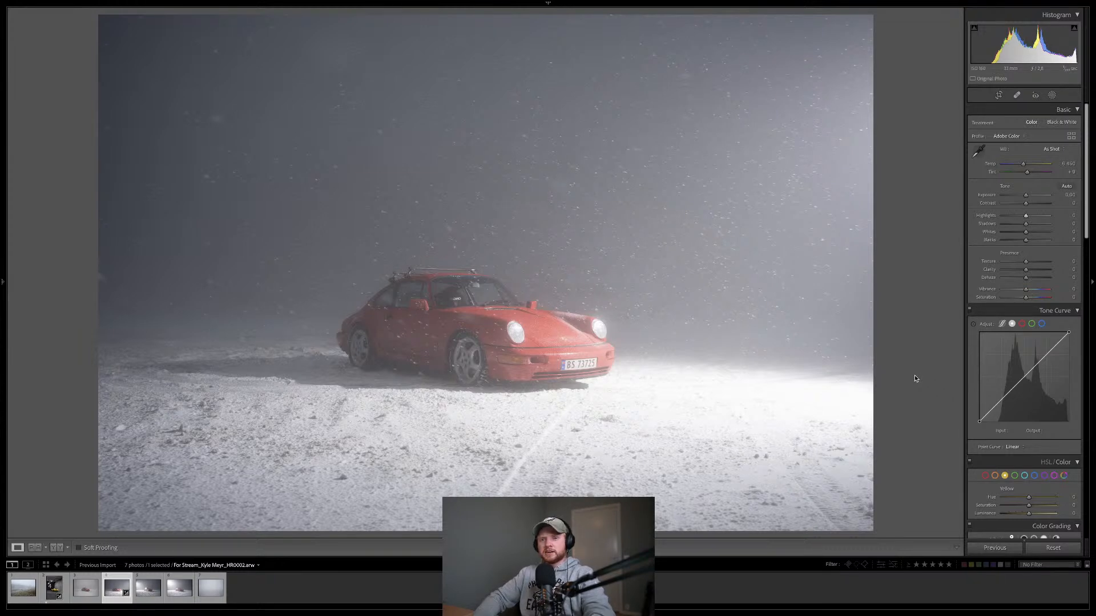
Review the red car and foggy tree photos, comparing the lighting in each exposure.
{"action": "key", "text": "Right"}
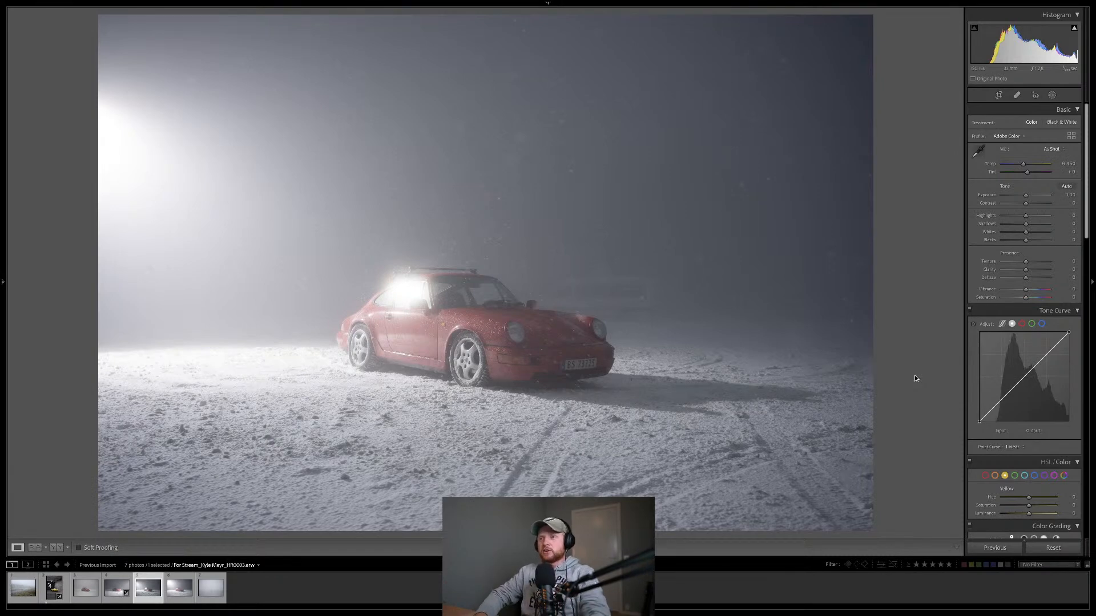
{"action": "key", "text": "Right"}
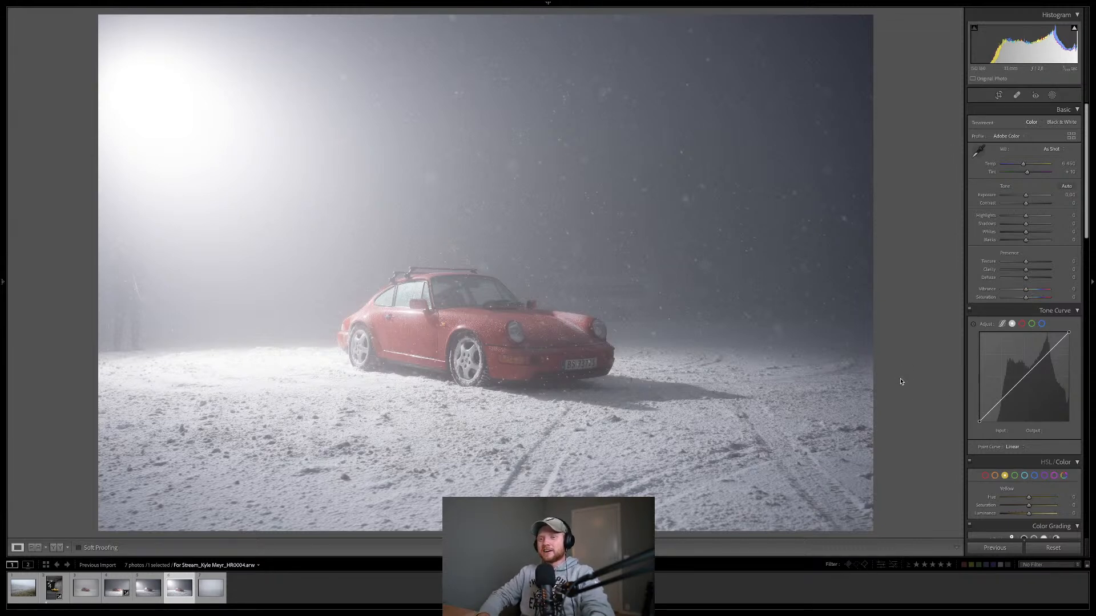
{"action": "key", "text": "Right"}
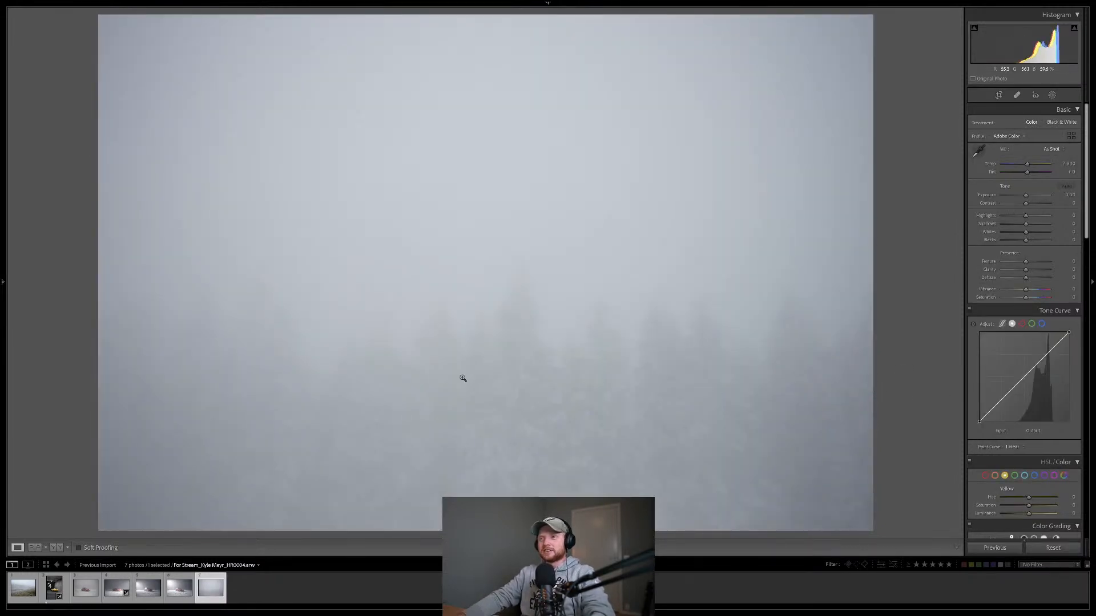
{"action": "key", "text": "Left"}
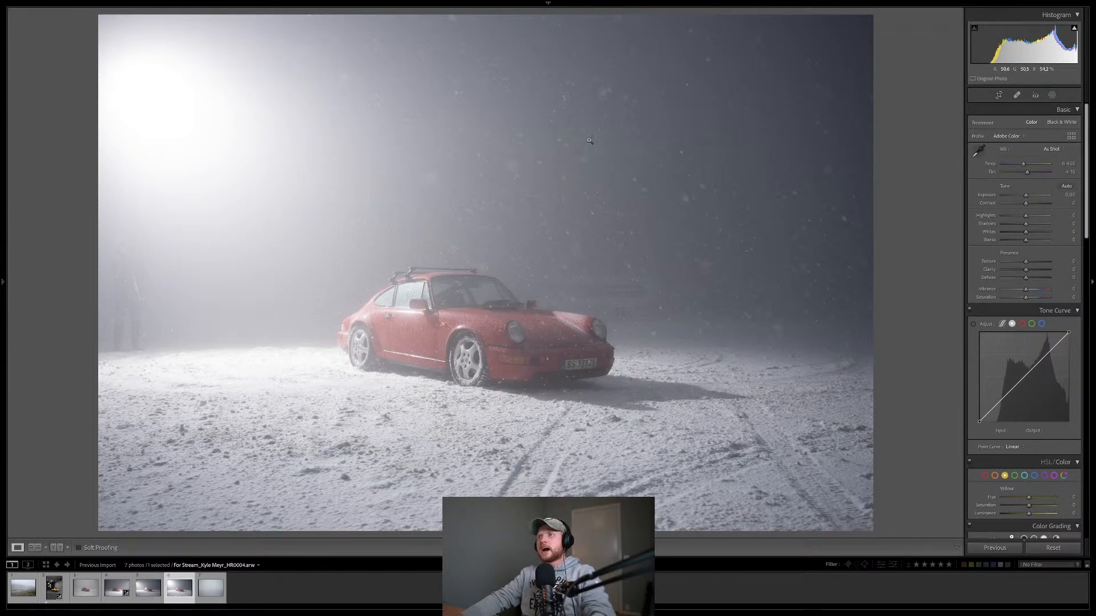
{"action": "left_click", "coordinate": [208, 588]}
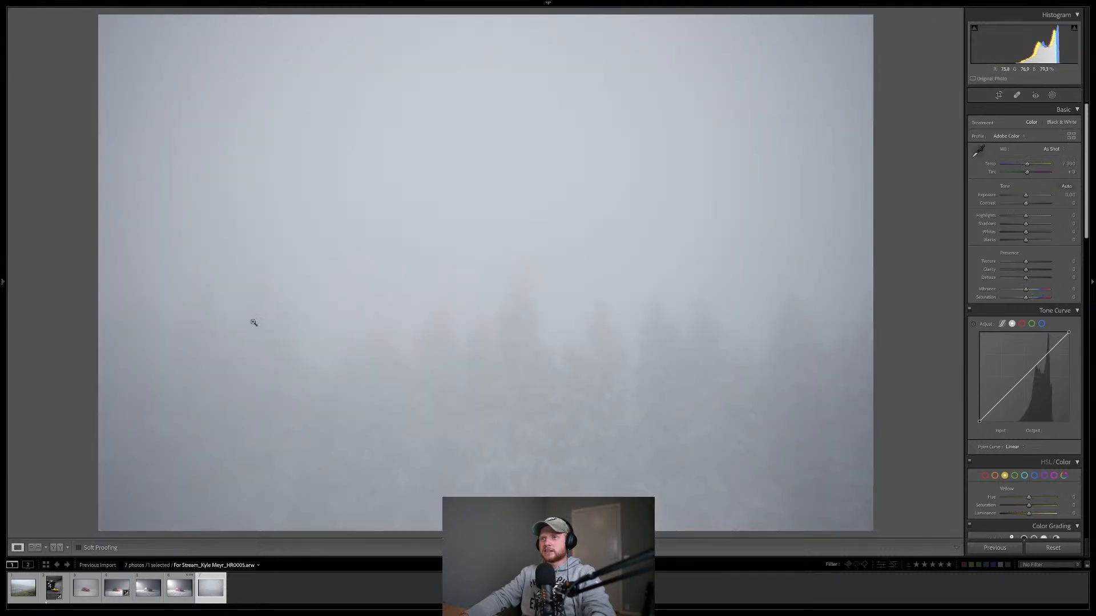
{"action": "left_click", "coordinate": [180, 589]}
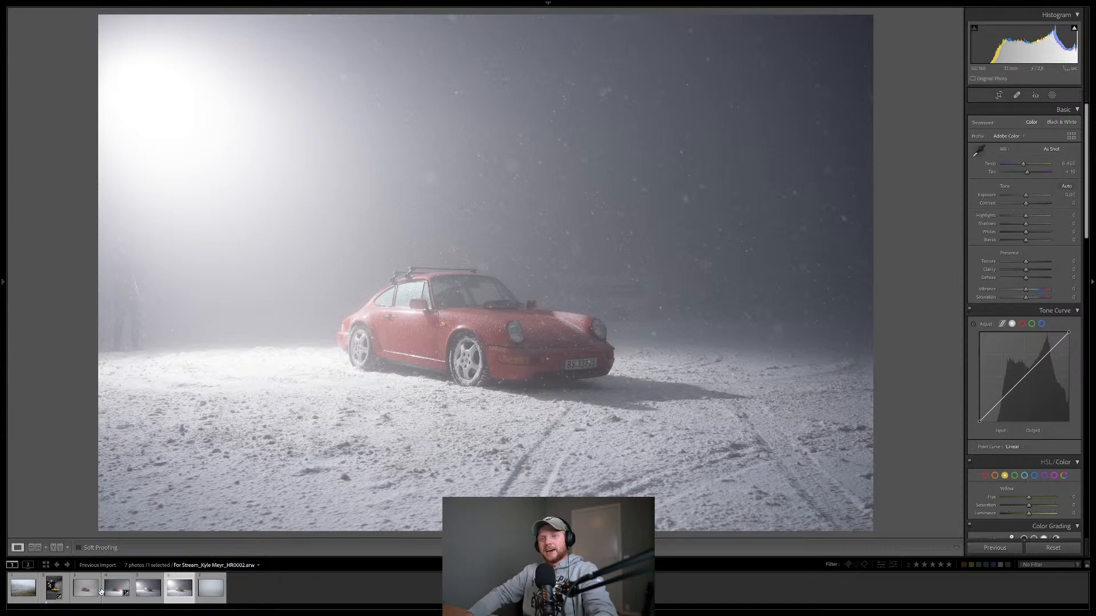
{"action": "left_click", "coordinate": [83, 595]}
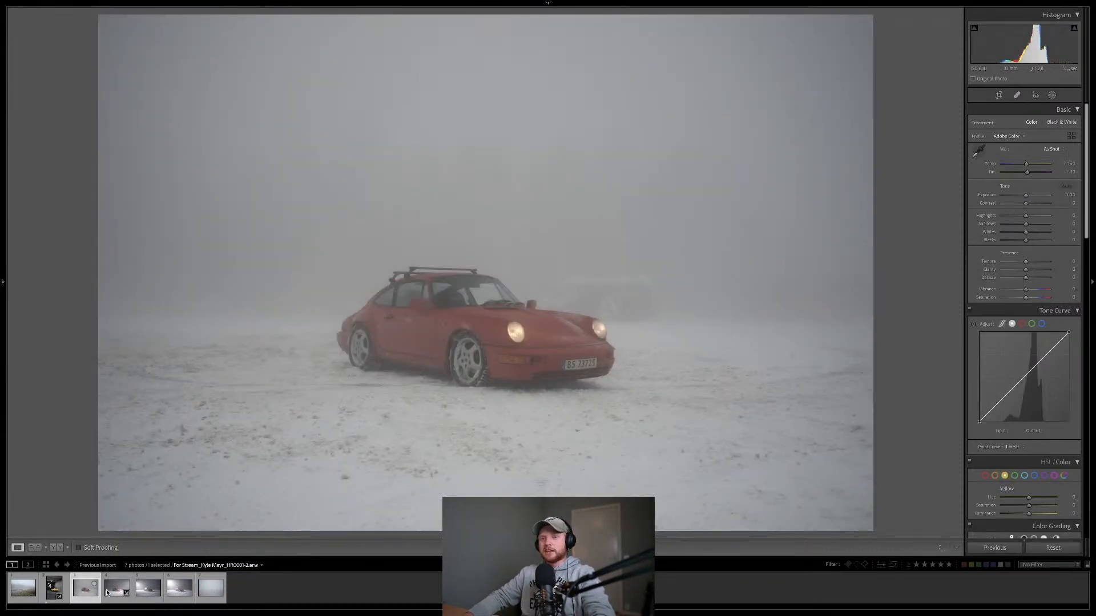
{"action": "left_click", "coordinate": [106, 593]}
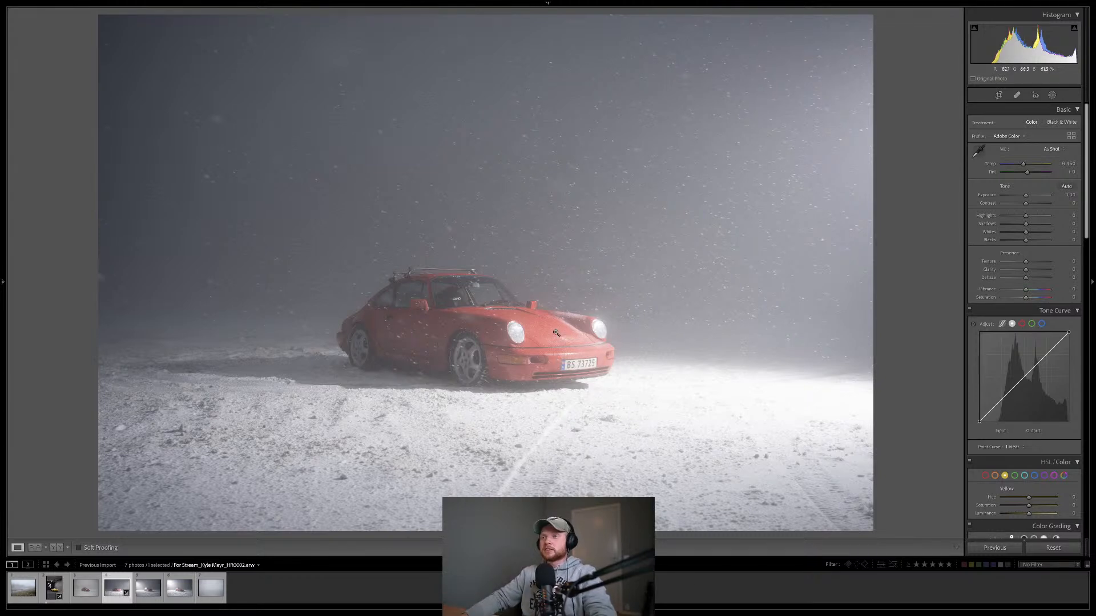
{"action": "left_click", "coordinate": [144, 593]}
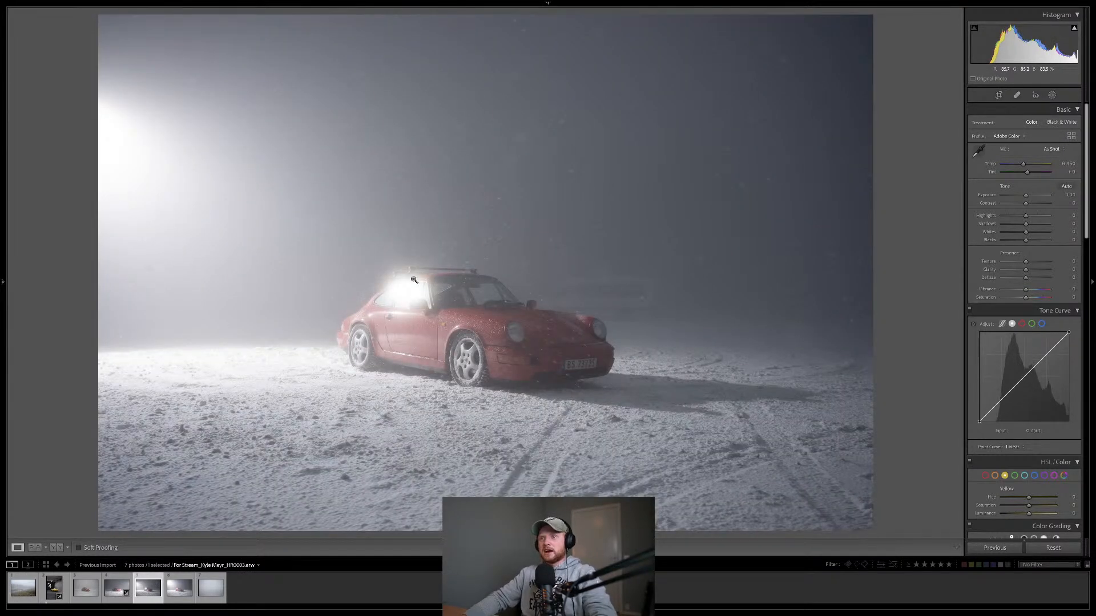
{"action": "key", "text": "Right"}
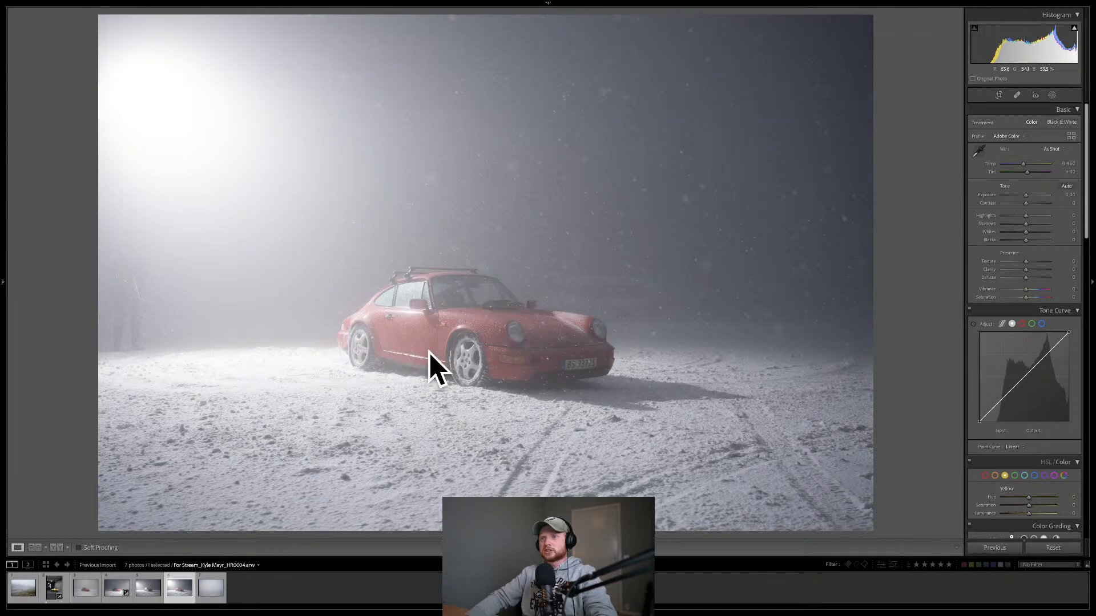
{"action": "key", "text": "Left"}
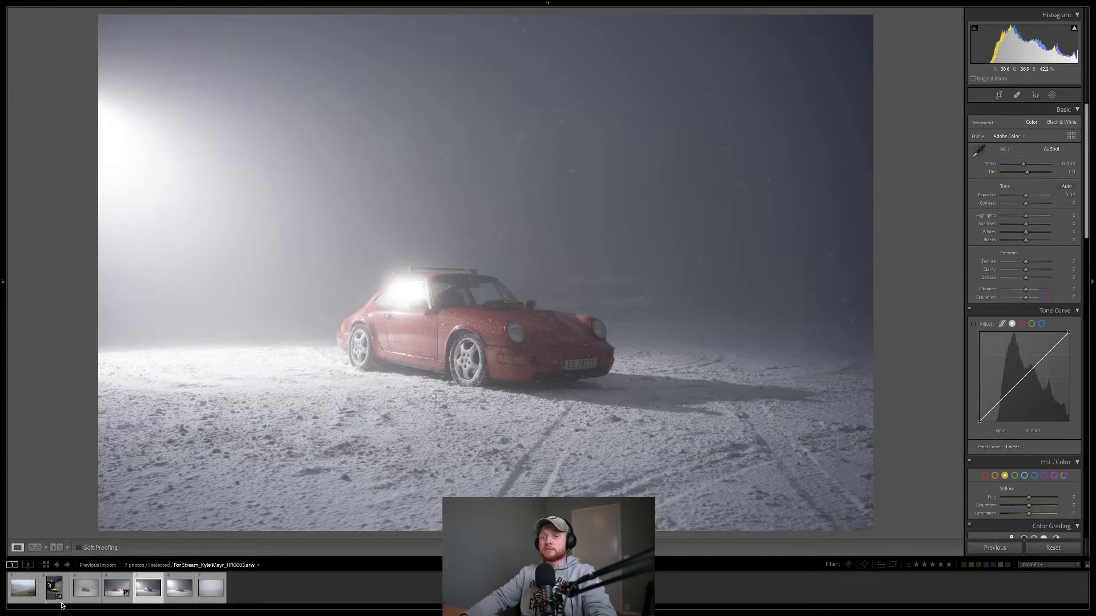
Enable lens profile corrections for the foggy daytime photo of the red car.
{"action": "left_click", "coordinate": [25, 594]}
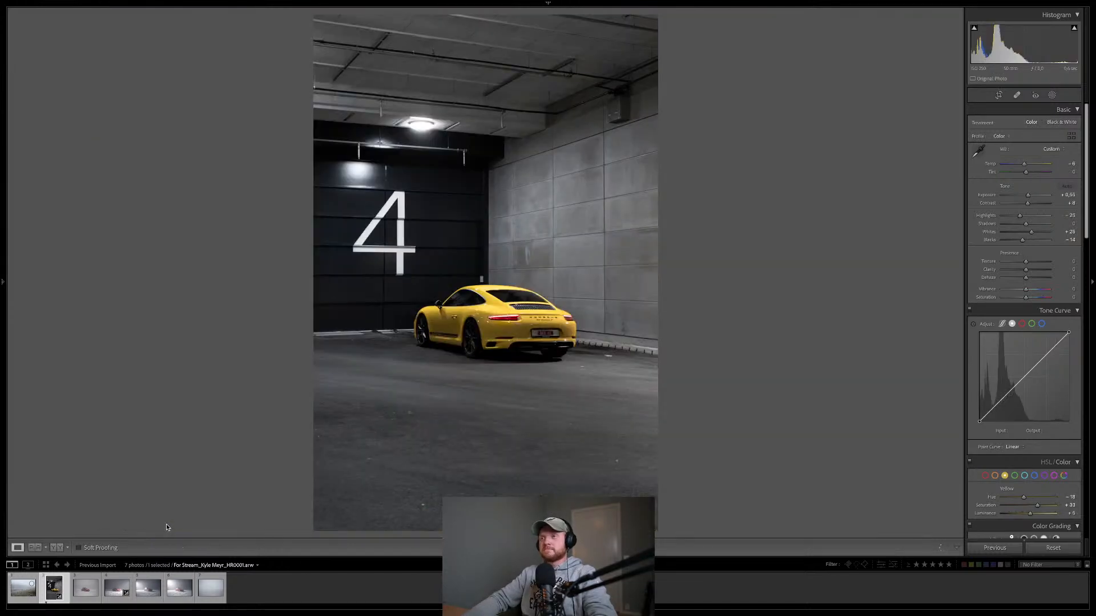
{"action": "key", "text": "Right"}
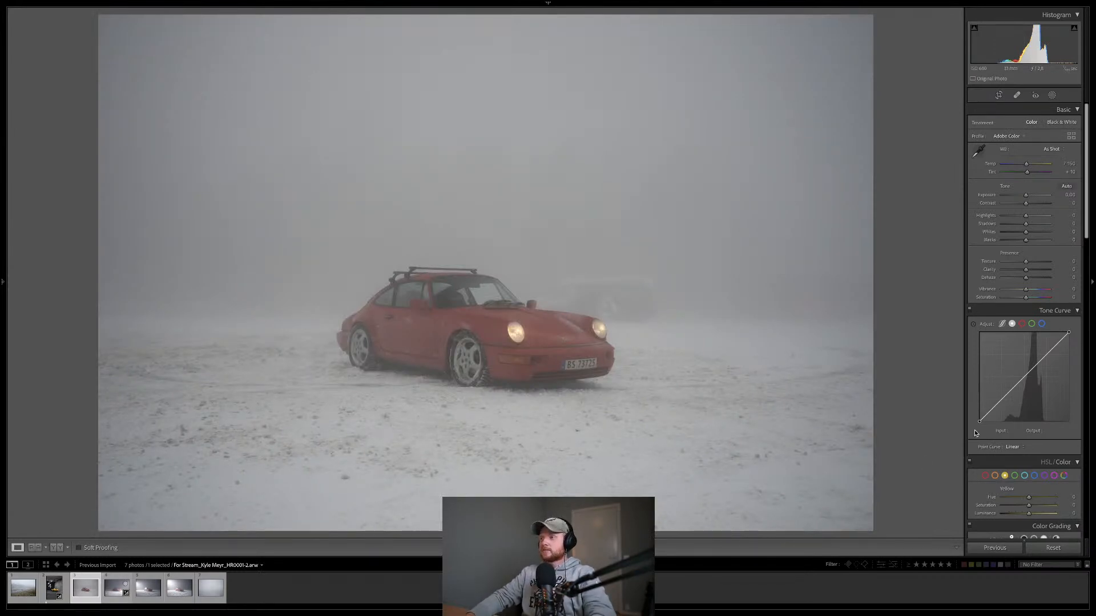
{"action": "scroll", "coordinate": [971, 437], "scroll_direction": "down", "scroll_amount": 5}
{"action": "scroll", "coordinate": [969, 439], "scroll_direction": "down", "scroll_amount": 1}
{"action": "scroll", "coordinate": [1022, 476], "scroll_direction": "down", "scroll_amount": 10}
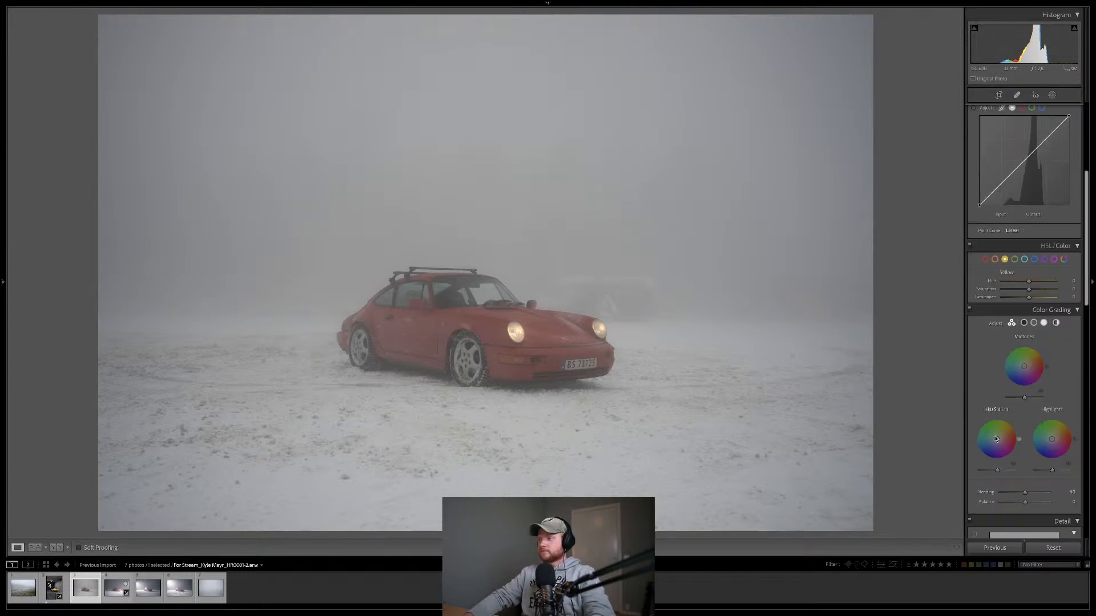
{"action": "scroll", "coordinate": [1022, 475], "scroll_direction": "down", "scroll_amount": 1}
{"action": "left_click", "coordinate": [1013, 505]}
Enable lens profile corrections for the three night shots of the red car and the foggy tree photo.
{"action": "key", "text": "Right"}
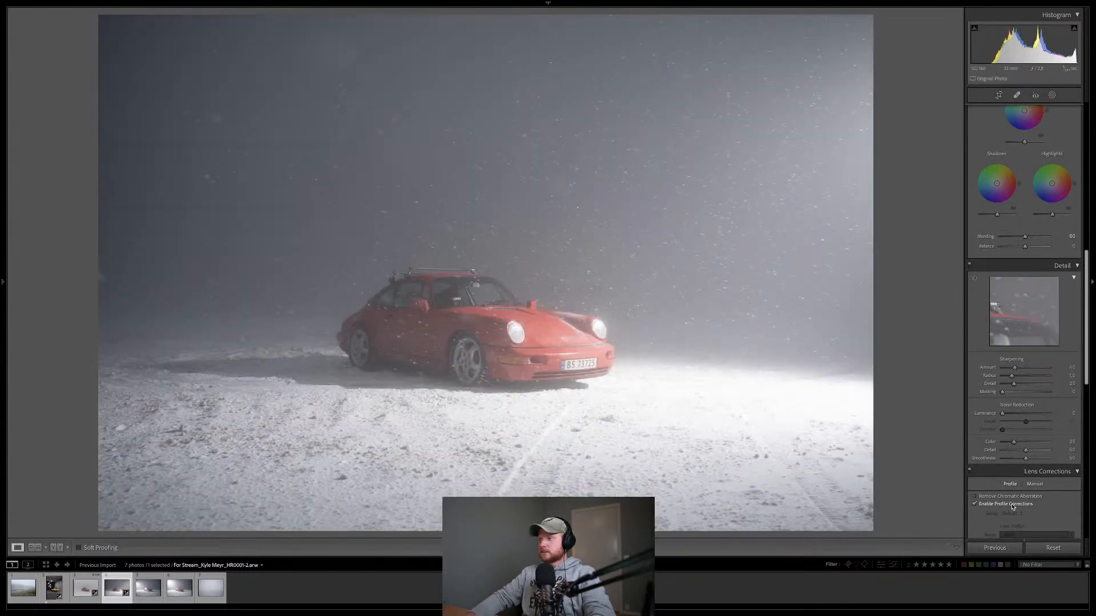
{"action": "key", "text": "Right"}
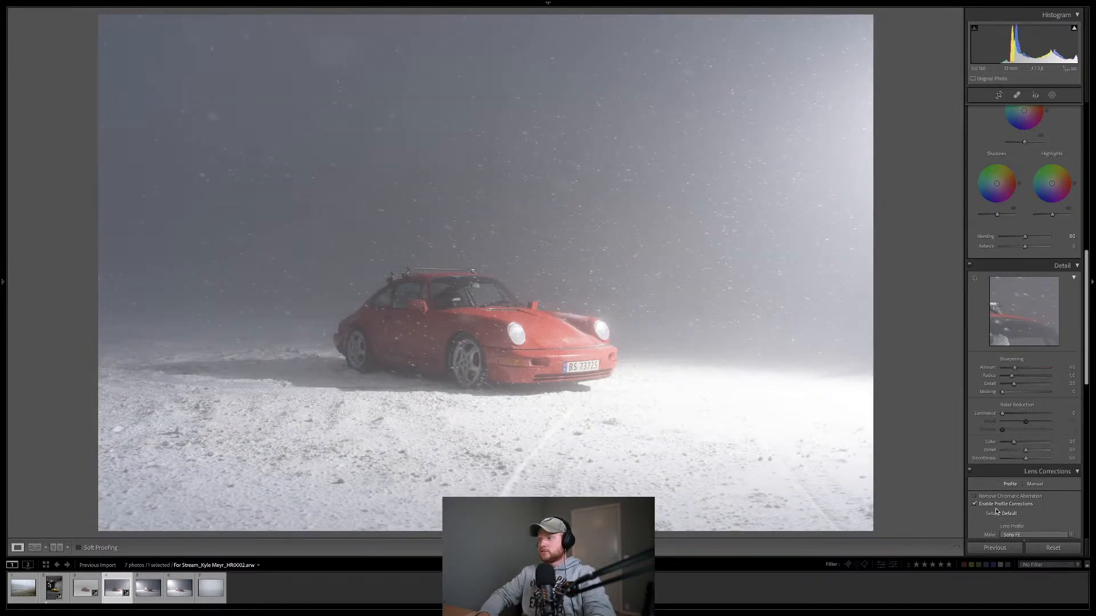
{"action": "key", "text": "Right"}
{"action": "key", "text": "Right"}
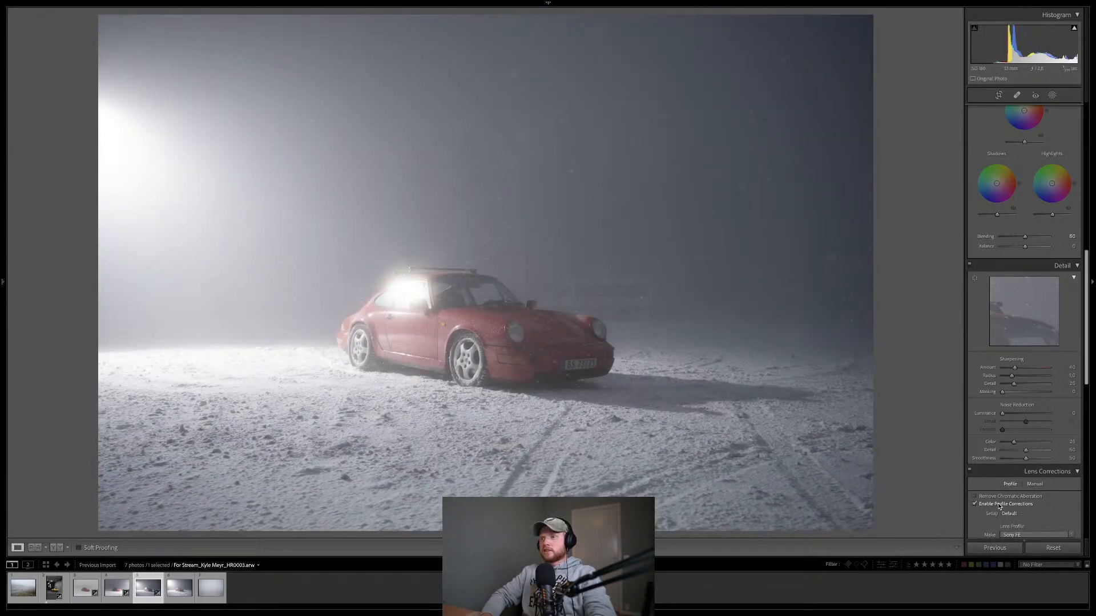
{"action": "key", "text": "Right"}
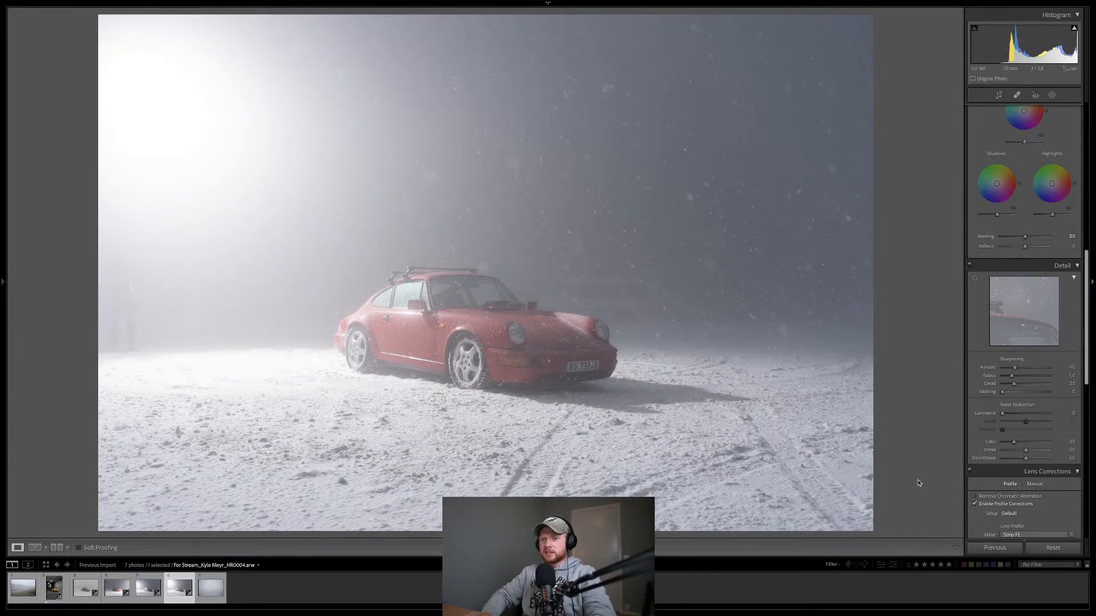
{"action": "key", "text": "Right"}
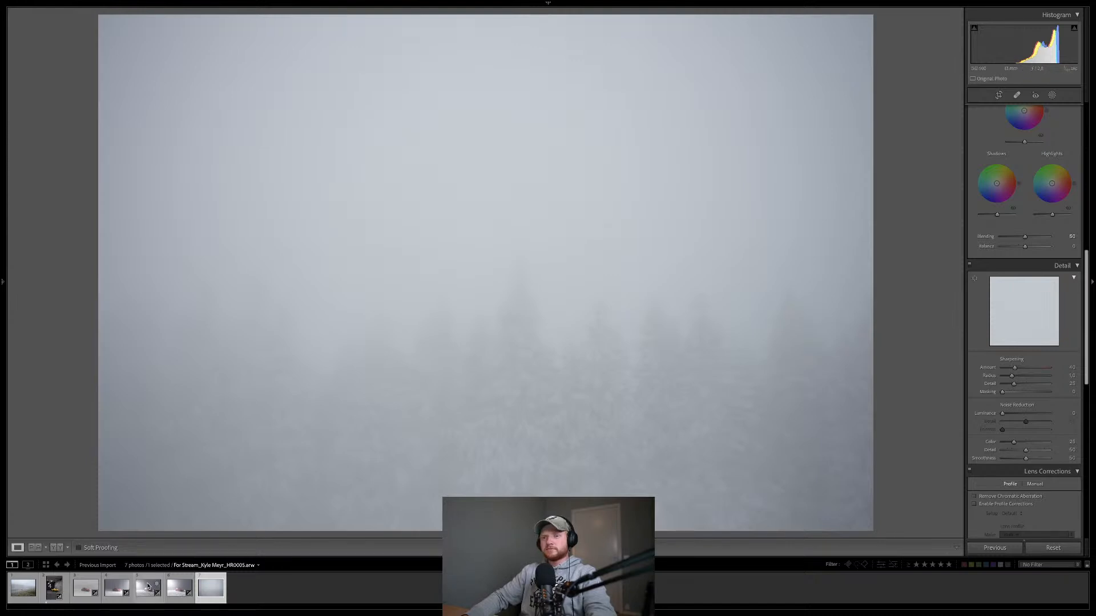
{"action": "left_click", "coordinate": [992, 503]}
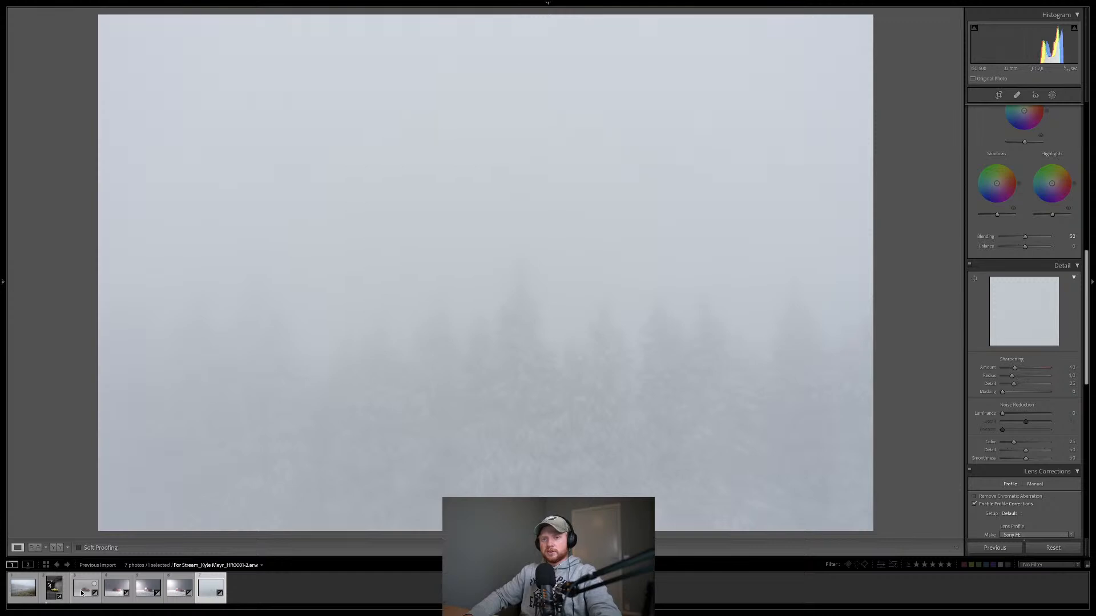
{"action": "left_click", "coordinate": [81, 593], "text": "shift"}
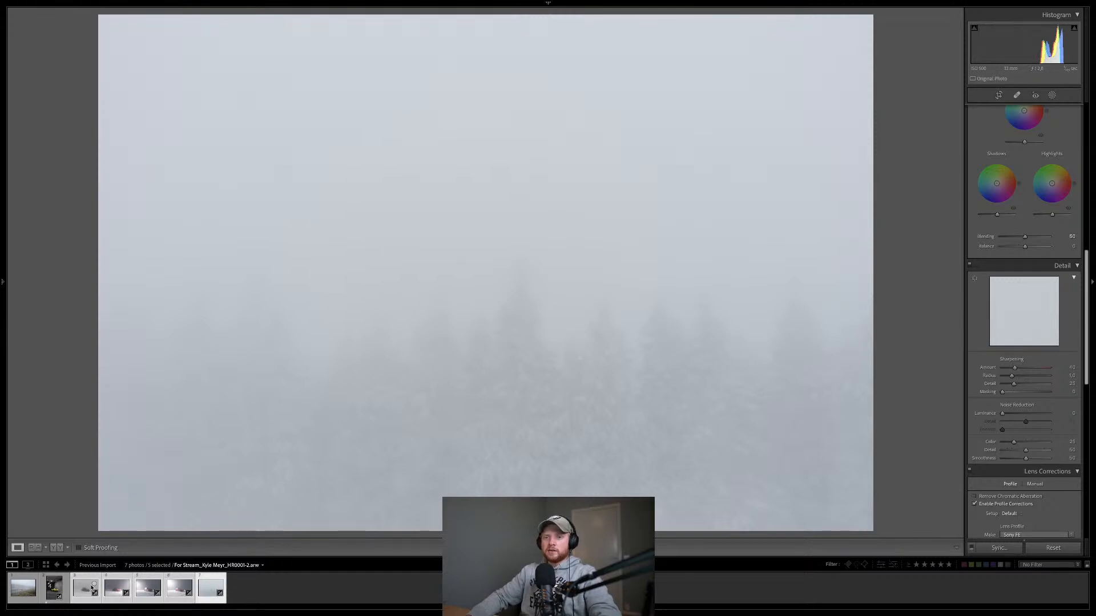
{"action": "left_click", "coordinate": [227, 598]}
{"action": "left_click", "coordinate": [206, 597]}
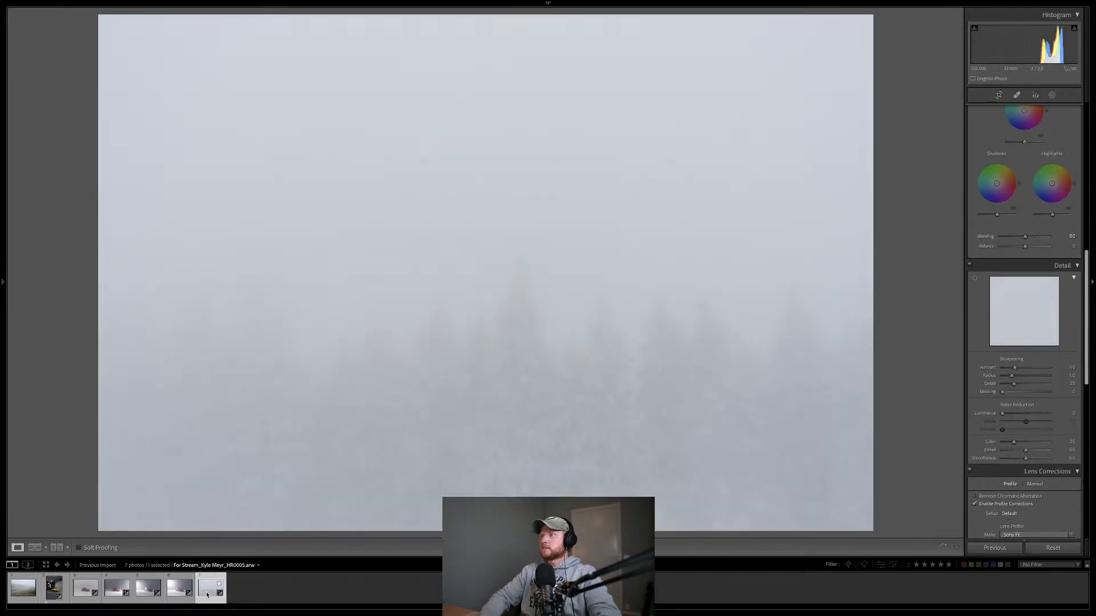
Set the foggy tree photo's white balance to tint +10 and temperature 6450, matching the night car shots.
{"action": "scroll", "coordinate": [973, 139], "scroll_direction": "up", "scroll_amount": 10}
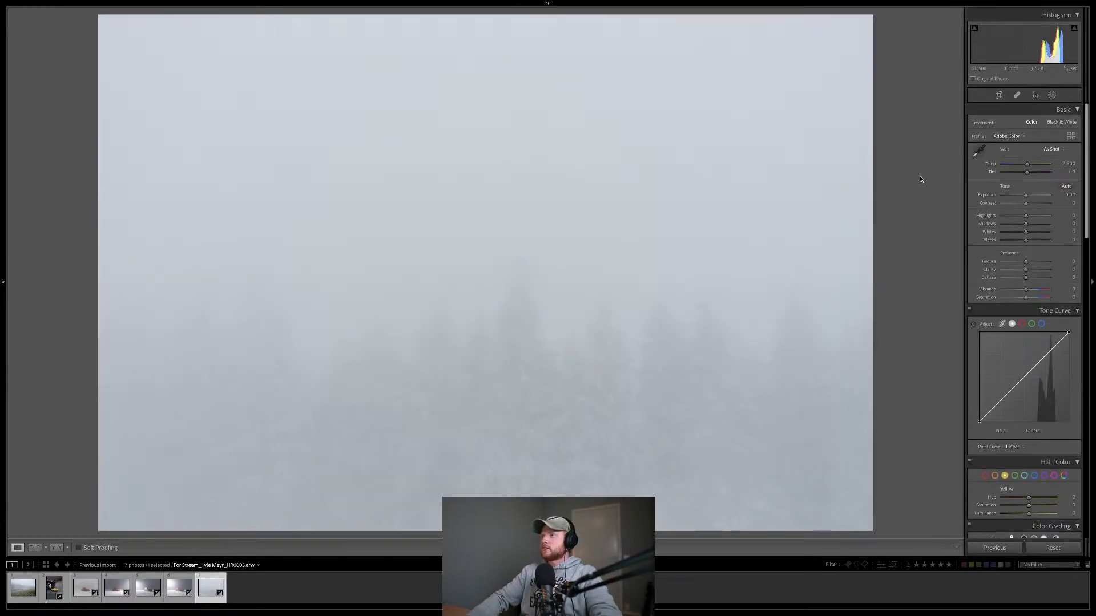
{"action": "key", "text": "Left"}
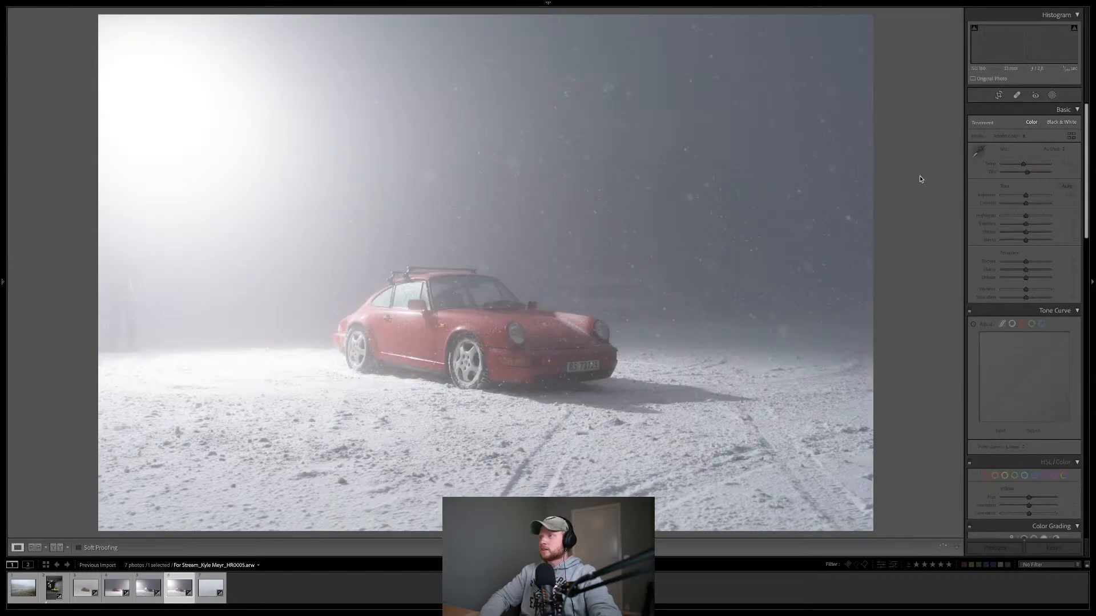
{"action": "key", "text": "Right"}
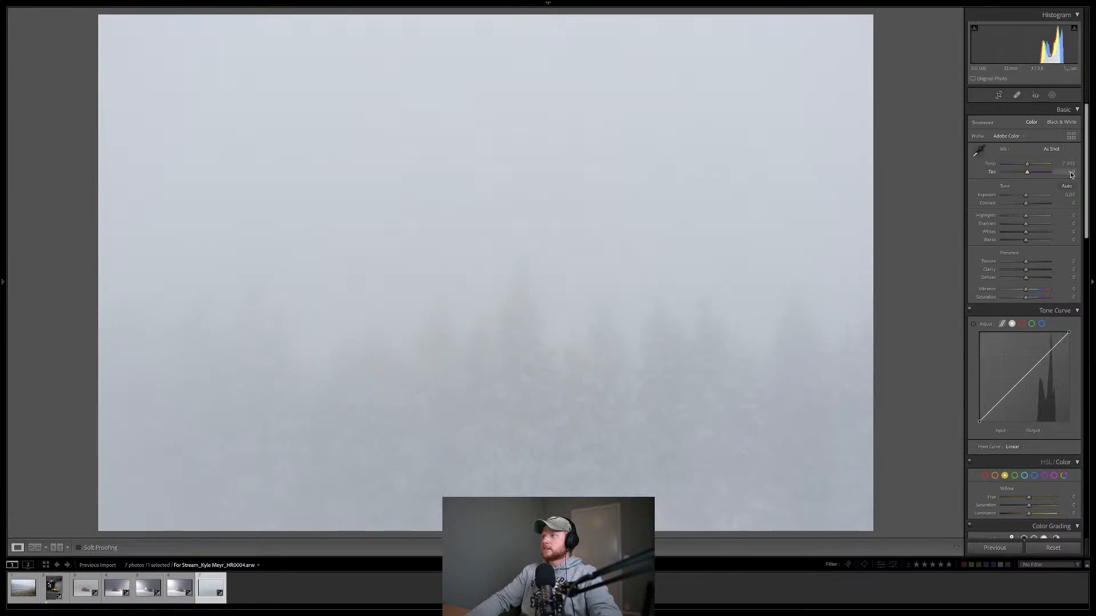
{"action": "left_click", "coordinate": [1068, 174]}
{"action": "key", "text": "BackSpace"}
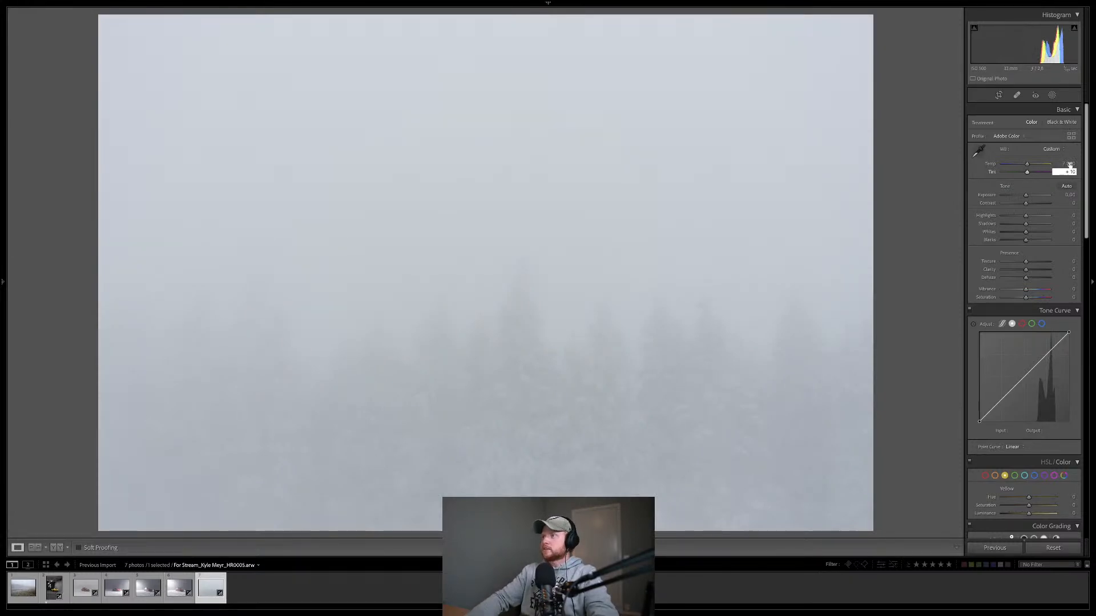
{"action": "key", "text": "Return"}
{"action": "left_click", "coordinate": [1070, 164]}
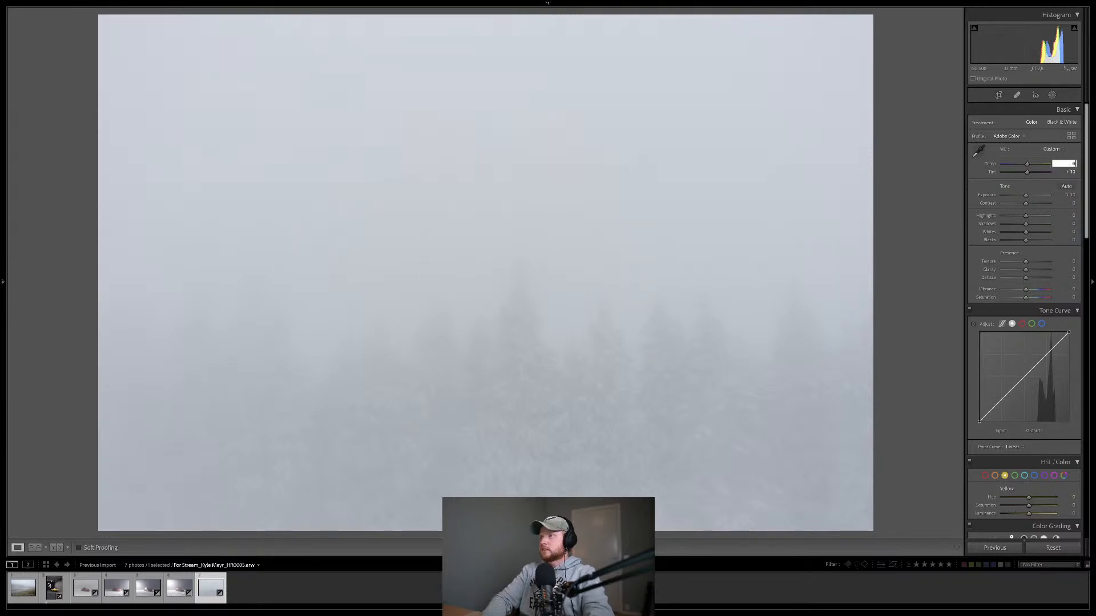
{"action": "type", "text": "6450"}
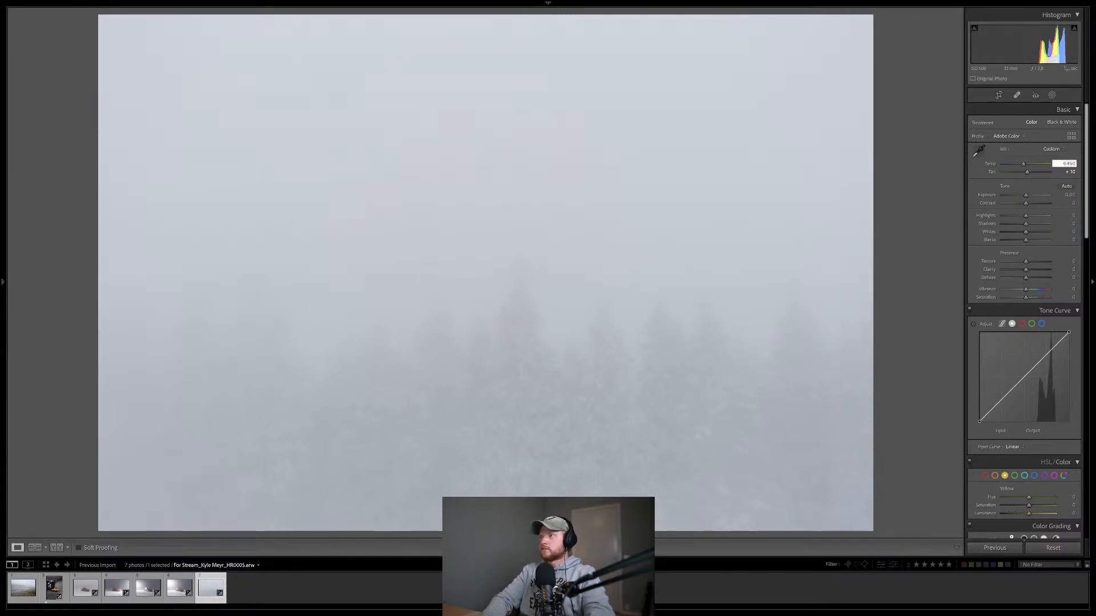
{"action": "key", "text": "Return"}
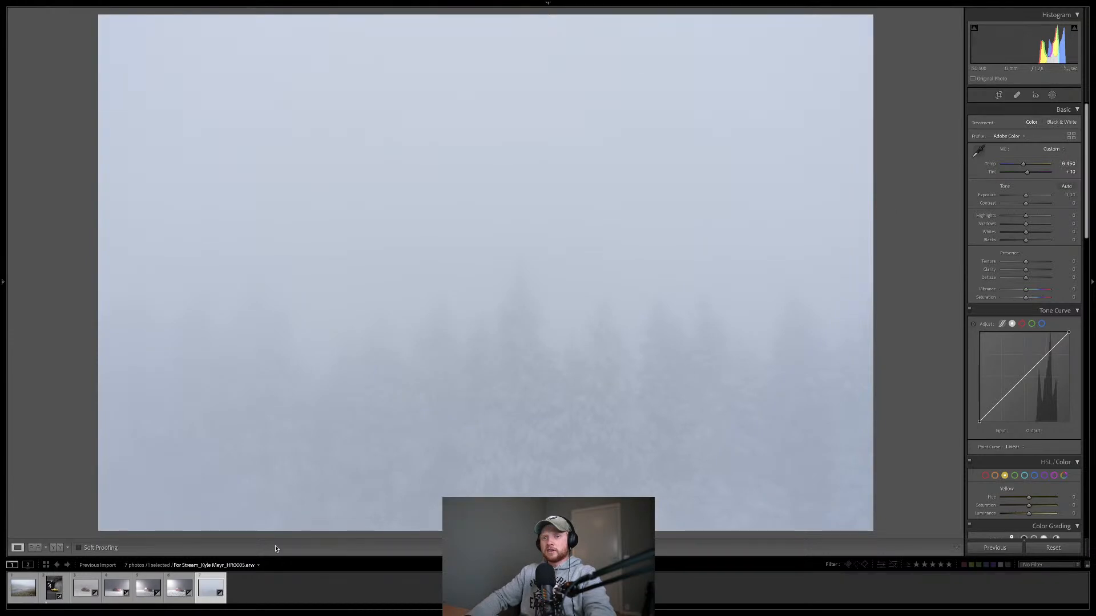
Set the white balance temperature of the foggy daytime car photo to 6450.
{"action": "left_click", "coordinate": [85, 588]}
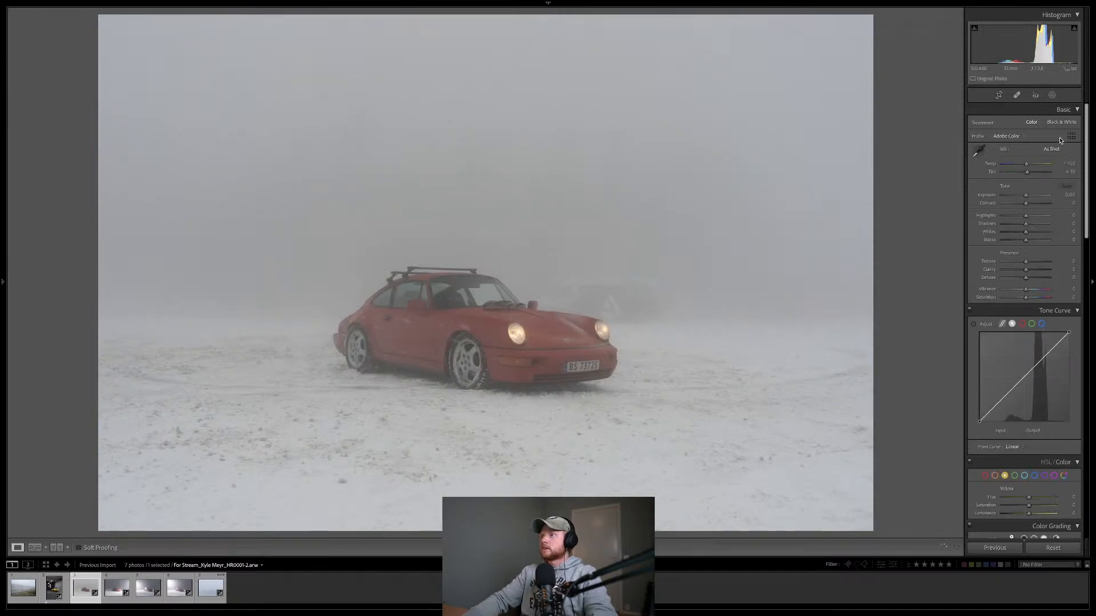
{"action": "left_click", "coordinate": [1069, 165]}
{"action": "type", "text": "64"}
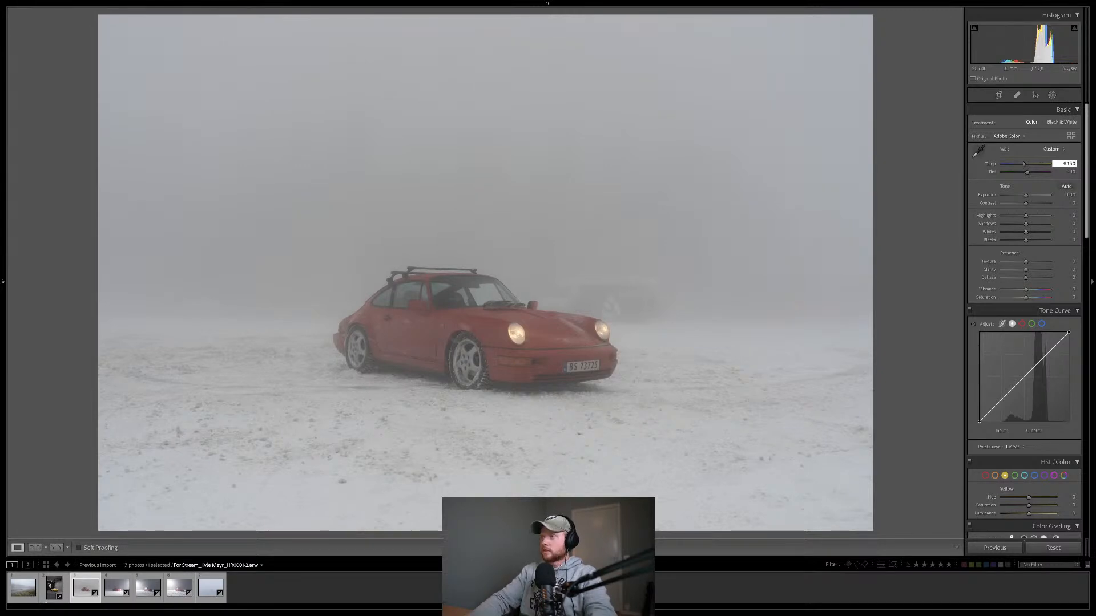
{"action": "key", "text": "Return"}
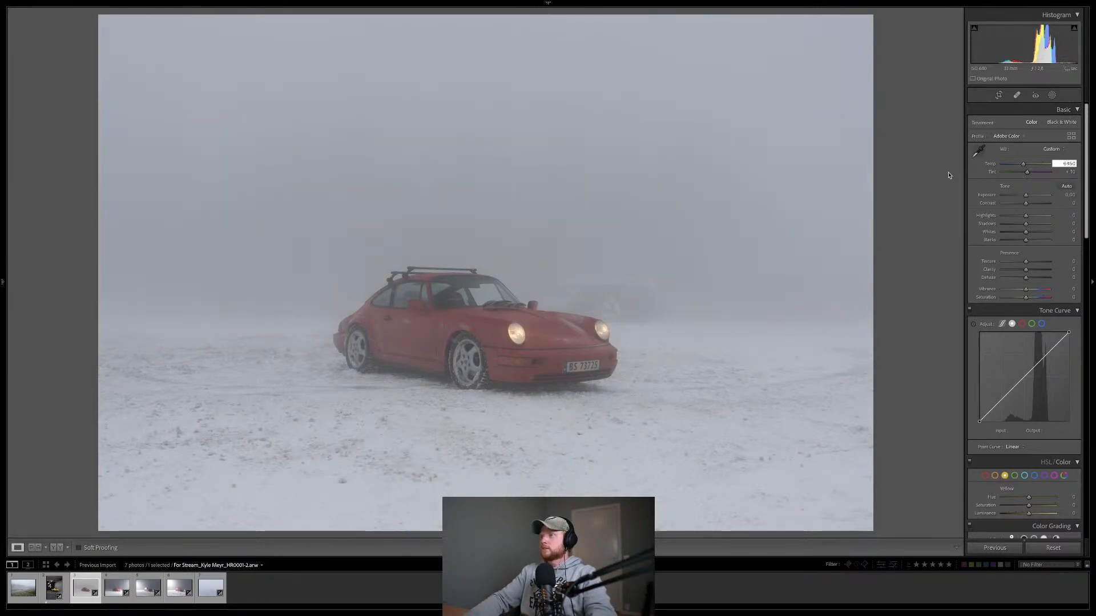
{"action": "left_click", "coordinate": [925, 183]}
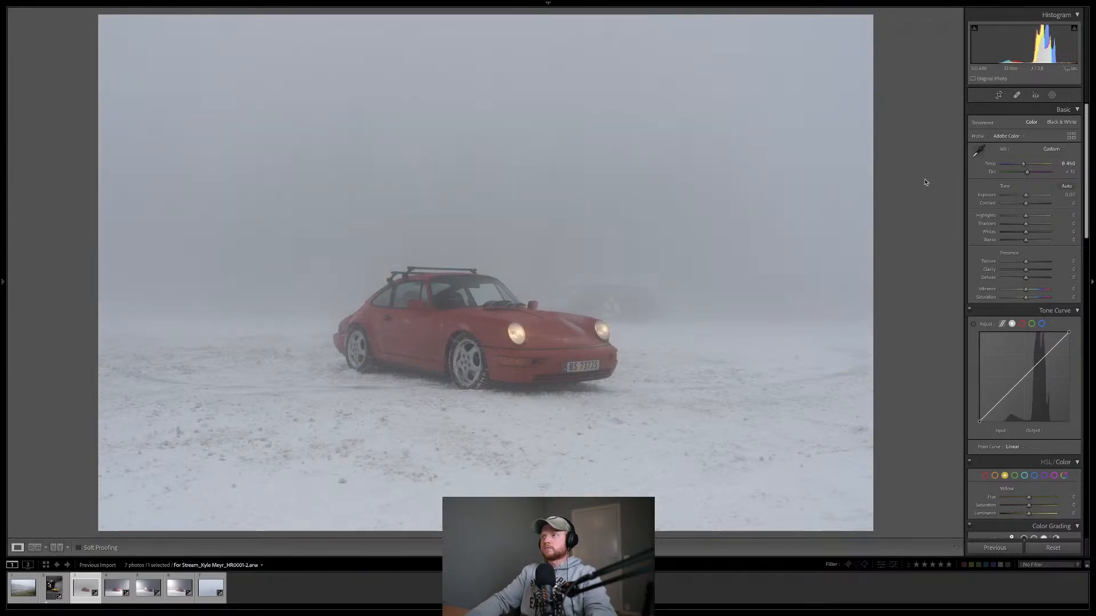
Select all five car and tree photos and open them as layers in one Photoshop document.
{"action": "left_click", "coordinate": [206, 595]}
{"action": "left_click", "coordinate": [205, 595], "text": "shift"}
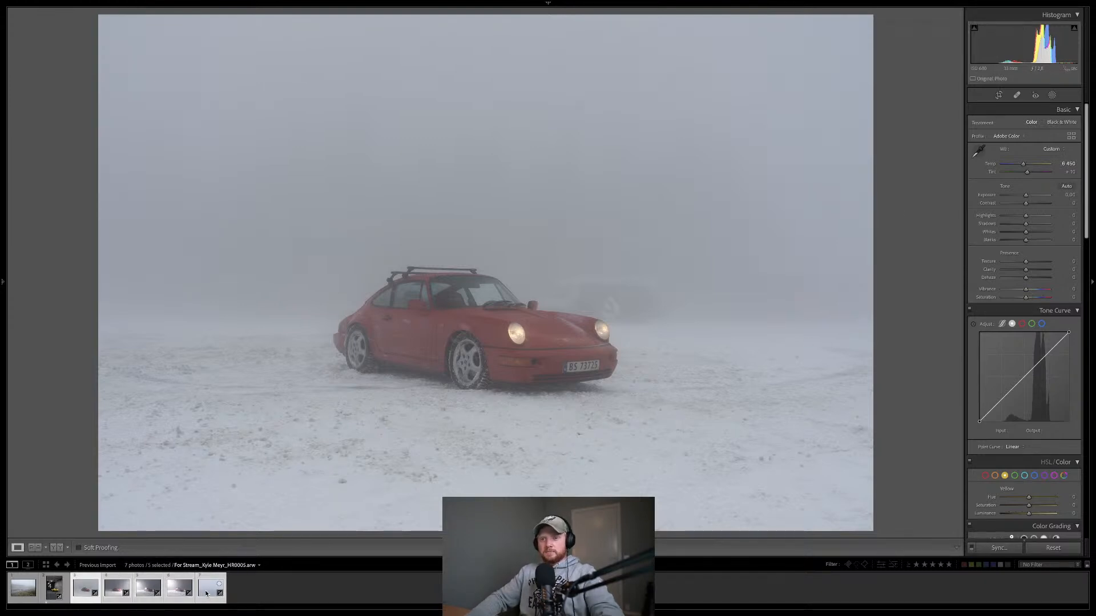
{"action": "right_click", "coordinate": [206, 595]}
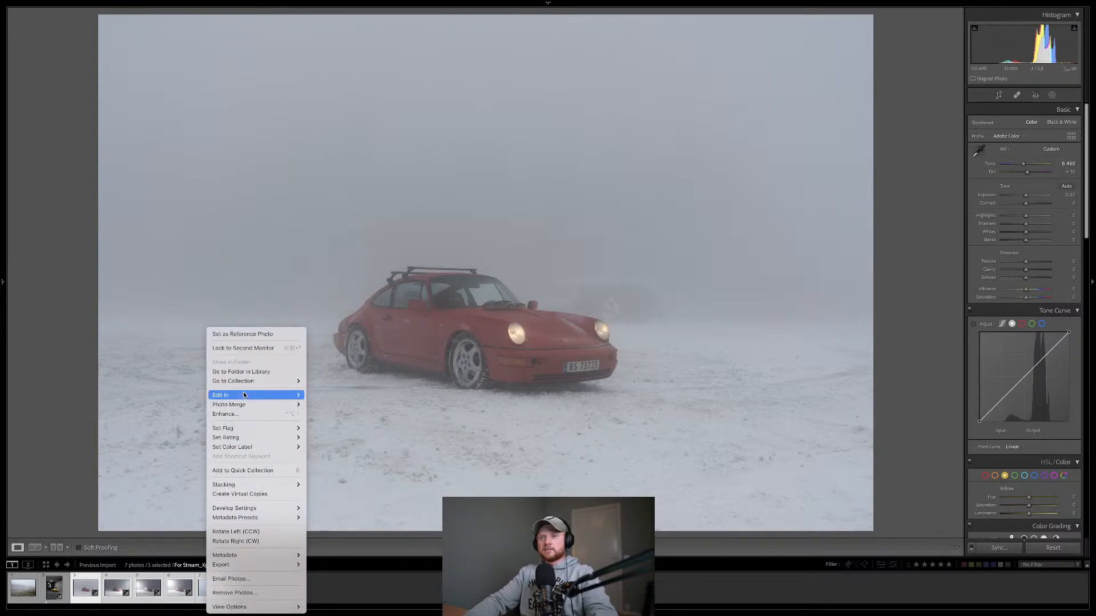
{"action": "mouse_move", "coordinate": [274, 396]}
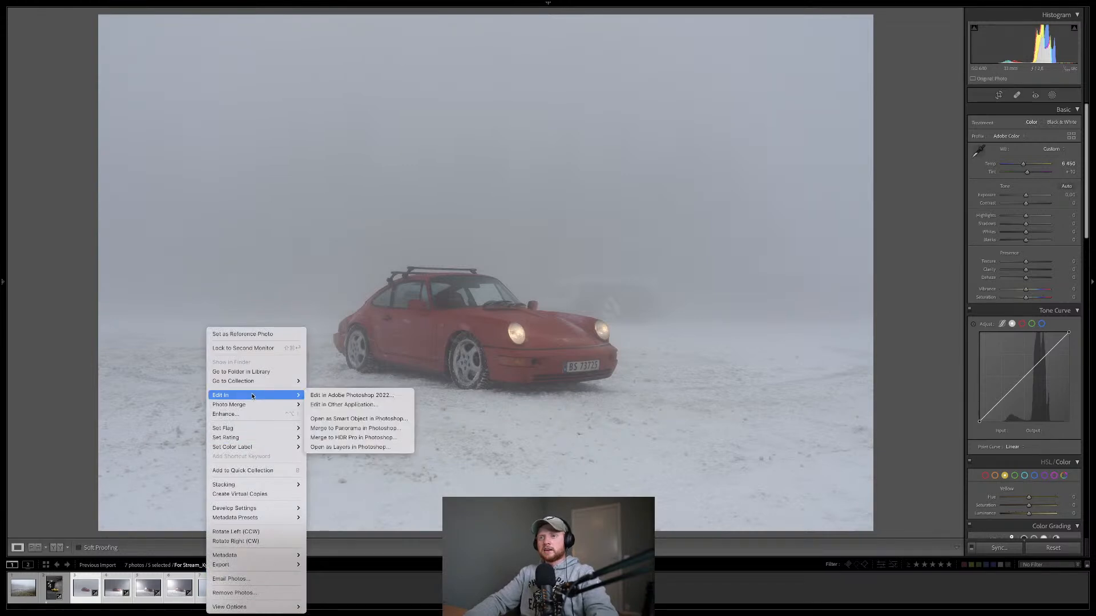
{"action": "left_click", "coordinate": [367, 448]}
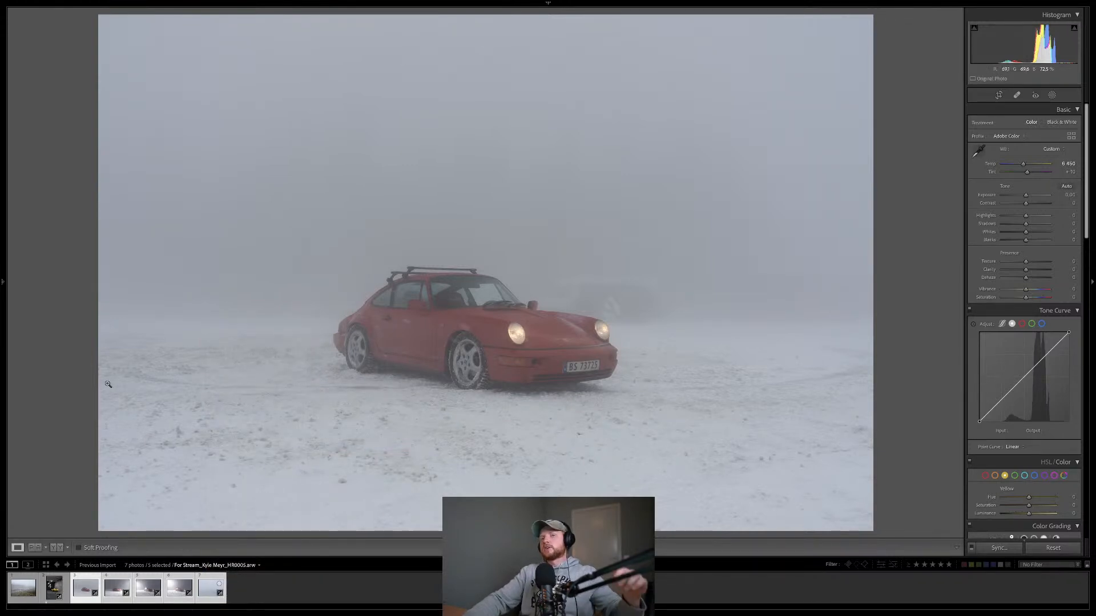
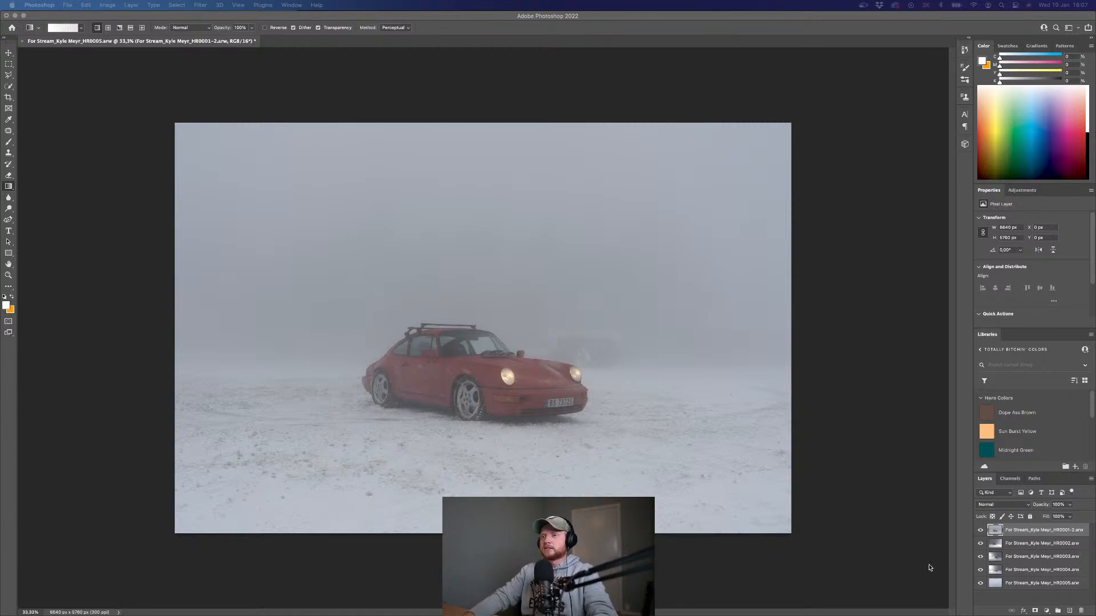
Move the foggy daytime car layer below the three night car layers, directly above the tree layer.
{"action": "left_click", "coordinate": [1027, 599]}
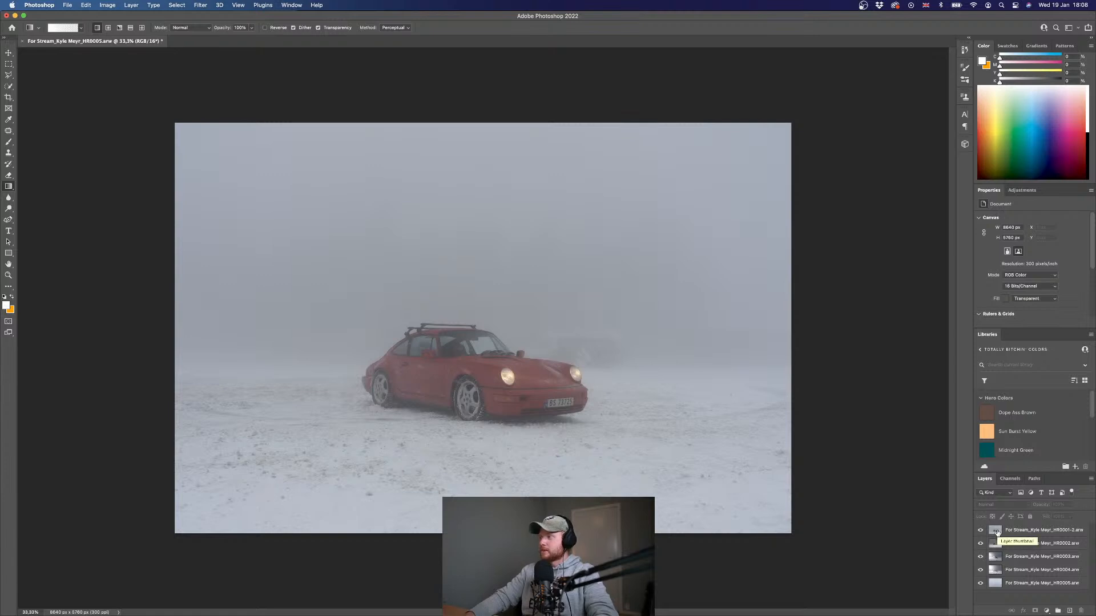
{"action": "left_click_drag", "start_coordinate": [997, 533], "coordinate": [1002, 582]}
Try to auto-align the three night car layers and the daytime car layer using the Auto projection.
{"action": "left_click", "coordinate": [997, 531]}
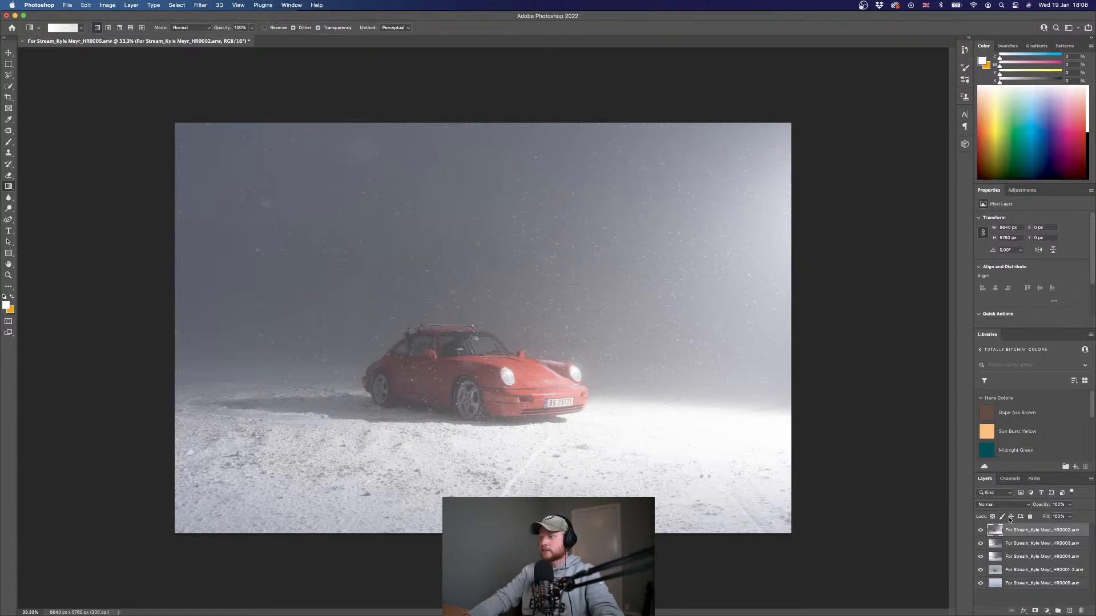
{"action": "left_click", "coordinate": [1001, 573], "text": "shift"}
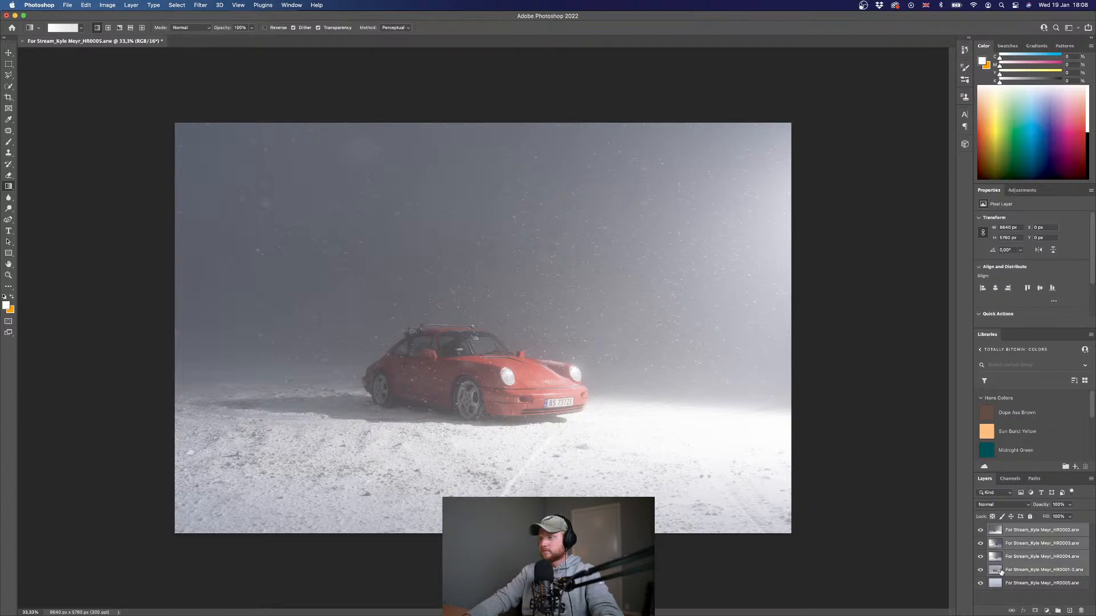
{"action": "left_click", "coordinate": [113, 6]}
{"action": "mouse_move", "coordinate": [130, 6]}
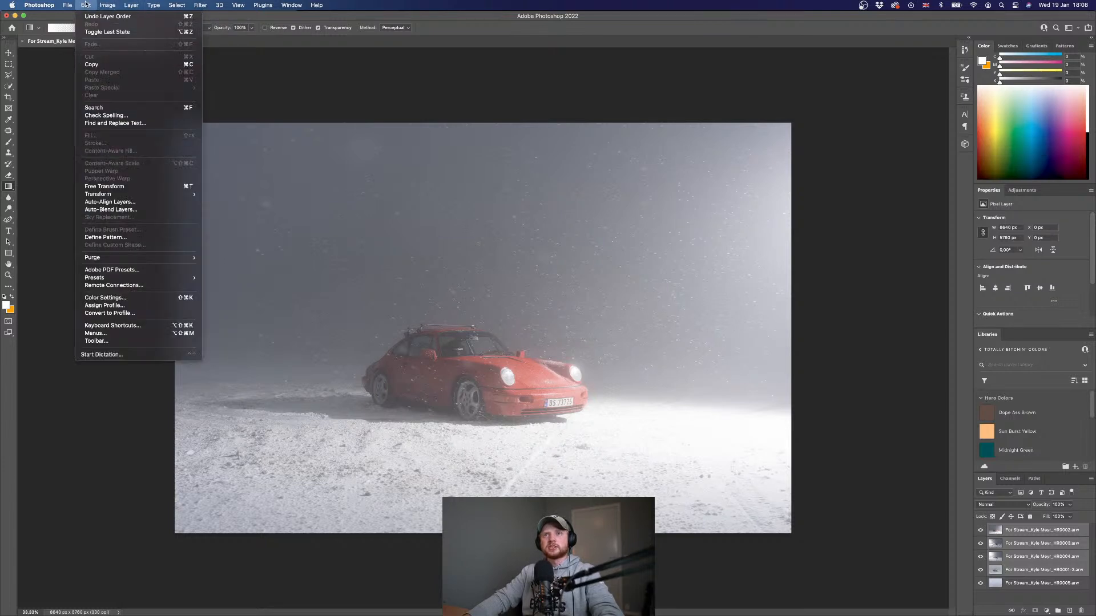
{"action": "left_click", "coordinate": [144, 203]}
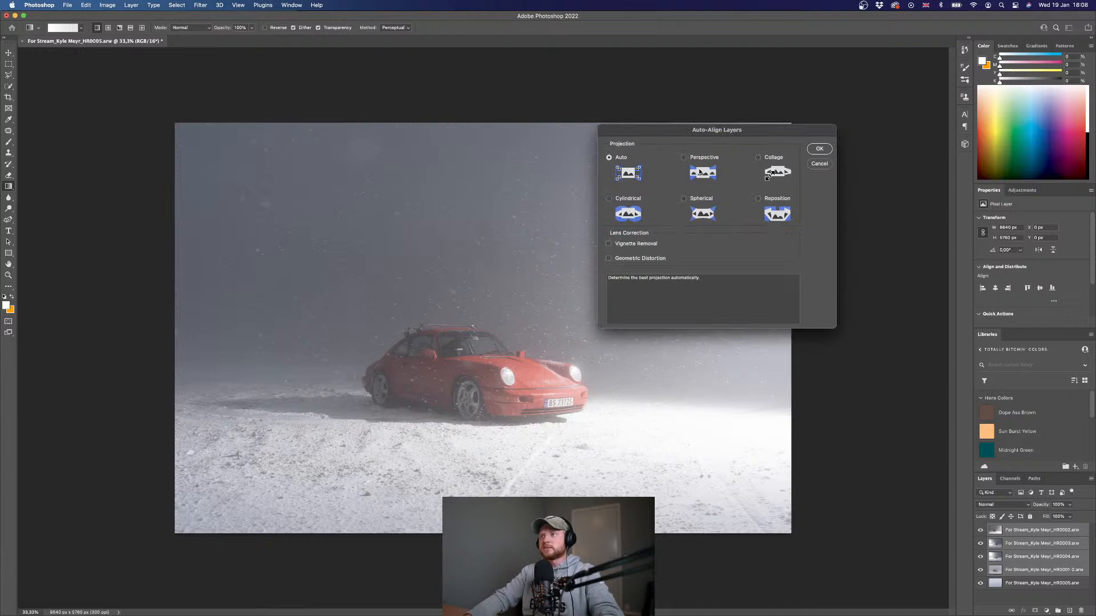
{"action": "left_click", "coordinate": [820, 149]}
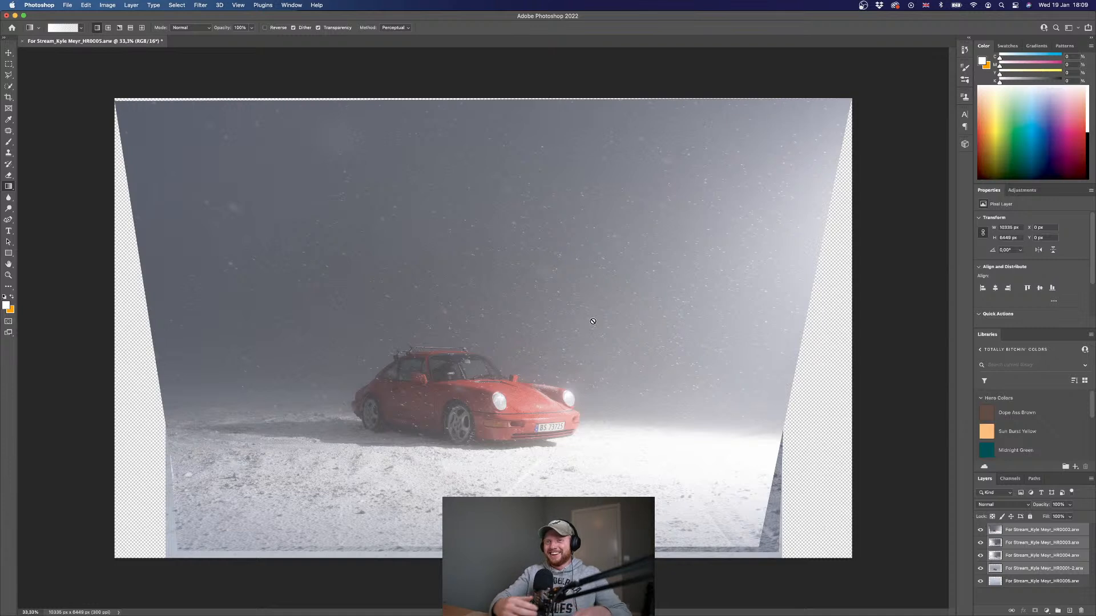
{"action": "key", "text": "super+z"}
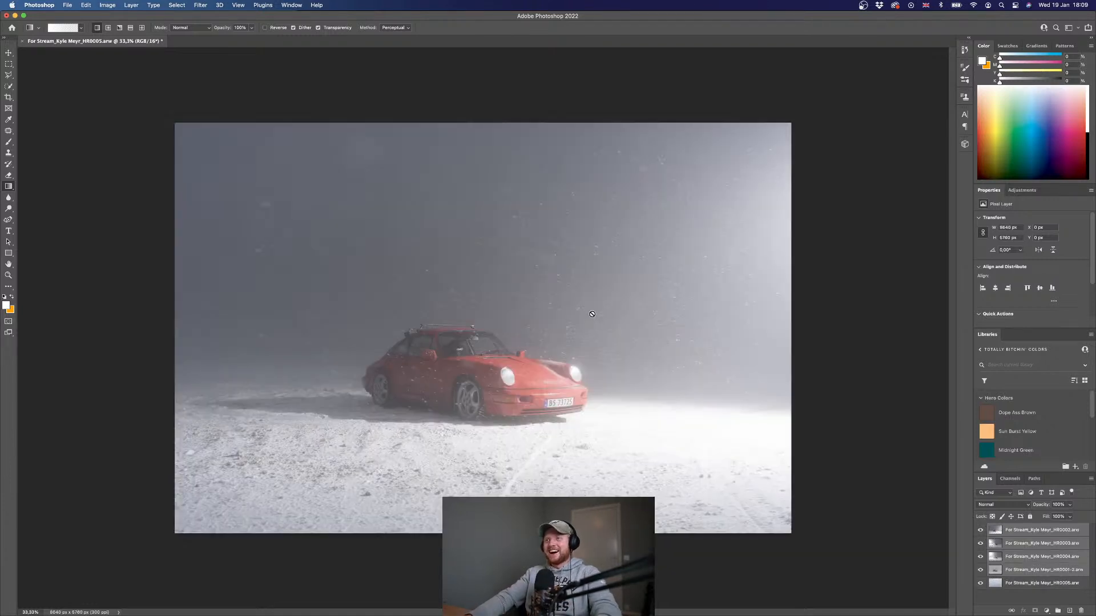
{"action": "left_click", "coordinate": [1014, 601]}
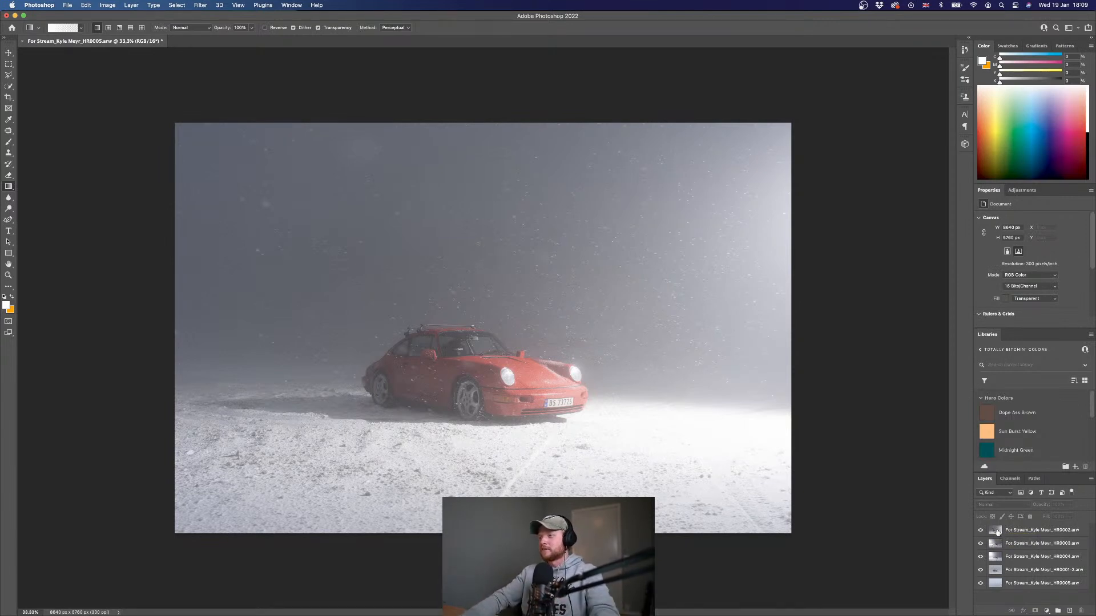
Try the Lighten blend mode on the topmost night car layer, HR0002.
{"action": "left_click", "coordinate": [997, 533]}
{"action": "left_click", "coordinate": [1016, 505]}
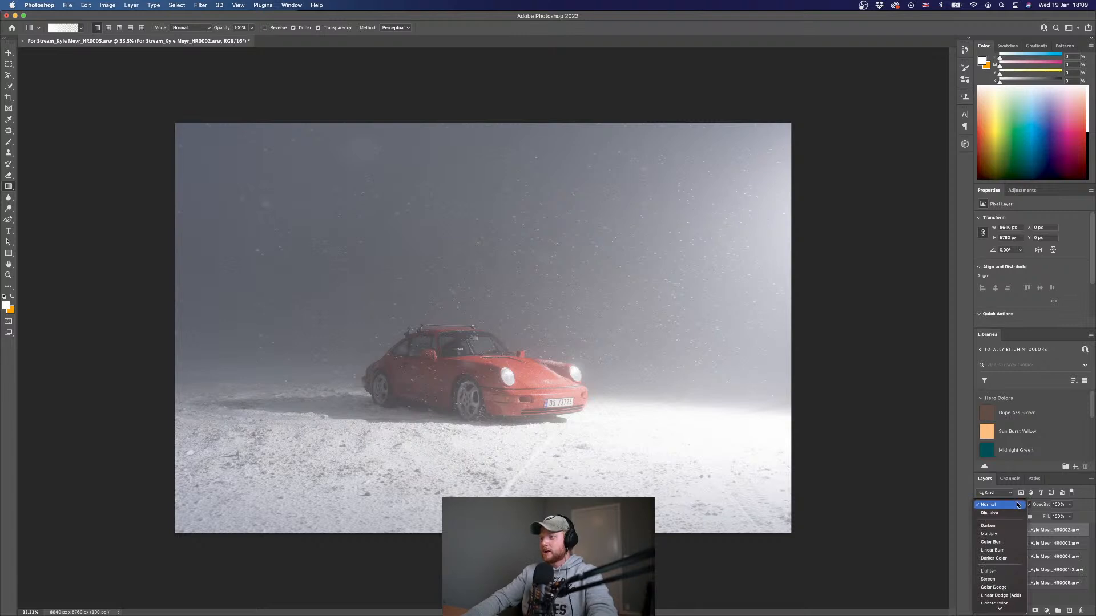
{"action": "left_click", "coordinate": [982, 573]}
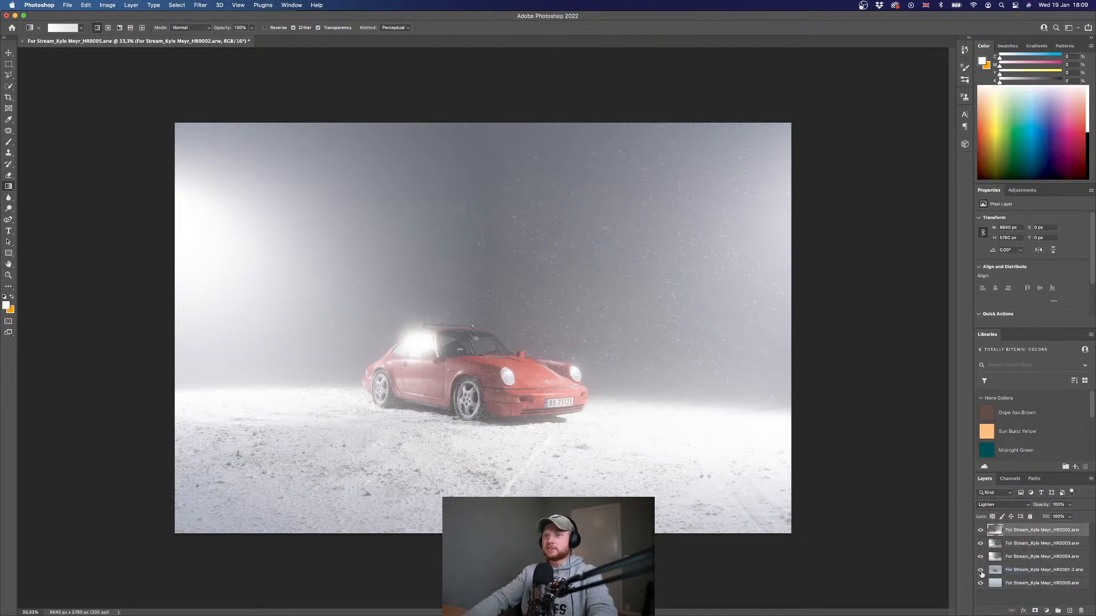
{"action": "left_click", "coordinate": [1009, 544]}
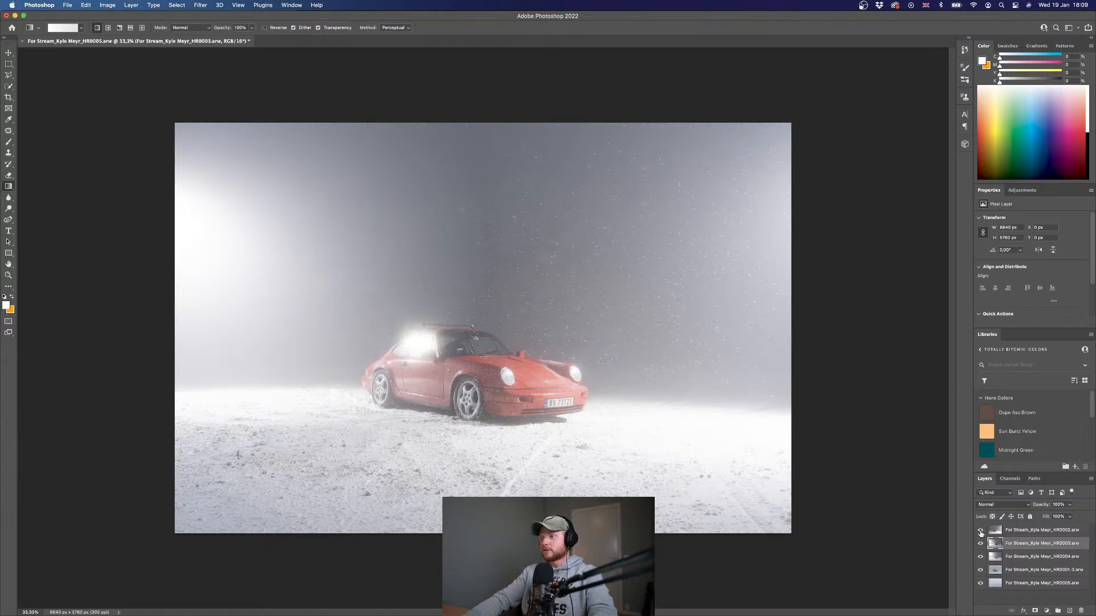
{"action": "key", "text": "super+z"}
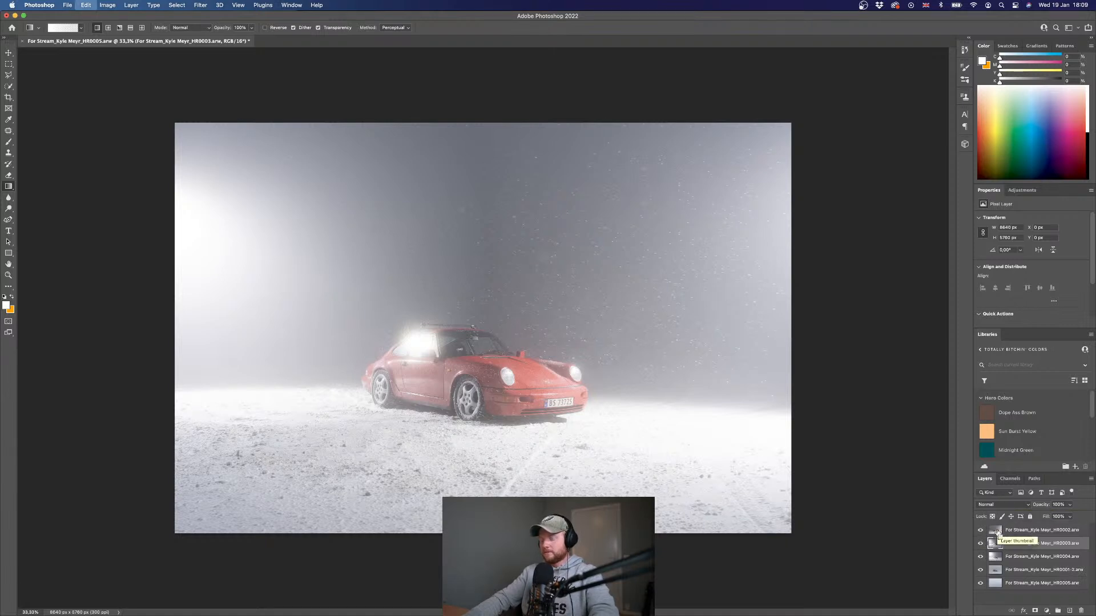
Compare the HR0002 night car layer with the one below by toggling its visibility, and set its blend mode to Lighten.
{"action": "left_click", "coordinate": [992, 533]}
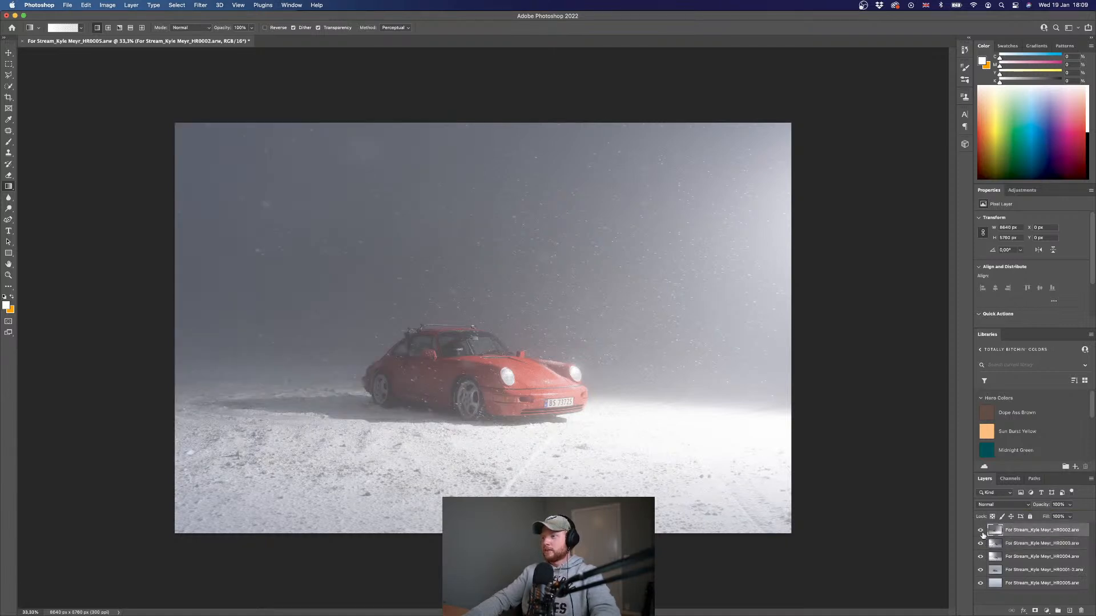
{"action": "left_click", "coordinate": [981, 530]}
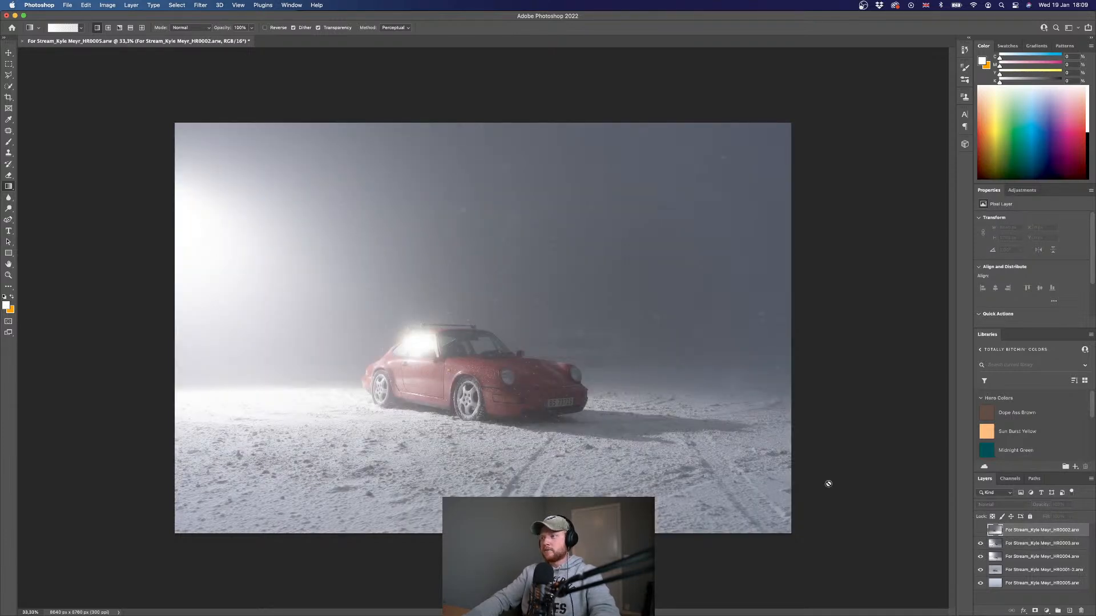
{"action": "left_click", "coordinate": [981, 530]}
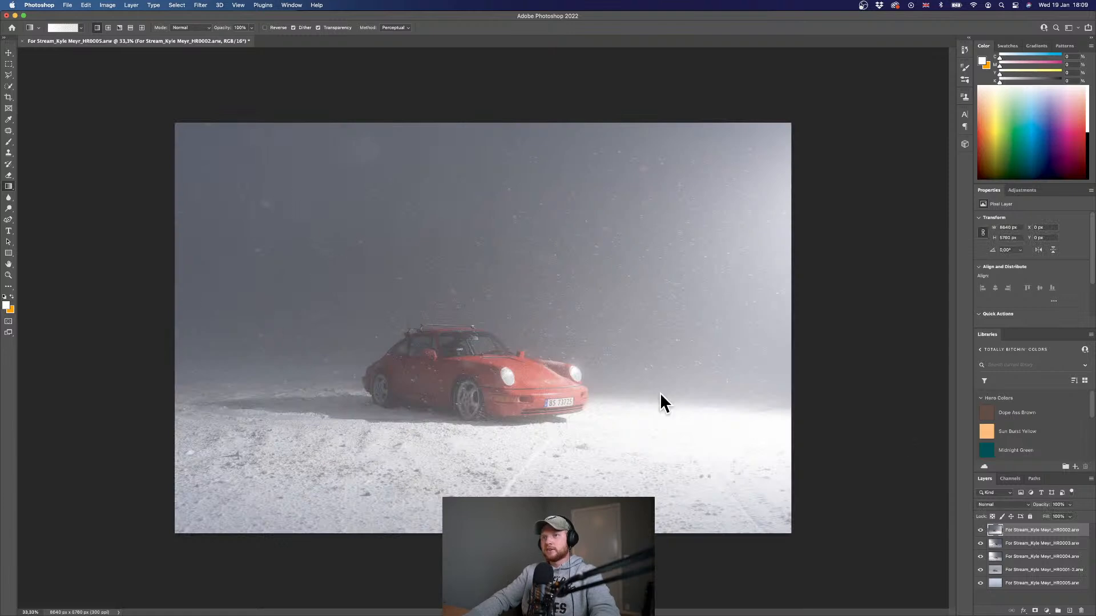
{"action": "left_click", "coordinate": [1004, 507]}
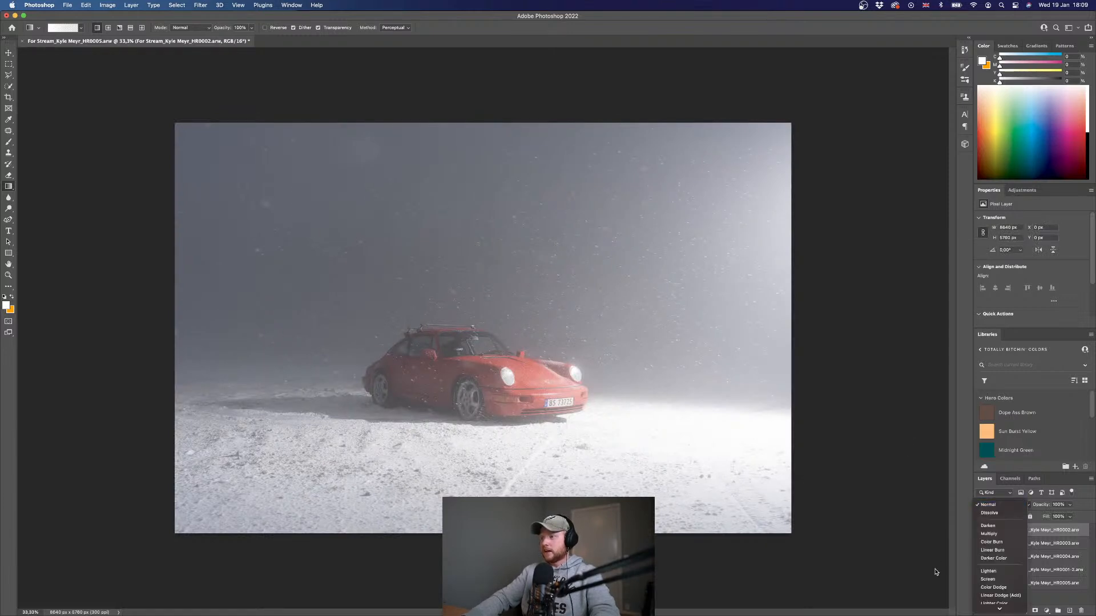
{"action": "left_click", "coordinate": [989, 572]}
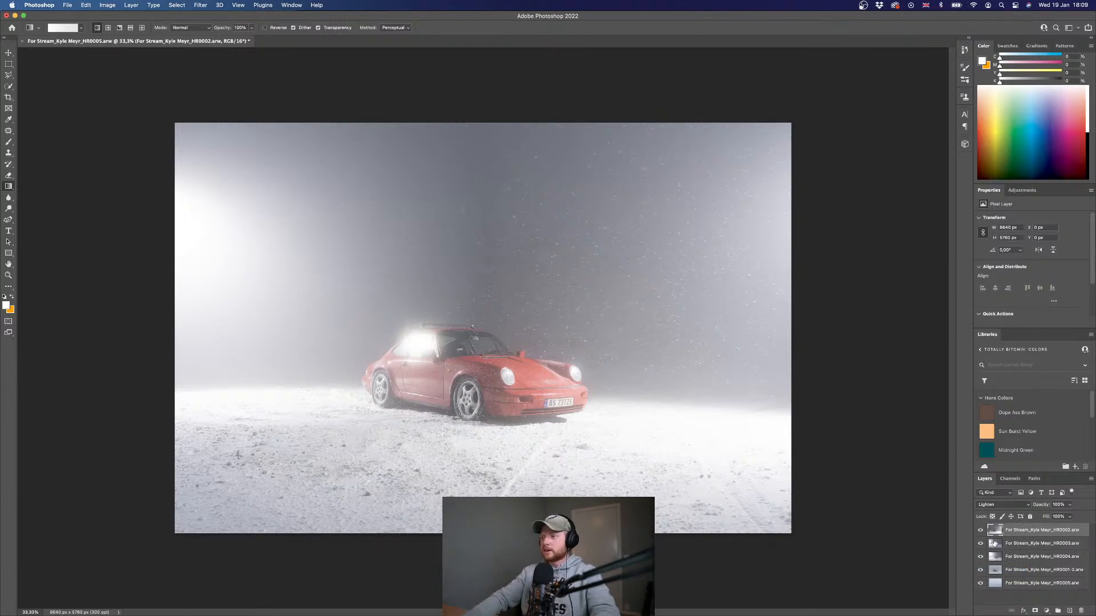
{"action": "left_click", "coordinate": [996, 544]}
{"action": "left_click", "coordinate": [1012, 505]}
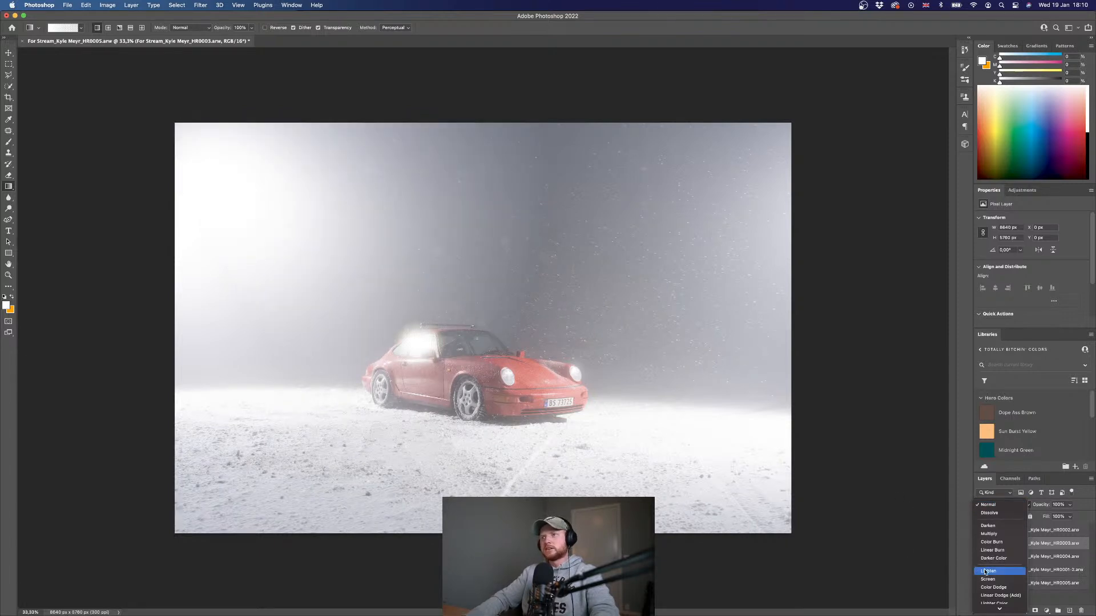
{"action": "left_click", "coordinate": [908, 493]}
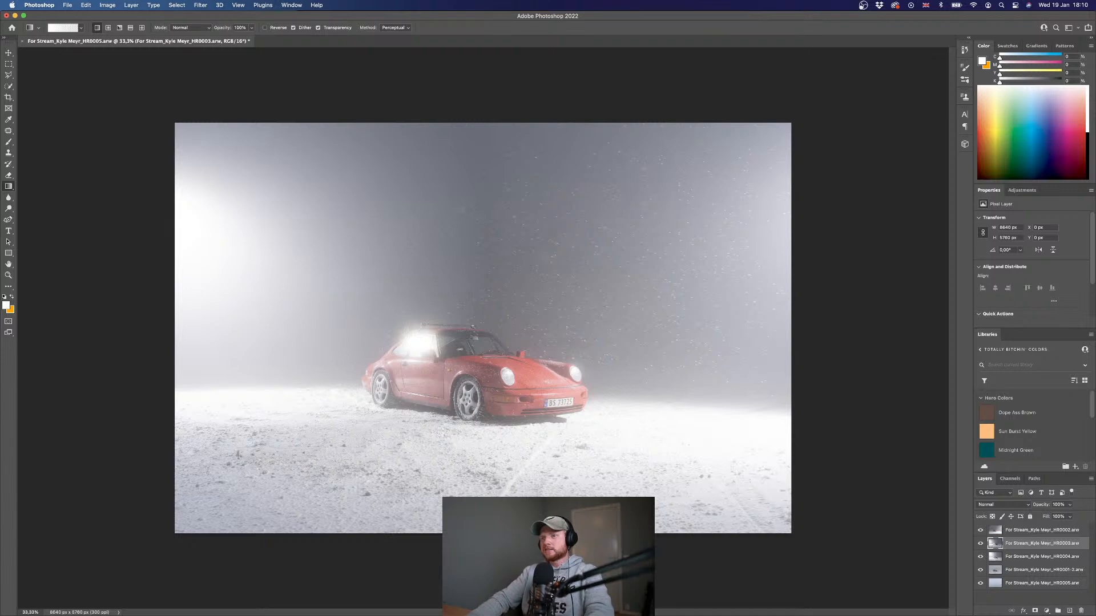
Add layer masks to the HR0002 and HR0003 night car layers, with the Brush tool active.
{"action": "left_click", "coordinate": [1050, 531]}
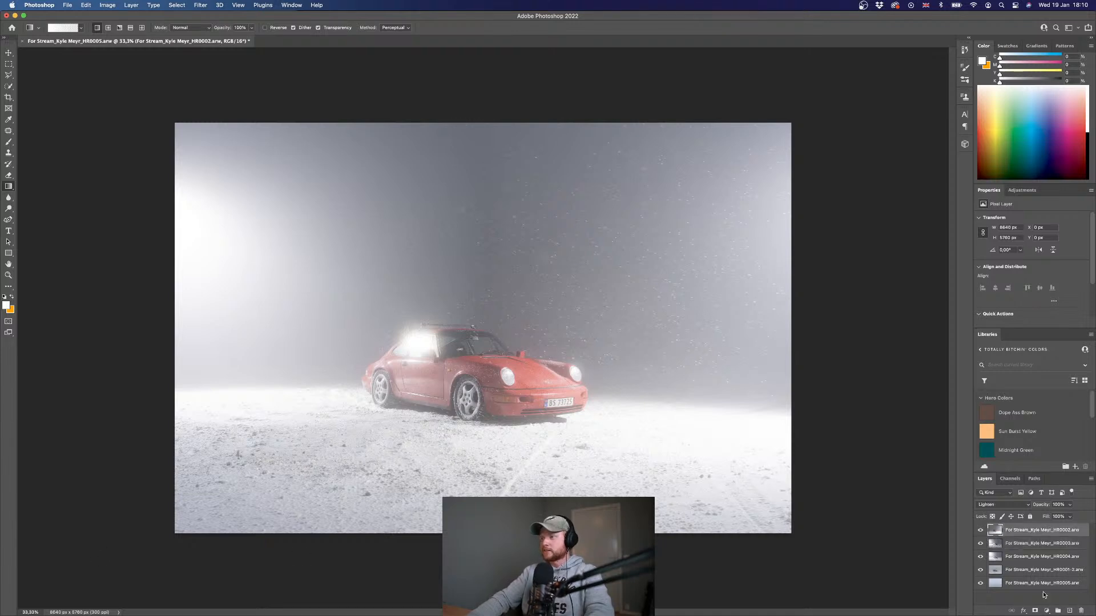
{"action": "left_click", "coordinate": [1034, 611]}
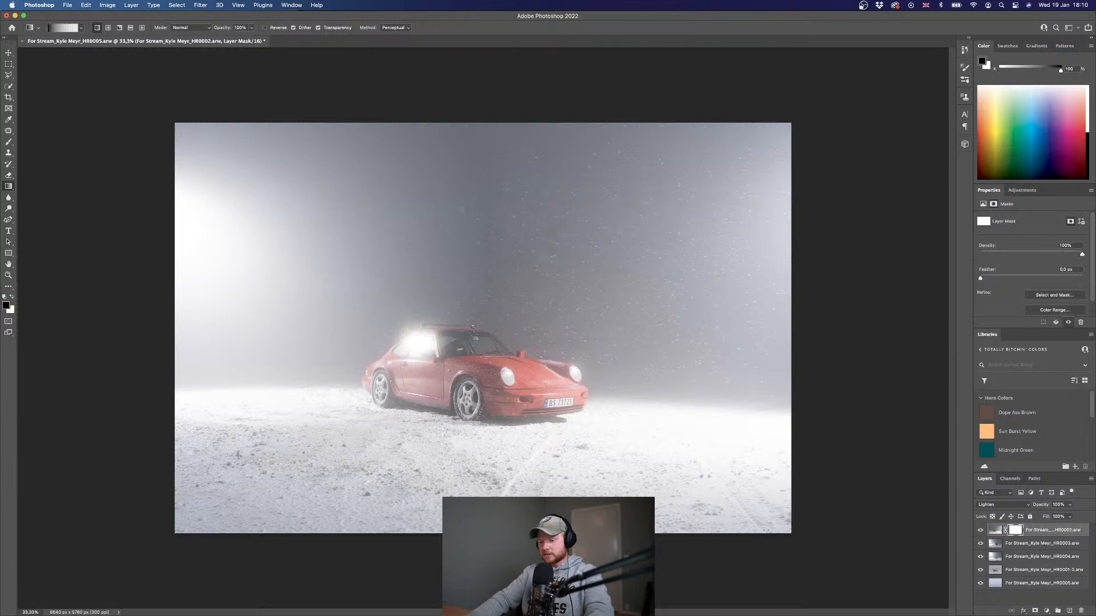
{"action": "key", "text": "b"}
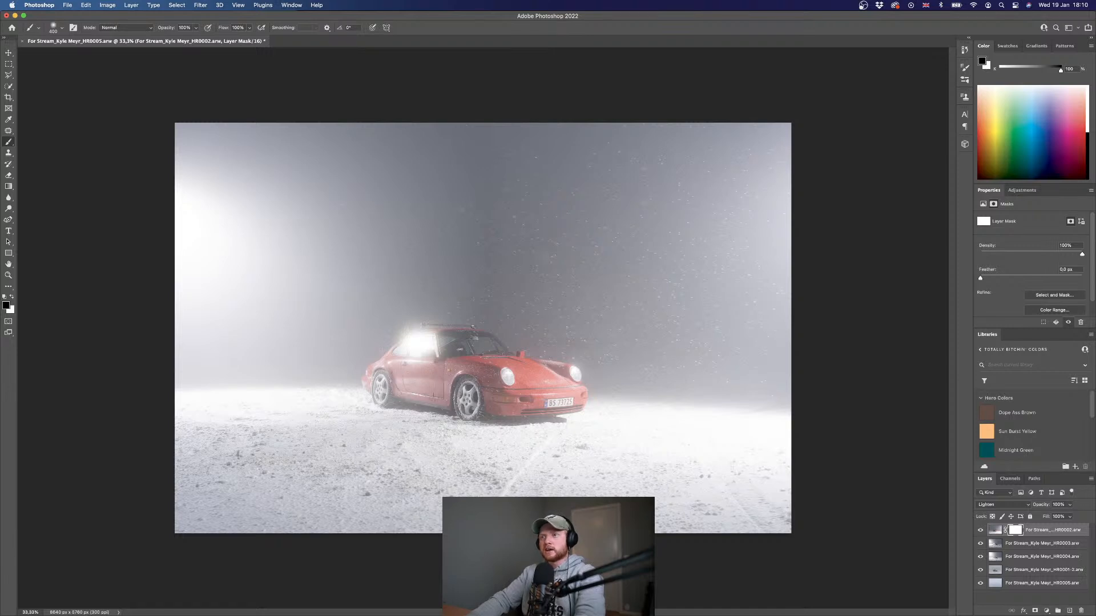
{"action": "left_click", "coordinate": [999, 547]}
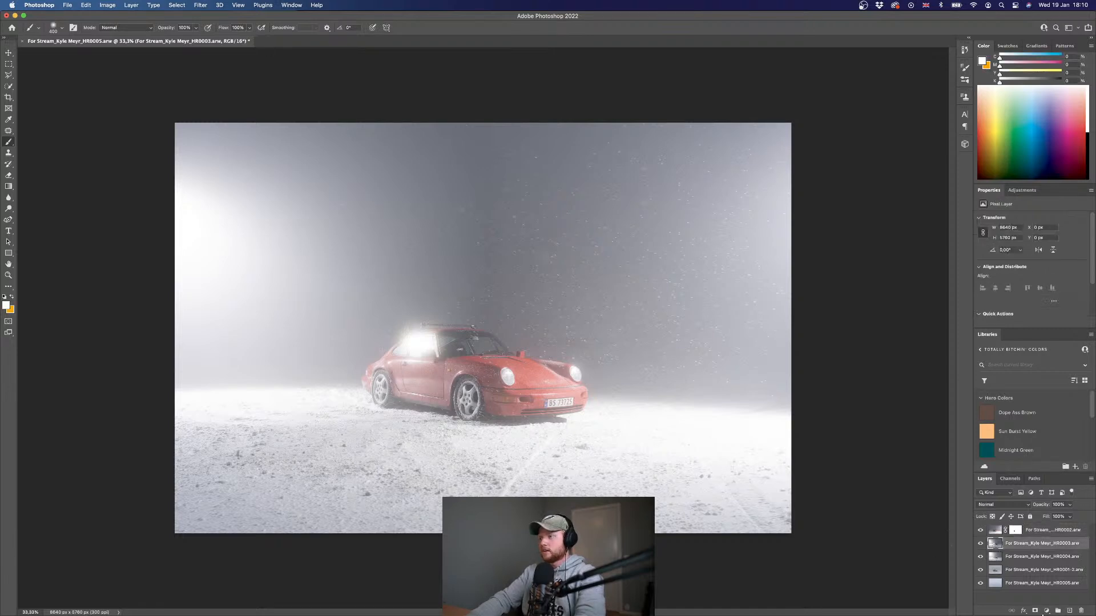
{"action": "left_click", "coordinate": [1035, 611]}
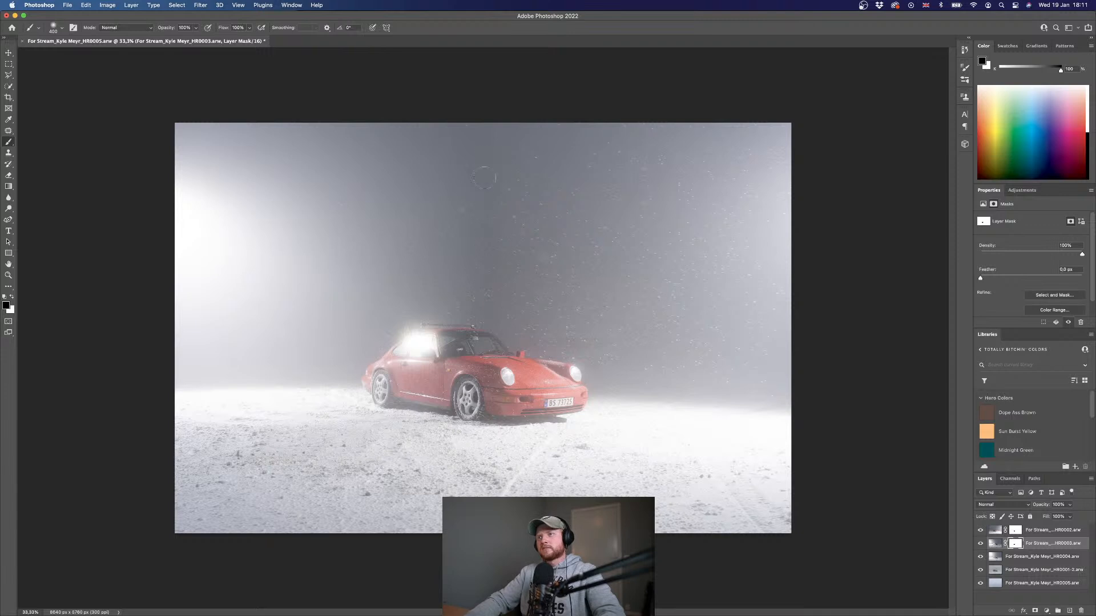
Soften the snowflakes around the middle of the sky on the HR0002 layer's mask with a 2400 px black brush at 20% opacity.
{"action": "left_click", "coordinate": [1023, 532]}
{"action": "left_click", "coordinate": [1018, 530]}
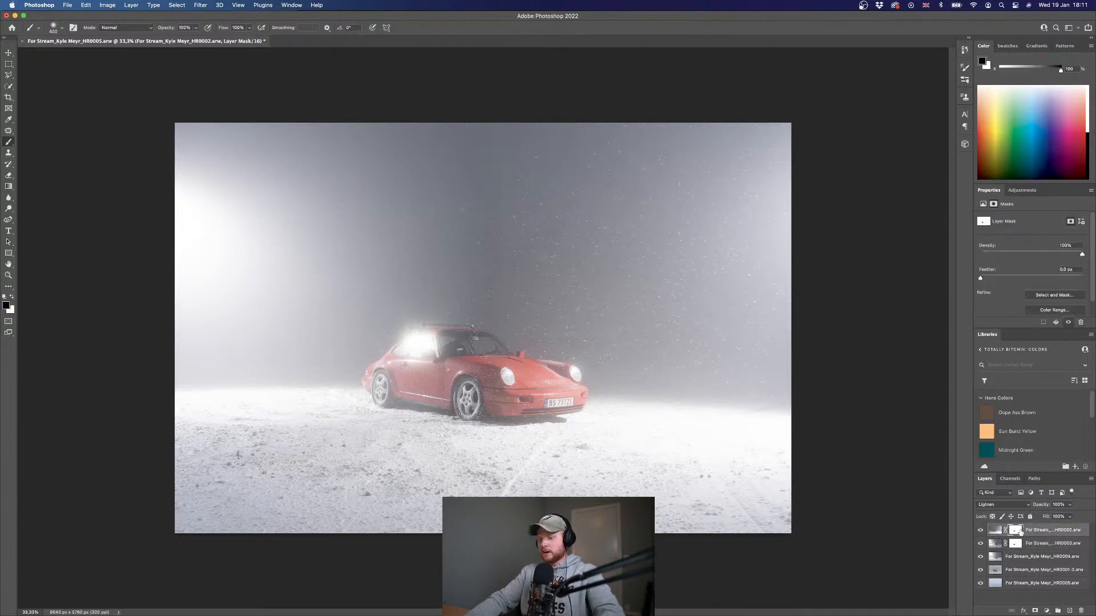
{"action": "key", "text": "bracketright"}
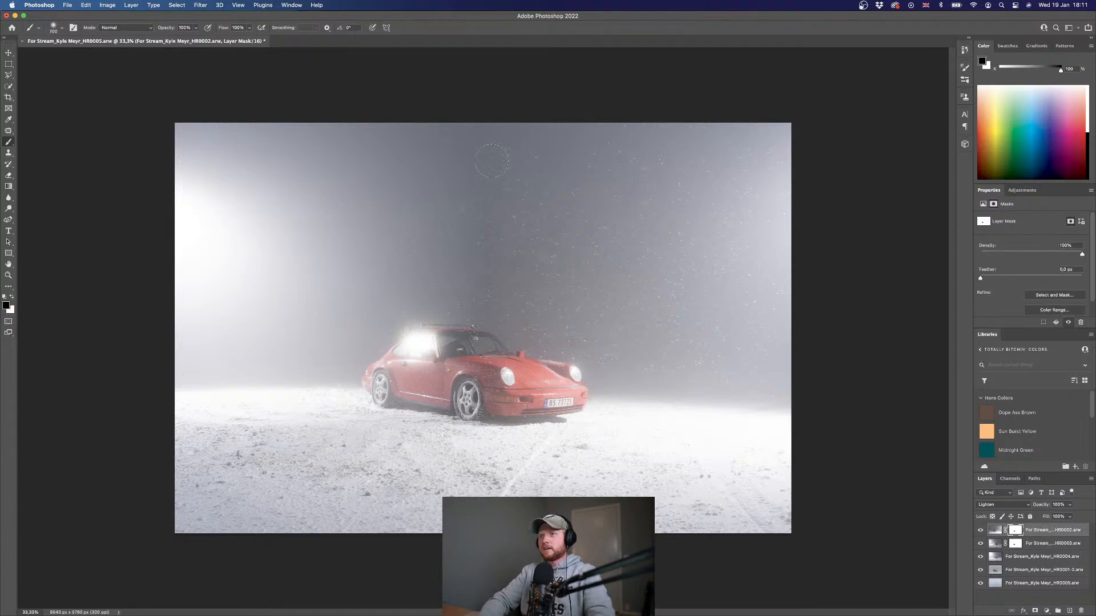
{"action": "key", "text": "bracketright"}
{"action": "key", "text": "bracketright"}
{"action": "key", "text": "bracketright"}
{"action": "key", "text": "bracketright"}
{"action": "key", "text": "bracketright"}
{"action": "key", "text": "bracketright"}
{"action": "key", "text": "bracketright"}
{"action": "key", "text": "bracketright"}
{"action": "key", "text": "bracketright"}
{"action": "key", "text": "bracketright"}
{"action": "key", "text": "bracketright"}
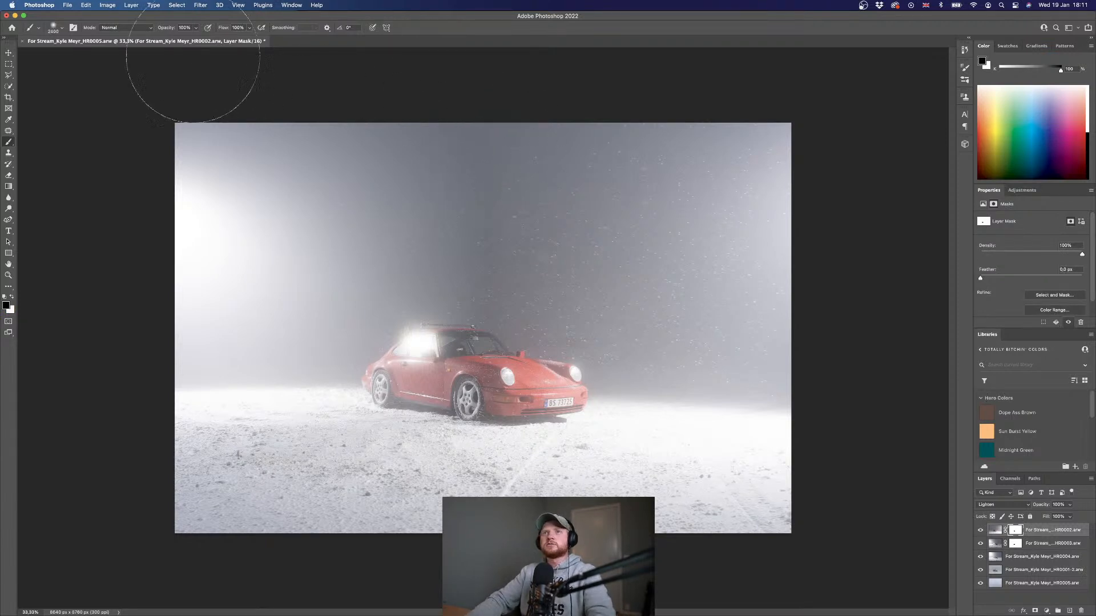
{"action": "left_click_drag", "start_coordinate": [194, 27], "coordinate": [124, 30]}
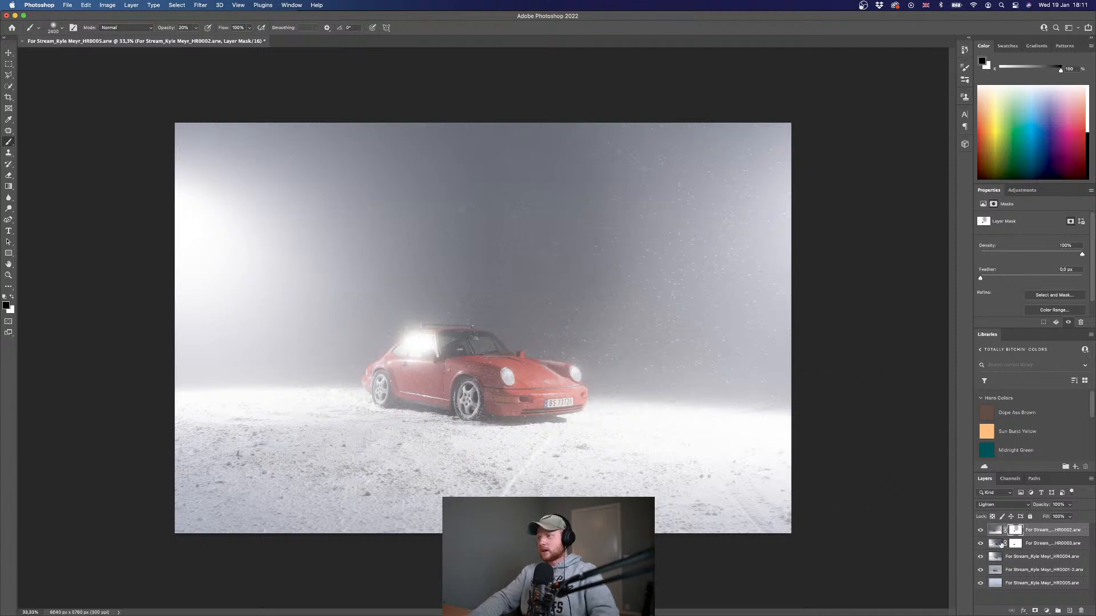
Try painting on the HR0003 layer's mask with the same large brush, and leave no layer selected.
{"action": "left_click", "coordinate": [1015, 543]}
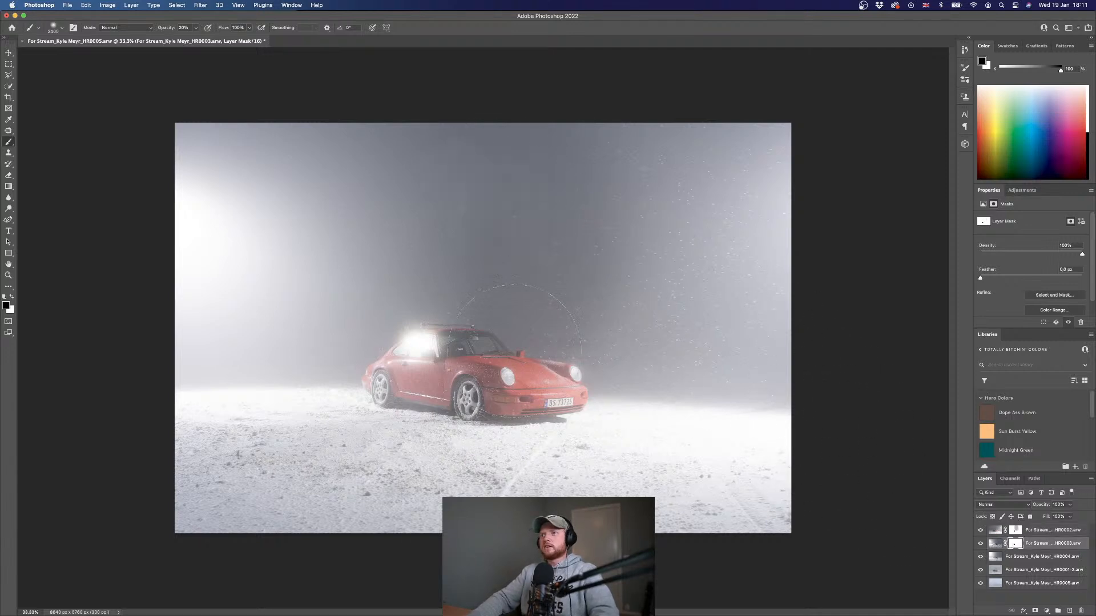
{"action": "key", "text": "super+z"}
{"action": "left_click", "coordinate": [1006, 596]}
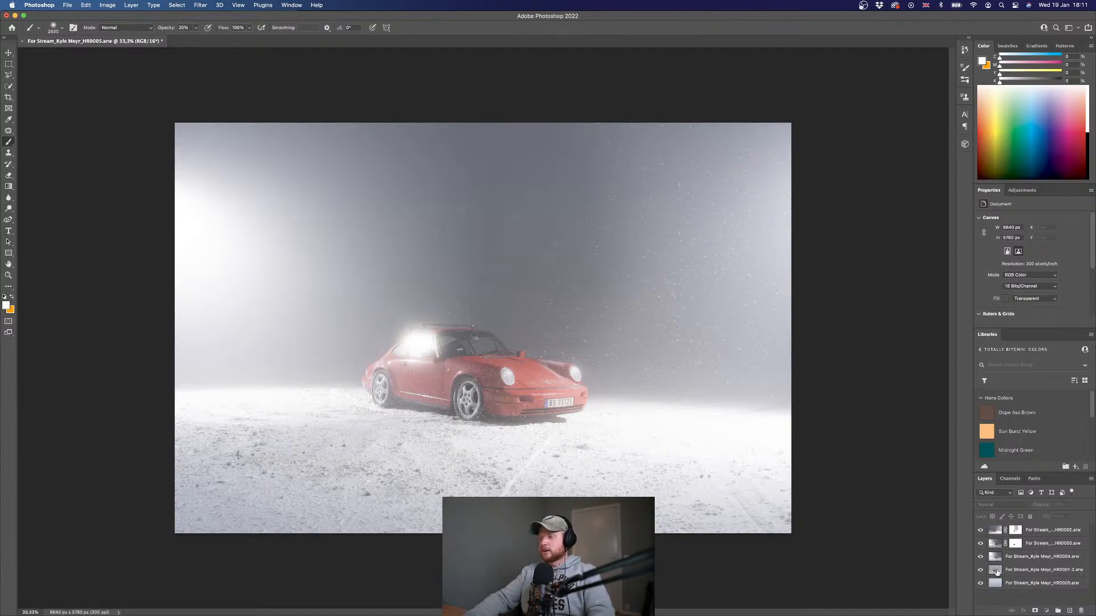
Group the HR0002, HR0003 and HR0004 night car layers together.
{"action": "left_click", "coordinate": [996, 572]}
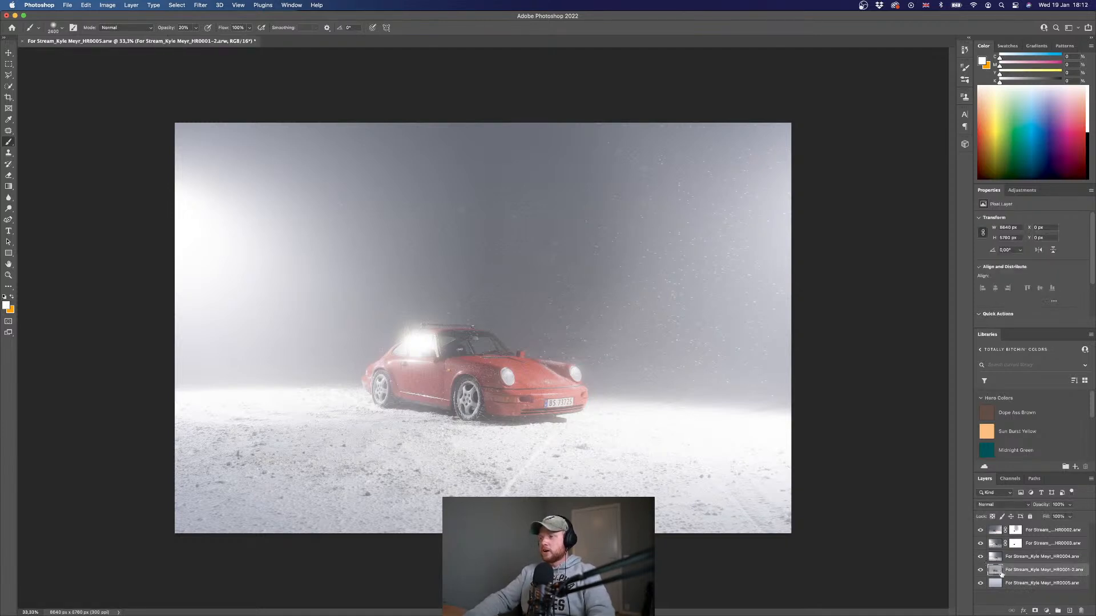
{"action": "left_click", "coordinate": [1061, 556]}
{"action": "left_click", "coordinate": [1061, 530], "text": "shift"}
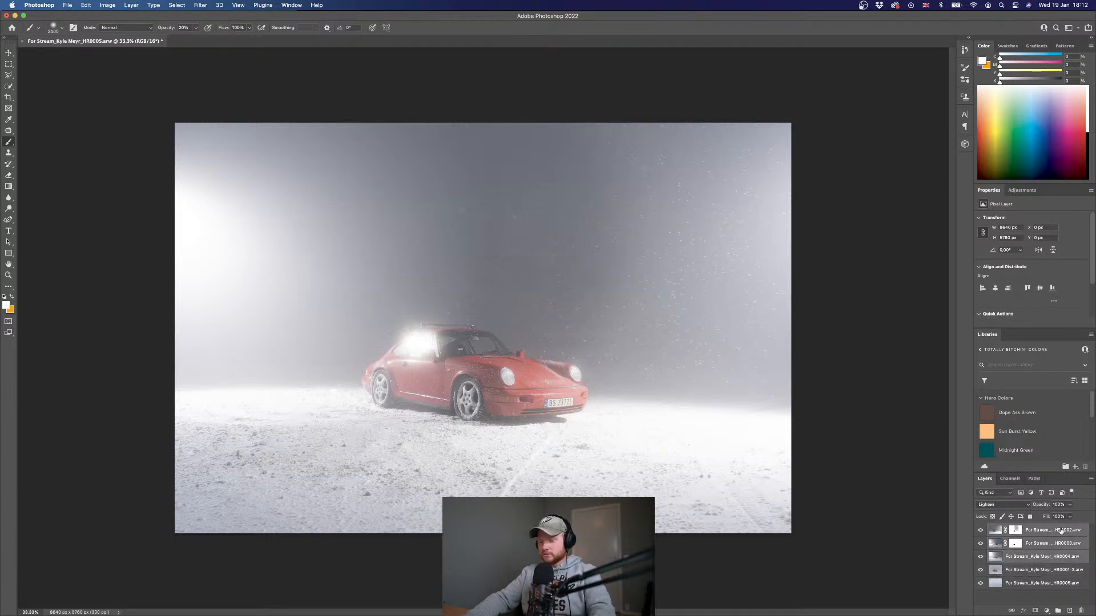
{"action": "key", "text": "super+g"}
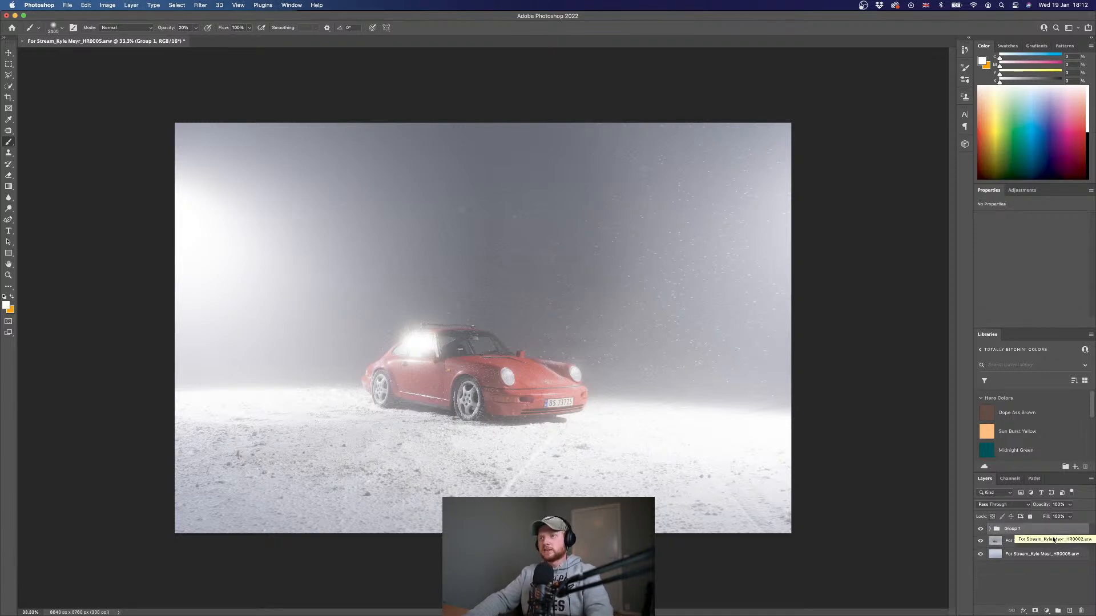
Compare the grouped night shots, the HR0001-2 daylight car layer and the tree photo by toggling the visibility of the group and that layer.
{"action": "left_click", "coordinate": [1025, 600]}
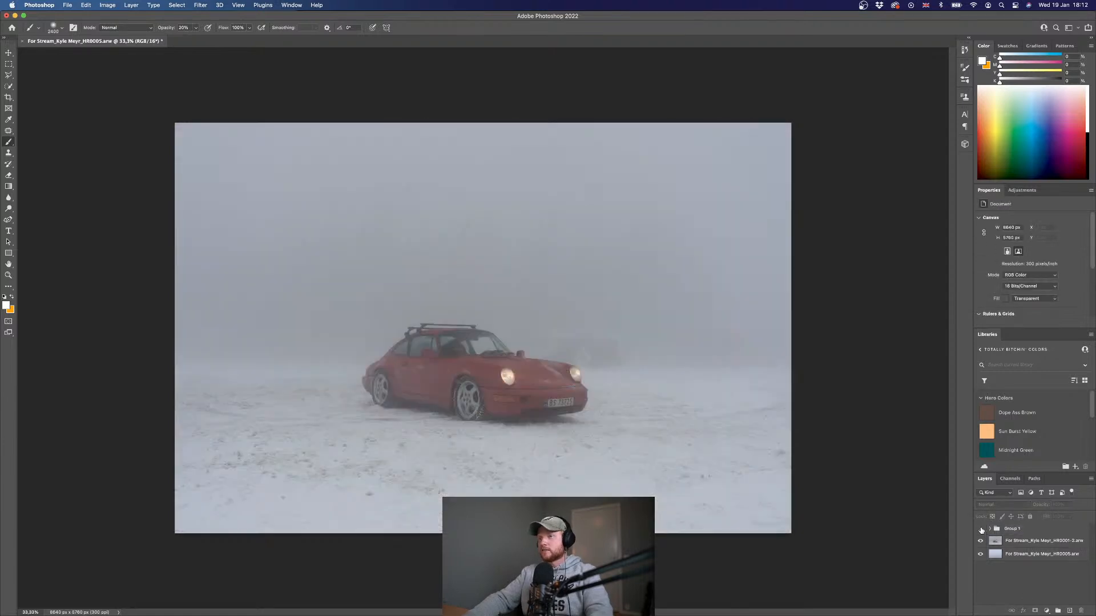
{"action": "left_click", "coordinate": [980, 529]}
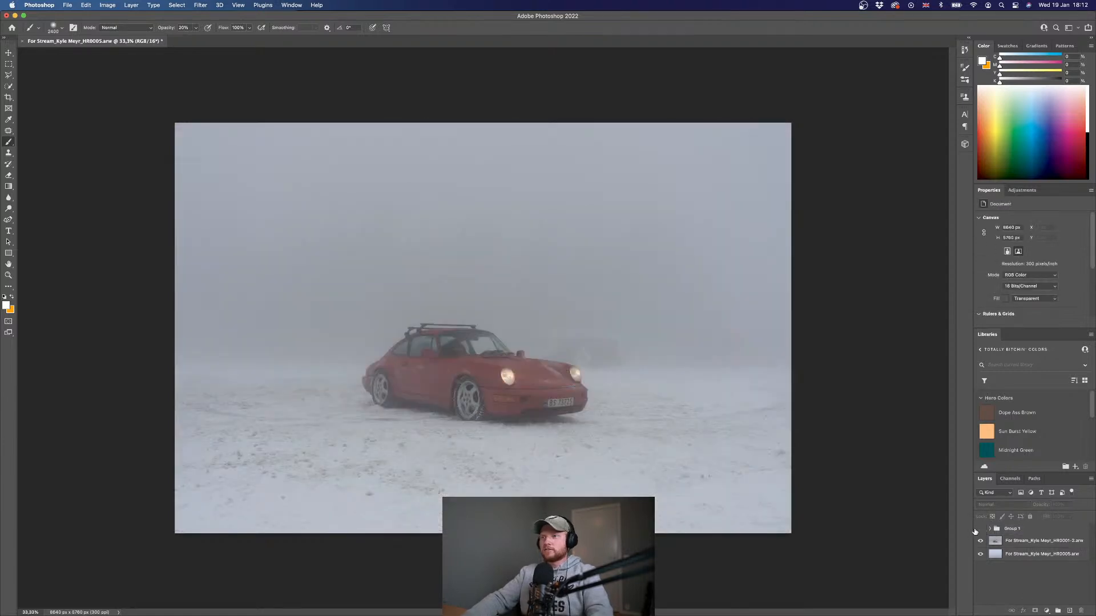
{"action": "left_click", "coordinate": [996, 547]}
{"action": "left_click", "coordinate": [980, 541]}
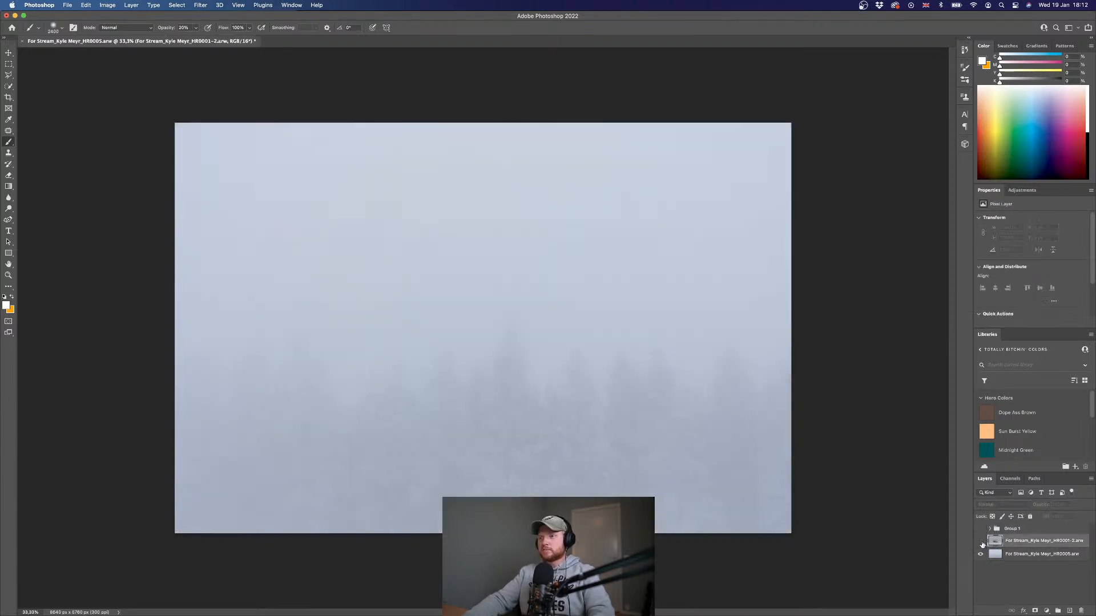
{"action": "left_click", "coordinate": [981, 542]}
{"action": "left_click", "coordinate": [980, 529]}
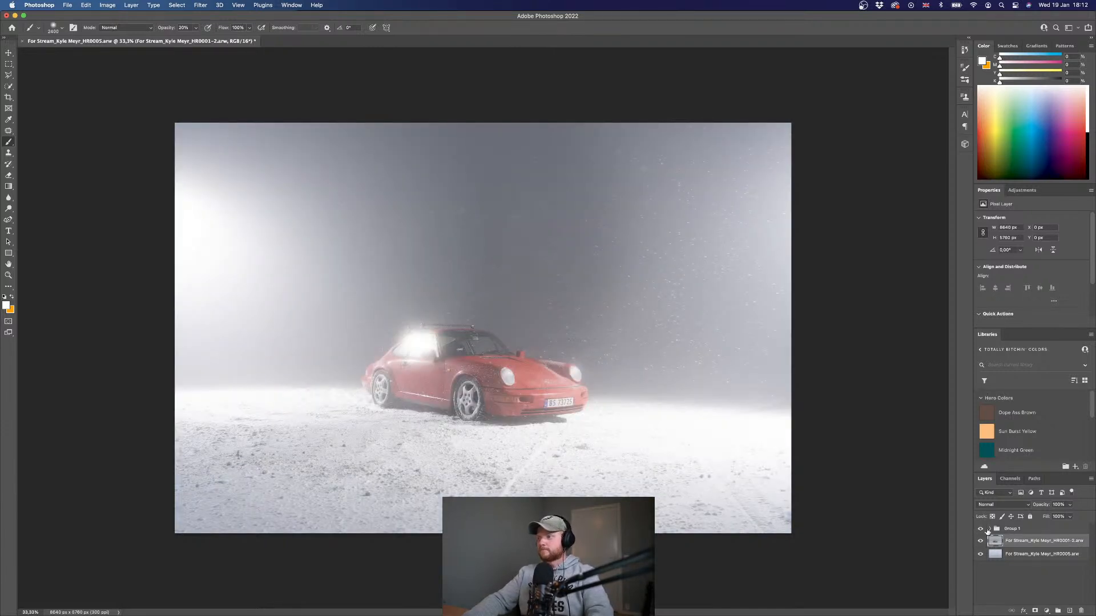
Add a layer mask to Group 1 and set up a small black brush at 100% opacity for work on the headlights.
{"action": "left_click", "coordinate": [1044, 532]}
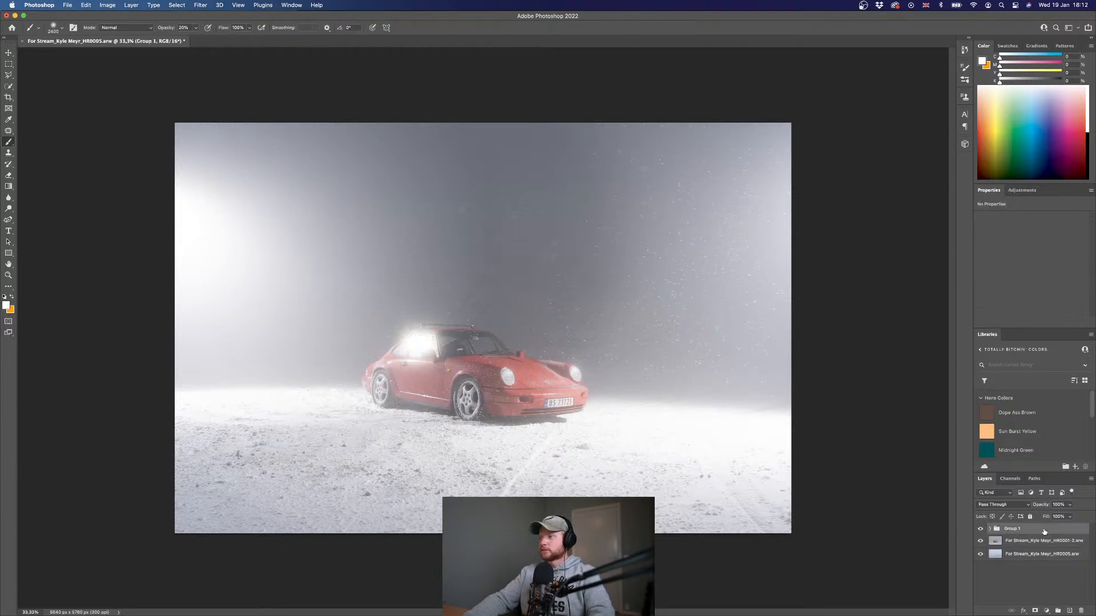
{"action": "left_click", "coordinate": [1035, 611]}
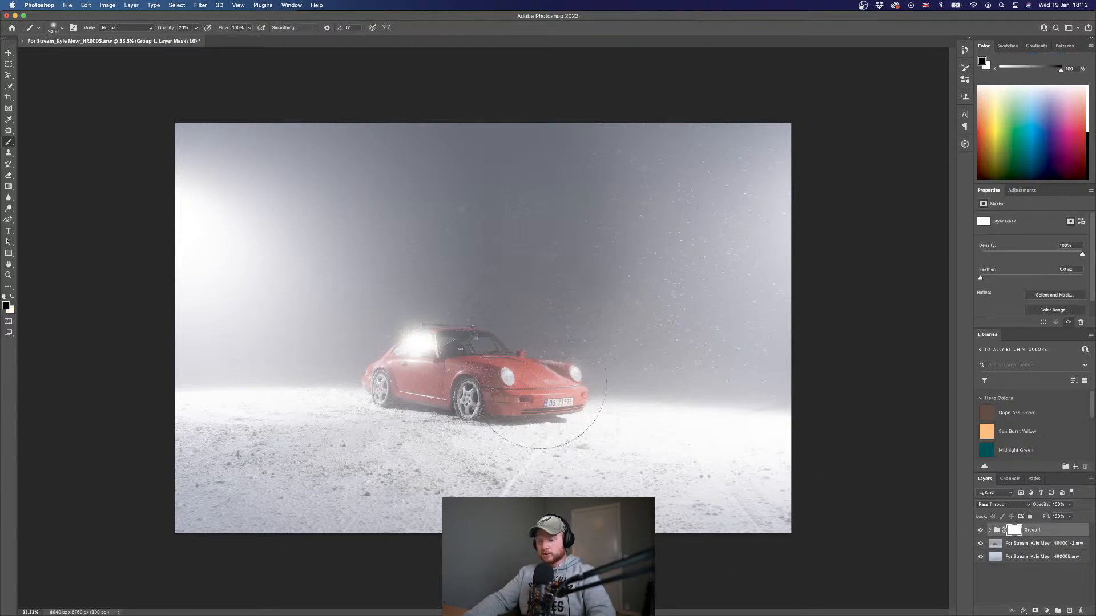
{"action": "scroll", "coordinate": [543, 378], "scroll_direction": "up", "scroll_amount": 3}
{"action": "scroll", "coordinate": [543, 378], "scroll_direction": "up", "scroll_amount": 5}
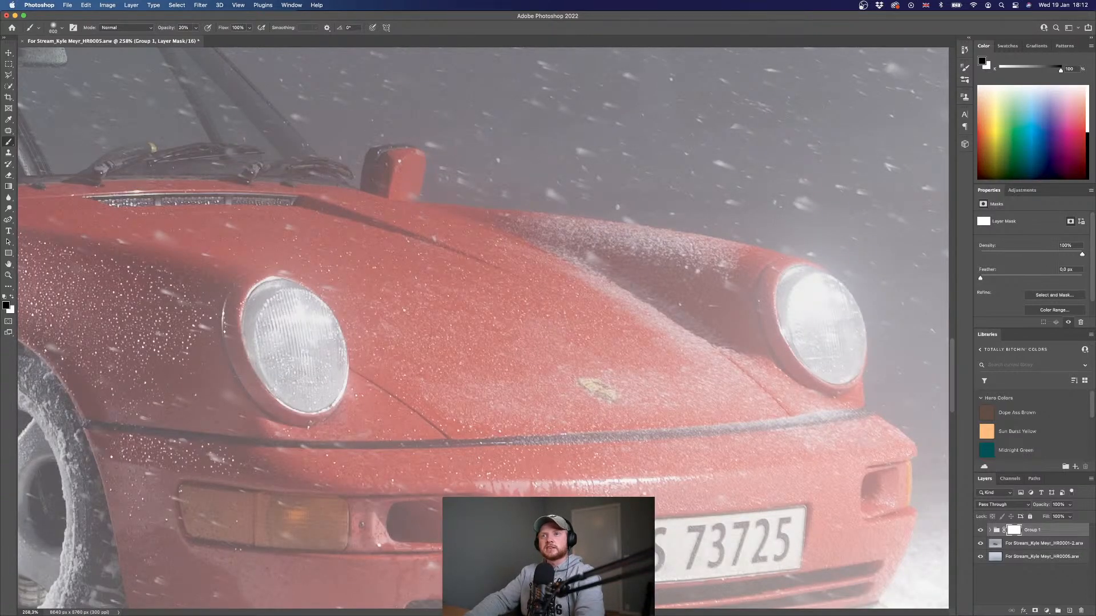
{"action": "key", "text": "bracketleft"}
{"action": "key", "text": "bracketleft"}
{"action": "key", "text": "bracketleft"}
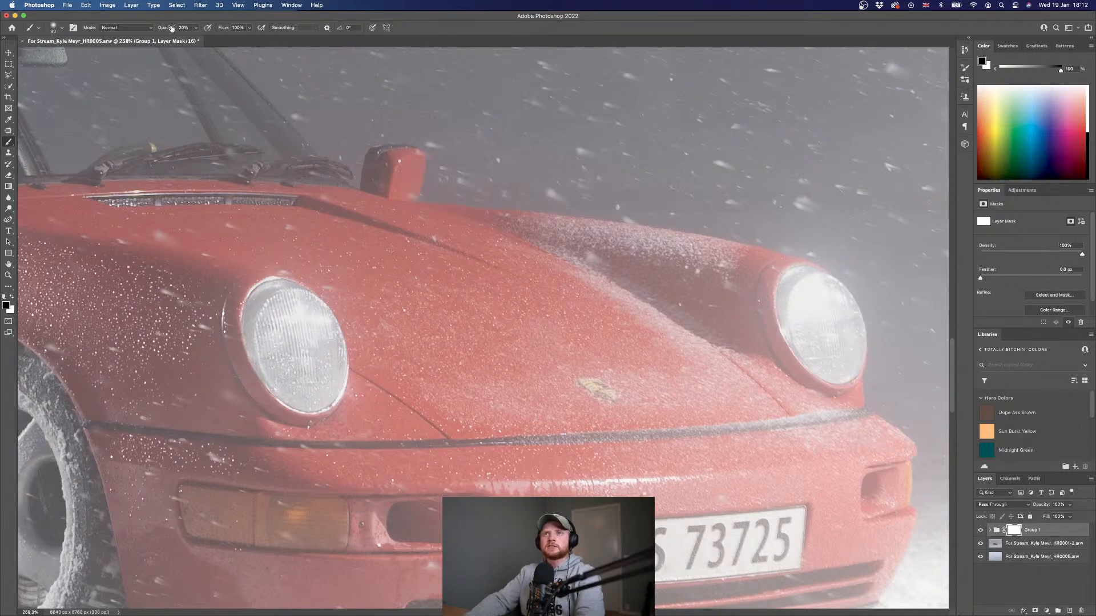
{"action": "left_click_drag", "start_coordinate": [172, 28], "coordinate": [249, 31]}
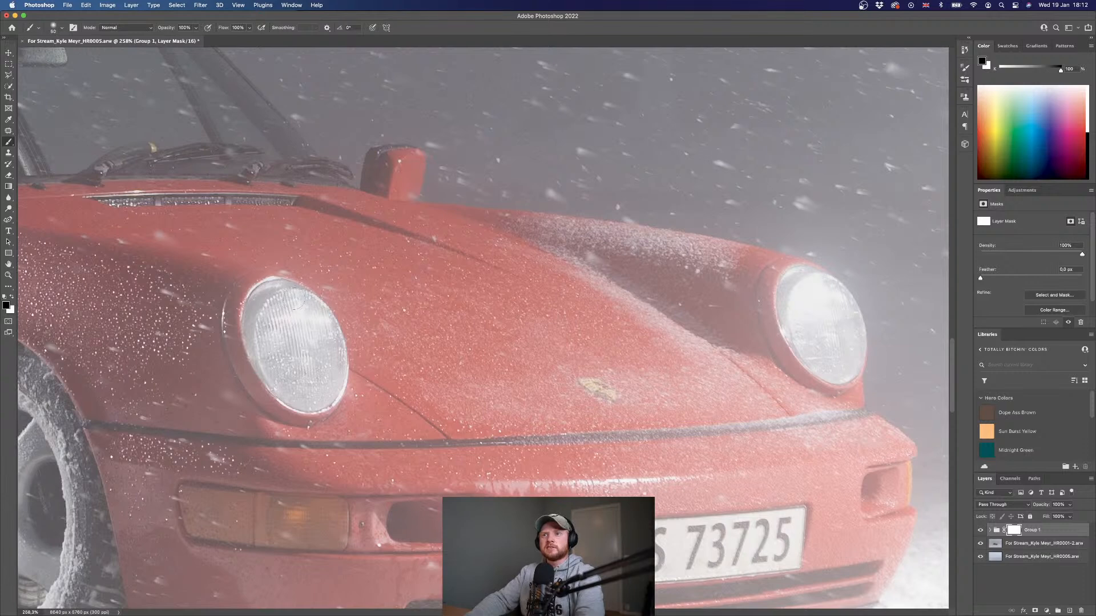
Paint black on the group's mask over the whole glass of the near headlight to reveal the lit lamp from the daylight layer.
{"action": "key", "text": "bracketleft"}
{"action": "mouse_move", "coordinate": [296, 301]}
{"action": "left_mouse_down"}
{"action": "mouse_move", "coordinate": [273, 331]}
{"action": "mouse_move", "coordinate": [264, 302]}
{"action": "mouse_move", "coordinate": [268, 355]}
{"action": "mouse_move", "coordinate": [291, 392]}
{"action": "mouse_move", "coordinate": [312, 399]}
{"action": "mouse_move", "coordinate": [323, 377]}
{"action": "mouse_move", "coordinate": [300, 300]}
{"action": "mouse_move", "coordinate": [334, 330]}
{"action": "mouse_move", "coordinate": [330, 314]}
{"action": "mouse_move", "coordinate": [346, 395]}
{"action": "mouse_move", "coordinate": [325, 327]}
{"action": "left_mouse_up"}
{"action": "key", "text": "bracketleft"}
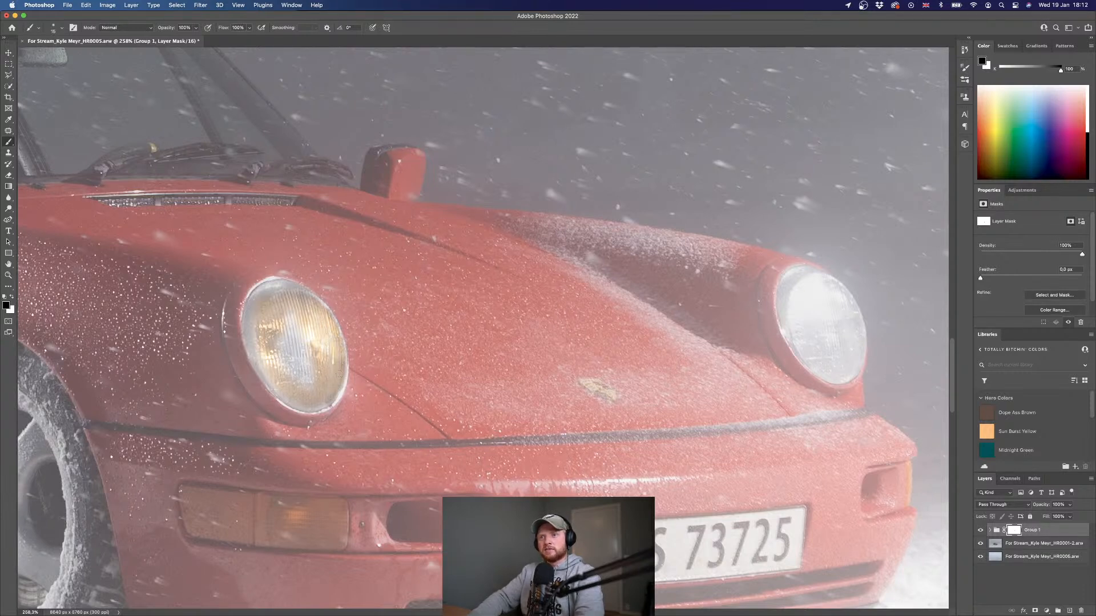
{"action": "mouse_move", "coordinate": [289, 287]}
{"action": "left_mouse_down"}
{"action": "mouse_move", "coordinate": [261, 292]}
{"action": "mouse_move", "coordinate": [249, 334]}
{"action": "mouse_move", "coordinate": [252, 325]}
{"action": "left_mouse_up"}
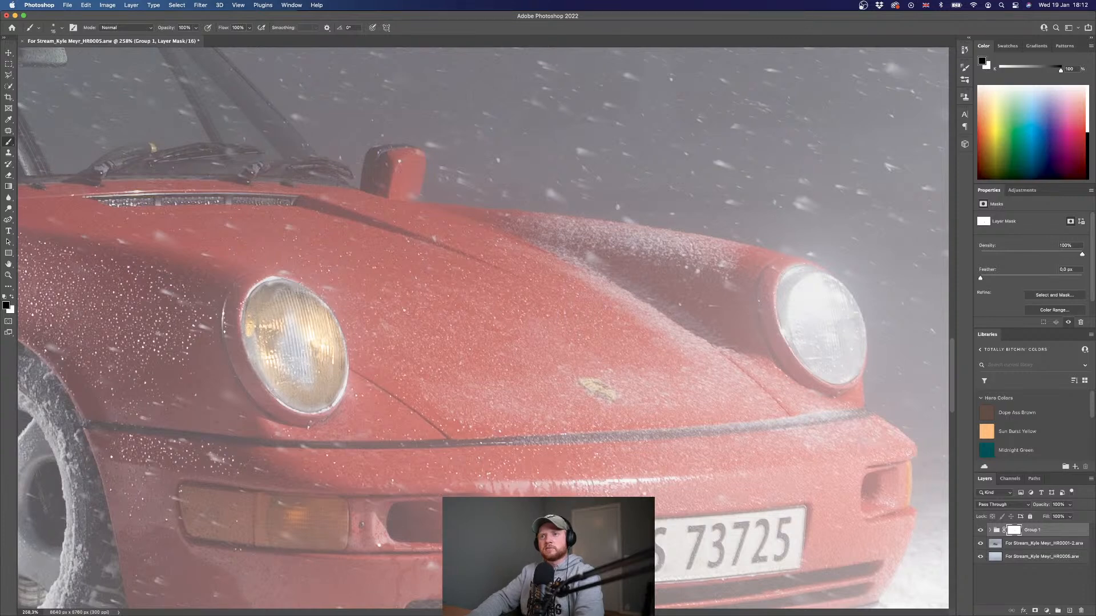
{"action": "left_click_drag", "start_coordinate": [304, 291], "coordinate": [269, 282]}
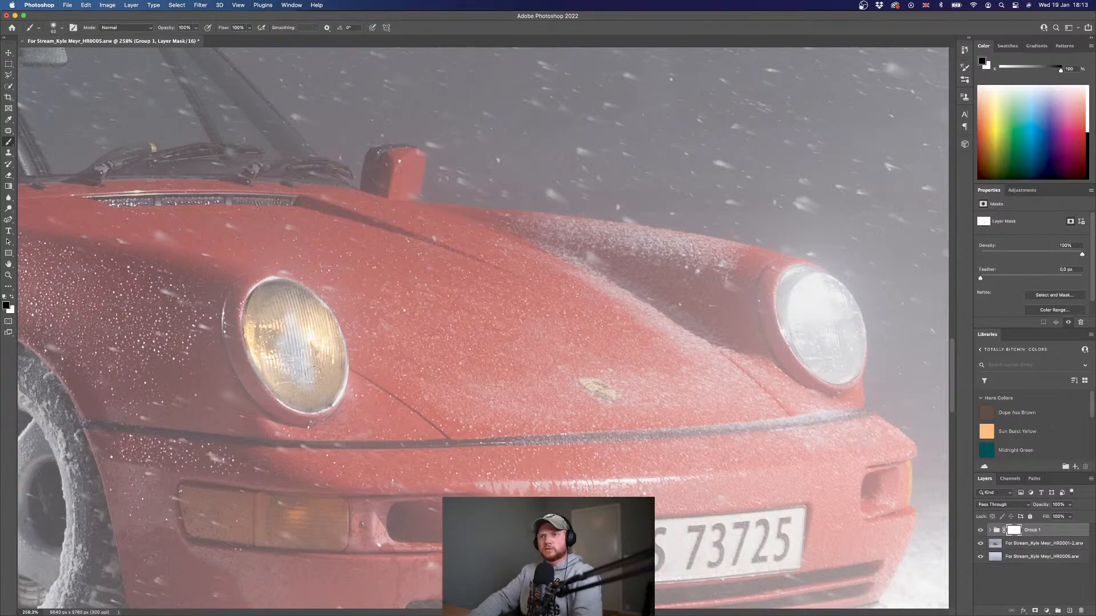
{"action": "mouse_move", "coordinate": [313, 374]}
{"action": "left_mouse_down"}
{"action": "mouse_move", "coordinate": [297, 314]}
{"action": "mouse_move", "coordinate": [300, 375]}
{"action": "mouse_move", "coordinate": [279, 324]}
{"action": "mouse_move", "coordinate": [286, 367]}
{"action": "left_mouse_up"}
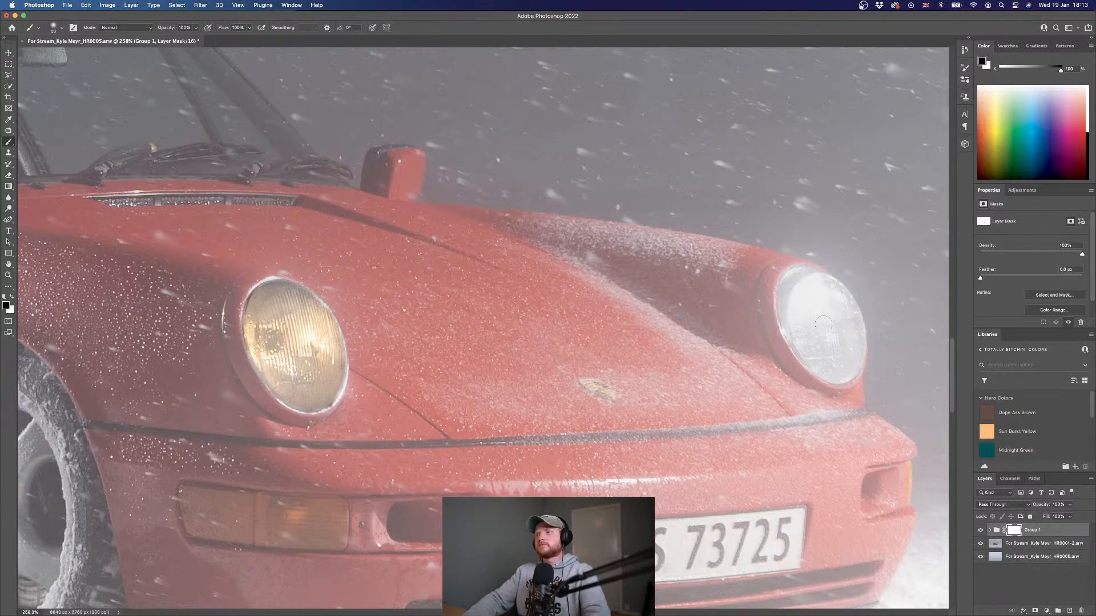
Mask out the centre and upper edge of the far headlight's glass on the group's mask, using a smaller brush along the rim.
{"action": "mouse_move", "coordinate": [790, 311]}
{"action": "left_mouse_down"}
{"action": "mouse_move", "coordinate": [804, 278]}
{"action": "mouse_move", "coordinate": [829, 327]}
{"action": "mouse_move", "coordinate": [826, 297]}
{"action": "mouse_move", "coordinate": [842, 339]}
{"action": "mouse_move", "coordinate": [812, 327]}
{"action": "mouse_move", "coordinate": [826, 319]}
{"action": "mouse_move", "coordinate": [809, 344]}
{"action": "mouse_move", "coordinate": [797, 319]}
{"action": "left_mouse_up"}
{"action": "scroll", "coordinate": [799, 319], "scroll_direction": "right", "scroll_amount": 4}
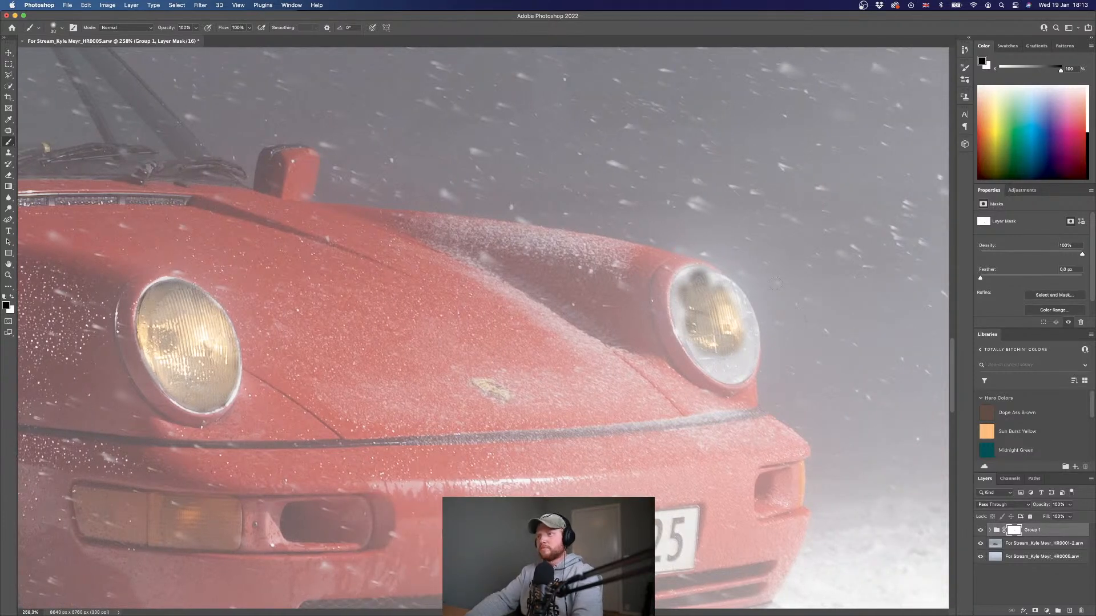
{"action": "key", "text": "bracketleft"}
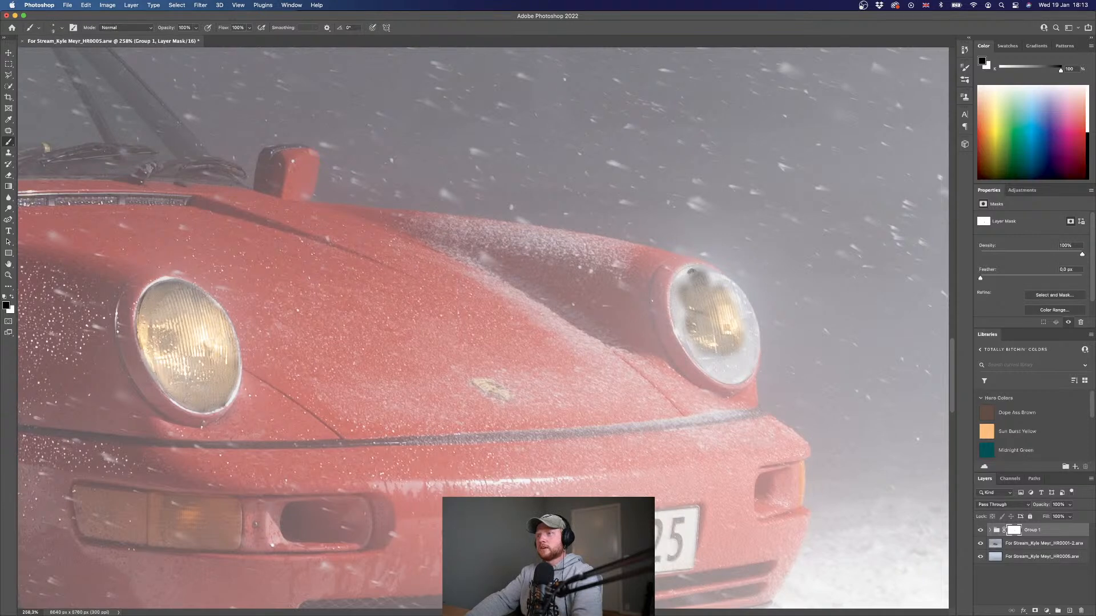
{"action": "left_click_drag", "start_coordinate": [683, 277], "coordinate": [678, 286]}
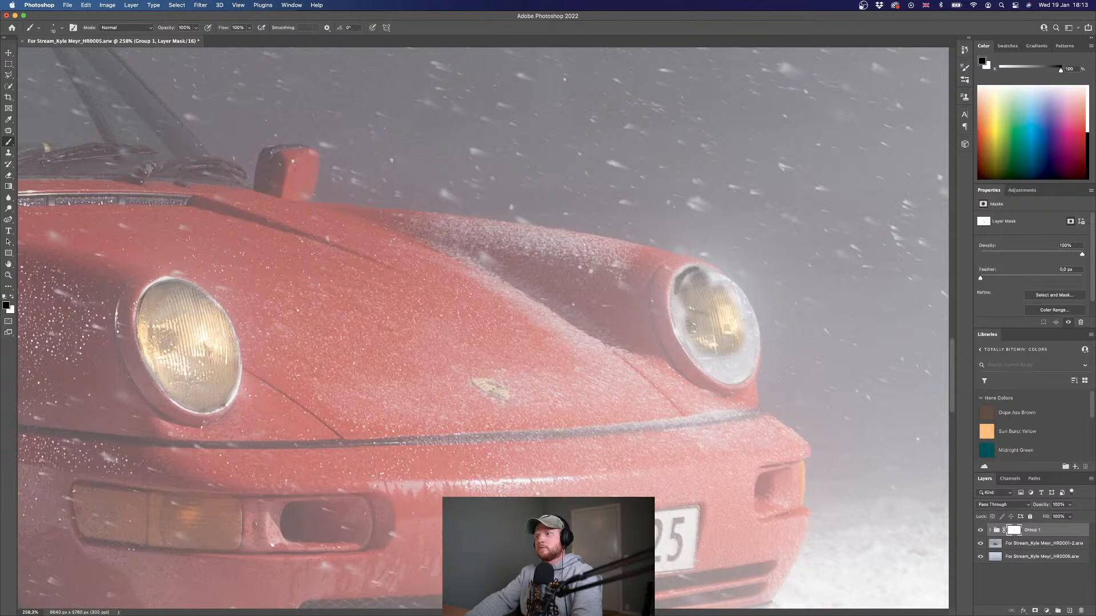
{"action": "mouse_move", "coordinate": [716, 275]}
{"action": "left_mouse_down"}
{"action": "mouse_move", "coordinate": [746, 308]}
{"action": "mouse_move", "coordinate": [746, 343]}
{"action": "left_mouse_up"}
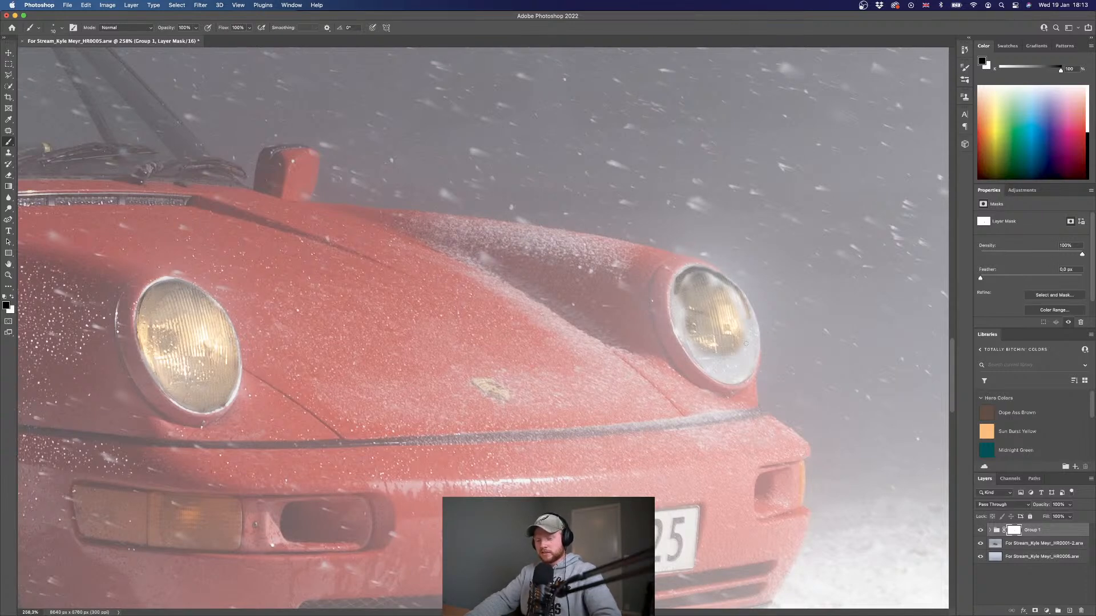
{"action": "key", "text": "w"}
{"action": "mouse_move", "coordinate": [750, 329]}
{"action": "left_mouse_down"}
{"action": "mouse_move", "coordinate": [708, 354]}
{"action": "mouse_move", "coordinate": [711, 312]}
{"action": "mouse_move", "coordinate": [732, 326]}
{"action": "mouse_move", "coordinate": [717, 361]}
{"action": "mouse_move", "coordinate": [727, 366]}
{"action": "mouse_move", "coordinate": [753, 327]}
{"action": "mouse_move", "coordinate": [744, 321]}
{"action": "mouse_move", "coordinate": [745, 365]}
{"action": "left_mouse_up"}
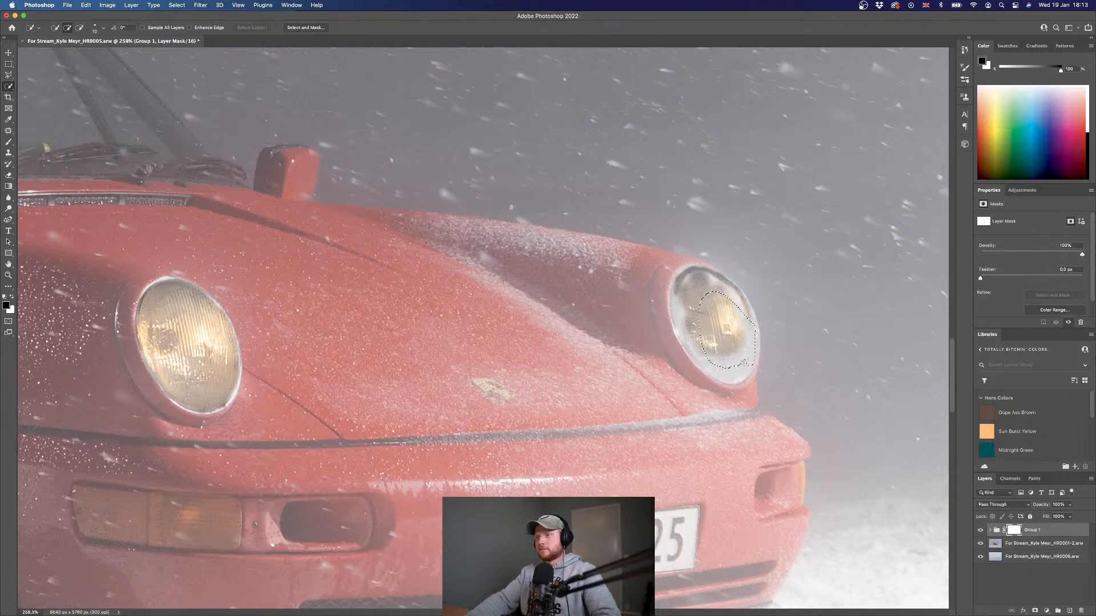
{"action": "key", "text": "super+d"}
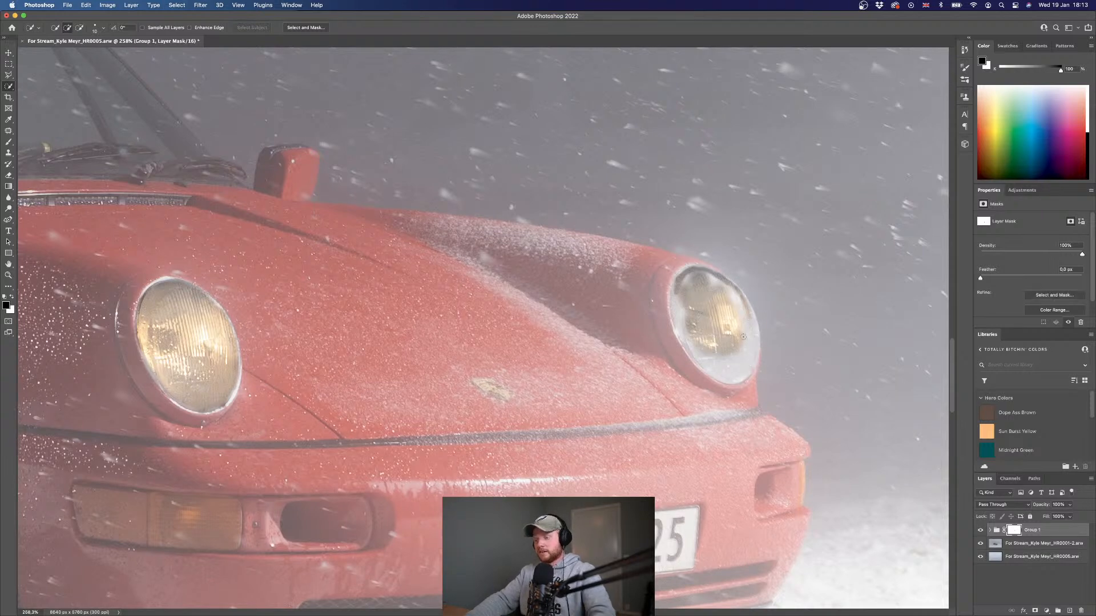
Mask the inner edge of the far headlight's glass, on the bonnet side, with short black brush strokes.
{"action": "key", "text": "b"}
{"action": "left_click_drag", "start_coordinate": [688, 336], "coordinate": [675, 308]}
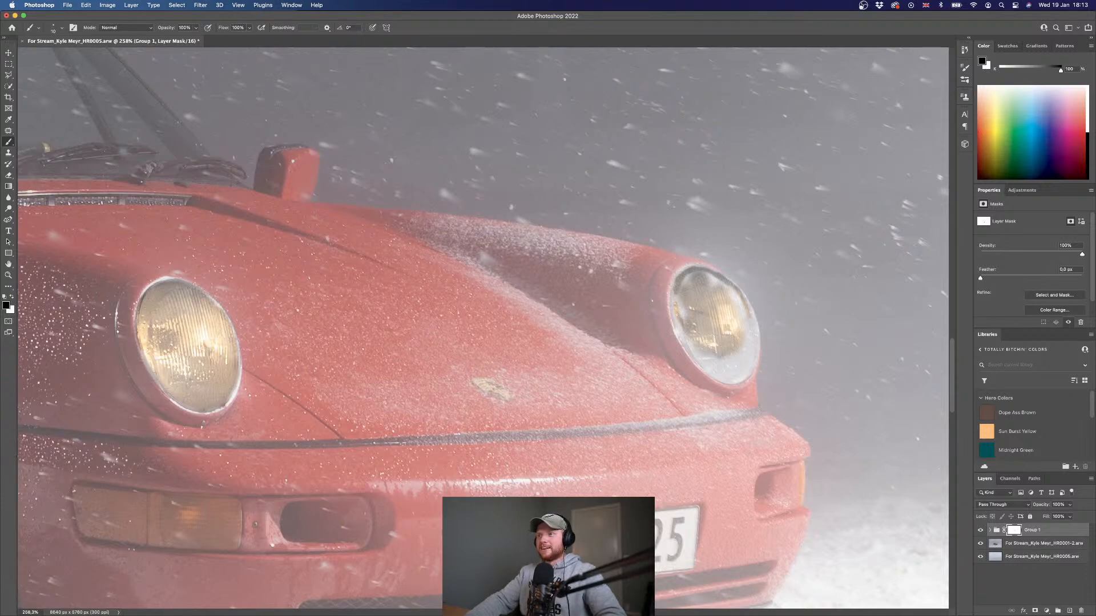
{"action": "left_click_drag", "start_coordinate": [674, 287], "coordinate": [673, 296]}
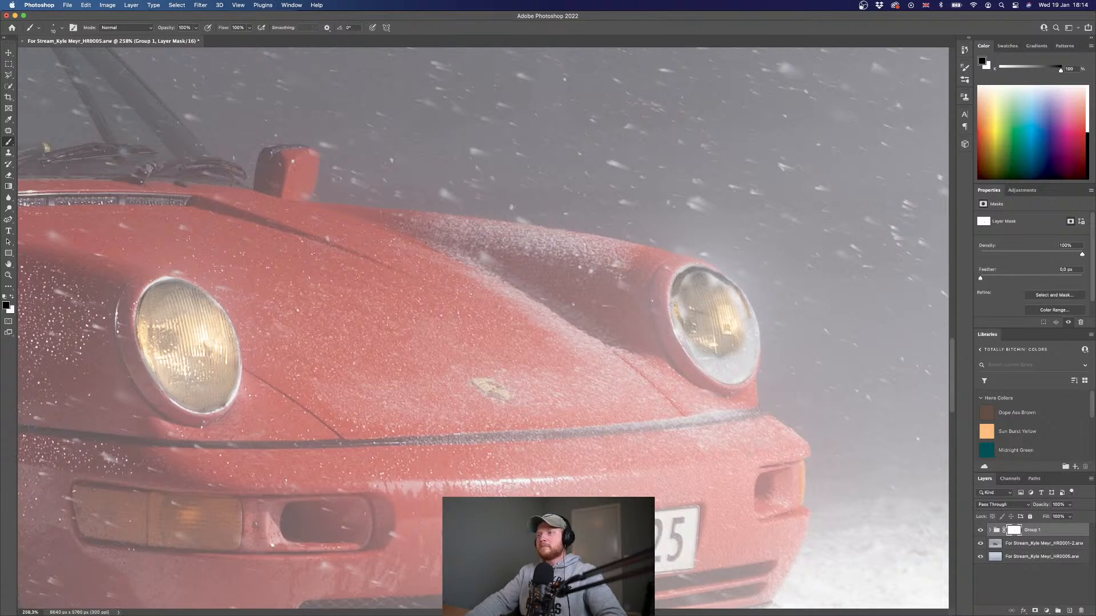
{"action": "left_click_drag", "start_coordinate": [672, 300], "coordinate": [672, 309]}
{"action": "left_click", "coordinate": [676, 326], "text": "shift"}
{"action": "left_click", "coordinate": [684, 343], "text": "shift"}
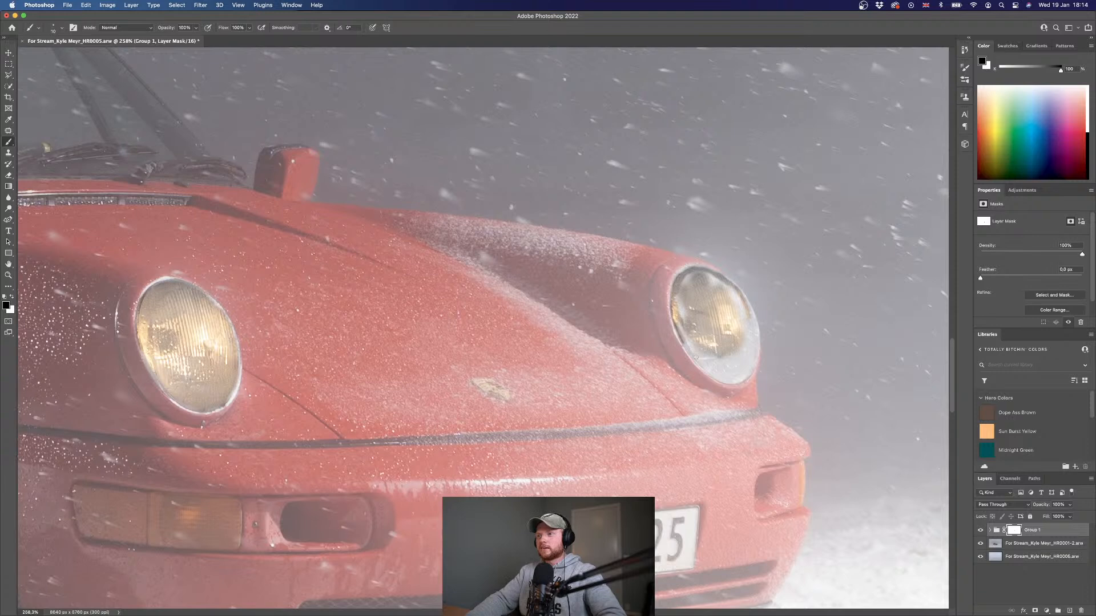
Continue the black brush line on the group's mask along the lower and outer rim of the far headlight's glass.
{"action": "left_click_drag", "start_coordinate": [694, 357], "coordinate": [714, 375]}
{"action": "left_click", "coordinate": [728, 382], "text": "shift"}
{"action": "left_click", "coordinate": [711, 373], "text": "shift"}
{"action": "left_click", "coordinate": [695, 360], "text": "shift"}
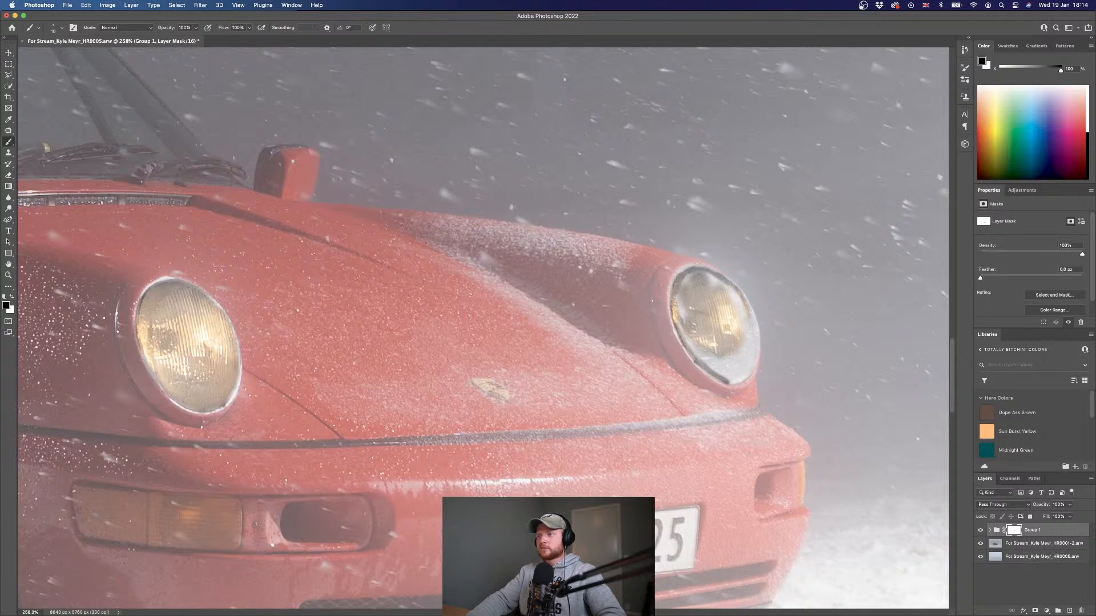
{"action": "left_click", "coordinate": [709, 373]}
{"action": "key", "text": "super+z"}
{"action": "left_click", "coordinate": [706, 372], "text": "shift"}
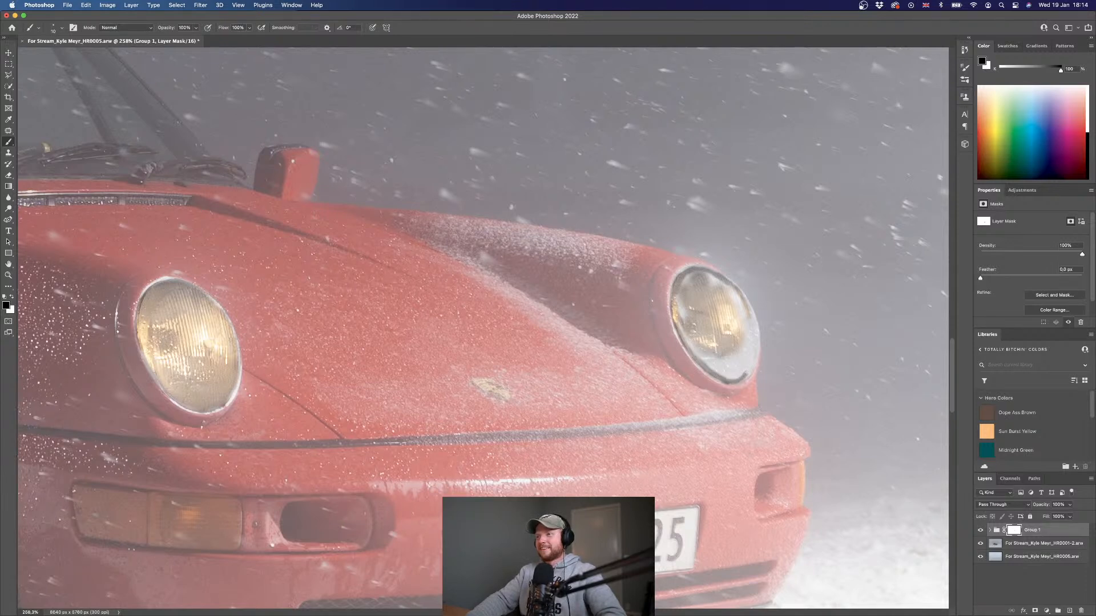
{"action": "left_click_drag", "start_coordinate": [746, 374], "coordinate": [749, 371]}
{"action": "left_click_drag", "start_coordinate": [750, 370], "coordinate": [754, 338]}
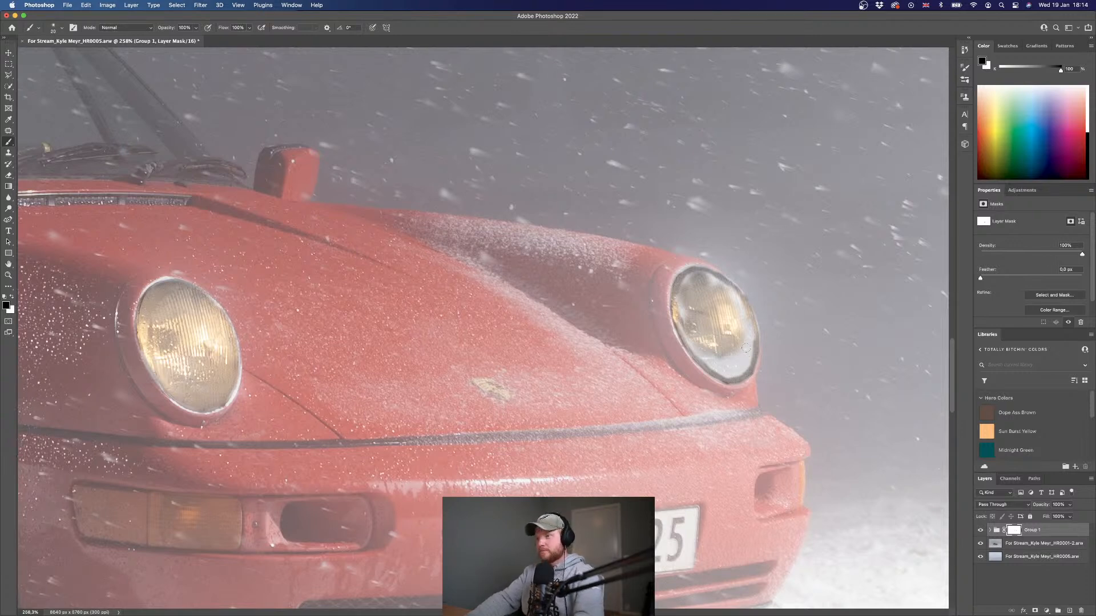
Fill the remaining hazy patches inside the far headlight on the group's mask with a 20 px black brush.
{"action": "key", "text": "bracketright"}
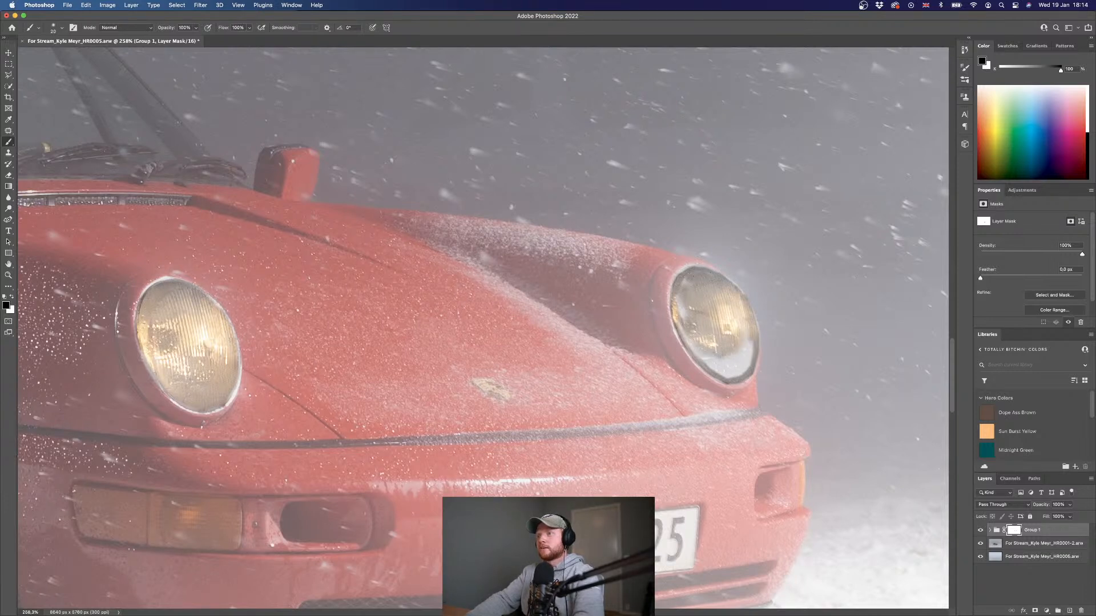
{"action": "left_click_drag", "start_coordinate": [693, 276], "coordinate": [678, 309]}
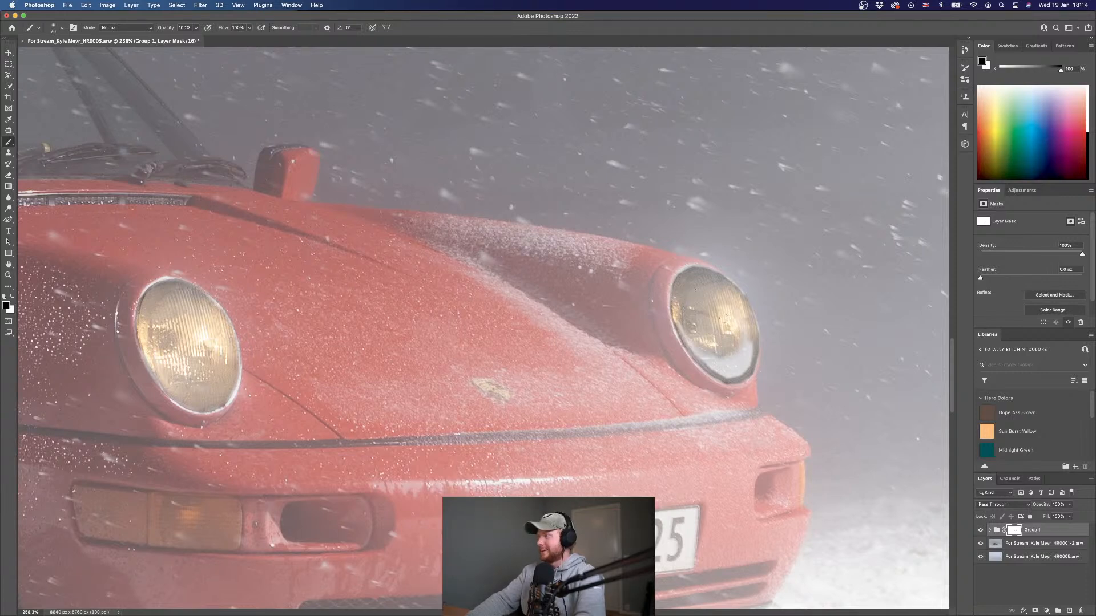
{"action": "mouse_move", "coordinate": [748, 338]}
{"action": "left_mouse_down"}
{"action": "mouse_move", "coordinate": [740, 369]}
{"action": "mouse_move", "coordinate": [716, 374]}
{"action": "mouse_move", "coordinate": [689, 343]}
{"action": "mouse_move", "coordinate": [720, 375]}
{"action": "left_mouse_up"}
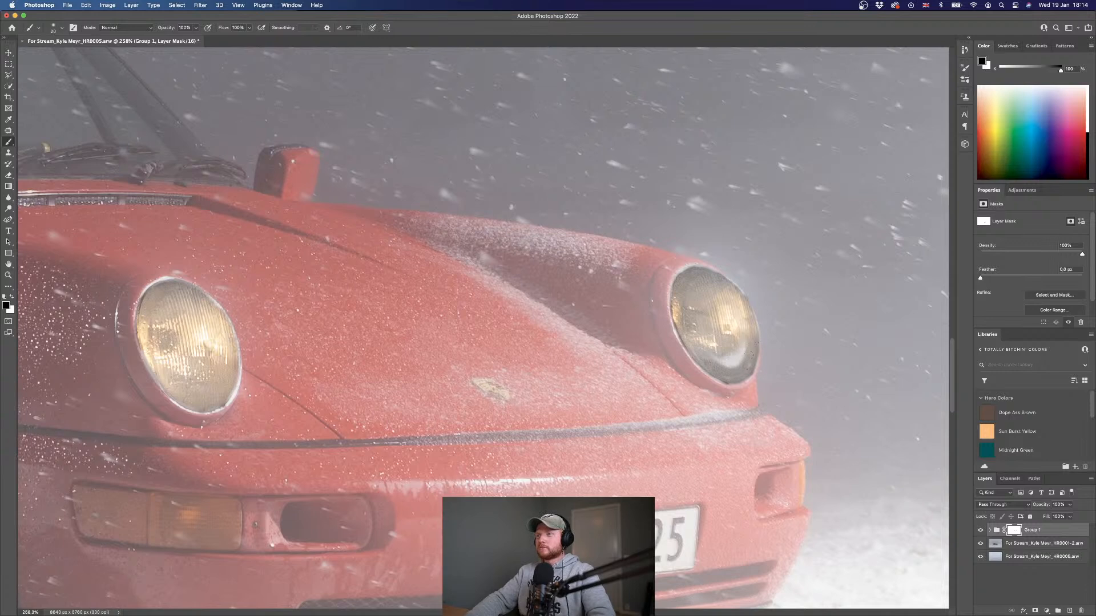
{"action": "mouse_move", "coordinate": [718, 369]}
{"action": "left_mouse_down"}
{"action": "mouse_move", "coordinate": [738, 359]}
{"action": "mouse_move", "coordinate": [728, 352]}
{"action": "left_mouse_up"}
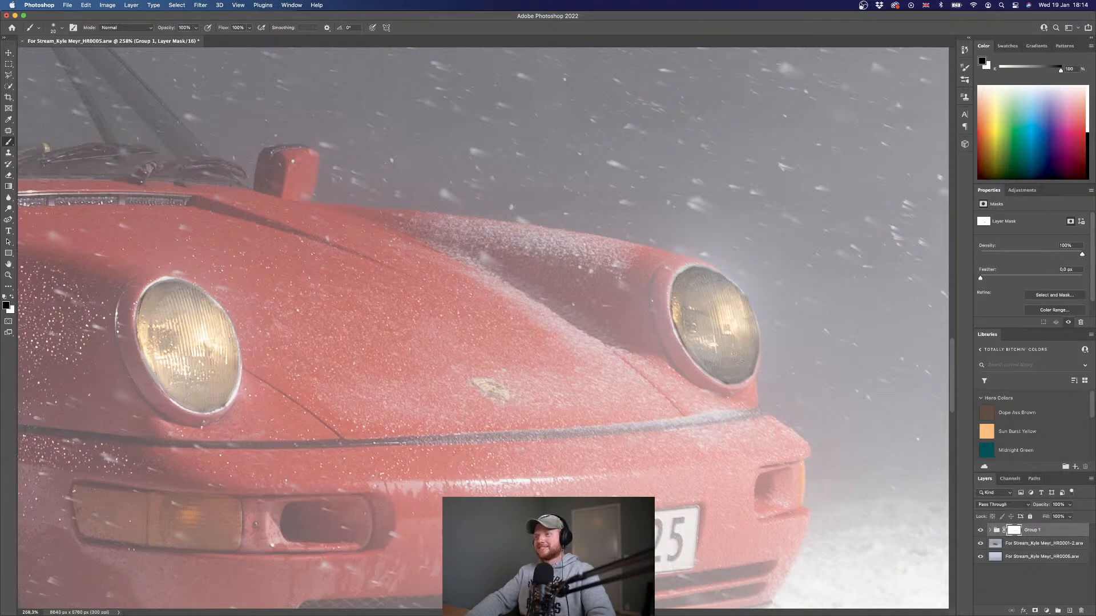
Compare the headlights with the daylight car layer beneath the group hidden and shown.
{"action": "left_click", "coordinate": [996, 545]}
{"action": "left_click", "coordinate": [981, 543]}
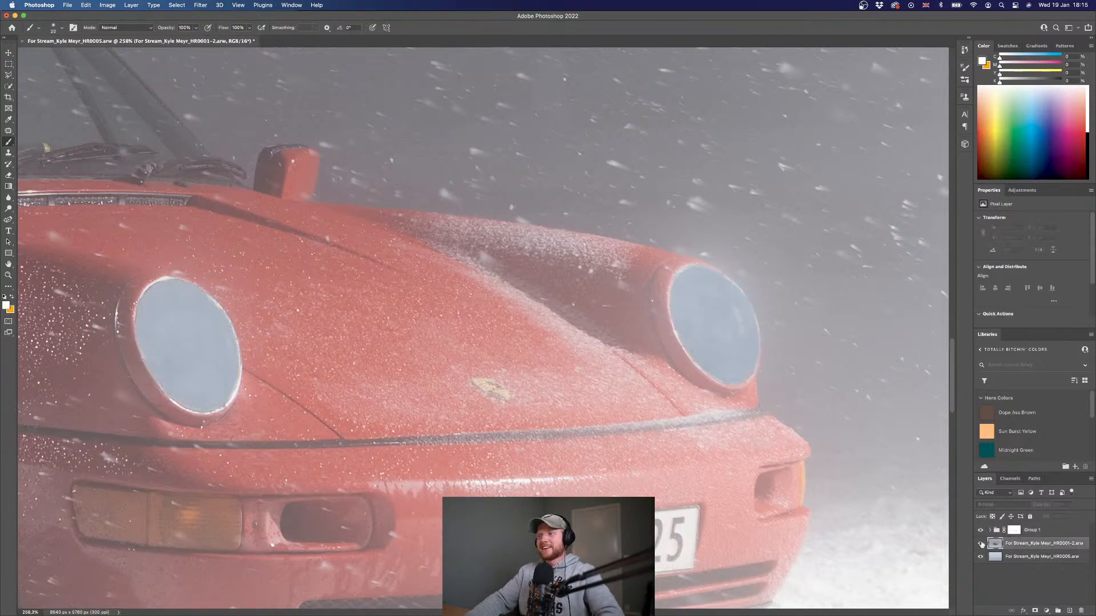
{"action": "left_click", "coordinate": [981, 544]}
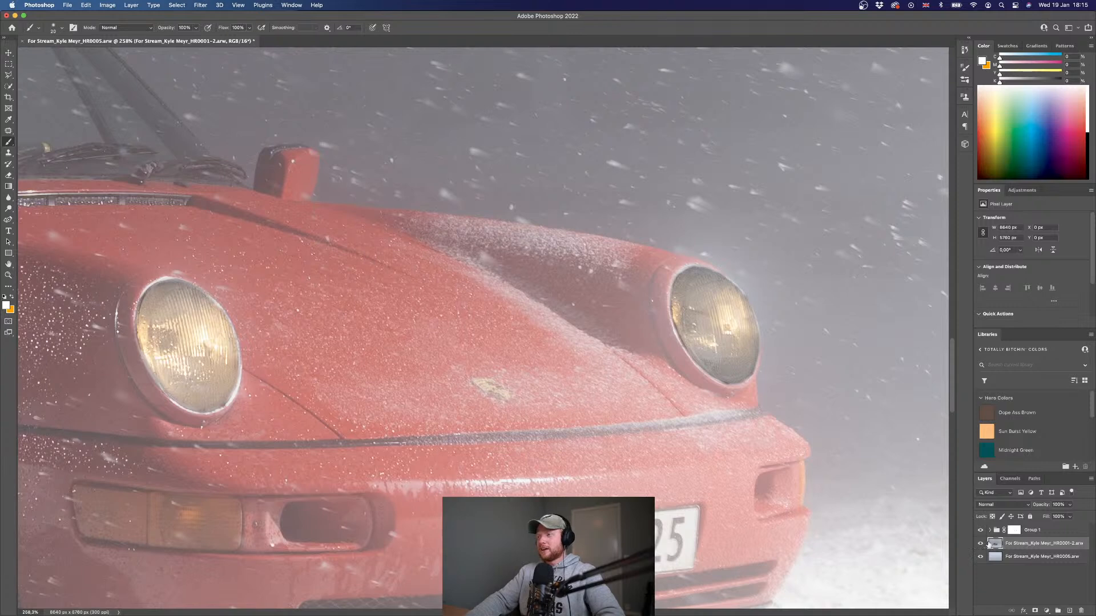
{"action": "left_click", "coordinate": [982, 545]}
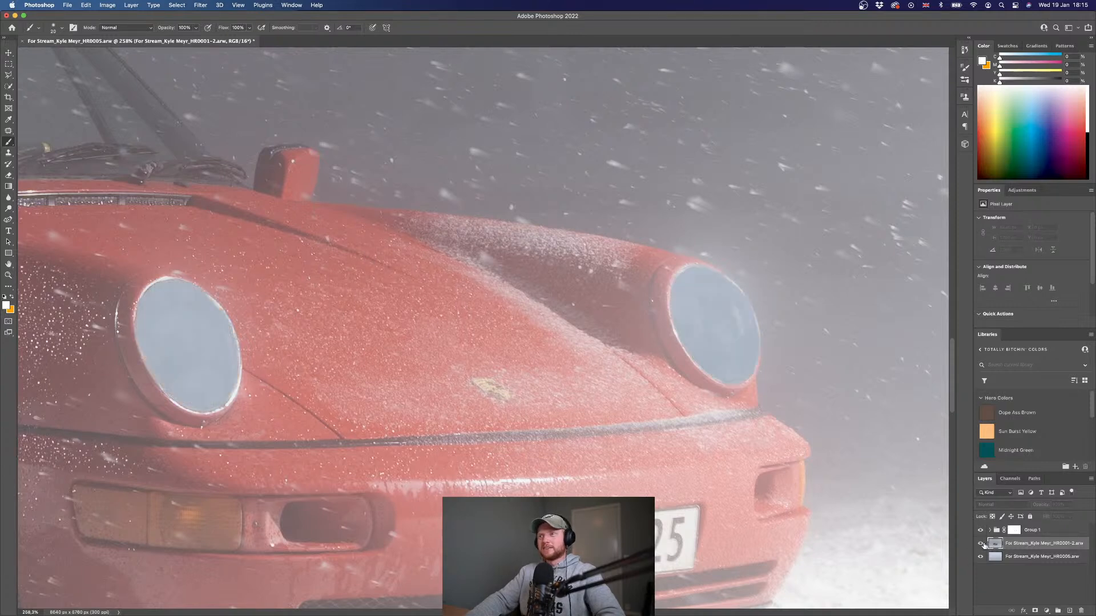
{"action": "left_click", "coordinate": [982, 544]}
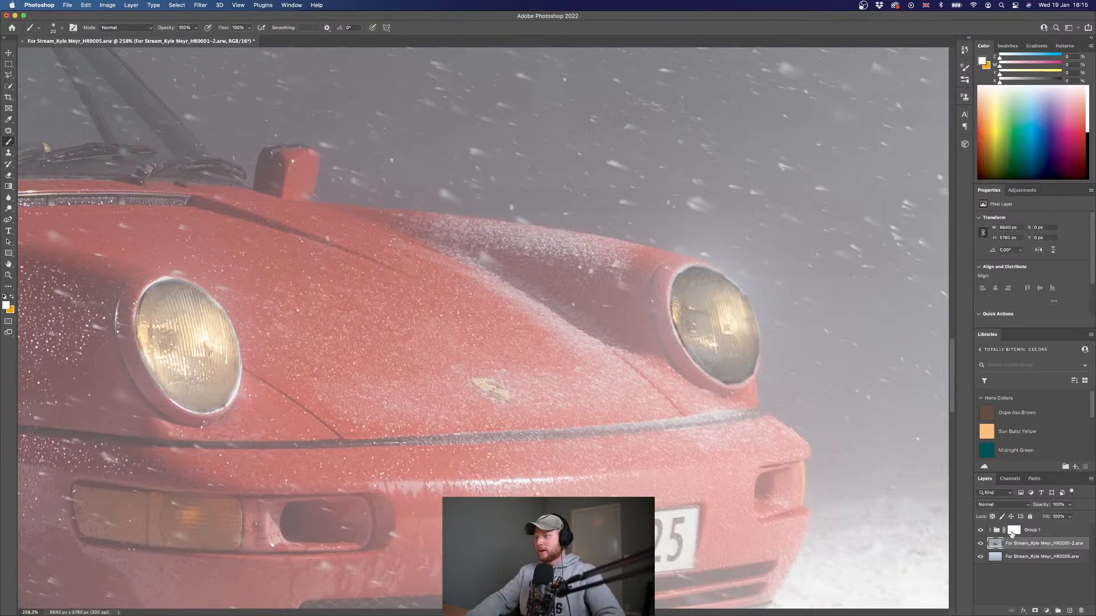
{"action": "left_click", "coordinate": [1013, 531]}
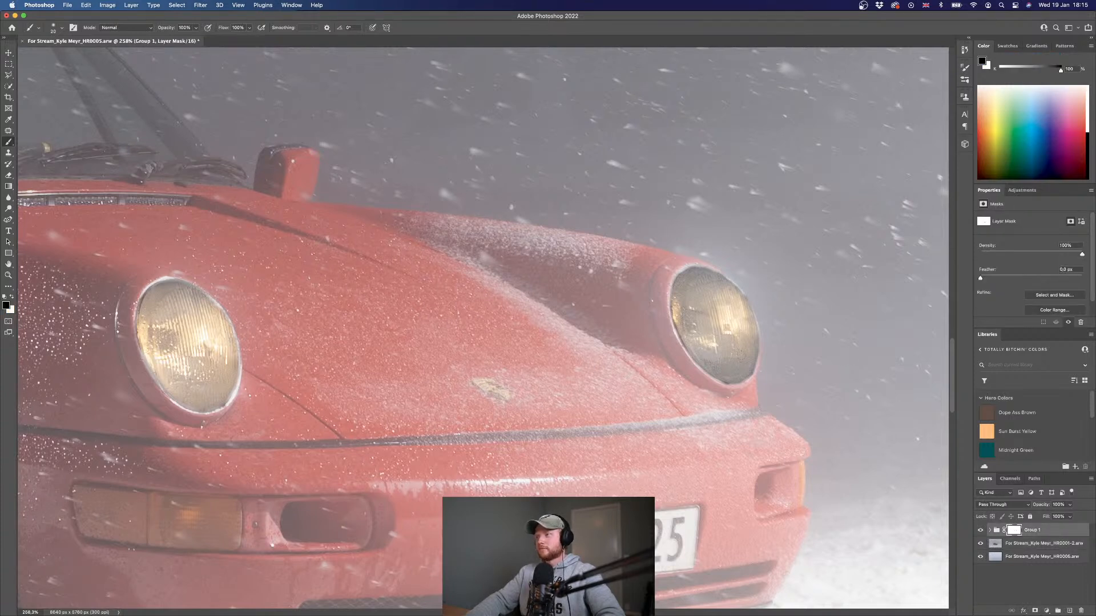
Add a Brightness/Contrast adjustment above the daylight car layer and clip it to that layer.
{"action": "left_click", "coordinate": [993, 545]}
{"action": "left_click", "coordinate": [1022, 190]}
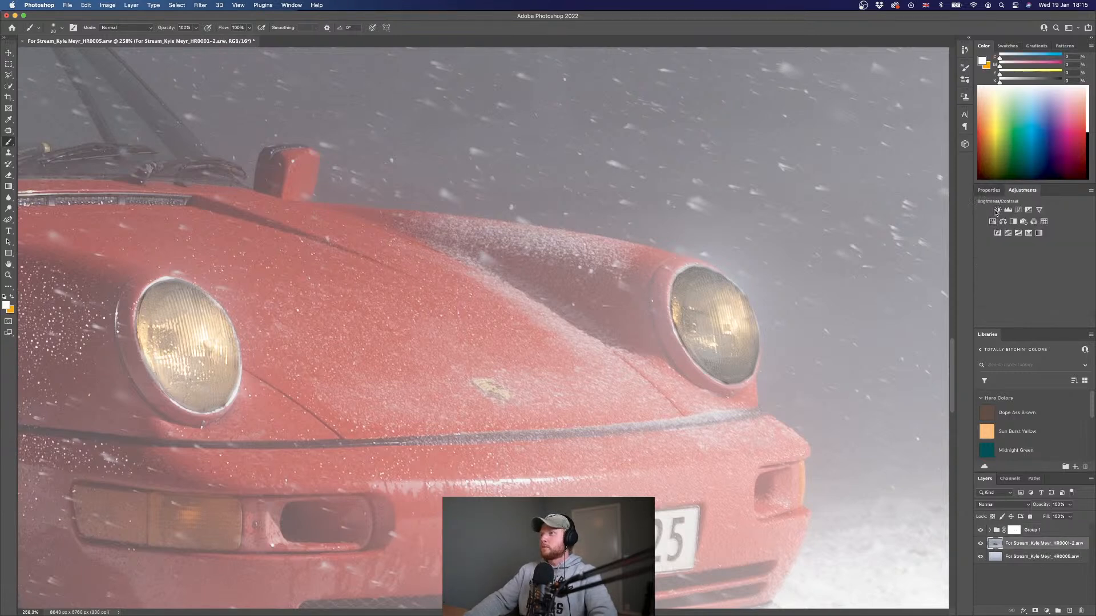
{"action": "left_click", "coordinate": [997, 210]}
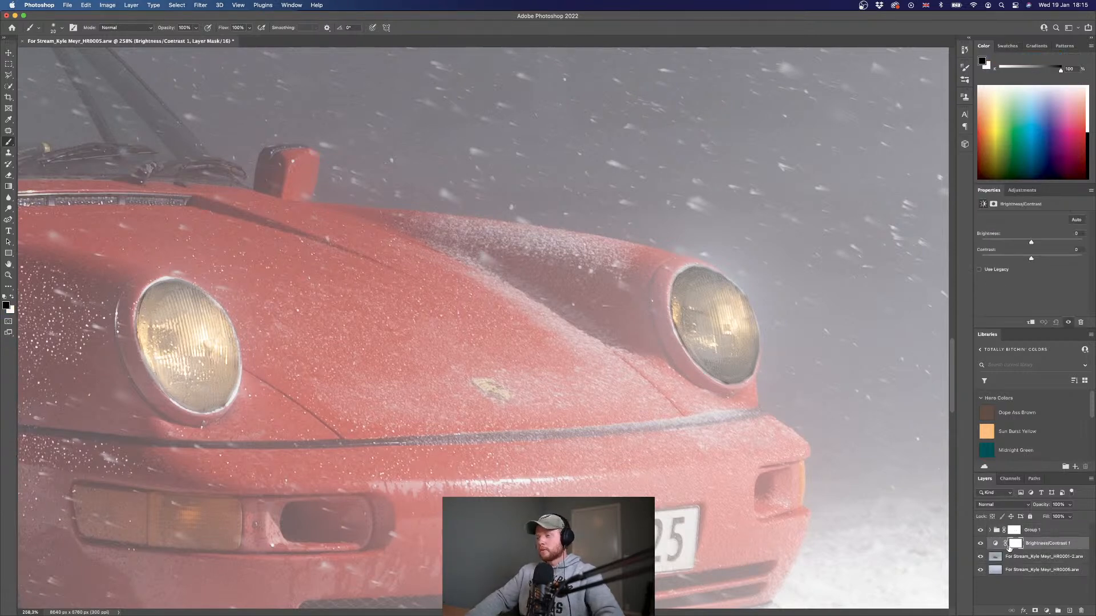
{"action": "left_click", "coordinate": [1007, 549], "text": "alt"}
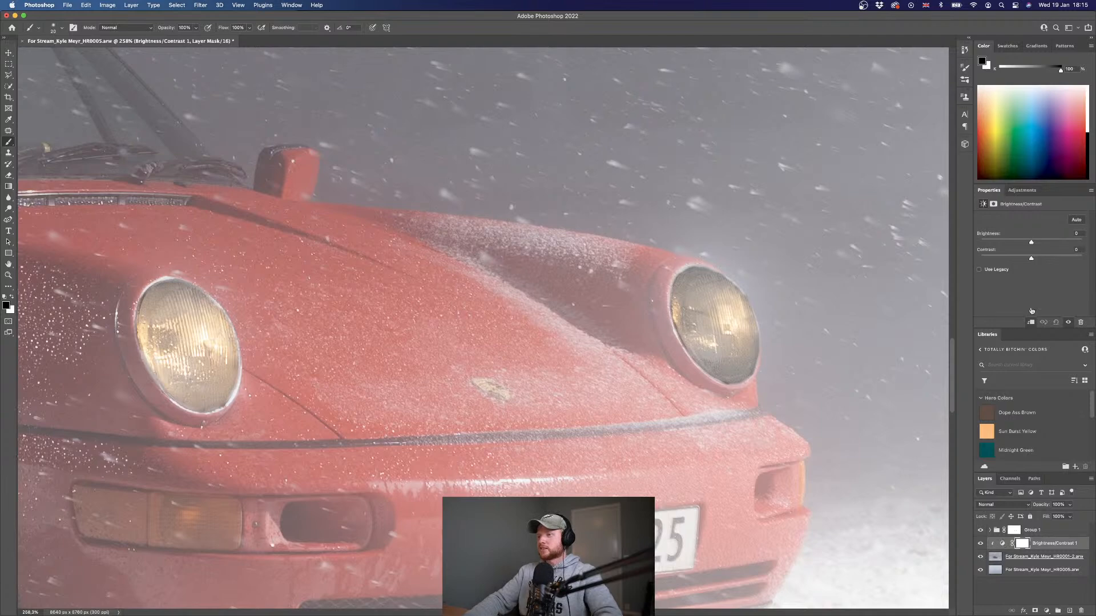
Raise the clipped adjustment's brightness to about 18 and its contrast to 9.
{"action": "left_click_drag", "start_coordinate": [1032, 243], "coordinate": [1036, 243]}
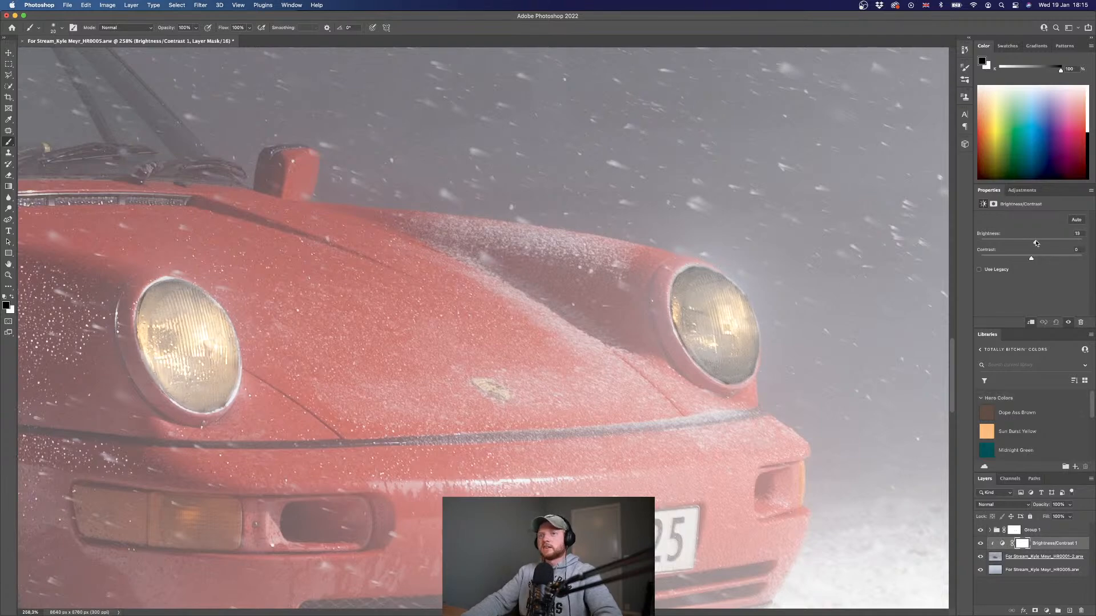
{"action": "scroll", "coordinate": [684, 328], "scroll_direction": "down", "scroll_amount": 10}
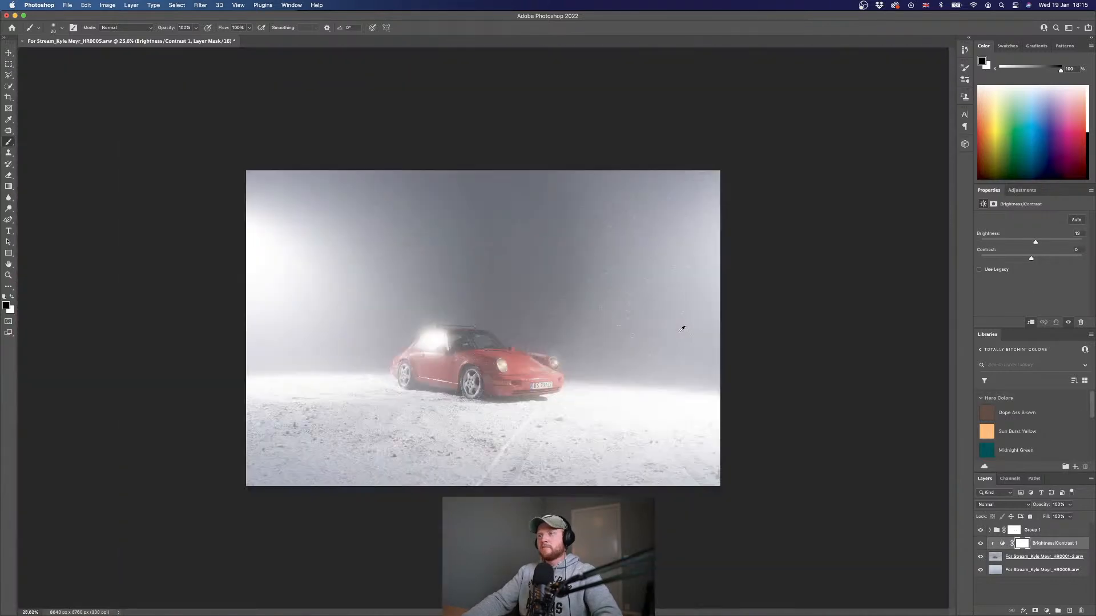
{"action": "scroll", "coordinate": [510, 381], "scroll_direction": "up", "scroll_amount": 3}
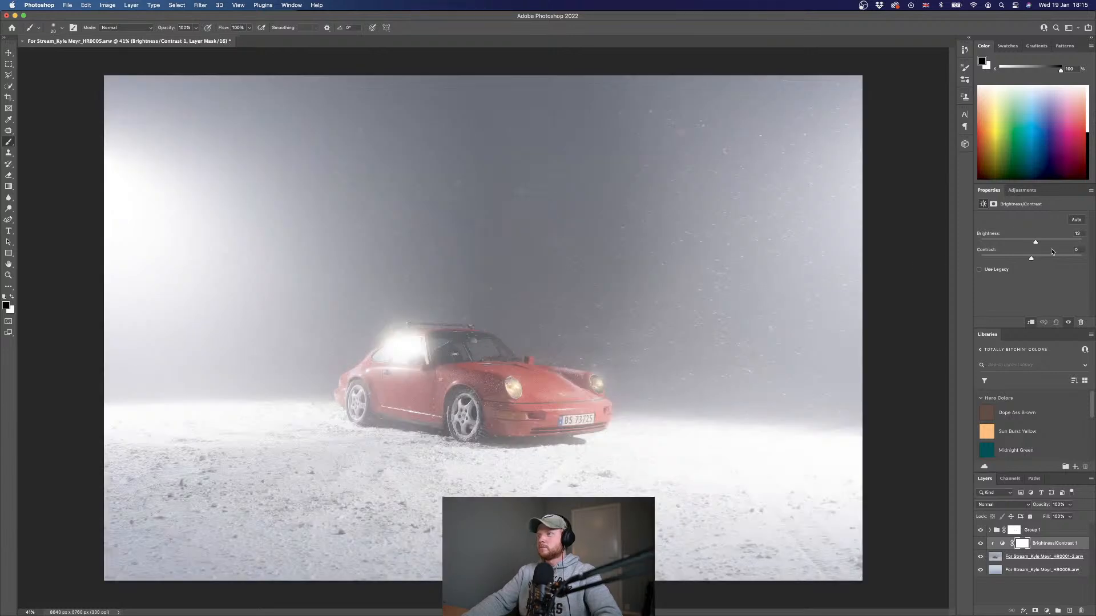
{"action": "left_click_drag", "start_coordinate": [1032, 258], "coordinate": [1038, 245]}
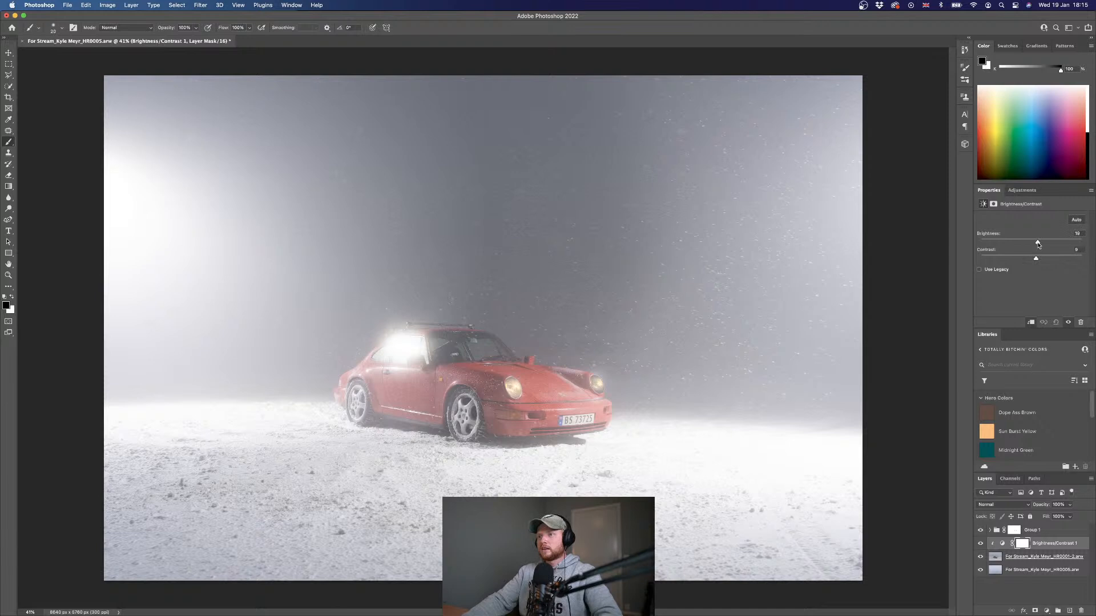
{"action": "left_click", "coordinate": [1027, 589]}
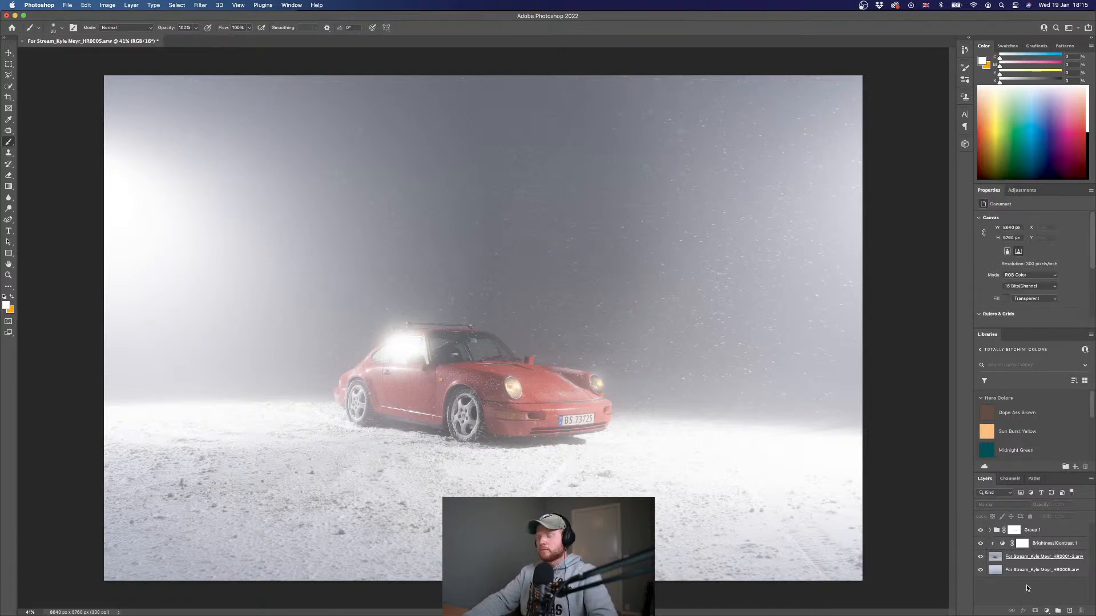
Brighten both headlights on the daylight car layer with the Dodge tool, using Midtones, 44% exposure and an enlarged brush.
{"action": "left_click", "coordinate": [998, 561]}
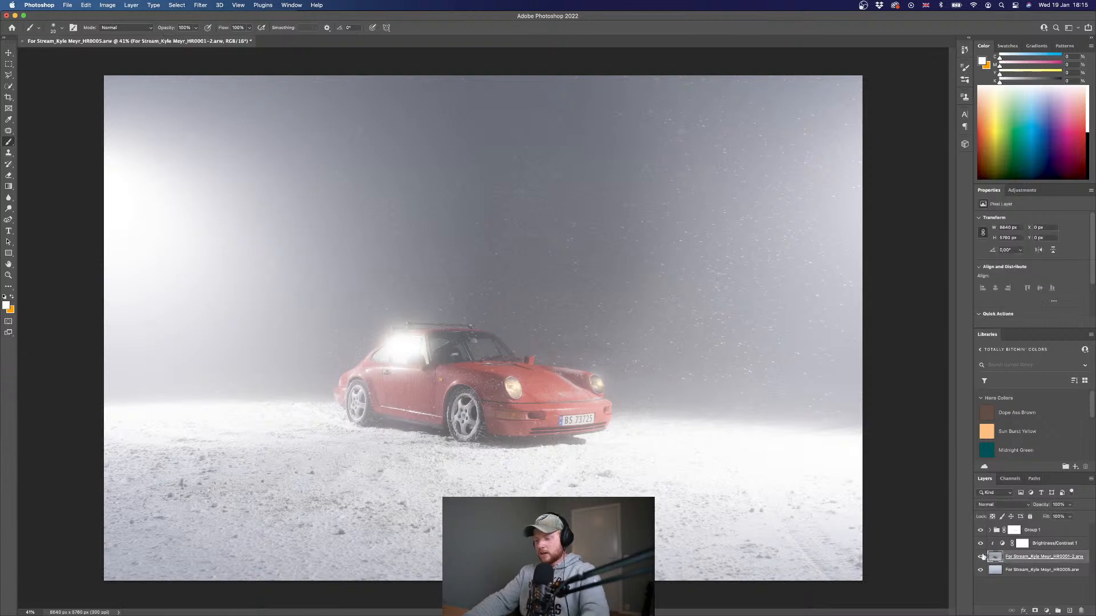
{"action": "key", "text": "o"}
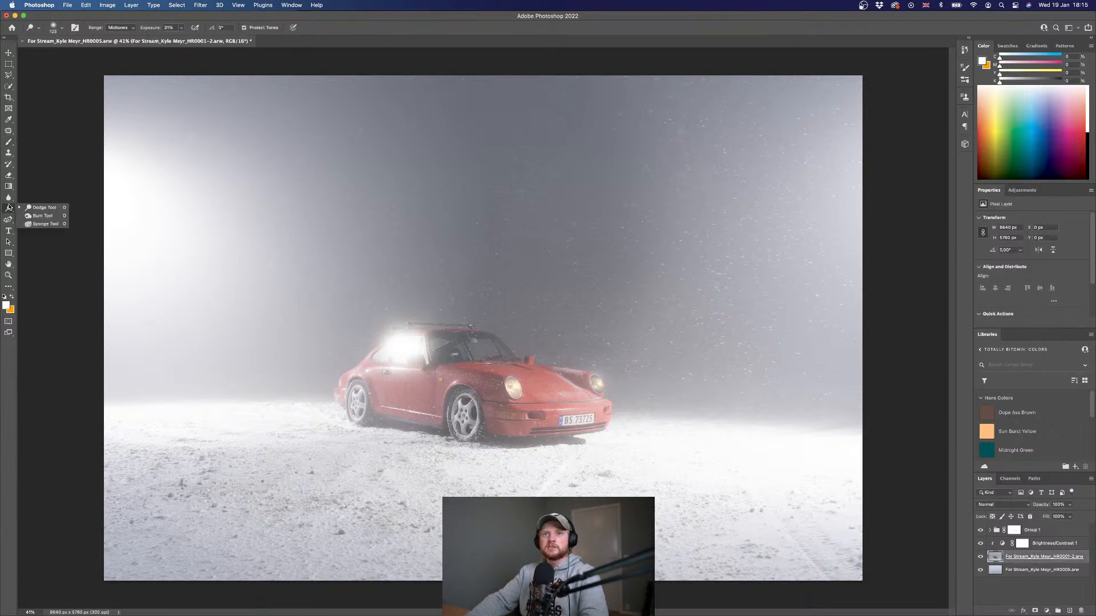
{"action": "left_click", "coordinate": [124, 27]}
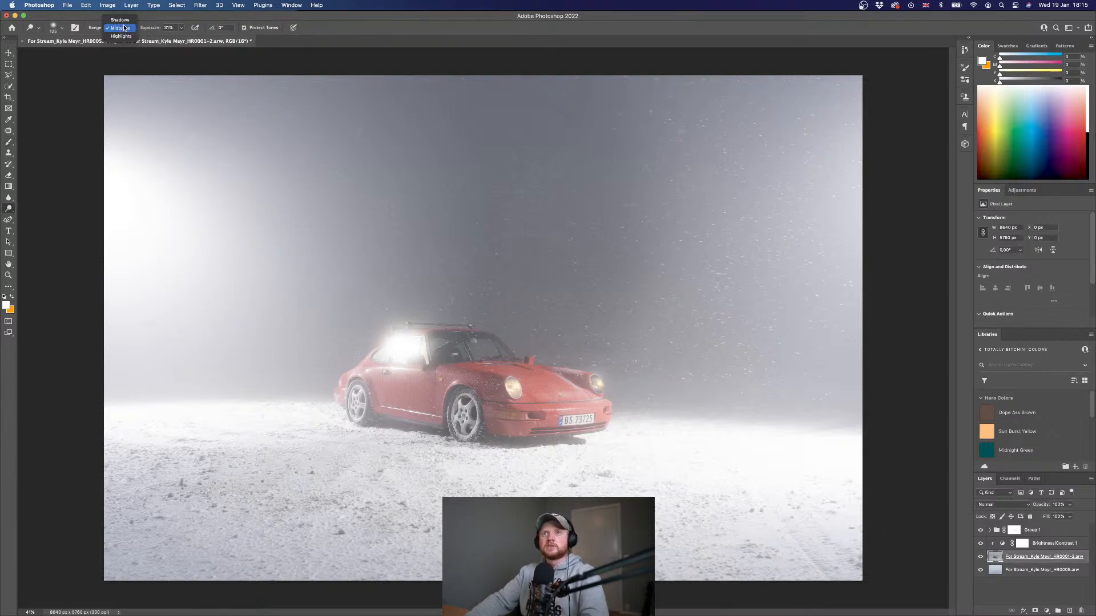
{"action": "left_click", "coordinate": [125, 28]}
{"action": "left_click_drag", "start_coordinate": [150, 28], "coordinate": [157, 28]}
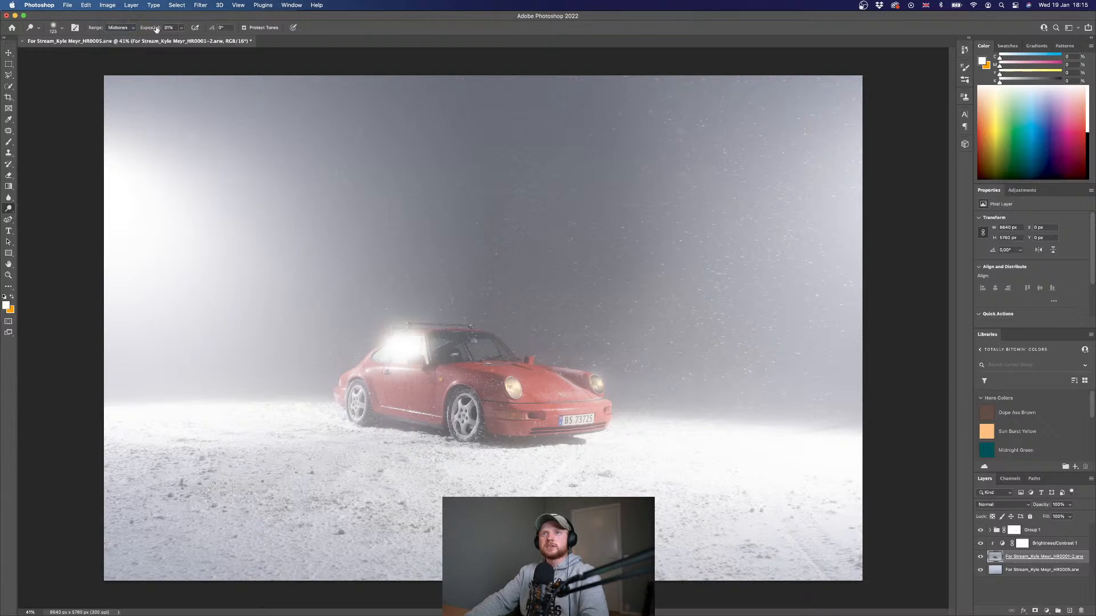
{"action": "key", "text": "bracketright"}
{"action": "key", "text": "bracketright"}
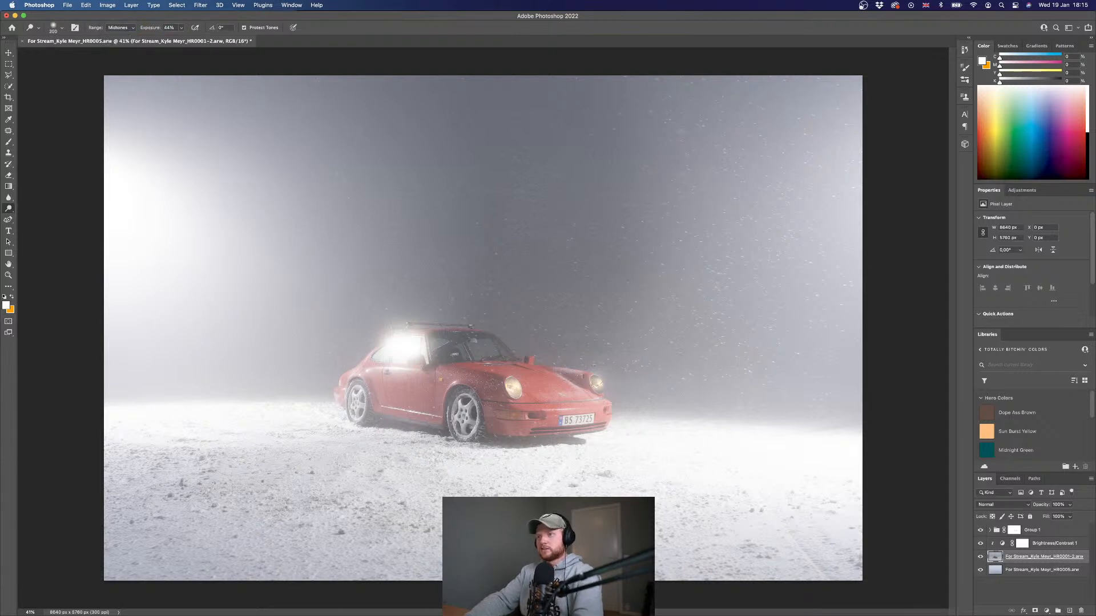
{"action": "key", "text": "bracketright"}
{"action": "key", "text": "bracketright"}
{"action": "key", "text": "bracketright"}
{"action": "key", "text": "bracketright"}
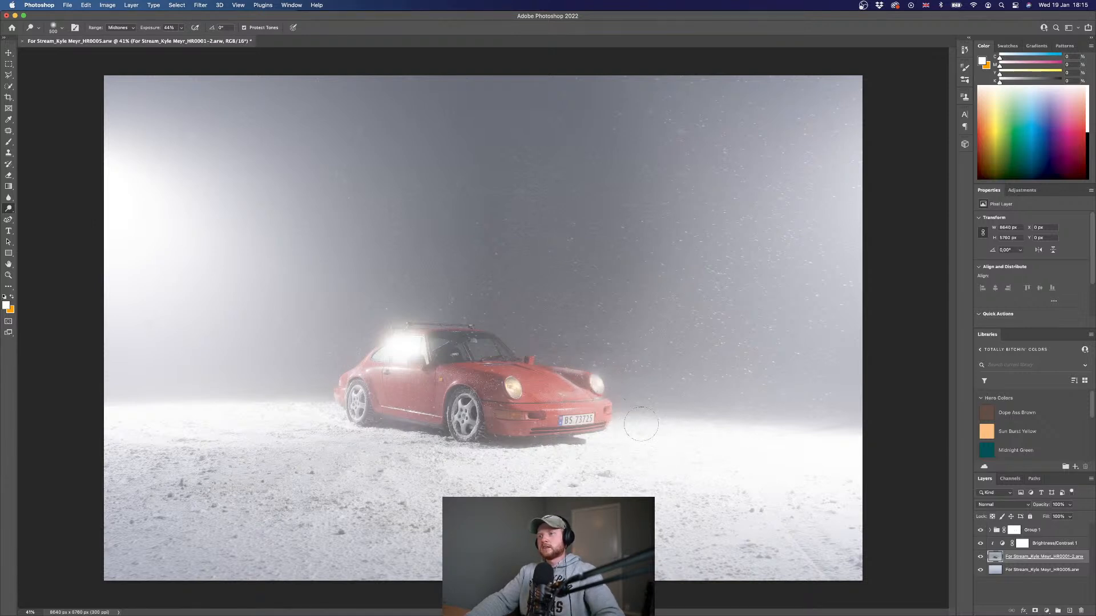
Compare the dodged headlights with the daylight car layer hidden and shown.
{"action": "left_click", "coordinate": [980, 556]}
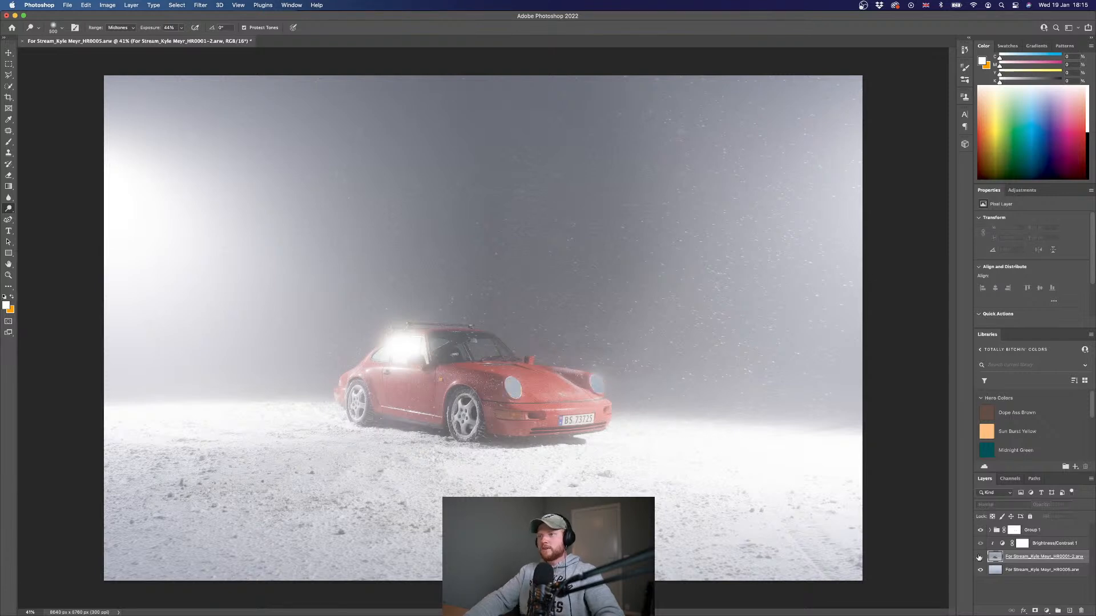
{"action": "left_click", "coordinate": [980, 557]}
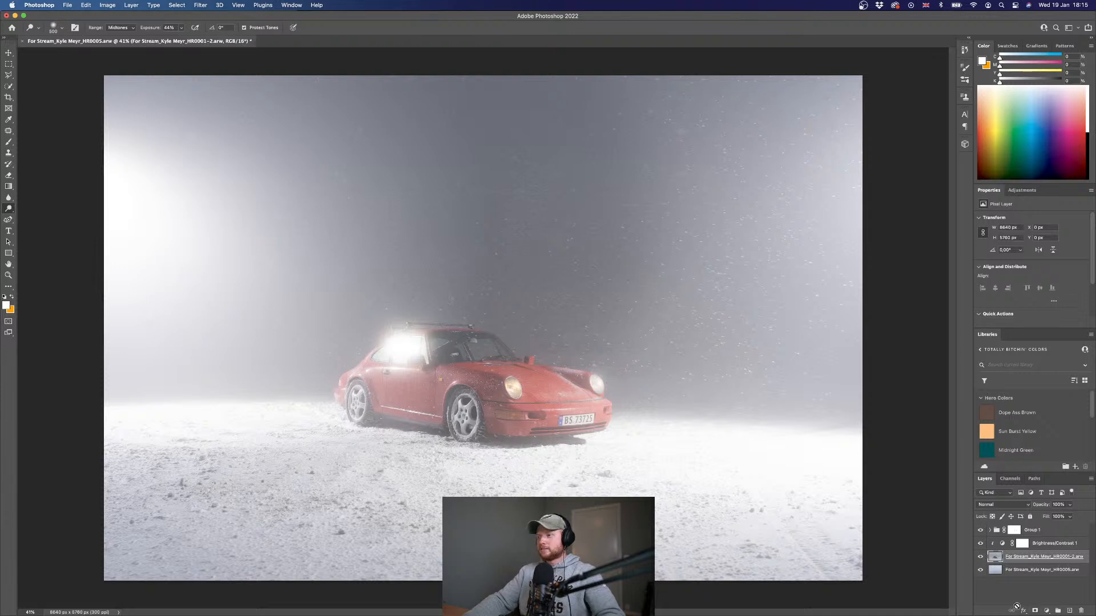
{"action": "left_click", "coordinate": [1005, 591]}
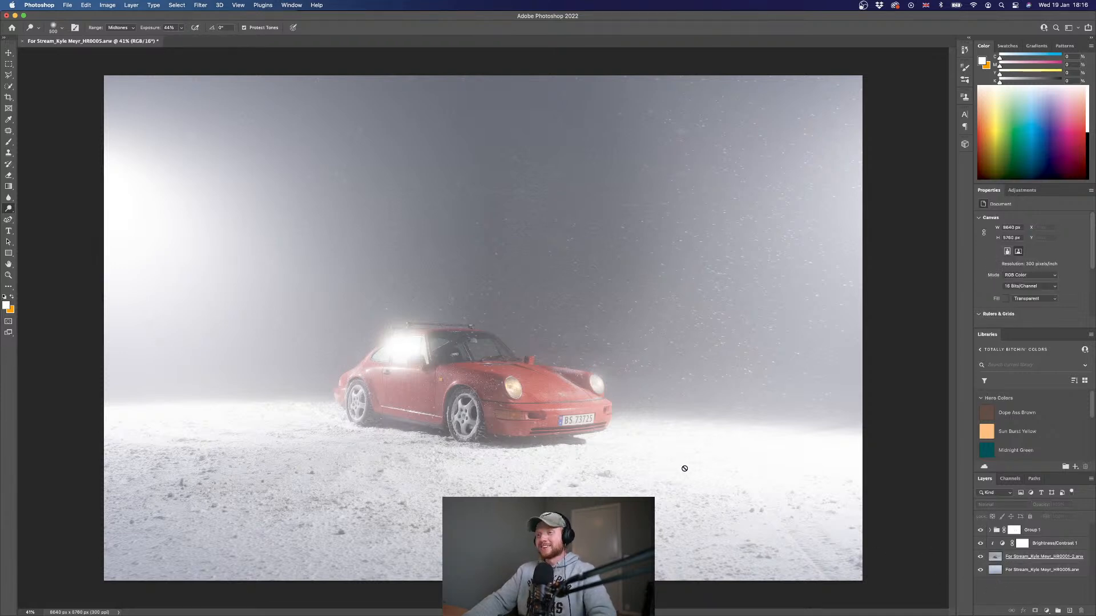
{"action": "left_click", "coordinate": [996, 558]}
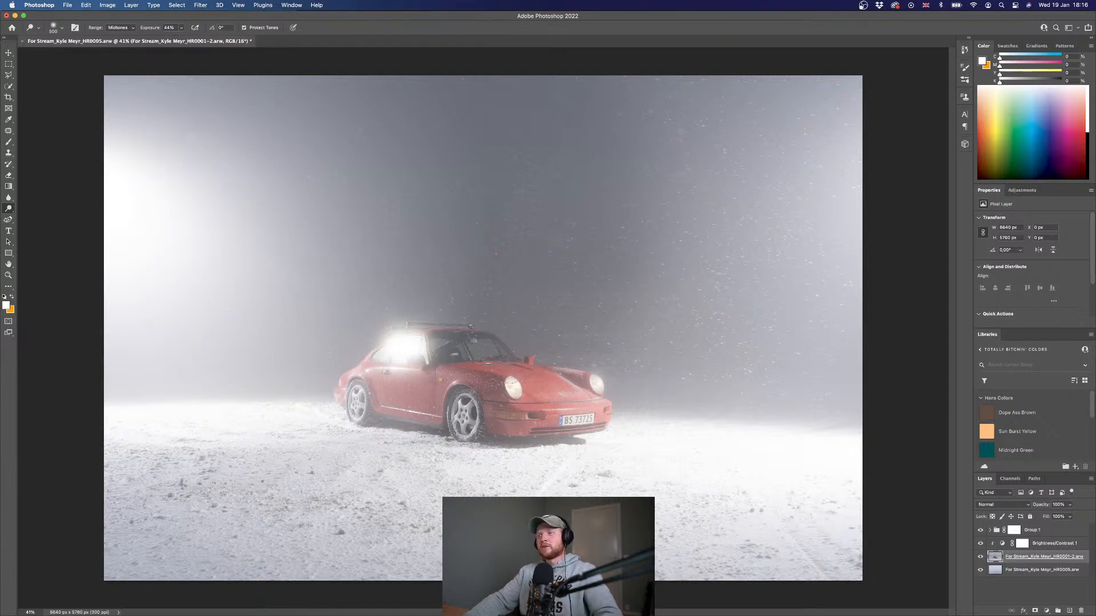
{"action": "left_click", "coordinate": [995, 578]}
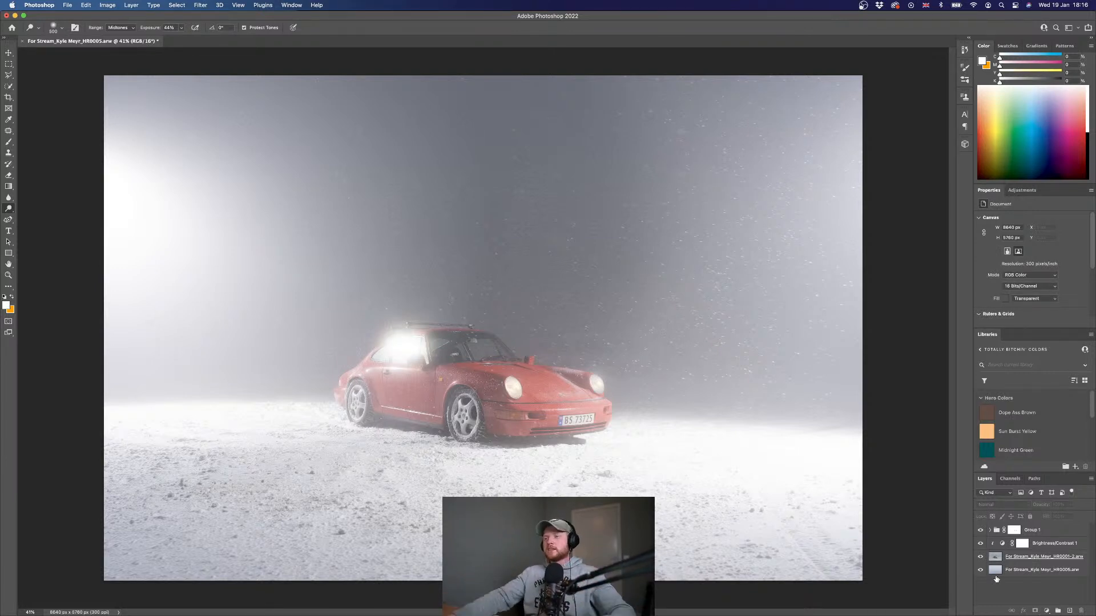
Bring the foggy tree photo layer above Group 1 and shift it up about 1720 px.
{"action": "left_click", "coordinate": [997, 572]}
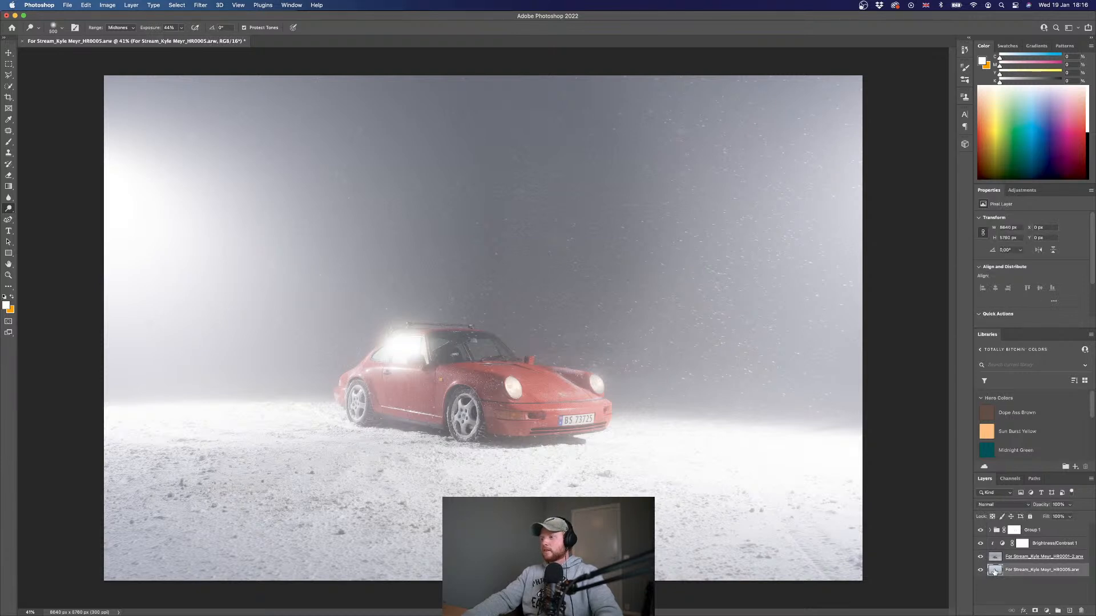
{"action": "left_click_drag", "start_coordinate": [994, 571], "coordinate": [1003, 531]}
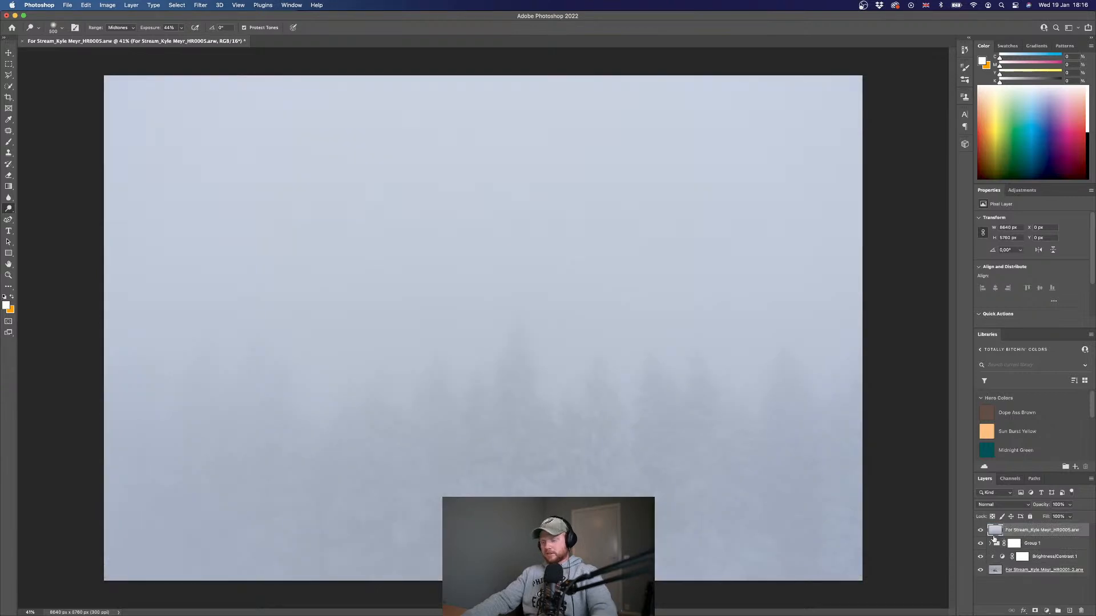
{"action": "key", "text": "v"}
{"action": "left_click_drag", "start_coordinate": [533, 446], "coordinate": [532, 307]}
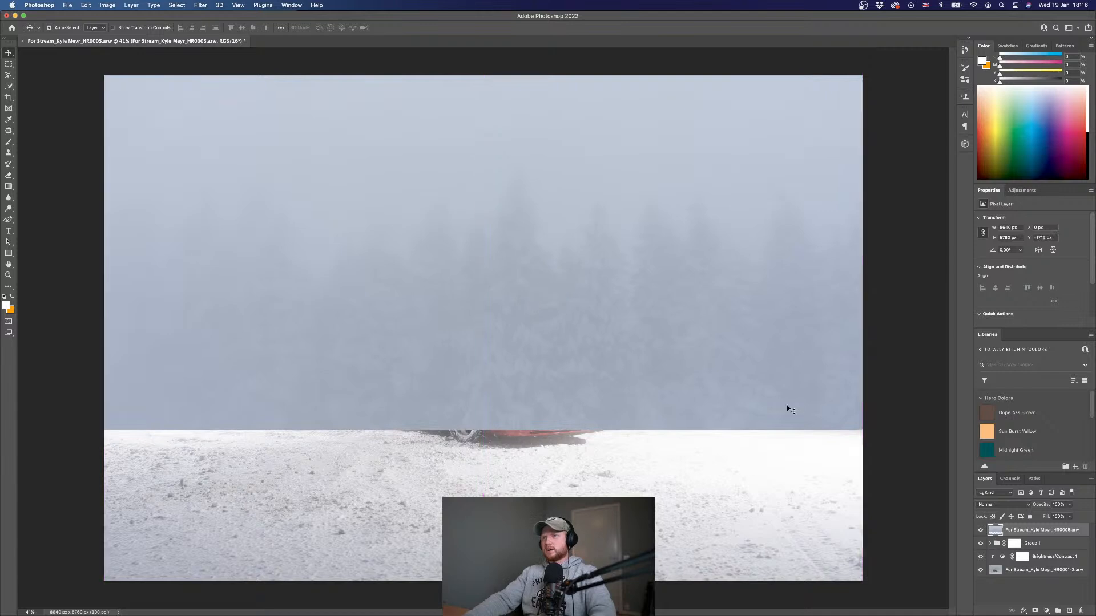
Add a layer mask to the tree photo and fade its lower part over the car and its upper edge with linear gradients.
{"action": "left_click", "coordinate": [1035, 610]}
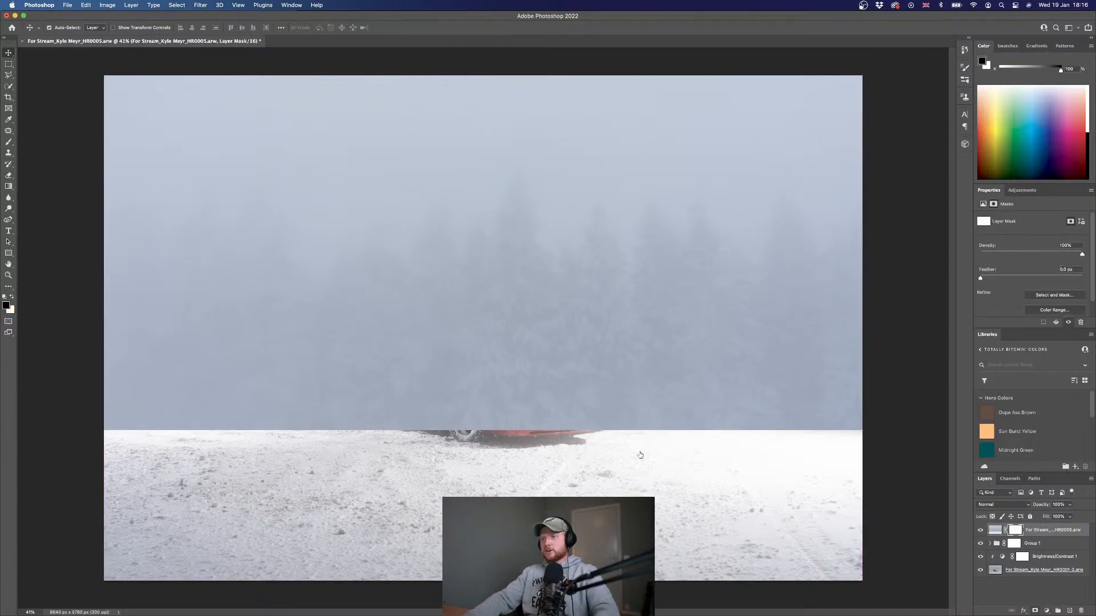
{"action": "key", "text": "g"}
{"action": "left_click_drag", "start_coordinate": [519, 430], "coordinate": [517, 243]}
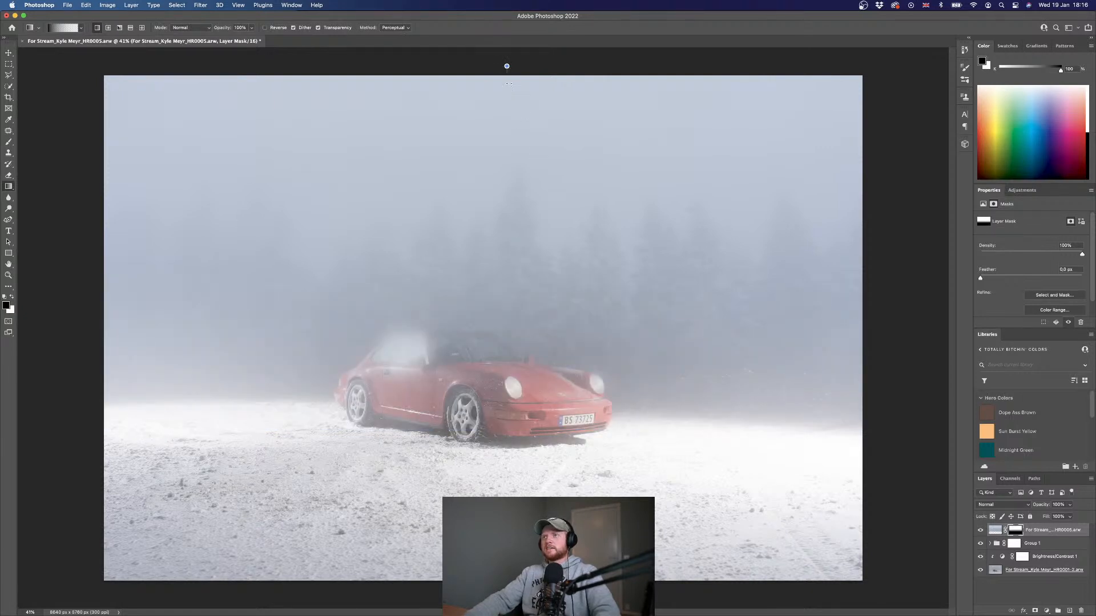
{"action": "left_click_drag", "start_coordinate": [506, 66], "coordinate": [507, 165]}
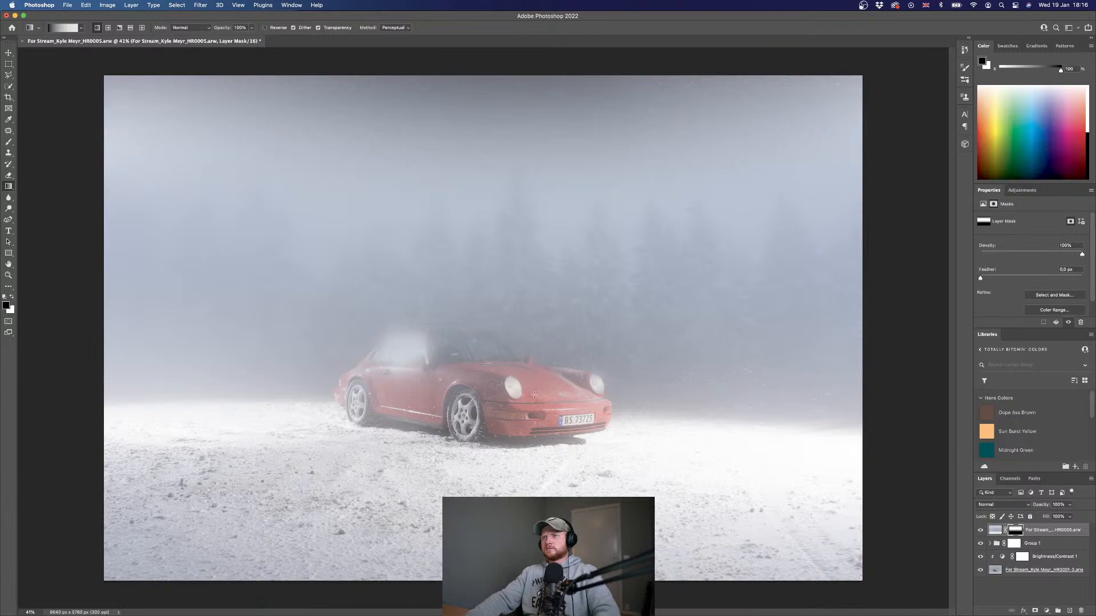
{"action": "left_click_drag", "start_coordinate": [534, 395], "coordinate": [535, 272]}
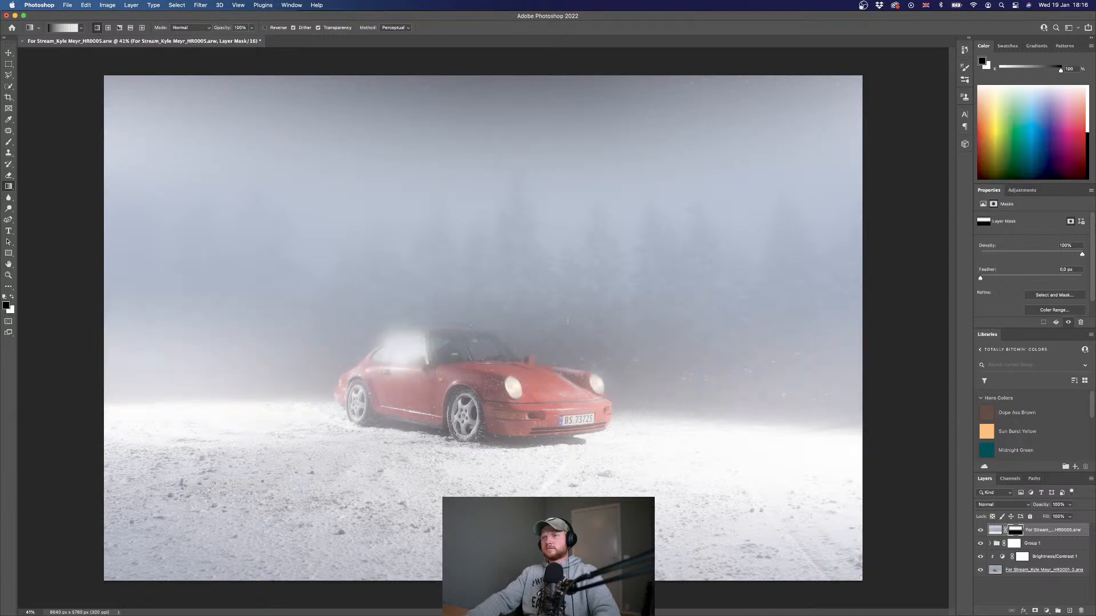
Try the Screen blend mode on the tree photo layer and undo it.
{"action": "left_click", "coordinate": [994, 530]}
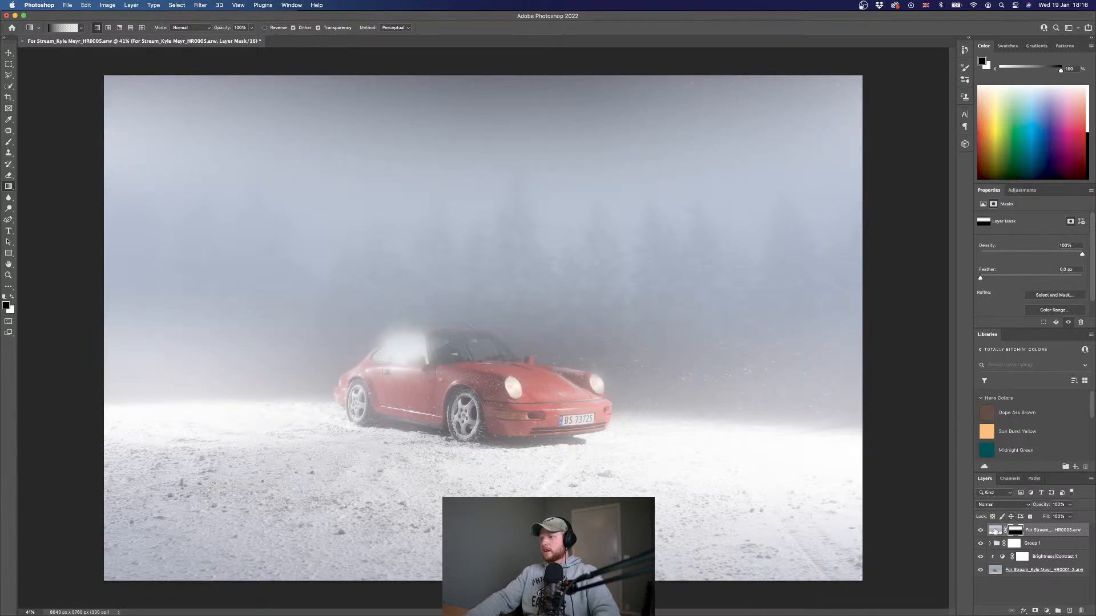
{"action": "left_click", "coordinate": [1014, 506]}
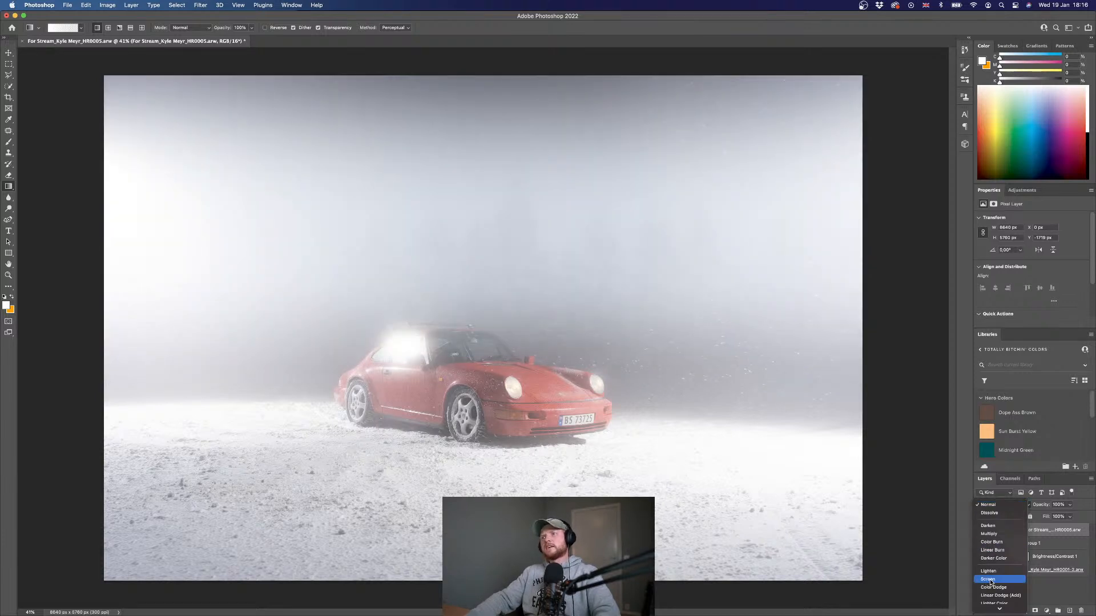
{"action": "left_click", "coordinate": [990, 580]}
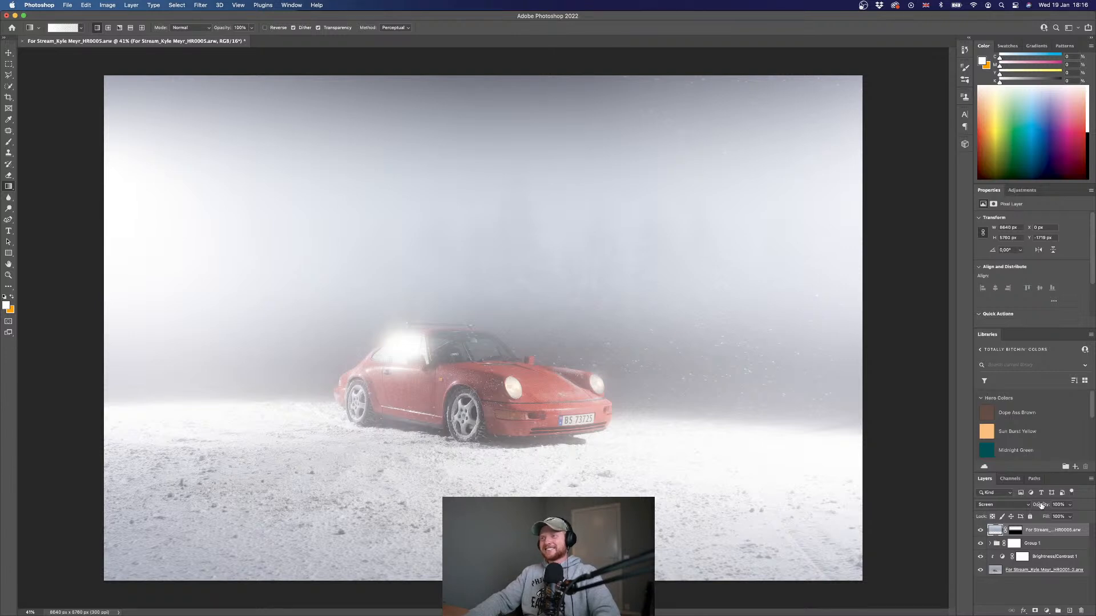
{"action": "key", "text": "super+z"}
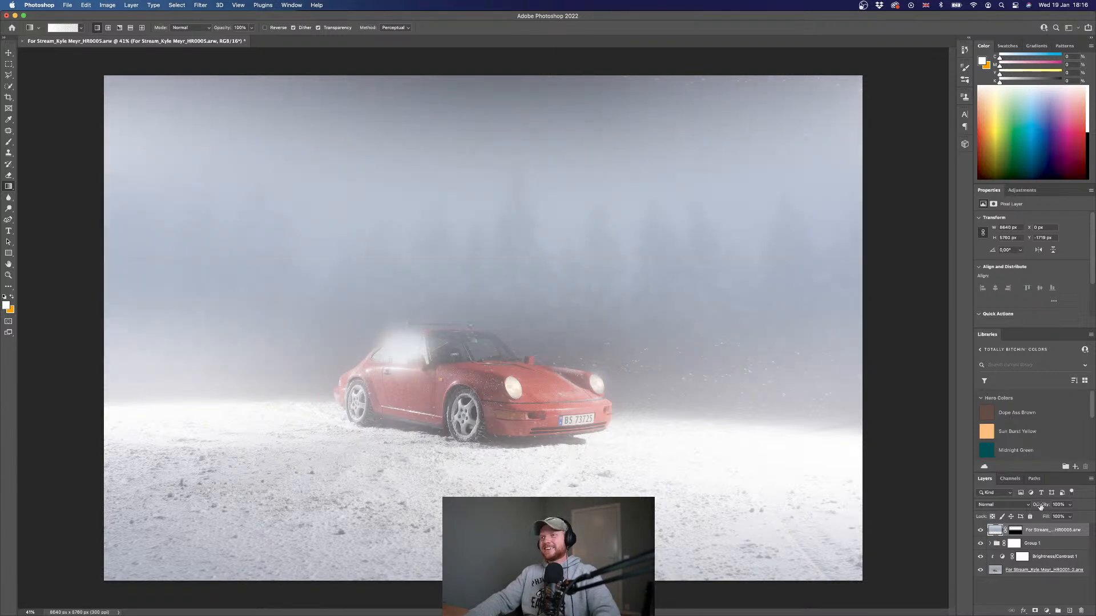
Set the tree photo layer's blend mode to Soft Light.
{"action": "left_click", "coordinate": [1012, 505]}
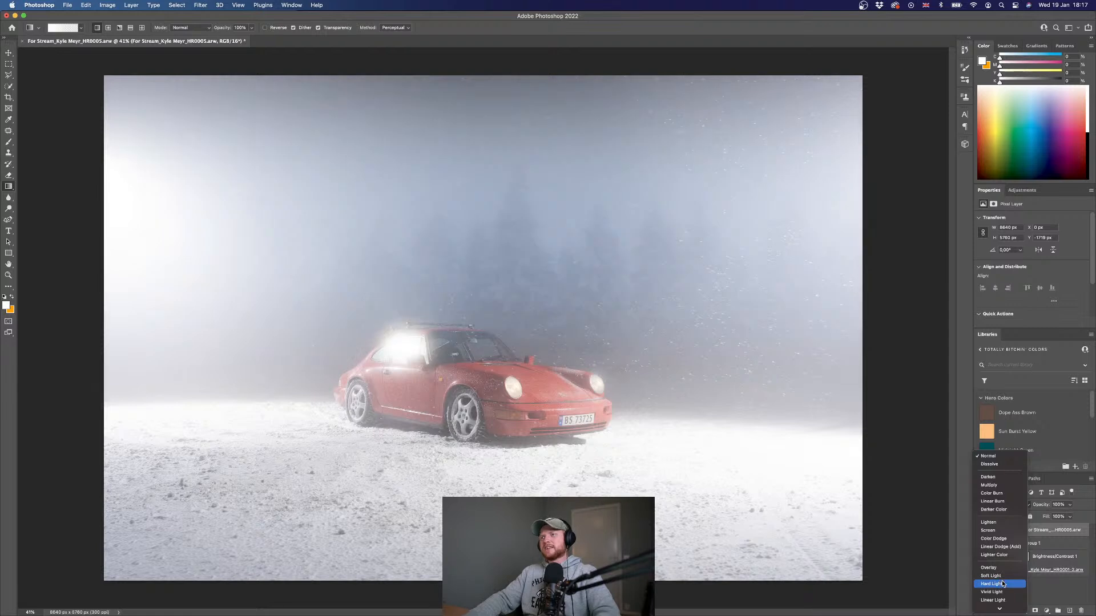
{"action": "scroll", "coordinate": [1004, 575], "scroll_direction": "down", "scroll_amount": 1}
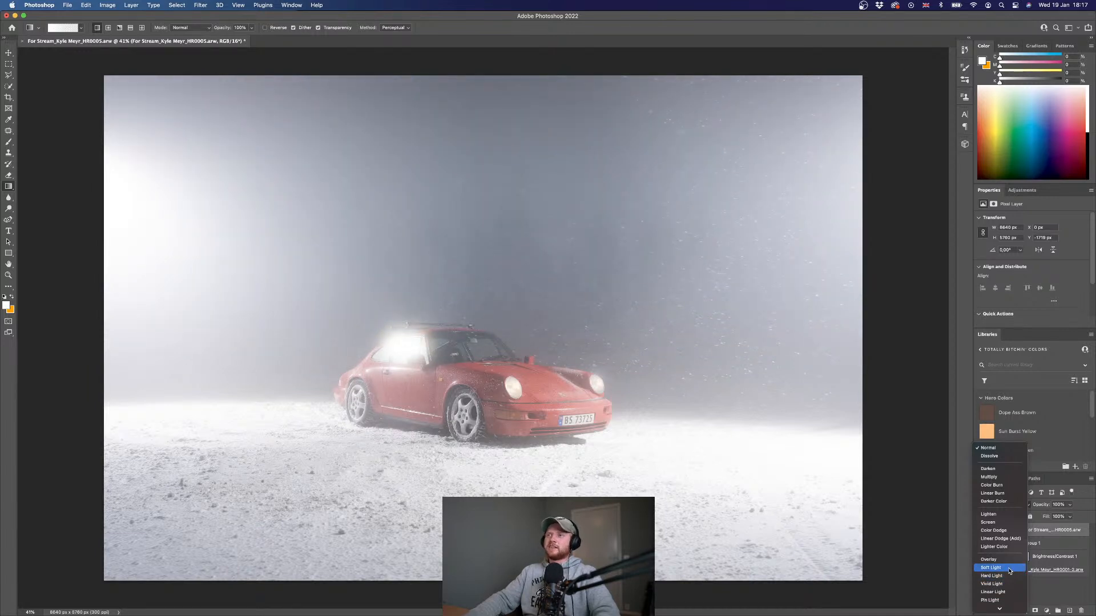
{"action": "left_click", "coordinate": [1009, 569]}
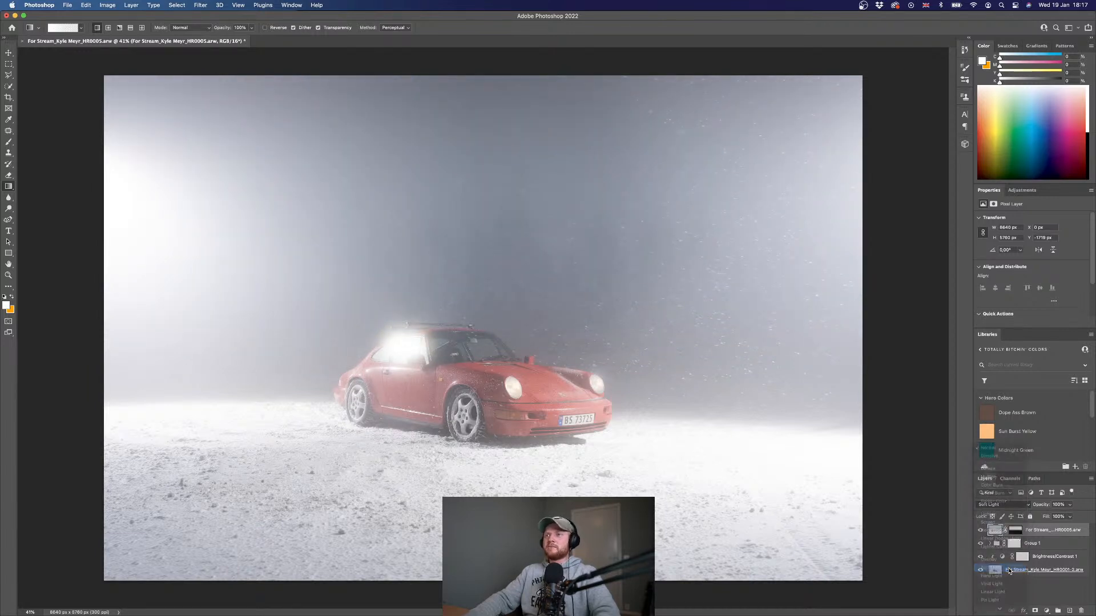
Clip a Hue/Saturation adjustment to the tree photo layer, set its saturation to -70, and compare with the trees hidden.
{"action": "left_click", "coordinate": [1022, 190]}
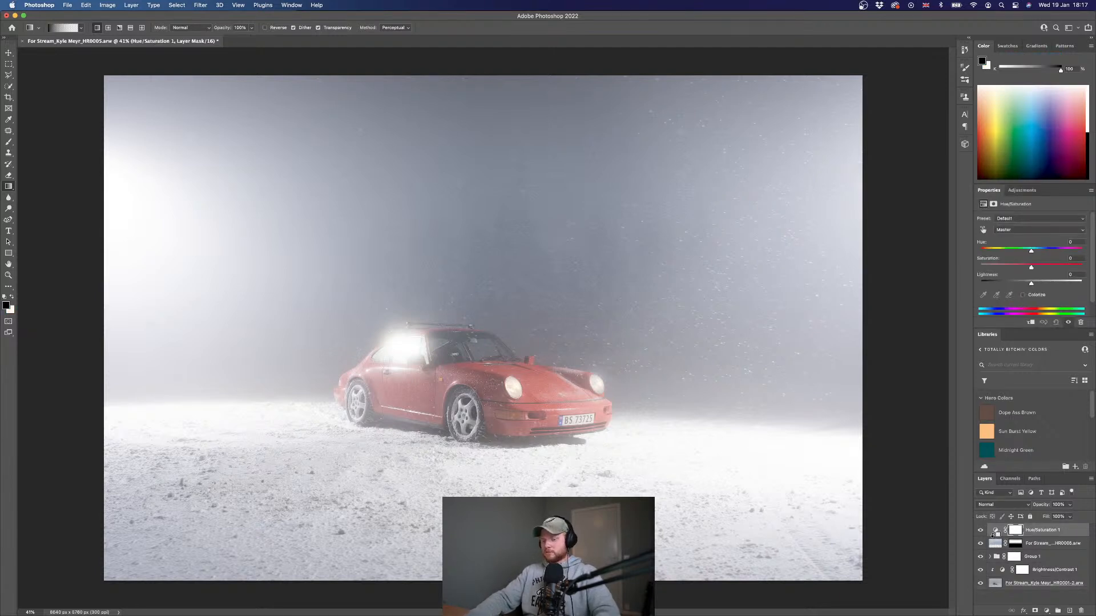
{"action": "left_click", "coordinate": [995, 535], "text": "alt"}
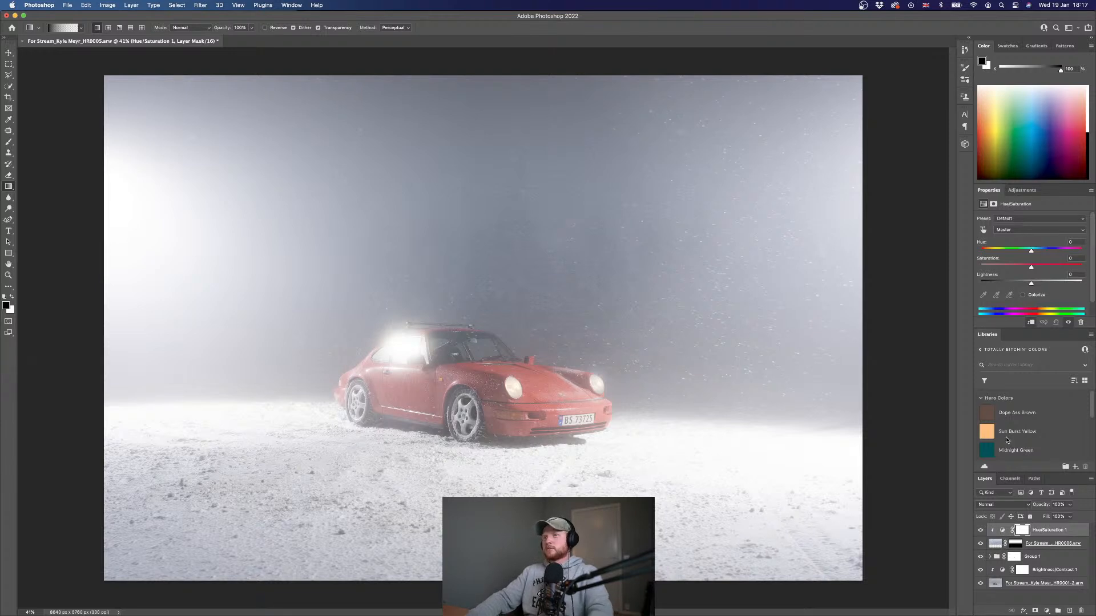
{"action": "left_click_drag", "start_coordinate": [1031, 267], "coordinate": [996, 269]}
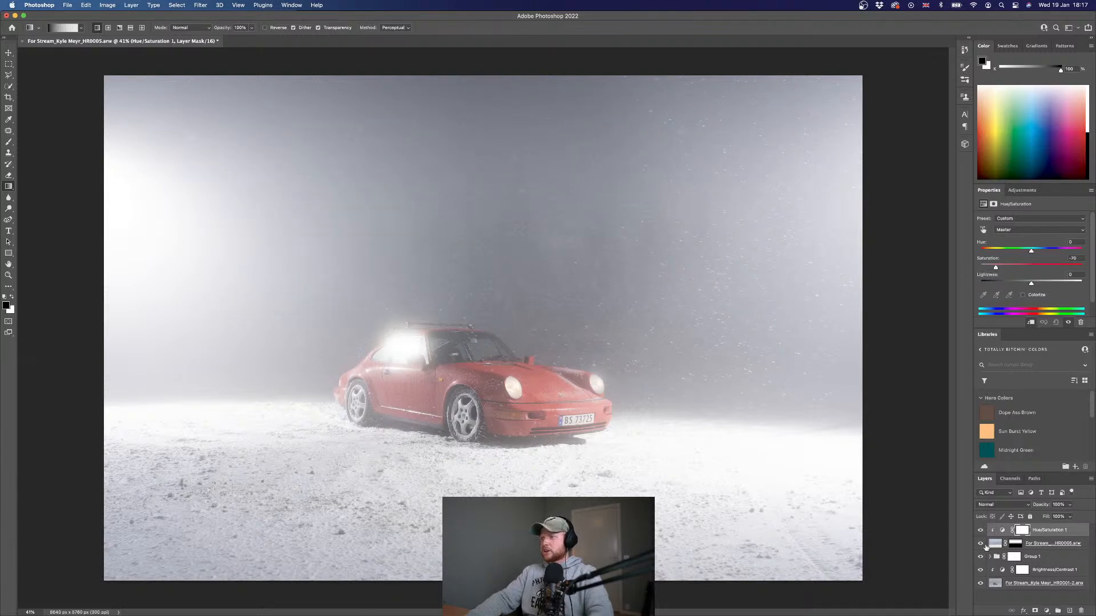
{"action": "left_click", "coordinate": [981, 545]}
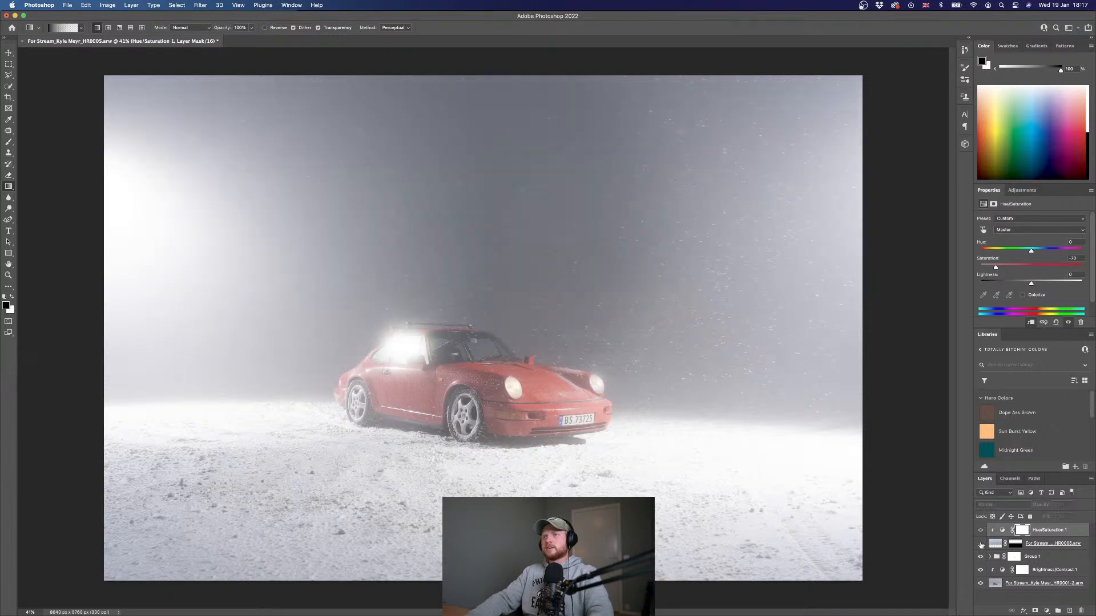
{"action": "left_click", "coordinate": [981, 545]}
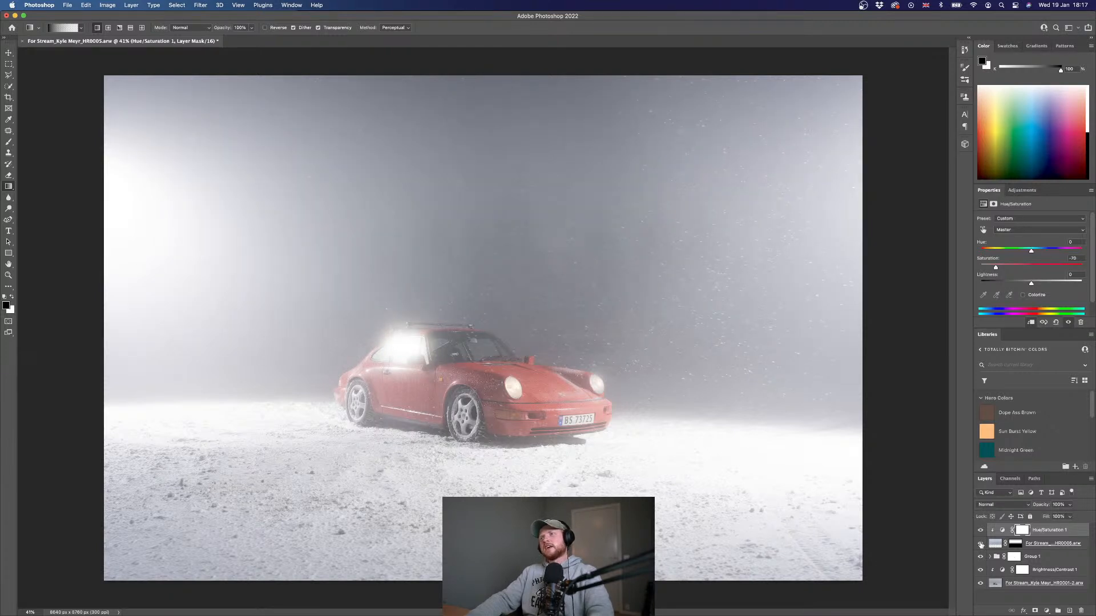
Lower the lightness of the tree photo's clipped Hue/Saturation adjustment to -17.
{"action": "left_click", "coordinate": [996, 544]}
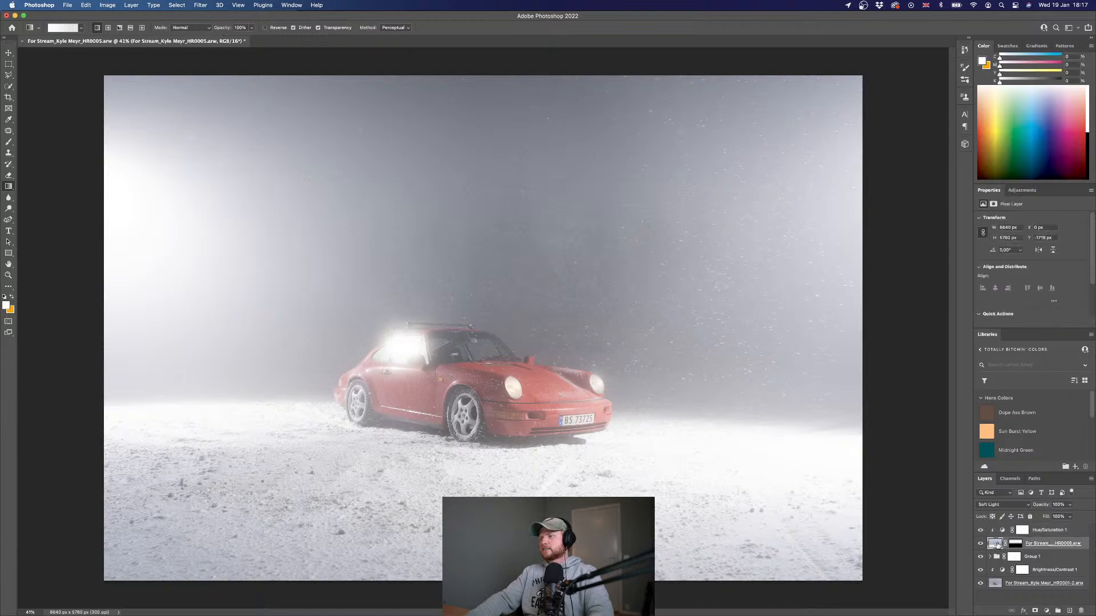
{"action": "left_click", "coordinate": [1022, 530]}
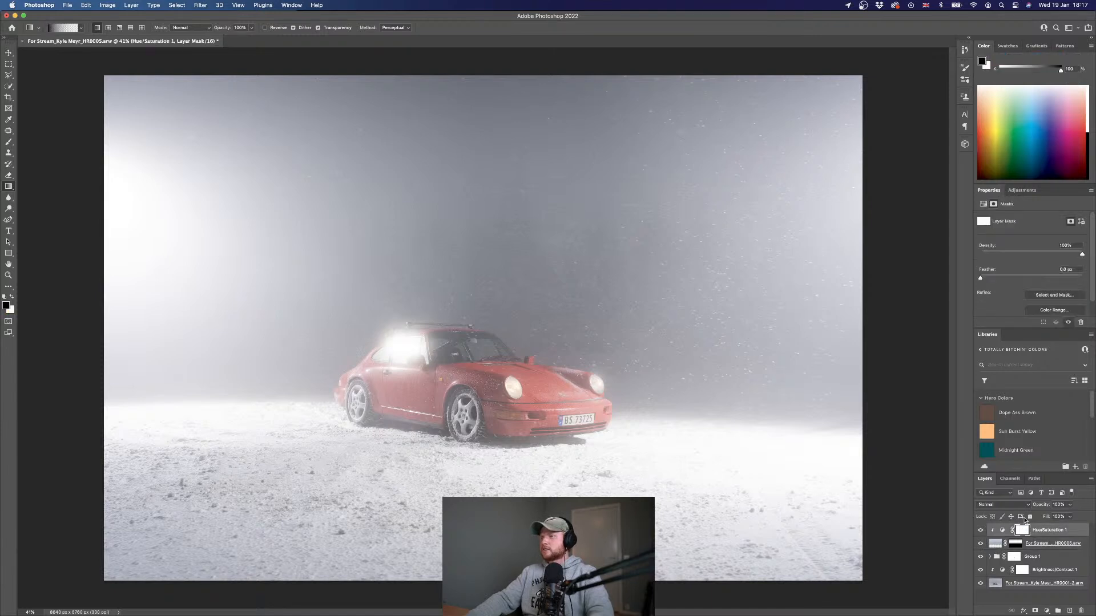
{"action": "left_click", "coordinate": [1002, 530]}
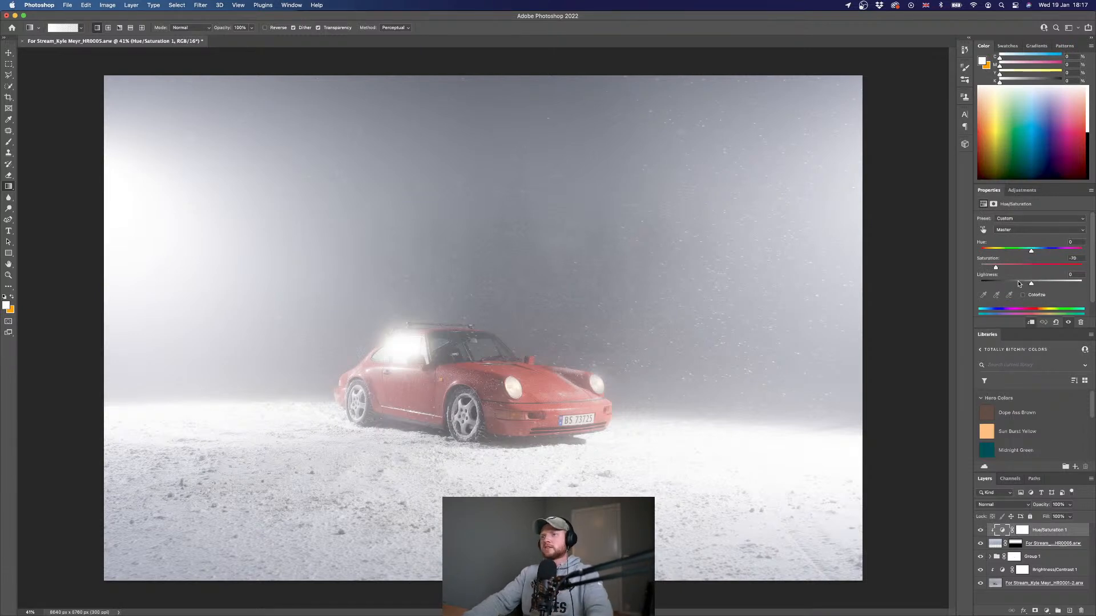
{"action": "left_click", "coordinate": [1019, 282]}
{"action": "left_click_drag", "start_coordinate": [1020, 284], "coordinate": [1023, 284]}
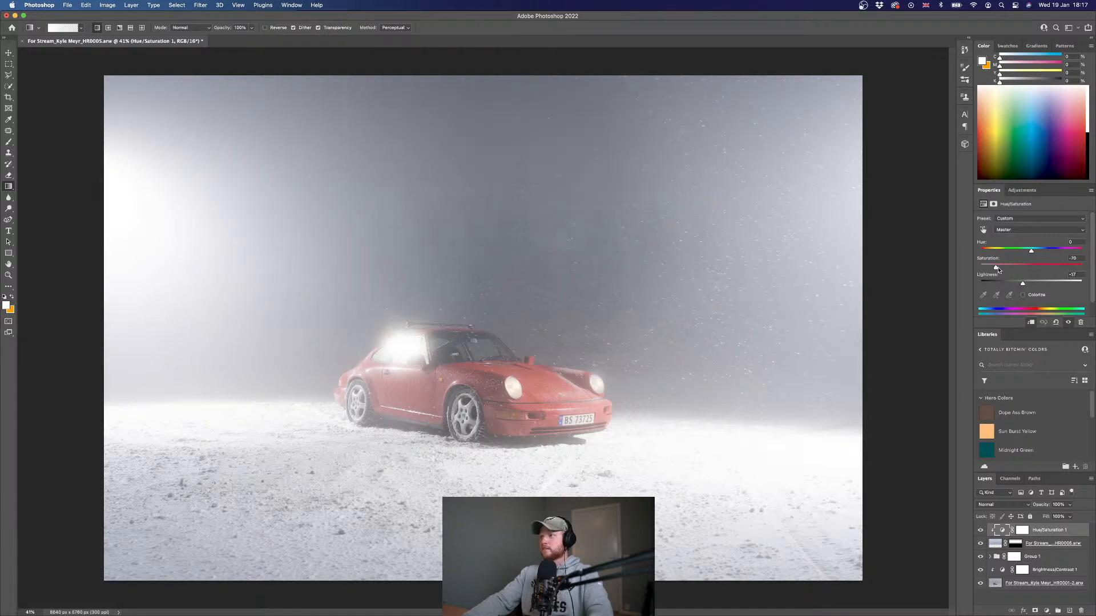
Compare the background with the tree photo layer hidden and shown.
{"action": "left_click", "coordinate": [999, 546]}
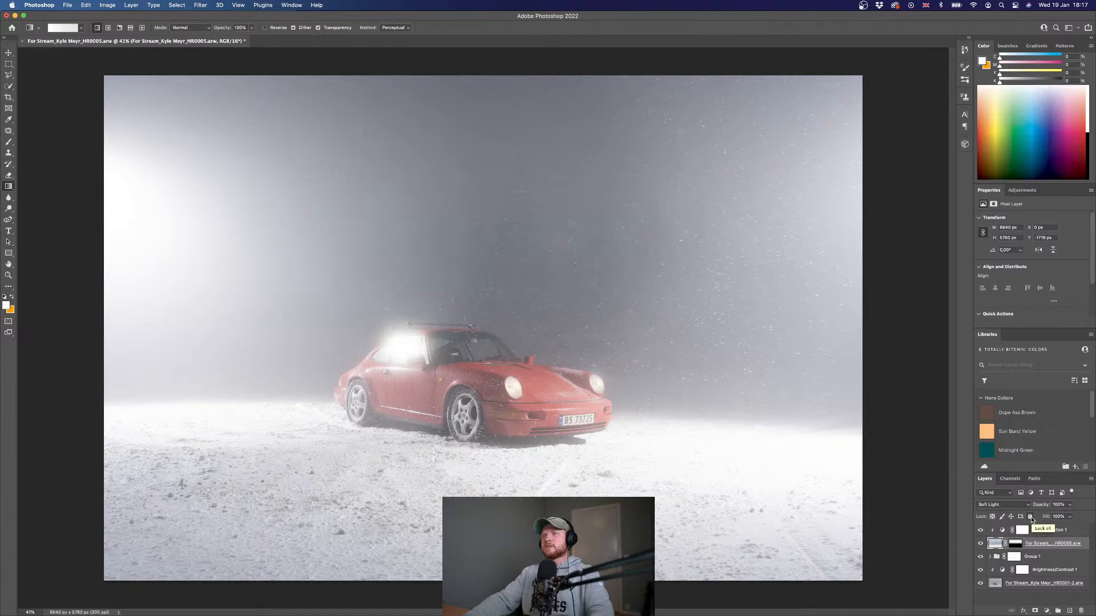
{"action": "left_click", "coordinate": [981, 543]}
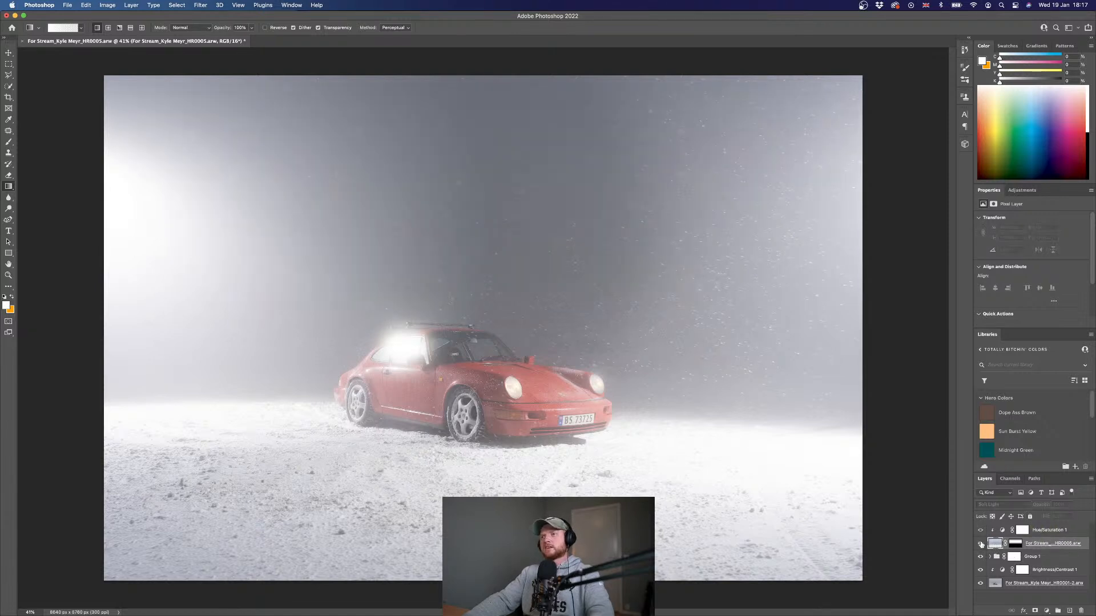
{"action": "left_click", "coordinate": [982, 544]}
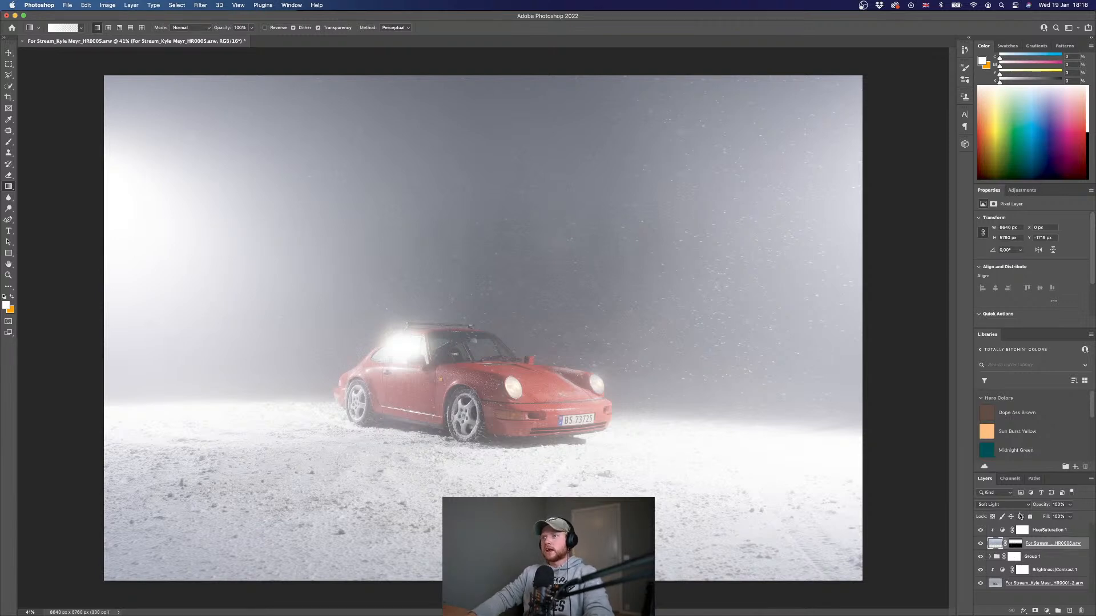
{"action": "left_click", "coordinate": [981, 544]}
{"action": "left_click", "coordinate": [981, 544]}
{"action": "left_click", "coordinate": [981, 544]}
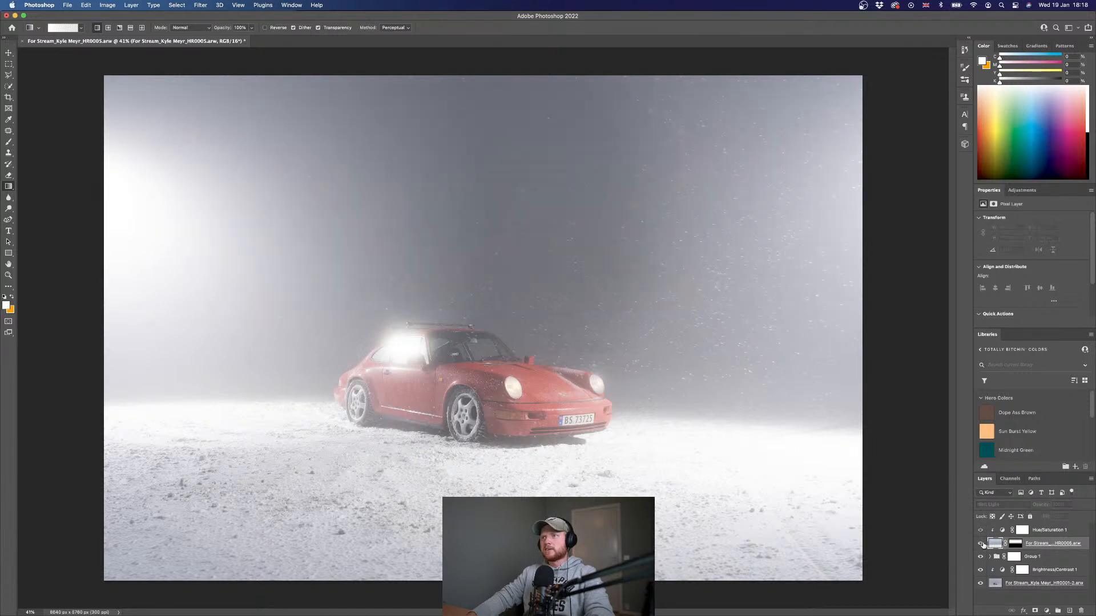
{"action": "left_click", "coordinate": [981, 544]}
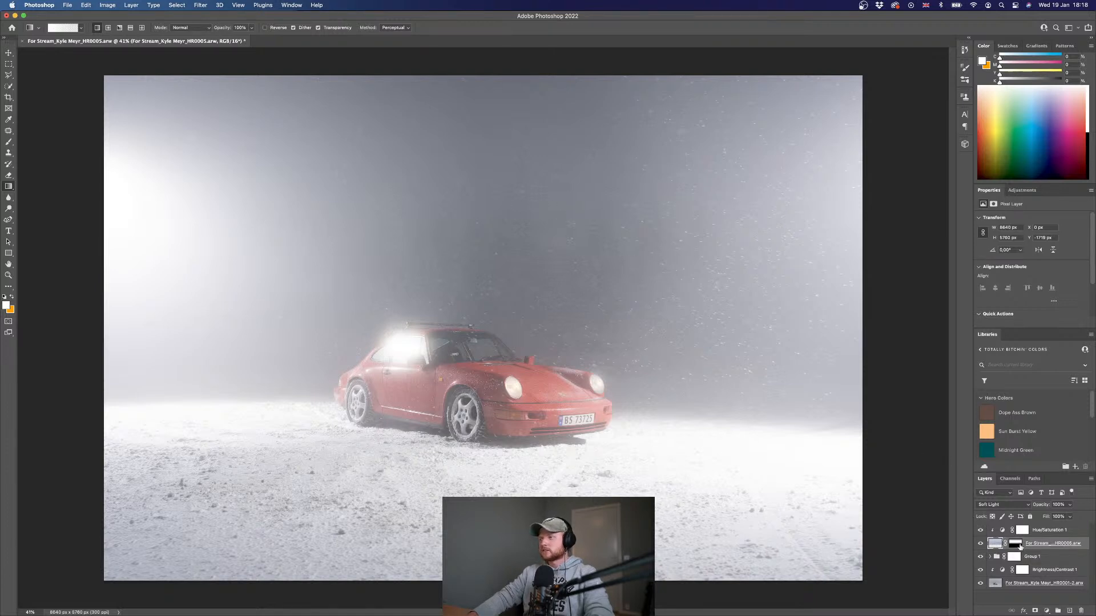
Reveal the tree photo's upper area again with white gradients drawn downward on its layer mask, and check it hidden and shown.
{"action": "left_click", "coordinate": [1015, 545]}
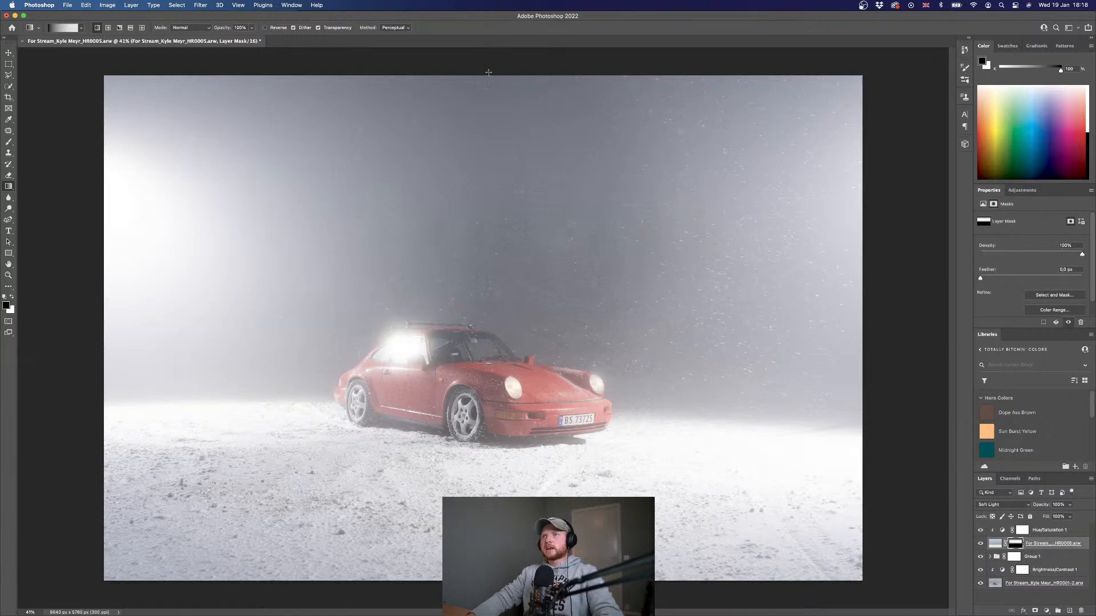
{"action": "key", "text": "x"}
{"action": "left_click_drag", "start_coordinate": [498, 74], "coordinate": [494, 123]}
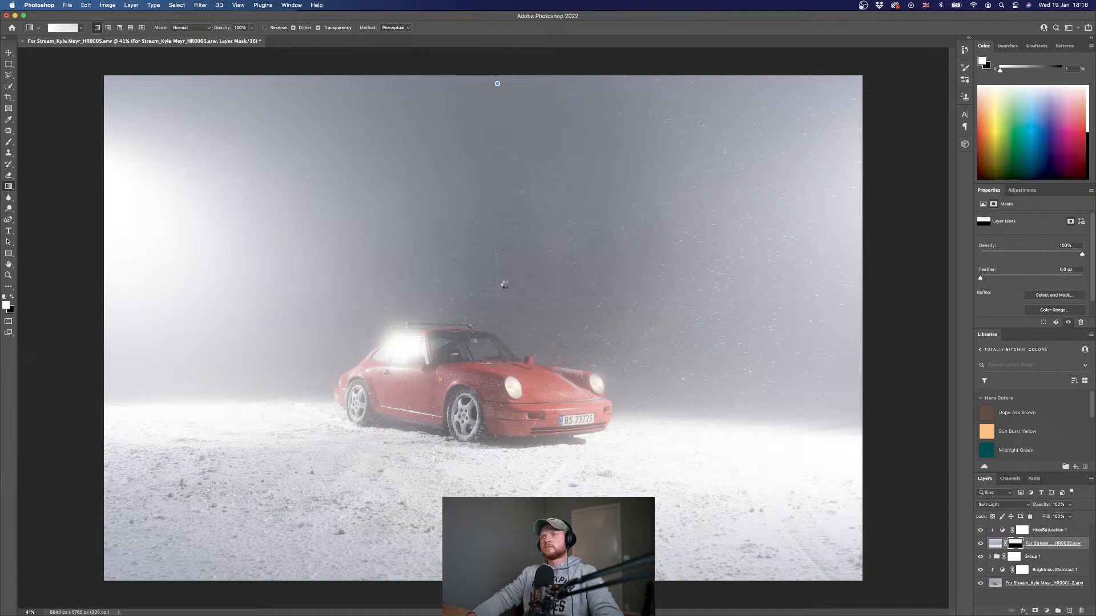
{"action": "left_click_drag", "start_coordinate": [509, 169], "coordinate": [507, 299]}
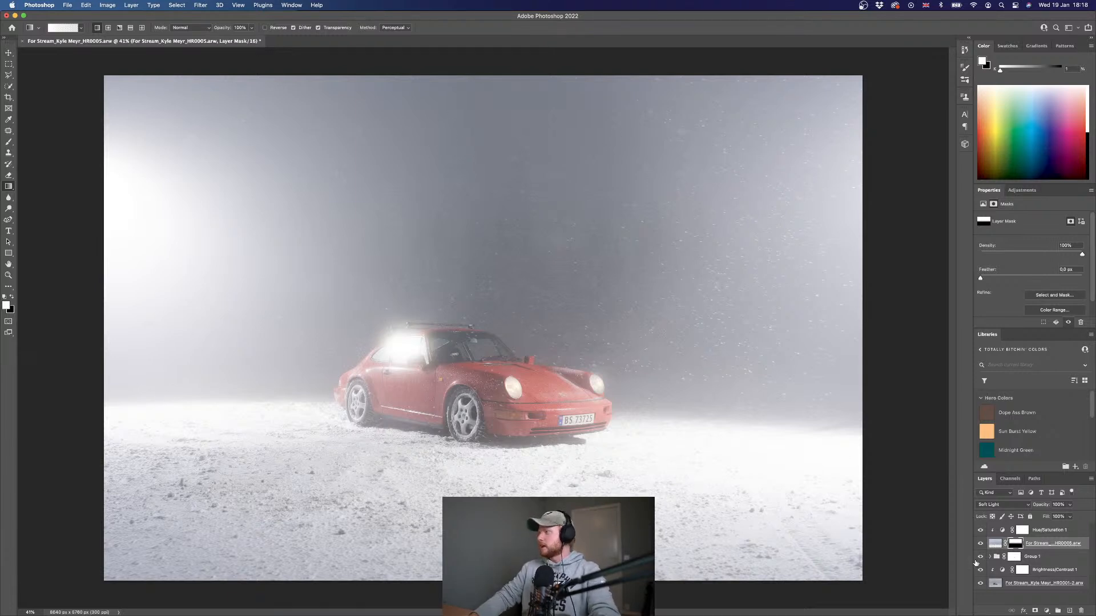
{"action": "left_click", "coordinate": [981, 544]}
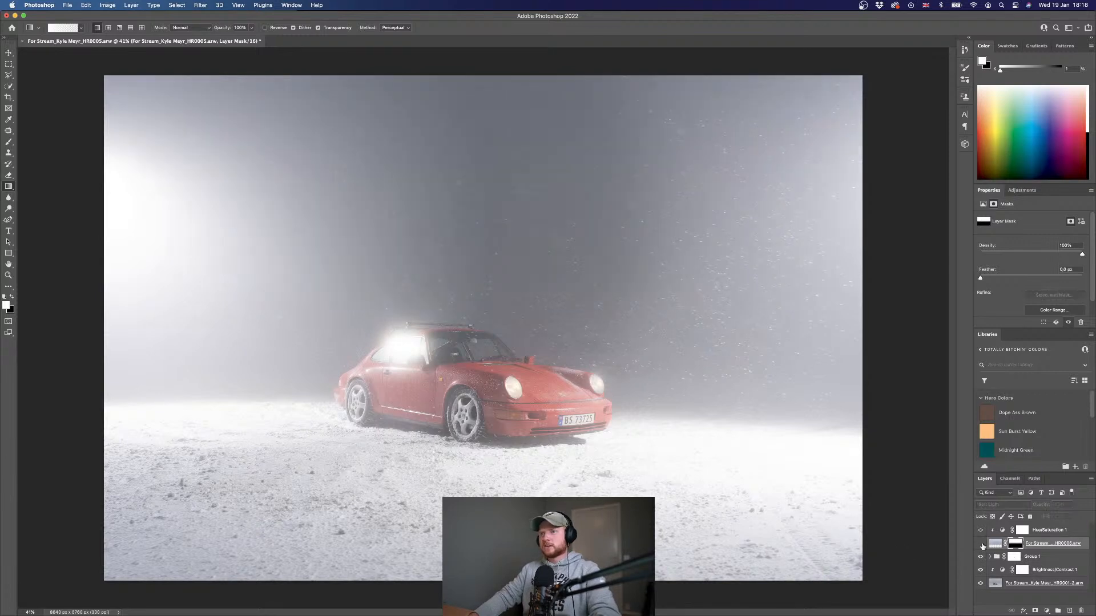
{"action": "left_click", "coordinate": [981, 544]}
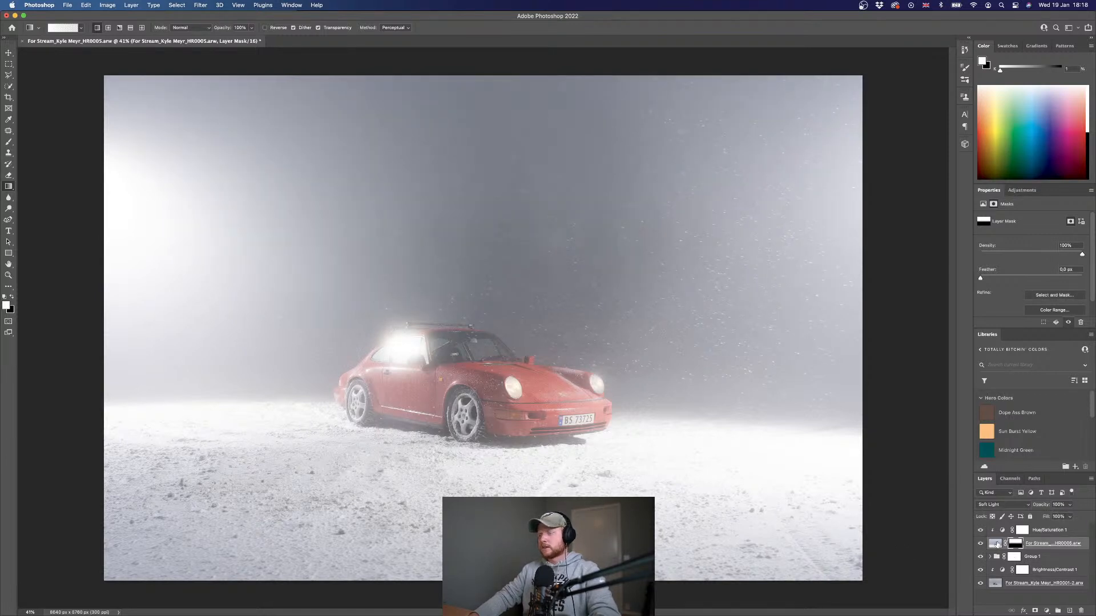
Add a new layer at the top of the stack and fill it with the Blue Steel library color using a gradient.
{"action": "left_click", "coordinate": [996, 544]}
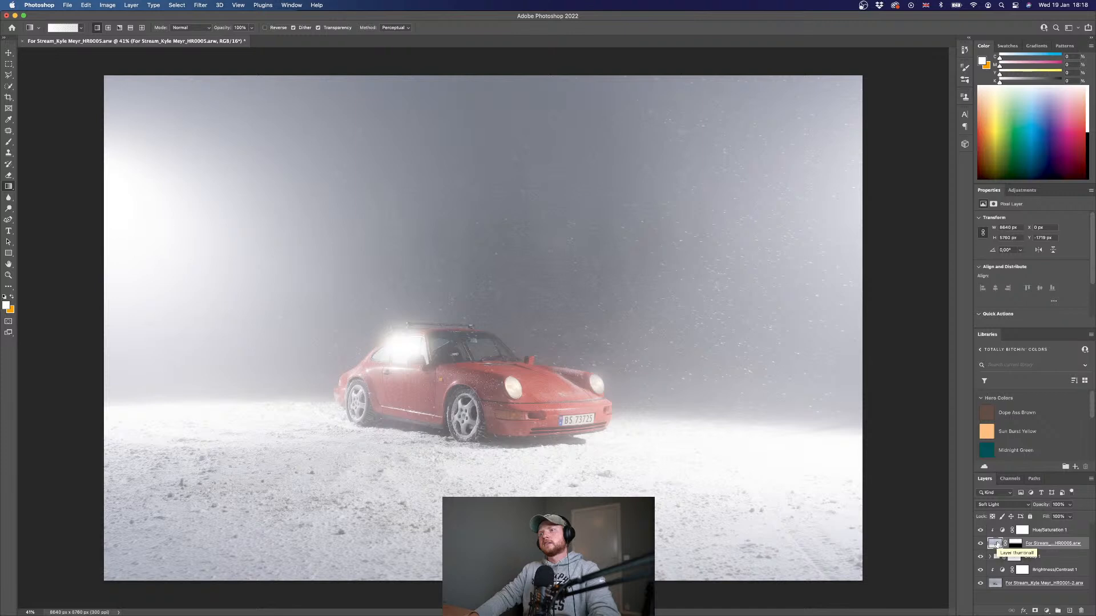
{"action": "left_click", "coordinate": [1001, 596]}
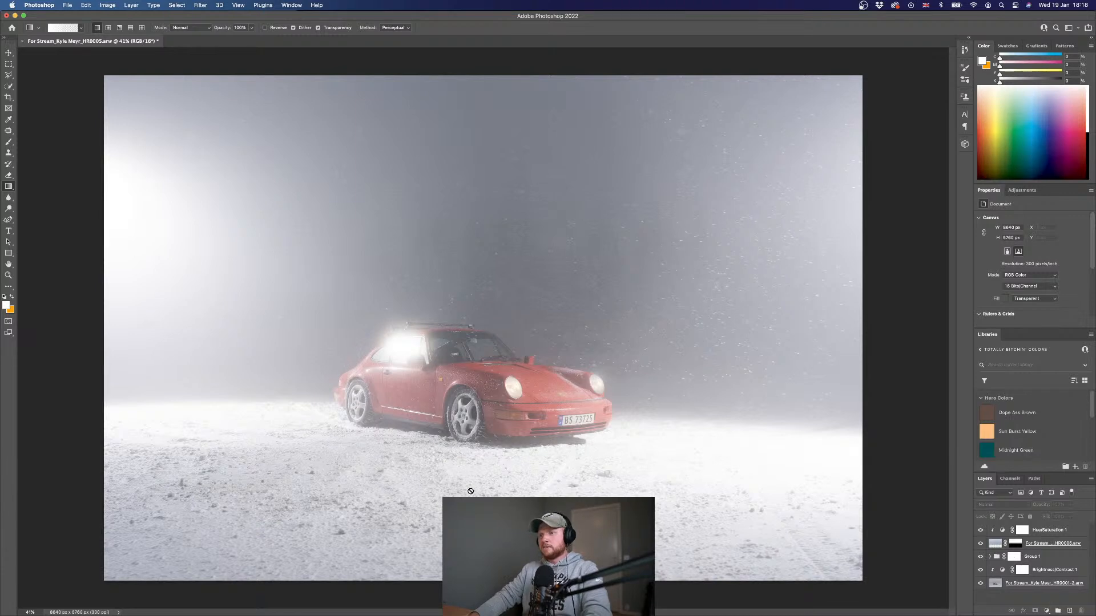
{"action": "left_click", "coordinate": [1070, 610]}
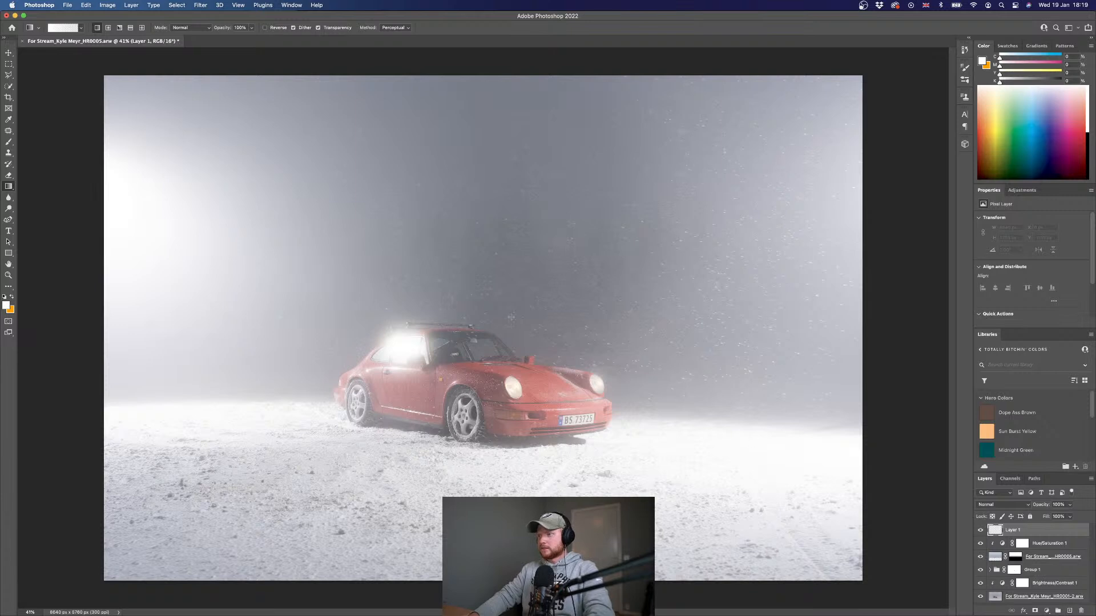
{"action": "scroll", "coordinate": [989, 440], "scroll_direction": "down", "scroll_amount": 3}
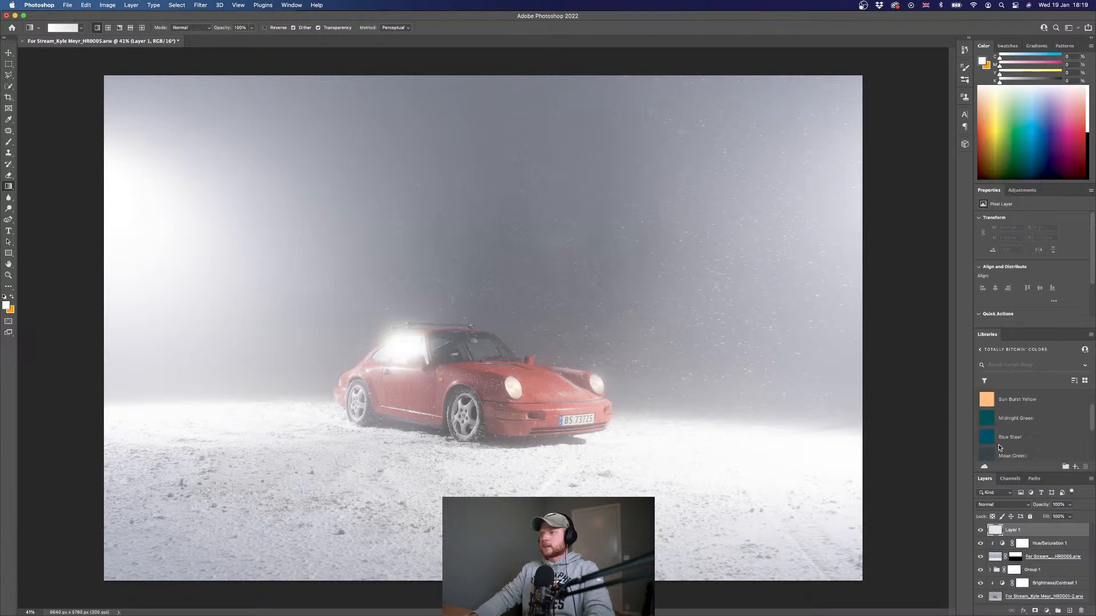
{"action": "left_click", "coordinate": [988, 439]}
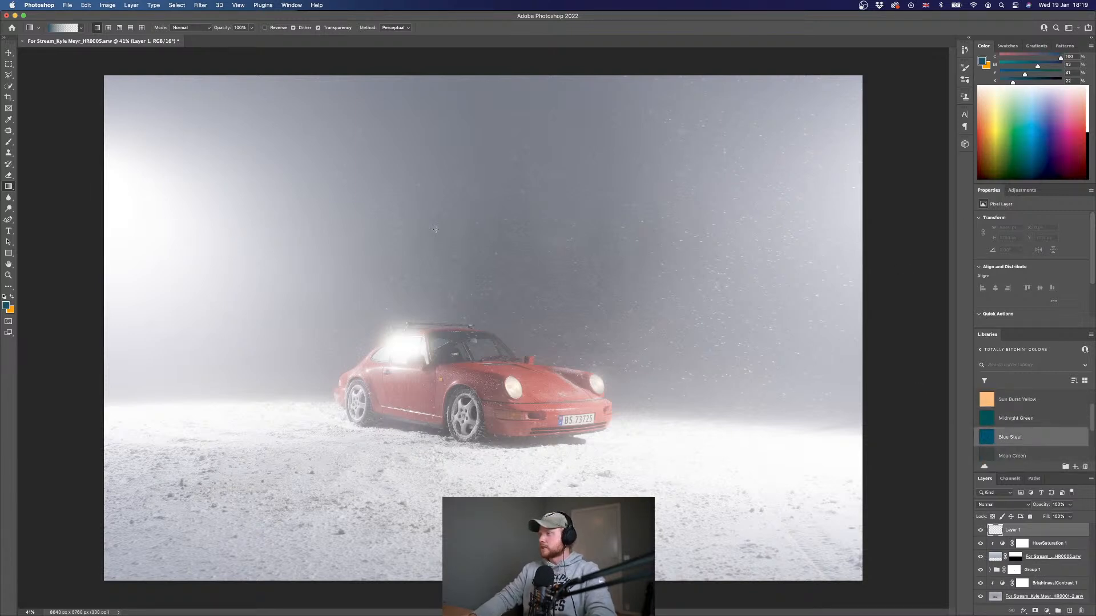
{"action": "left_click_drag", "start_coordinate": [107, 78], "coordinate": [74, 67]}
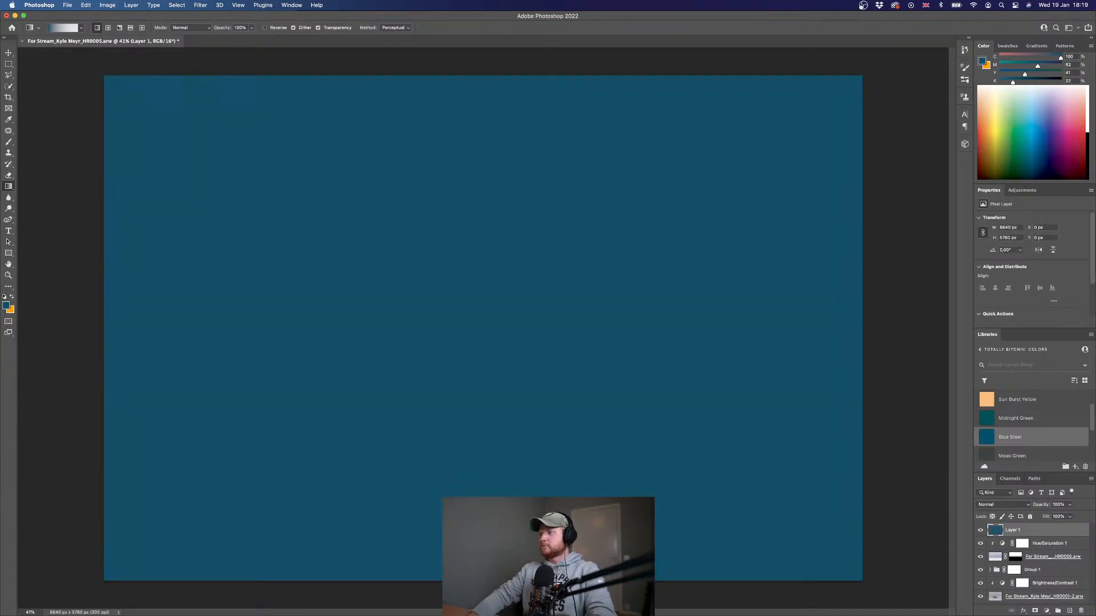
Blend the blue color layer in Soft Light mode at 40% opacity.
{"action": "left_click", "coordinate": [1021, 504]}
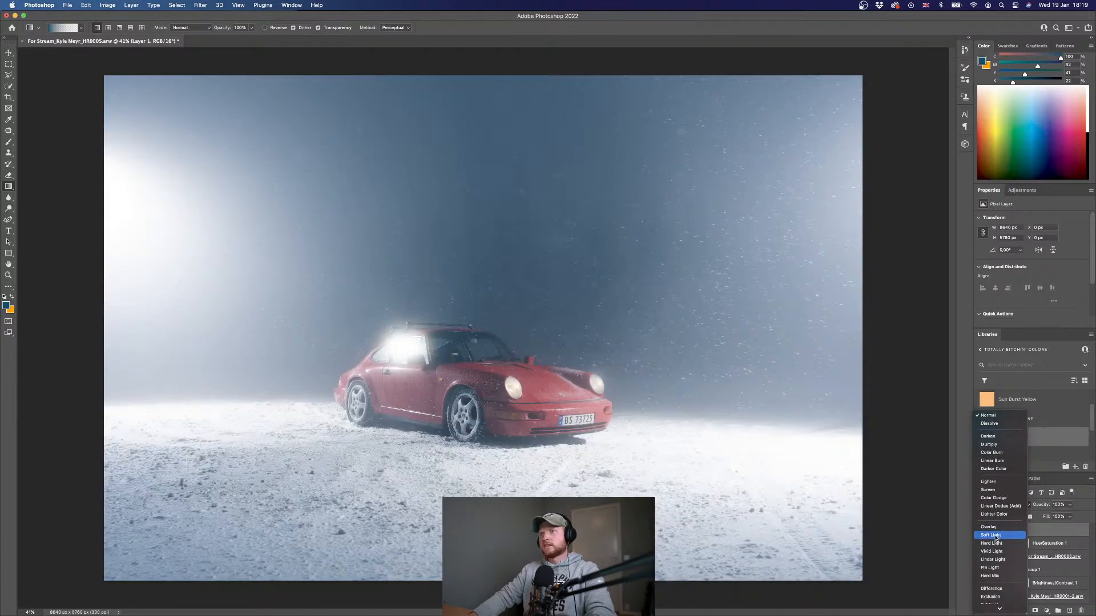
{"action": "left_click", "coordinate": [996, 535]}
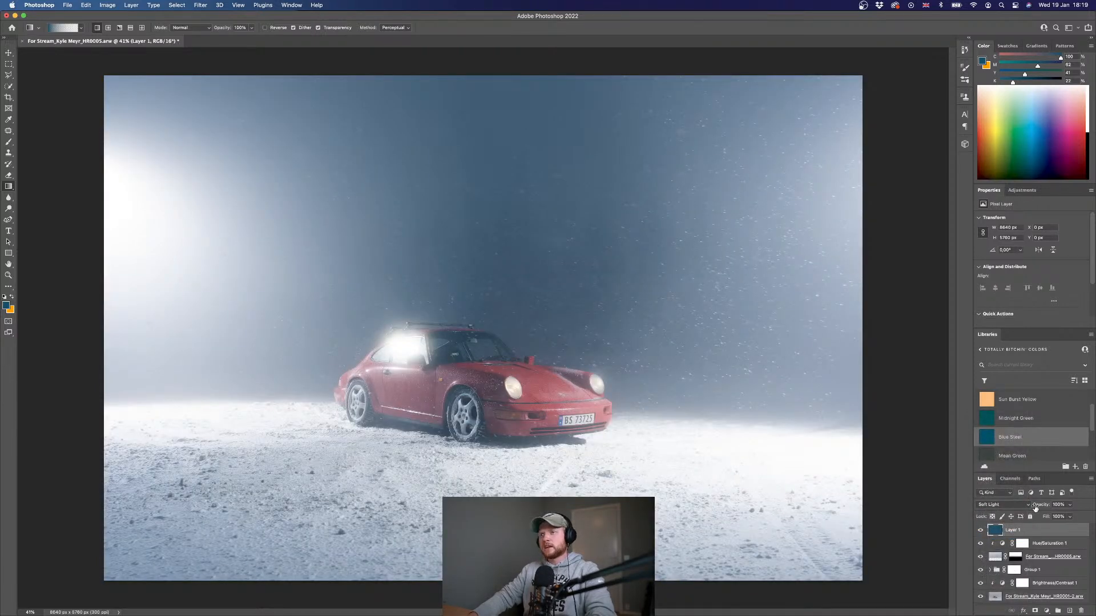
{"action": "mouse_move", "coordinate": [1038, 507]}
{"action": "left_mouse_down"}
{"action": "mouse_move", "coordinate": [942, 511]}
{"action": "mouse_move", "coordinate": [1051, 505]}
{"action": "left_mouse_up"}
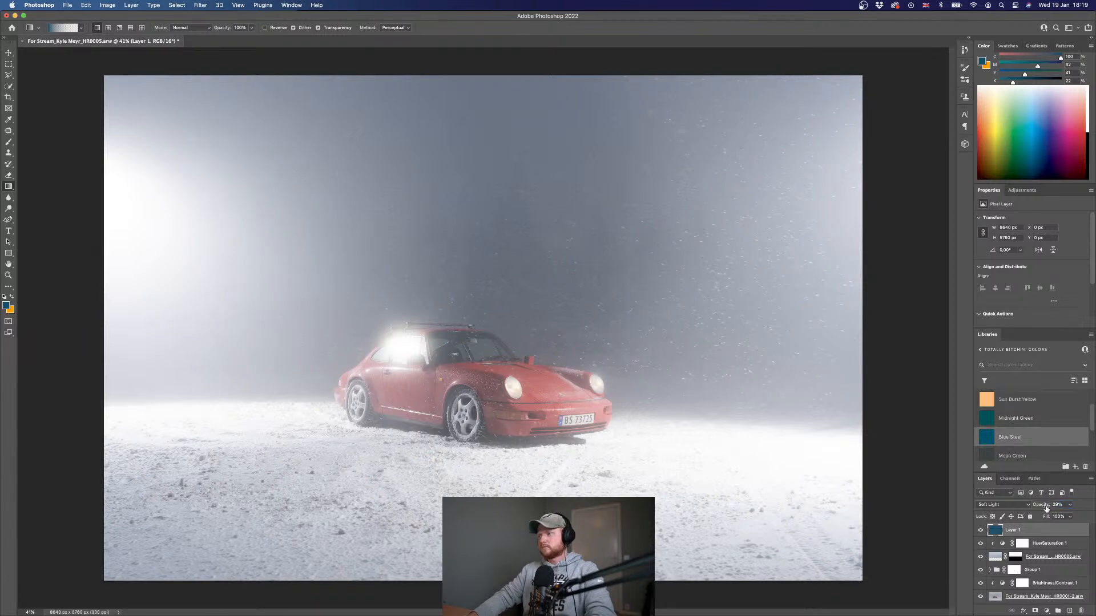
{"action": "left_click_drag", "start_coordinate": [1042, 507], "coordinate": [1049, 507]}
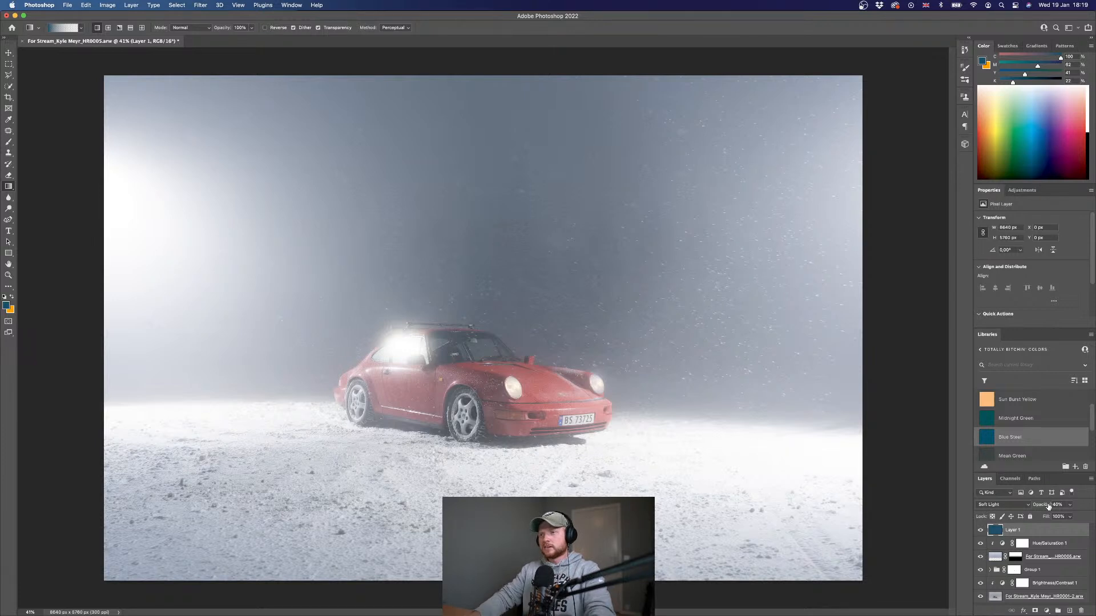
Try a layer mask on the blue color layer, undo it, and select the car photo layer at the base of the stack.
{"action": "left_click", "coordinate": [1034, 611]}
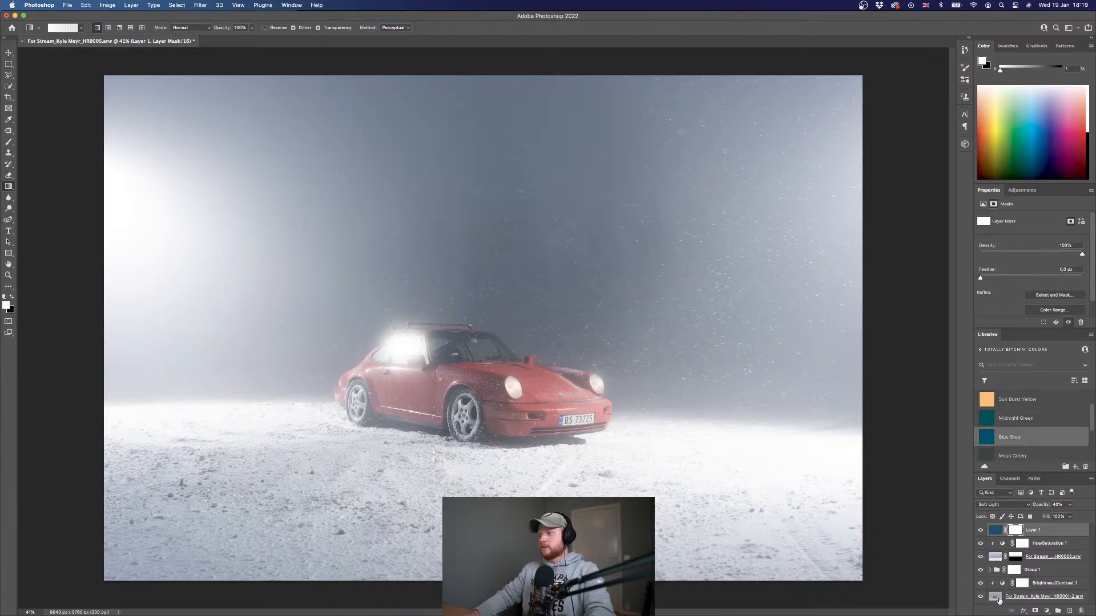
{"action": "key", "text": "super+z"}
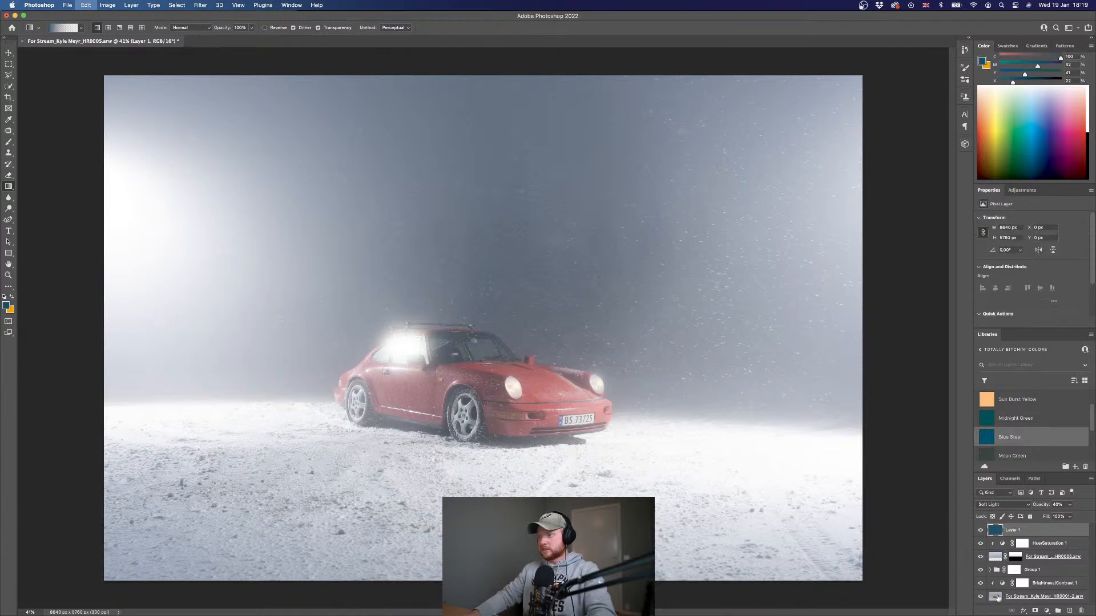
{"action": "left_click", "coordinate": [996, 597]}
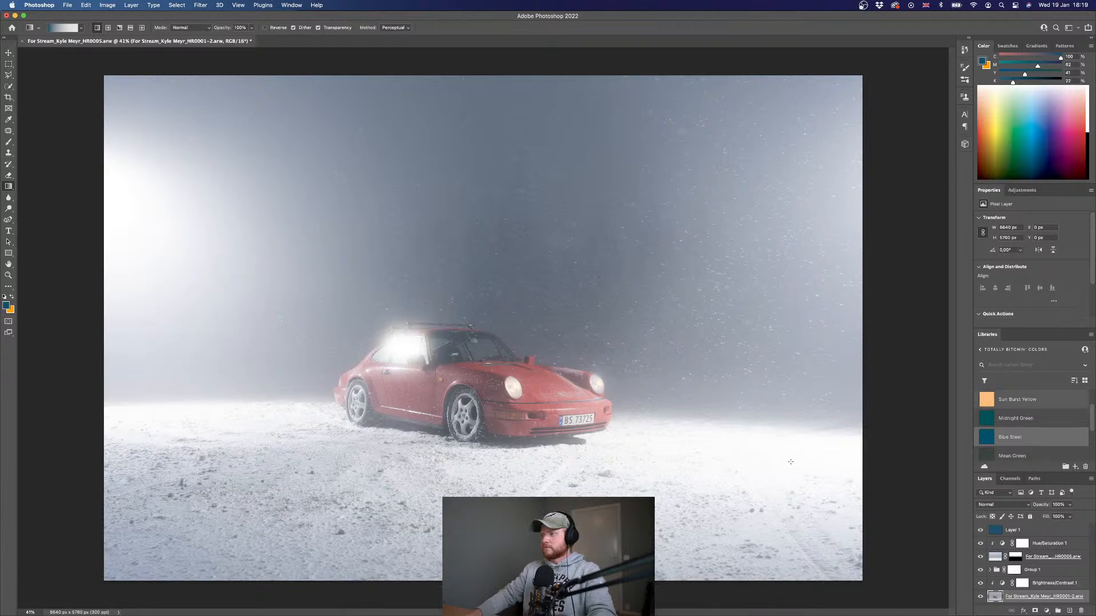
Select the car as the subject of the photo and mask it out of the blue color layer.
{"action": "left_click", "coordinate": [177, 5]}
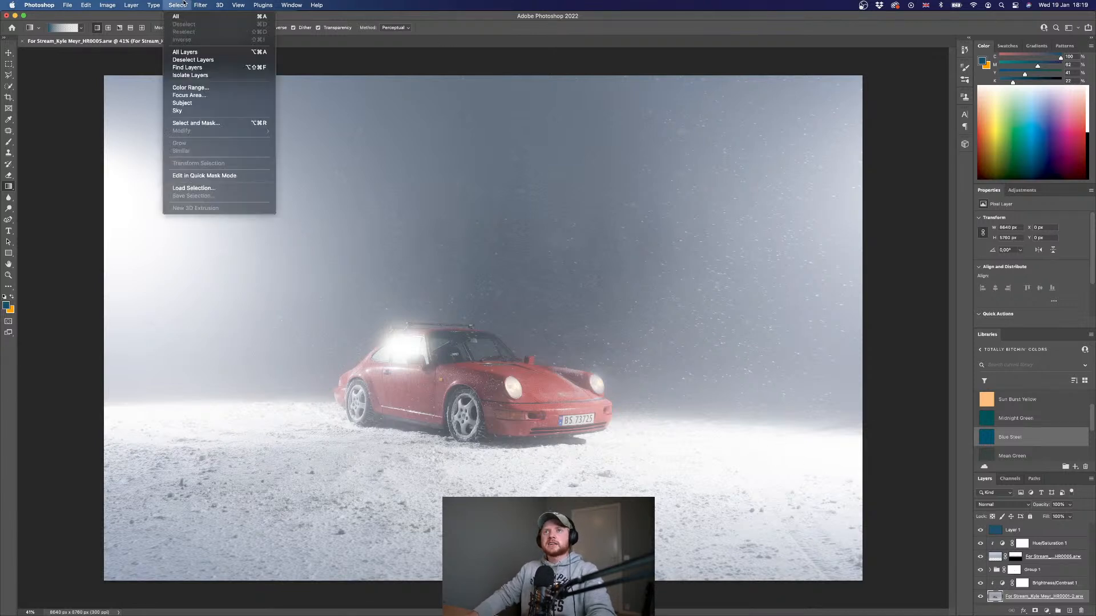
{"action": "left_click", "coordinate": [204, 105]}
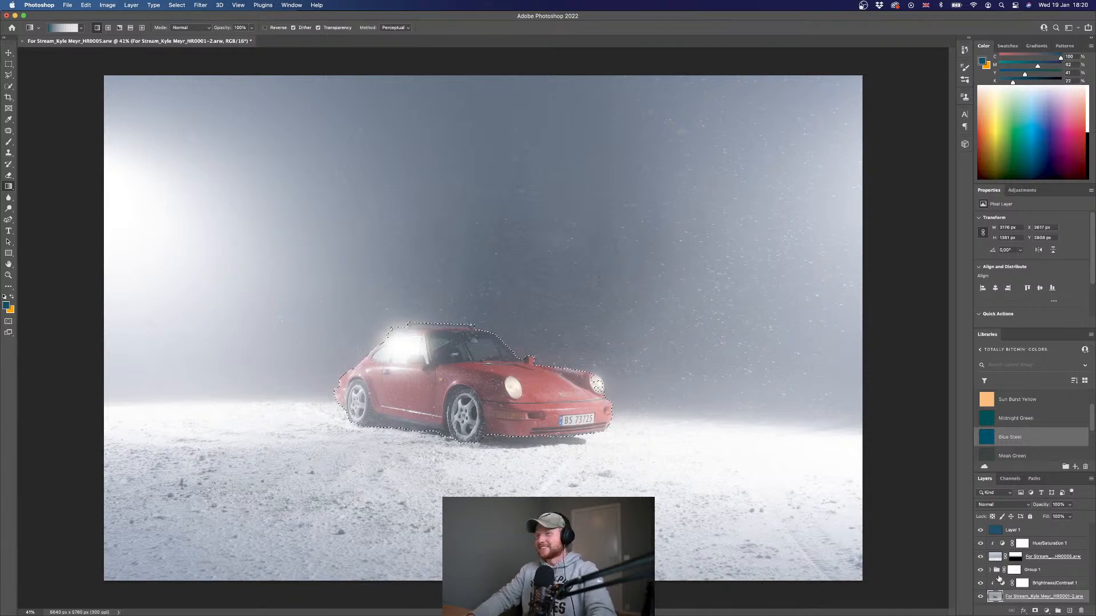
{"action": "left_click", "coordinate": [996, 530]}
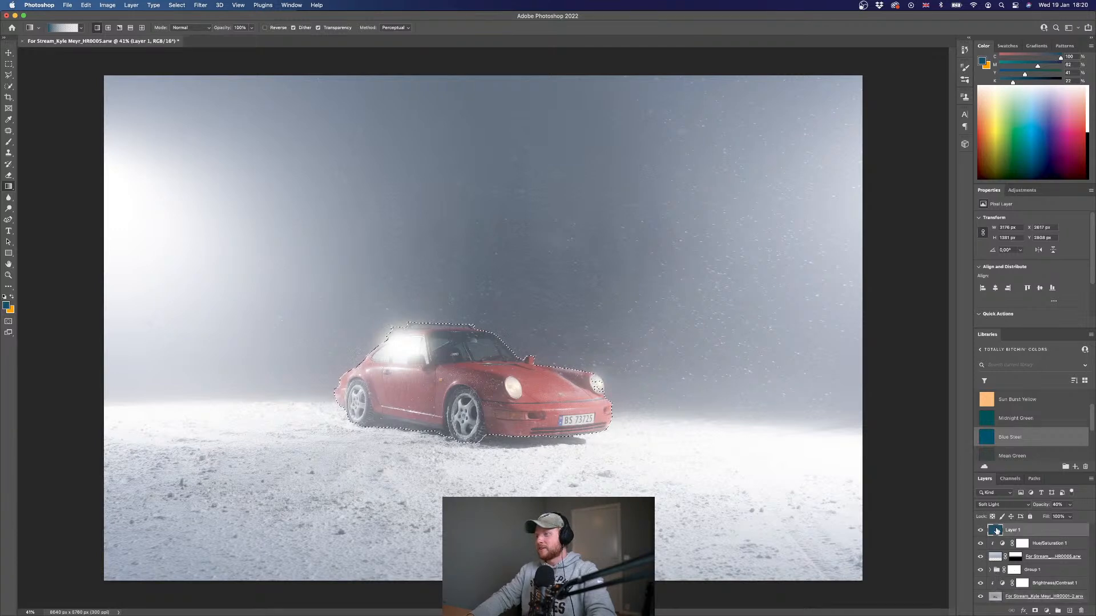
{"action": "left_click", "coordinate": [1035, 611]}
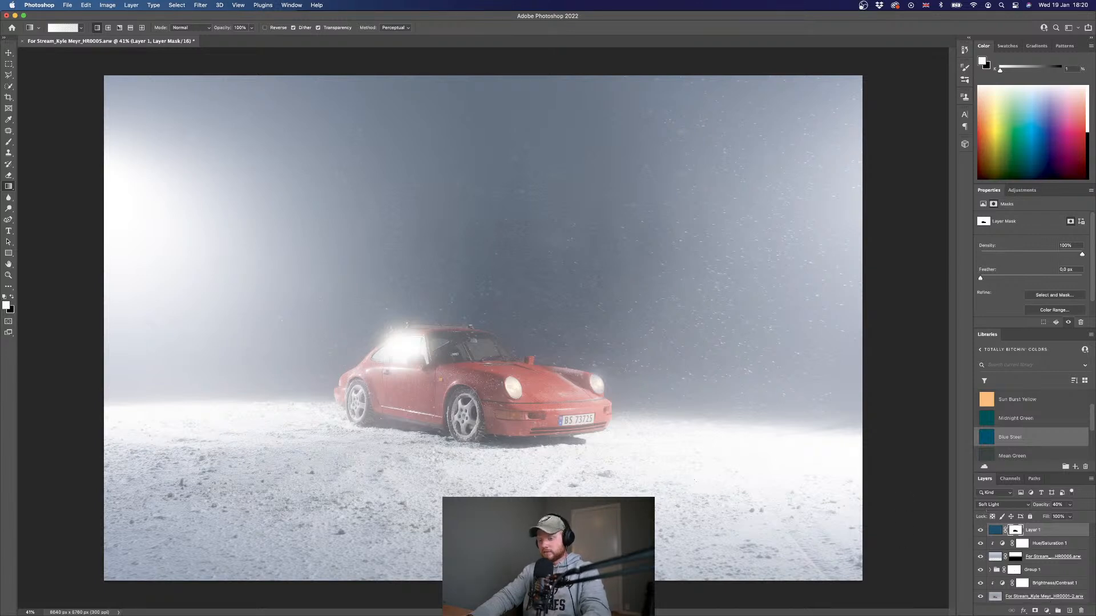
Paint white with a smaller brush on the blue layer's mask along the car's roof rack and rear roof edge.
{"action": "key", "text": "b"}
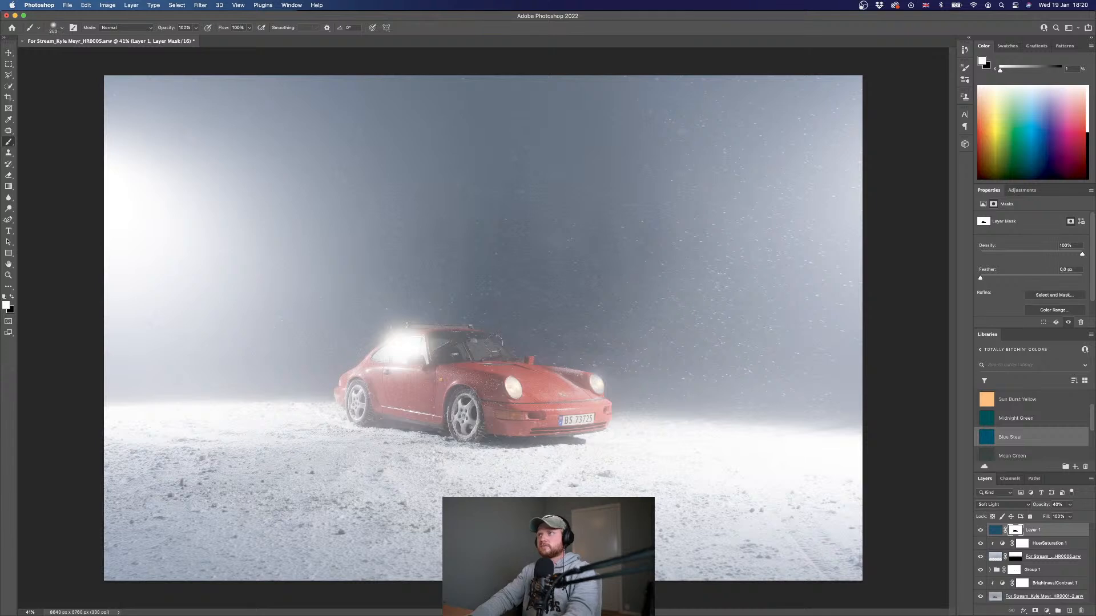
{"action": "key", "text": "bracketleft"}
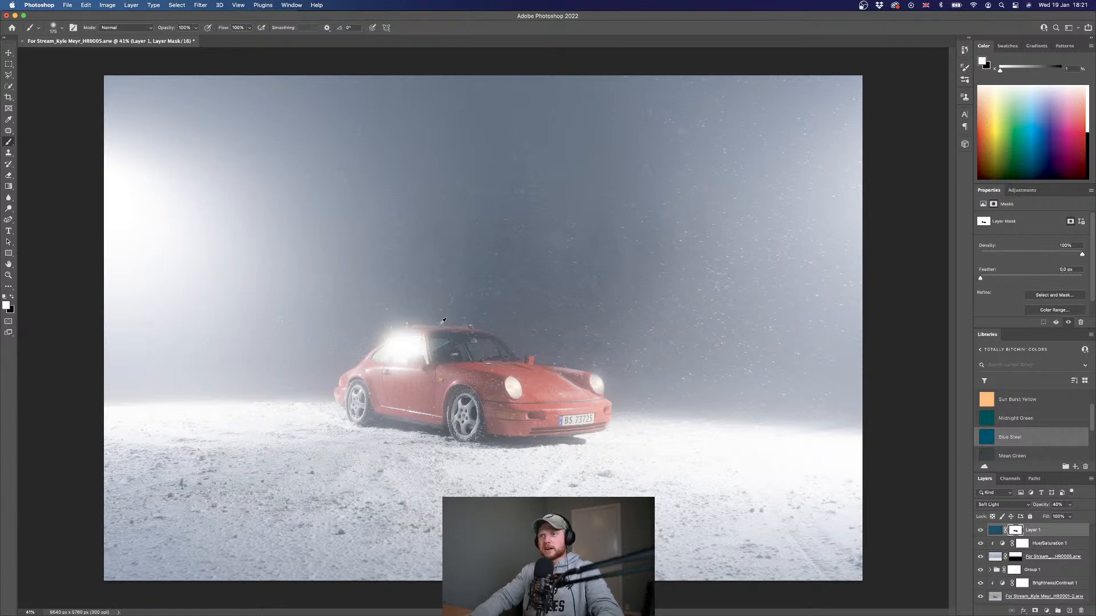
{"action": "scroll", "coordinate": [440, 320], "scroll_direction": "up", "scroll_amount": 3}
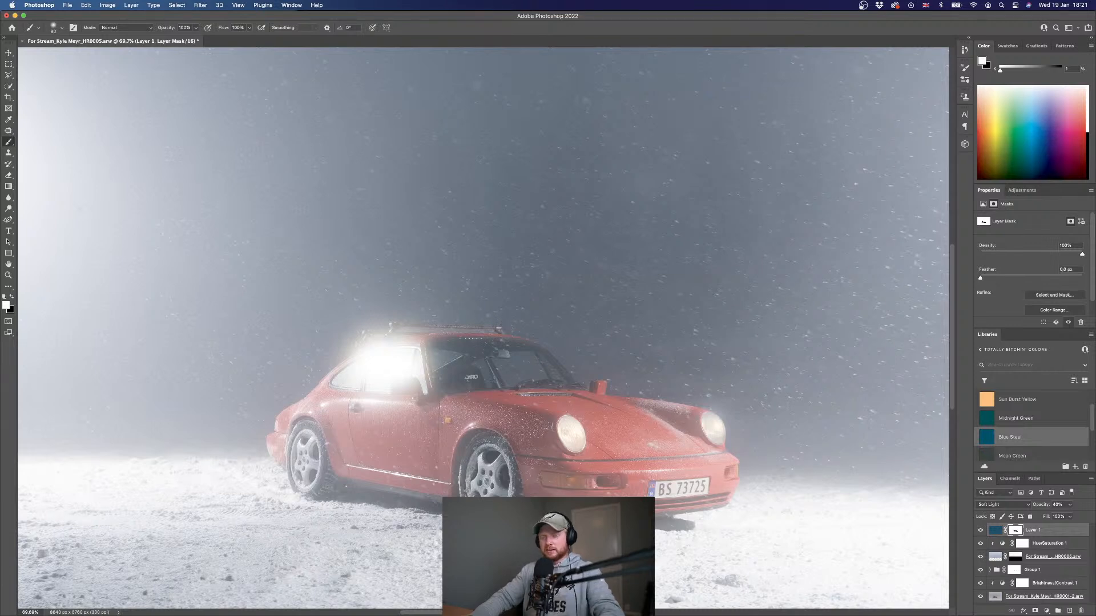
{"action": "left_click_drag", "start_coordinate": [436, 328], "coordinate": [360, 337]}
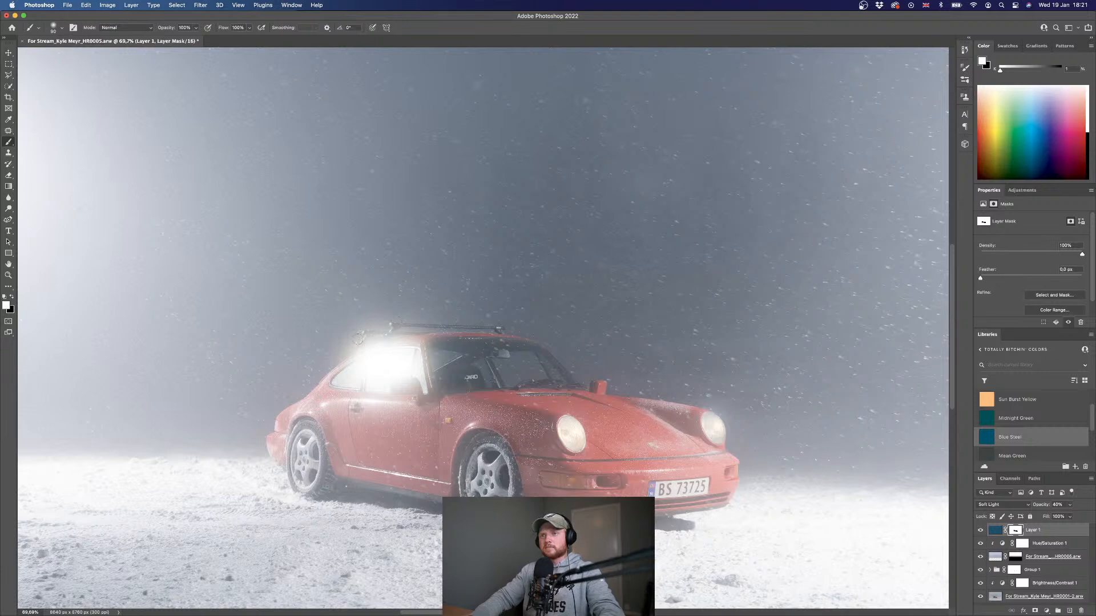
{"action": "scroll", "coordinate": [393, 338], "scroll_direction": "down", "scroll_amount": 3}
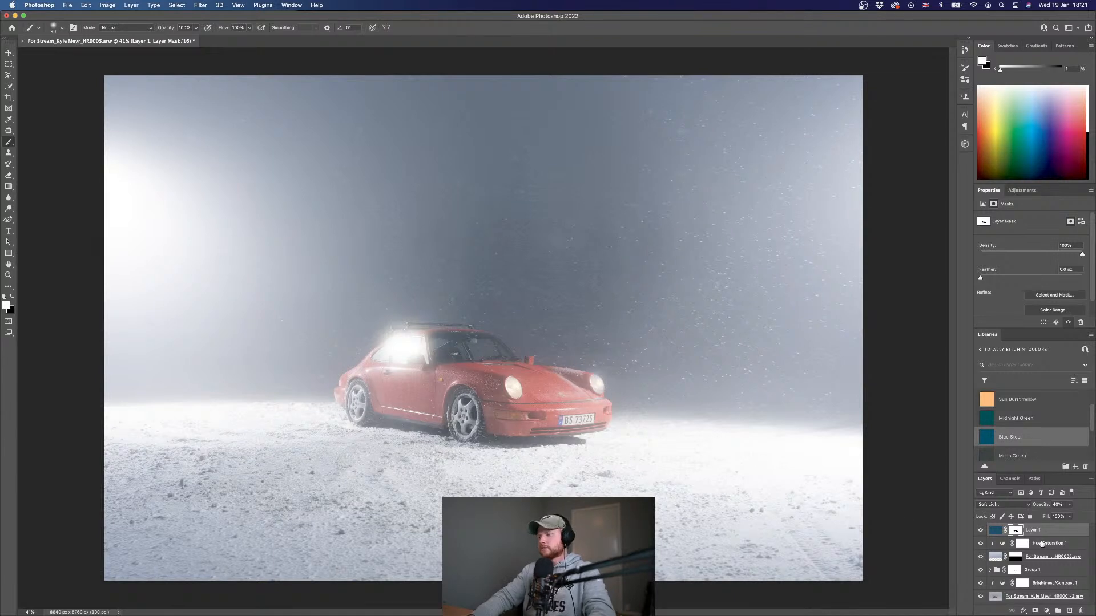
Add a new layer and outline a narrow polygonal beam widening from the car's nearer headlight toward the image's right side.
{"action": "left_click", "coordinate": [1069, 611]}
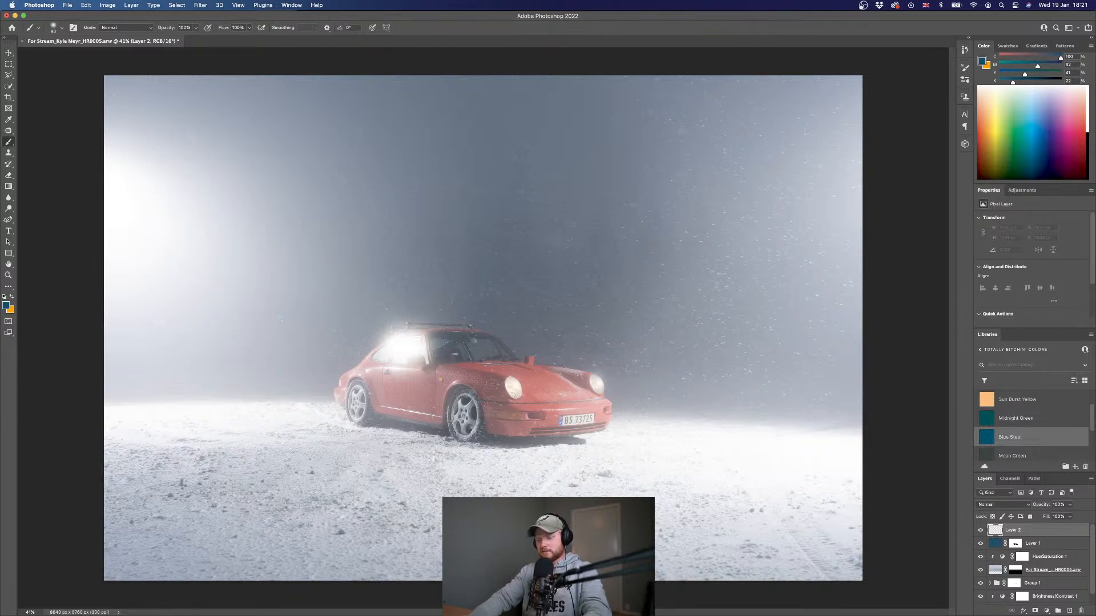
{"action": "key", "text": "l"}
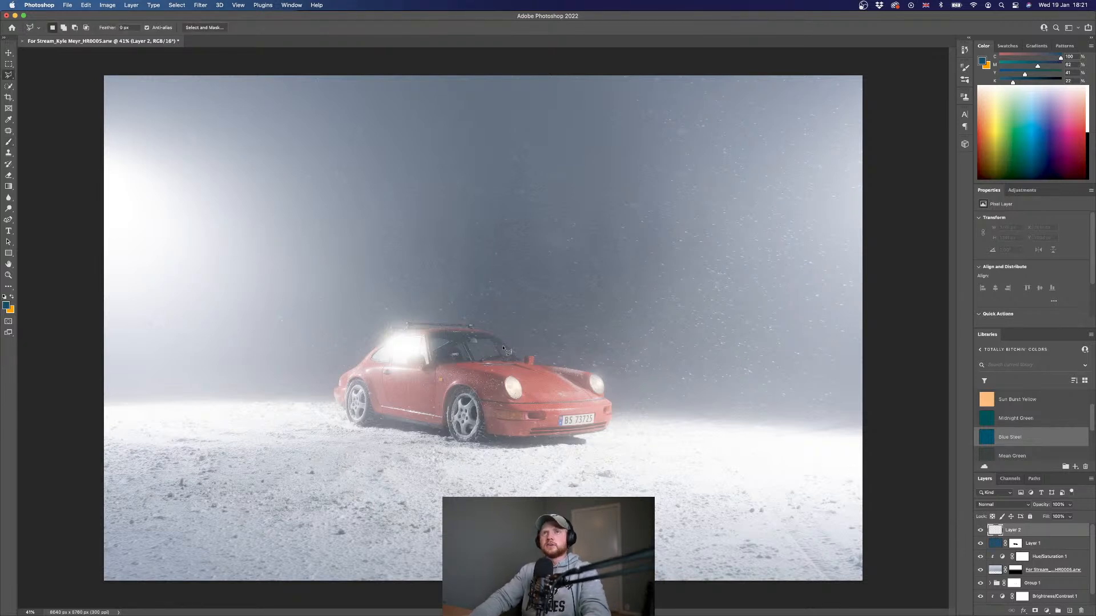
{"action": "left_click", "coordinate": [513, 386]}
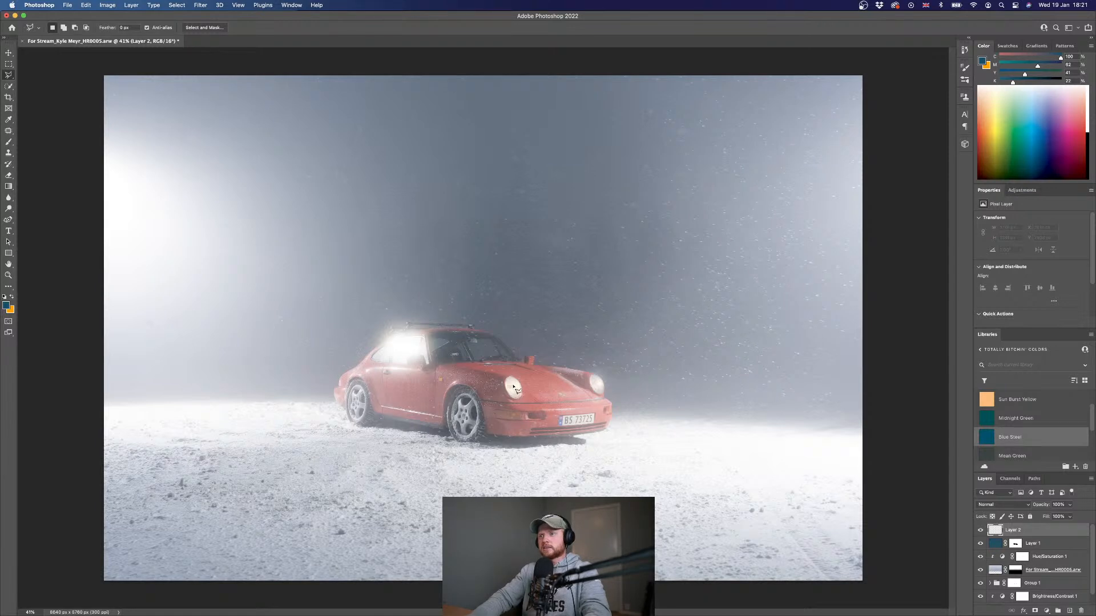
{"action": "left_click", "coordinate": [814, 393]}
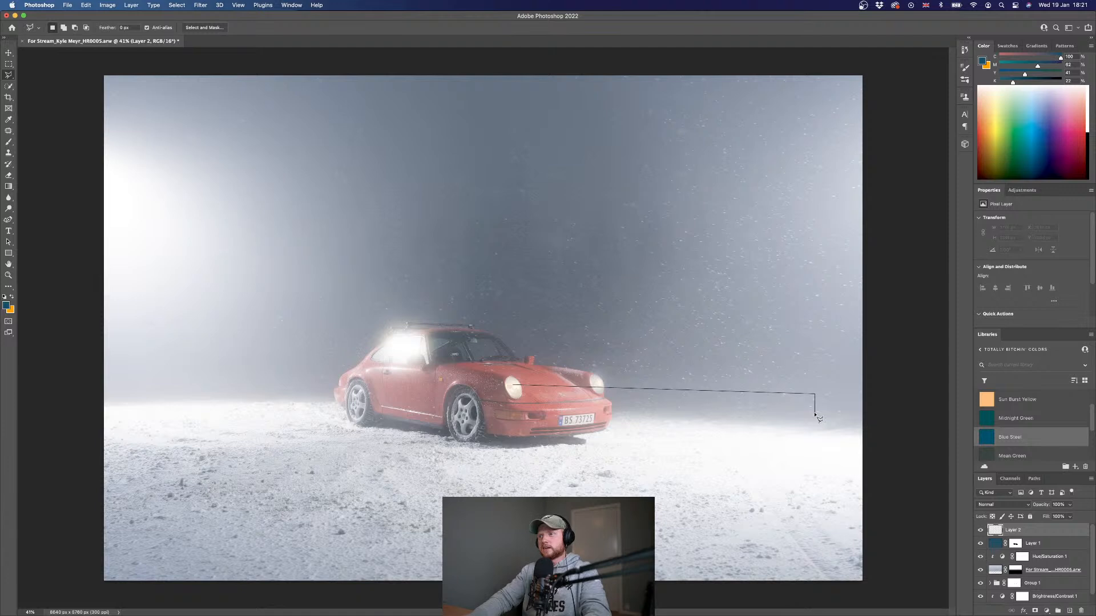
{"action": "left_click", "coordinate": [814, 414]}
{"action": "left_click", "coordinate": [515, 390]}
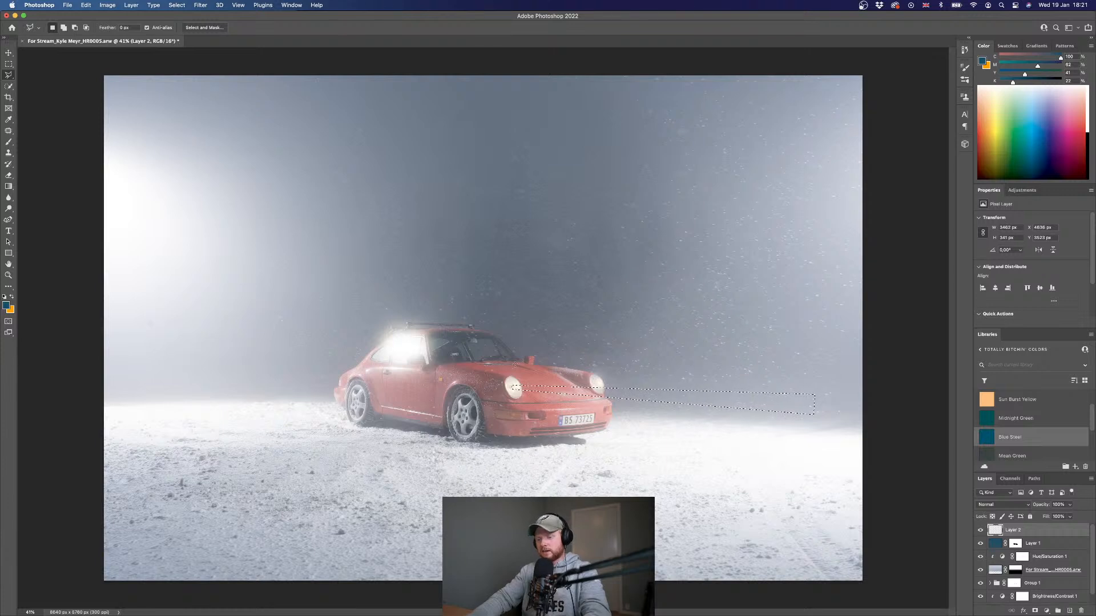
Fill the beam selection with radial gradients in Sun Burst Yellow fading out from the headlight, and deselect it.
{"action": "key", "text": "g"}
{"action": "left_click", "coordinate": [106, 28]}
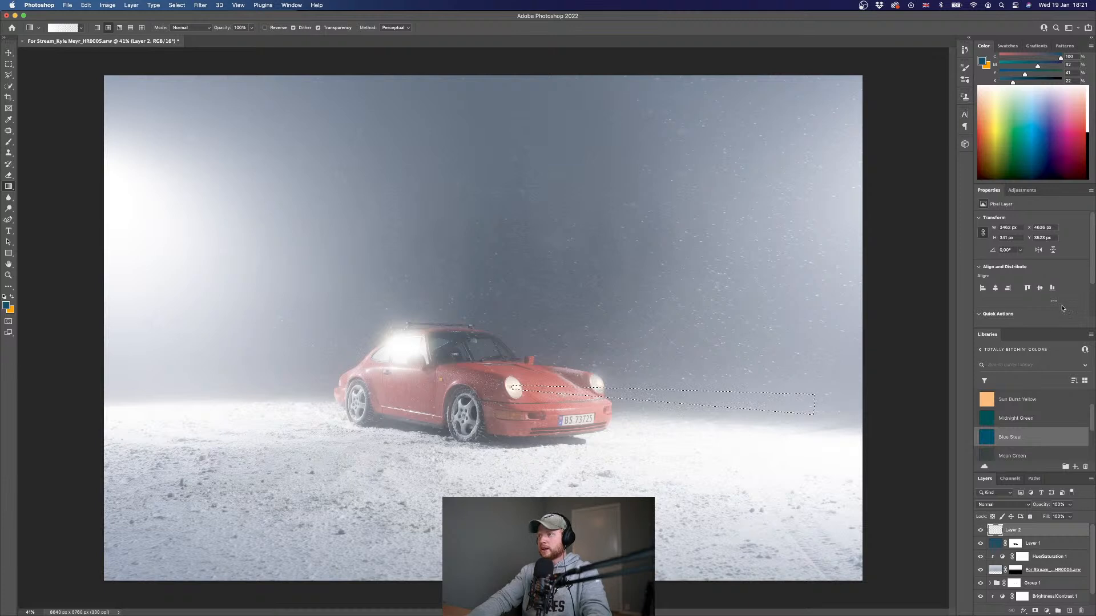
{"action": "left_click", "coordinate": [1008, 400]}
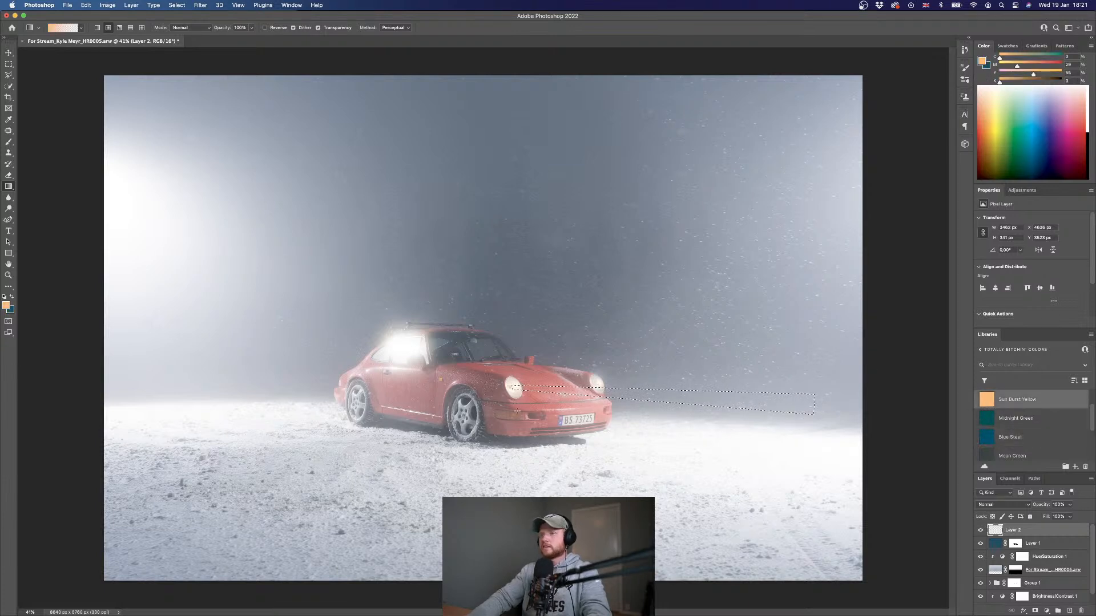
{"action": "left_click_drag", "start_coordinate": [512, 387], "coordinate": [786, 401]}
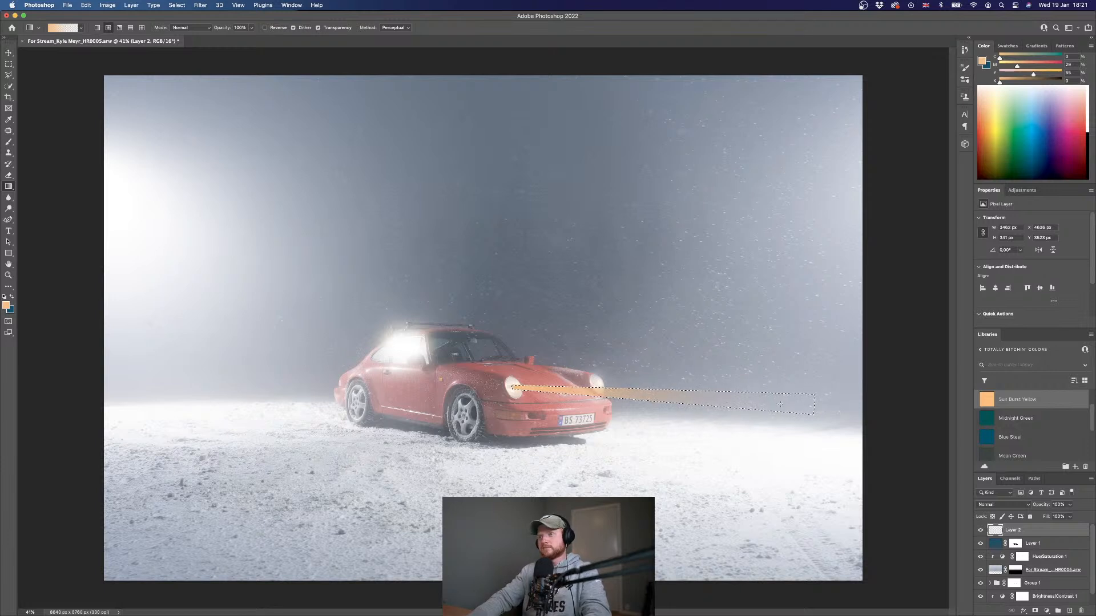
{"action": "left_click_drag", "start_coordinate": [510, 385], "coordinate": [857, 404]}
{"action": "key", "text": "super+d"}
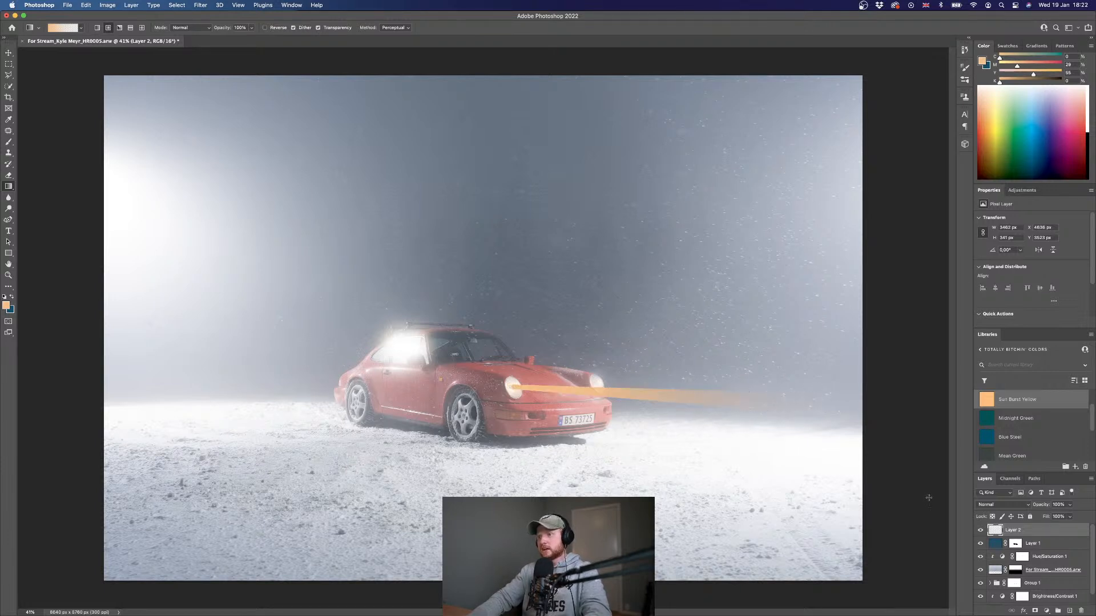
Soften the yellow beam with a Gaussian Blur of about 36.5 pixels and blend its layer in Screen mode.
{"action": "left_click", "coordinate": [199, 4]}
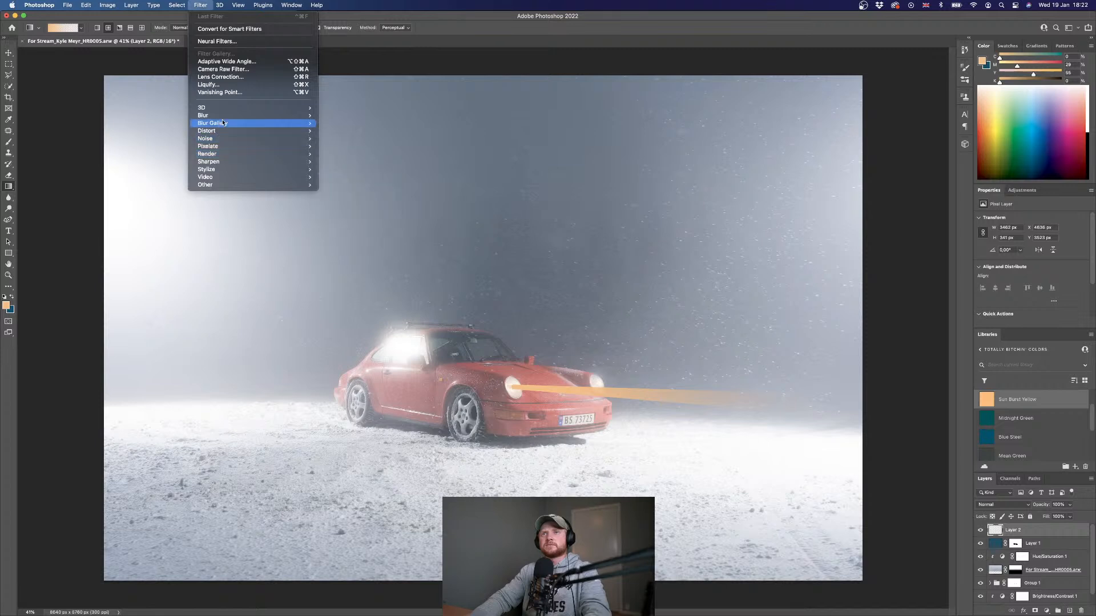
{"action": "mouse_move", "coordinate": [224, 116]}
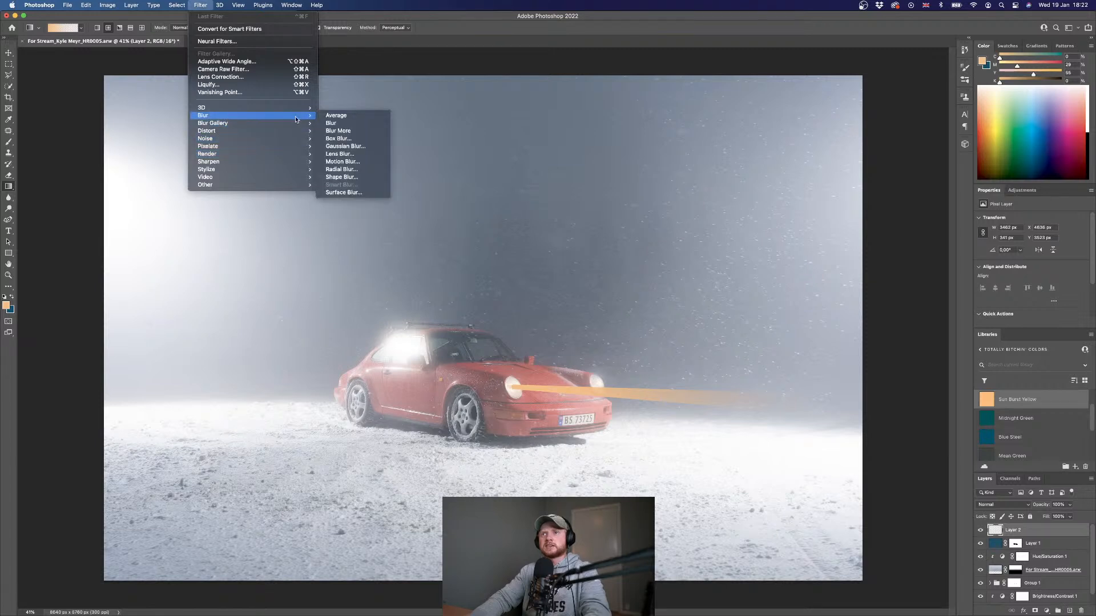
{"action": "left_click", "coordinate": [352, 147]}
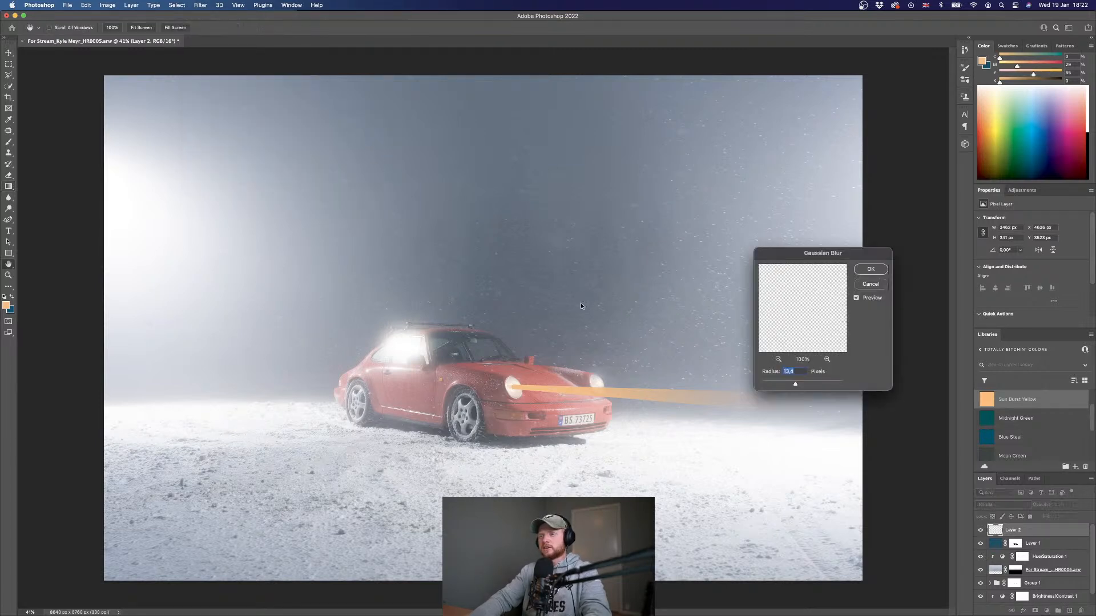
{"action": "left_click_drag", "start_coordinate": [817, 255], "coordinate": [707, 153]}
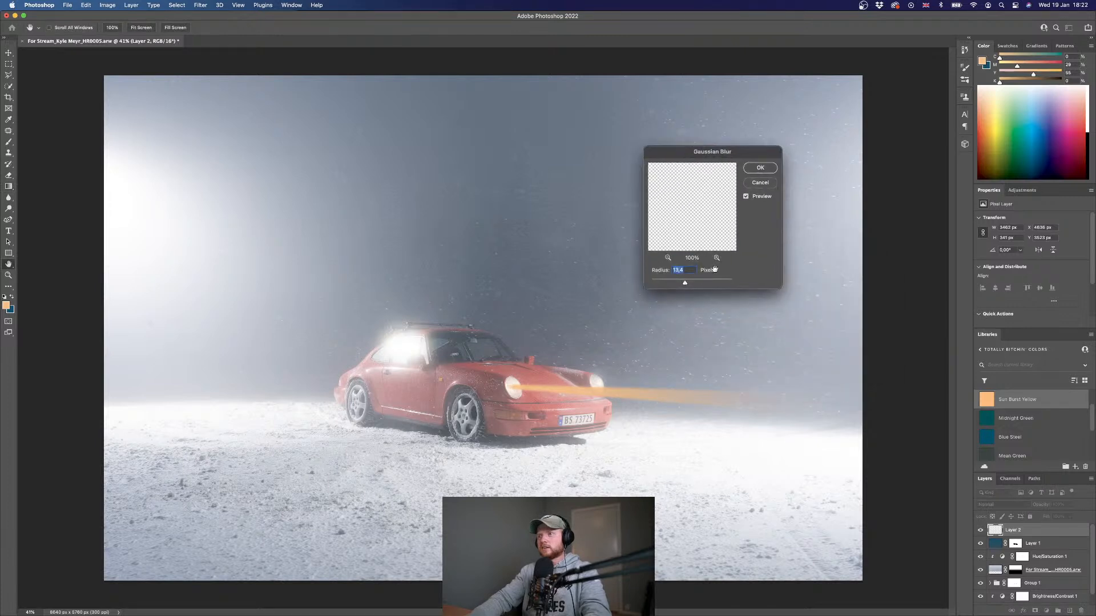
{"action": "left_click_drag", "start_coordinate": [694, 284], "coordinate": [693, 284]}
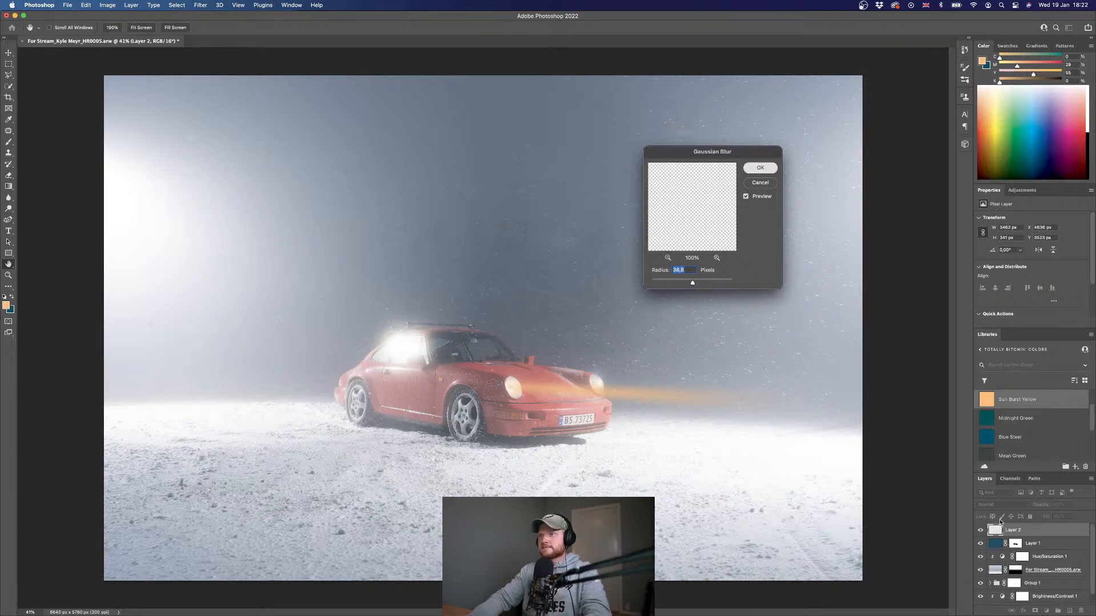
{"action": "key", "text": "Return"}
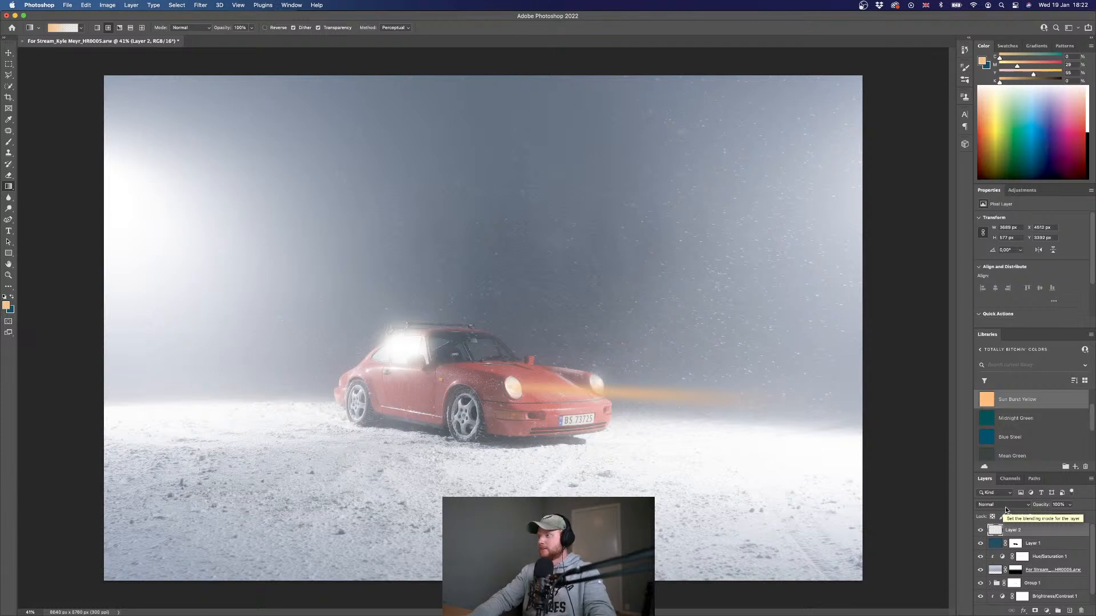
{"action": "left_click", "coordinate": [1005, 509]}
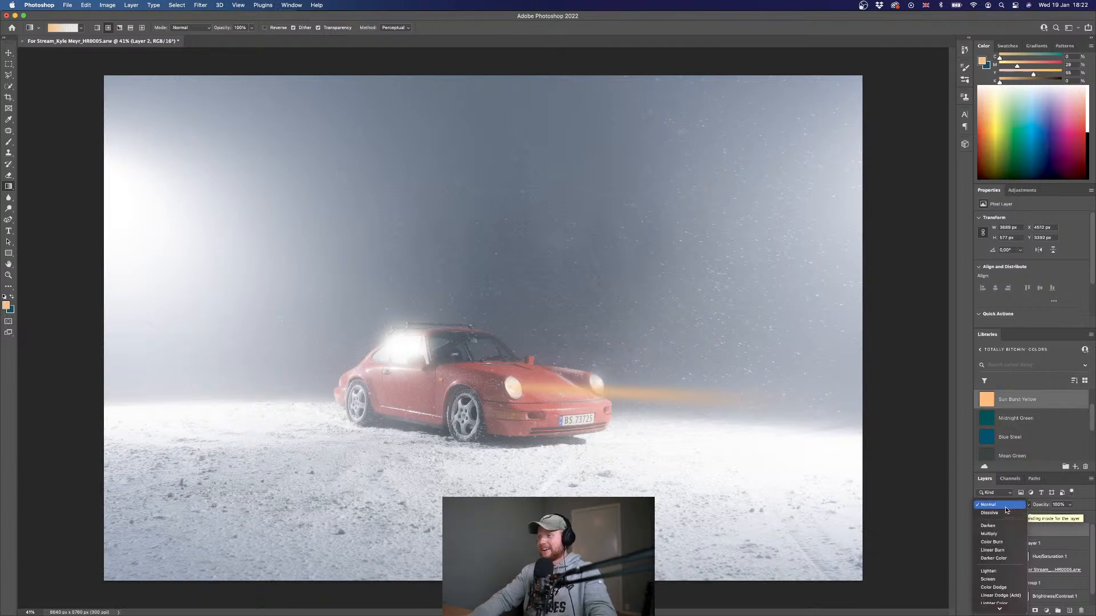
{"action": "left_click", "coordinate": [988, 580]}
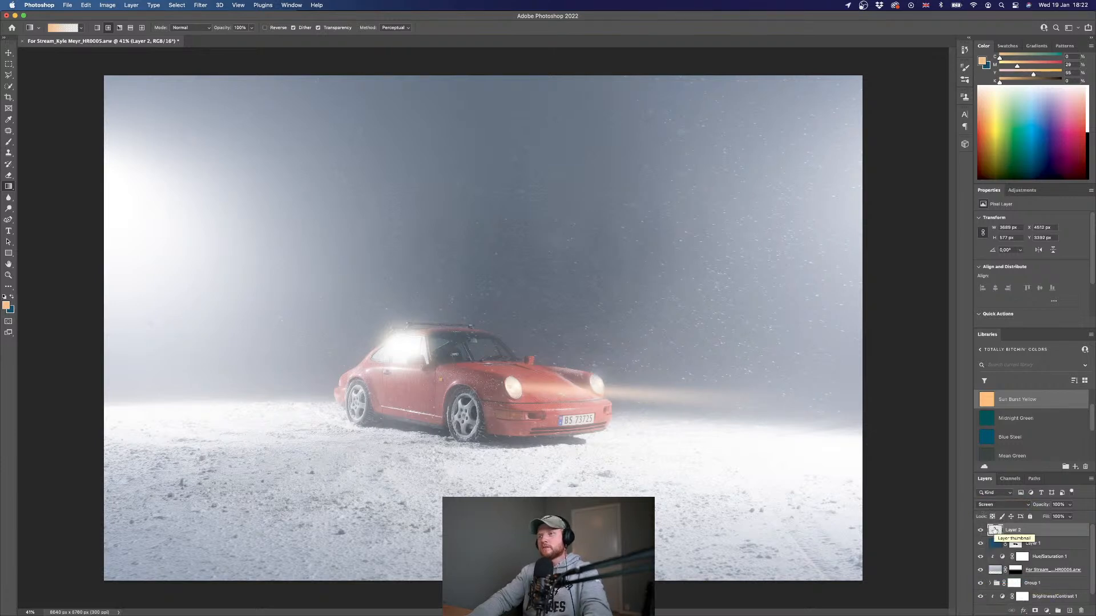
Add a layer mask to the beam layer and fade the beam's far end with black linear gradients drawn toward the car.
{"action": "left_click", "coordinate": [1034, 610]}
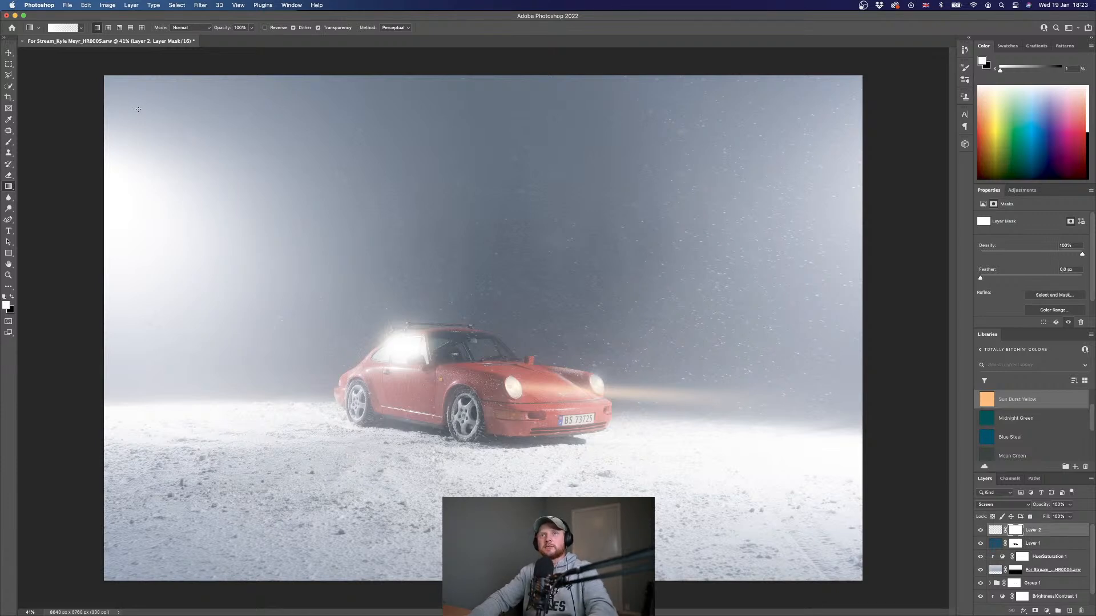
{"action": "key", "text": "x"}
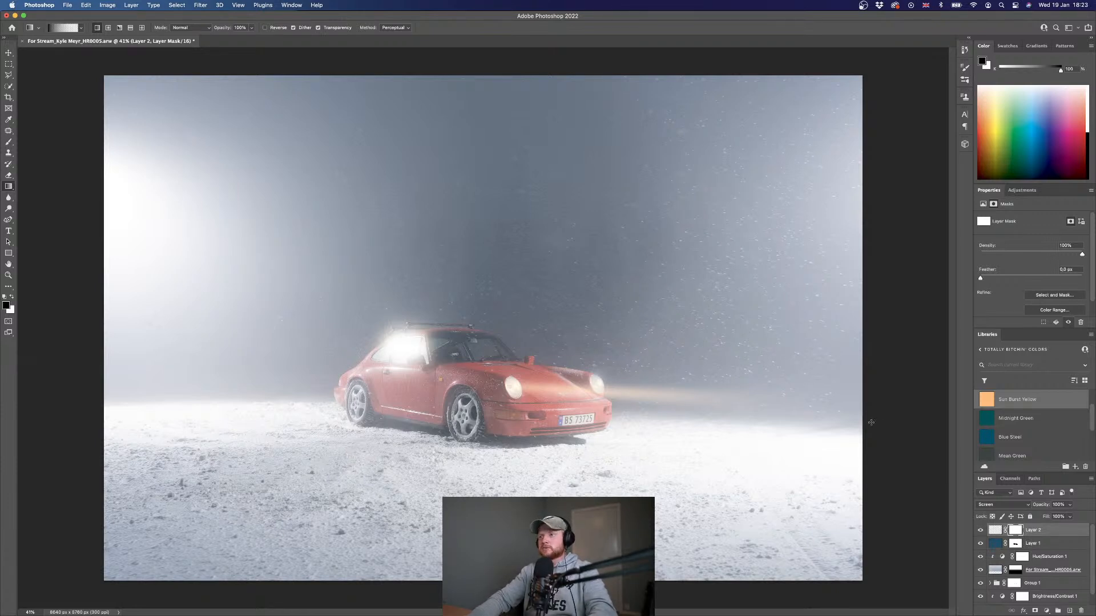
{"action": "left_click_drag", "start_coordinate": [870, 423], "coordinate": [613, 422]}
{"action": "left_click_drag", "start_coordinate": [804, 395], "coordinate": [498, 397]}
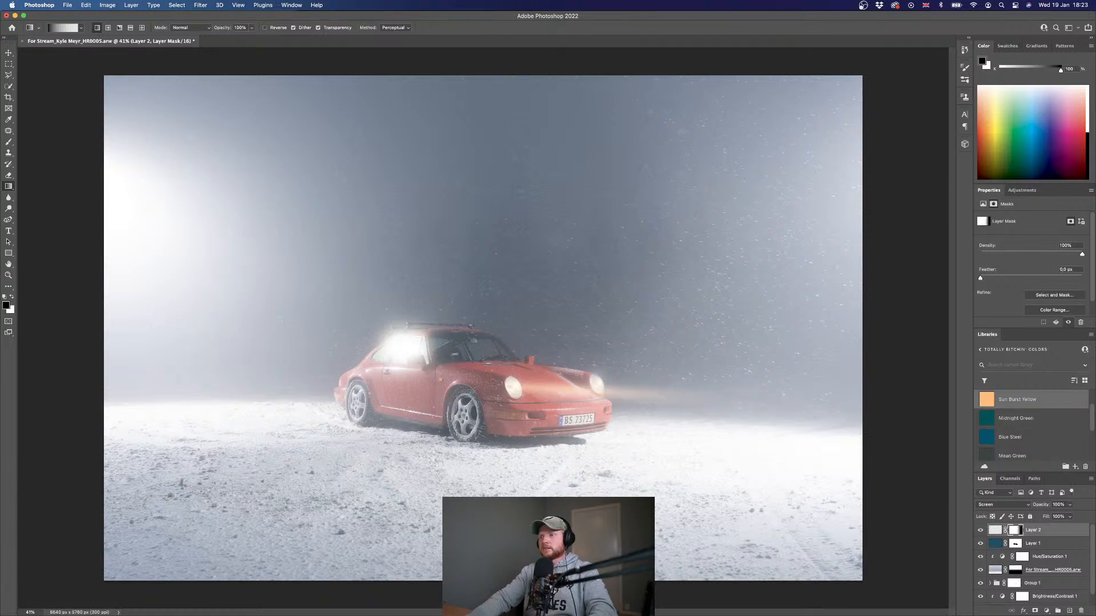
{"action": "left_click_drag", "start_coordinate": [776, 392], "coordinate": [567, 392]}
Try fading the beam over the hood with a short downward black gradient on its mask, and undo it.
{"action": "left_click_drag", "start_coordinate": [534, 385], "coordinate": [541, 406]}
{"action": "key", "text": "super+z"}
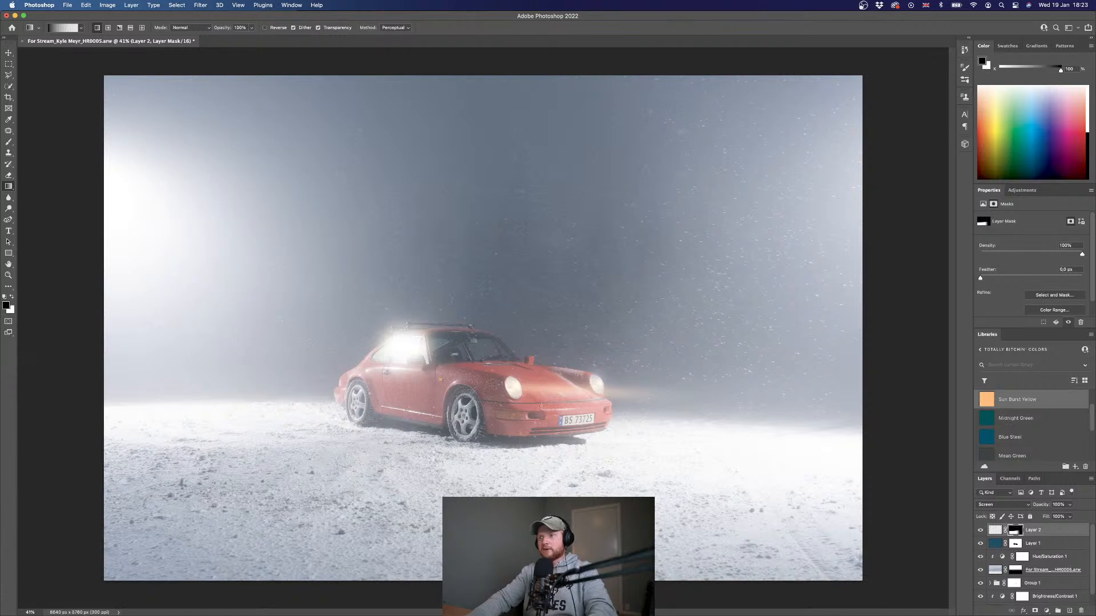
{"action": "key", "text": "super+z"}
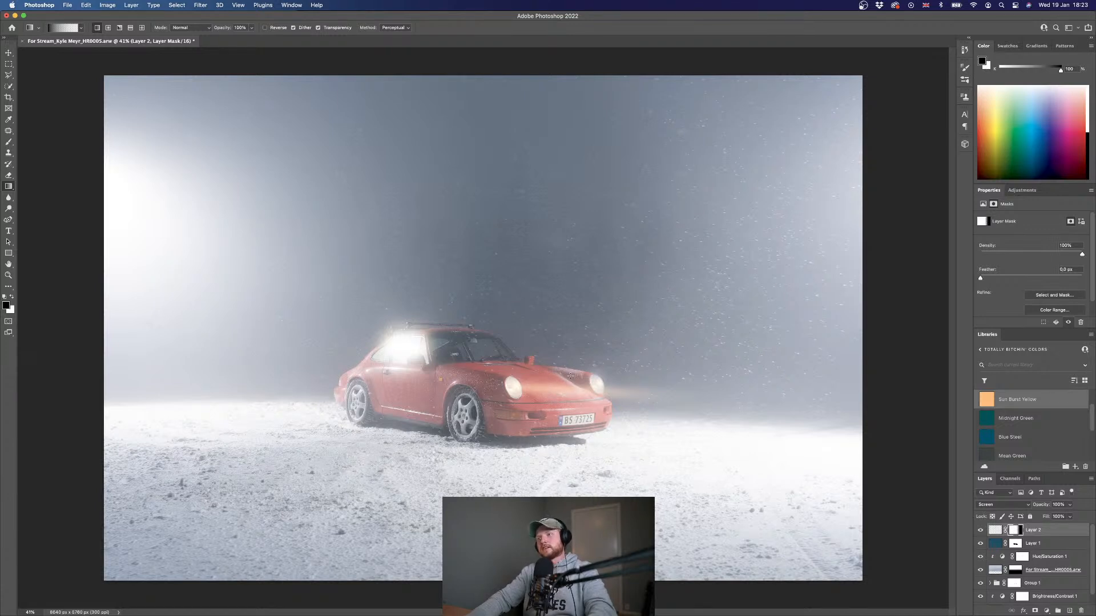
Trim the beam over the hood and beside the nearer headlight with short downward black gradients on its mask.
{"action": "left_click_drag", "start_coordinate": [527, 376], "coordinate": [530, 388]}
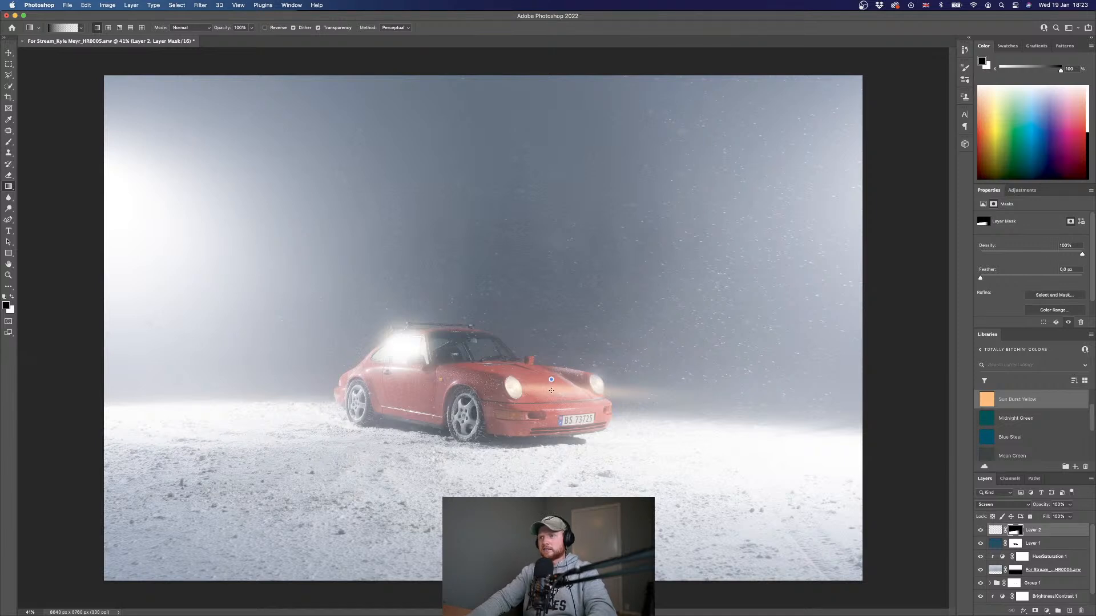
{"action": "left_click_drag", "start_coordinate": [552, 379], "coordinate": [551, 390]}
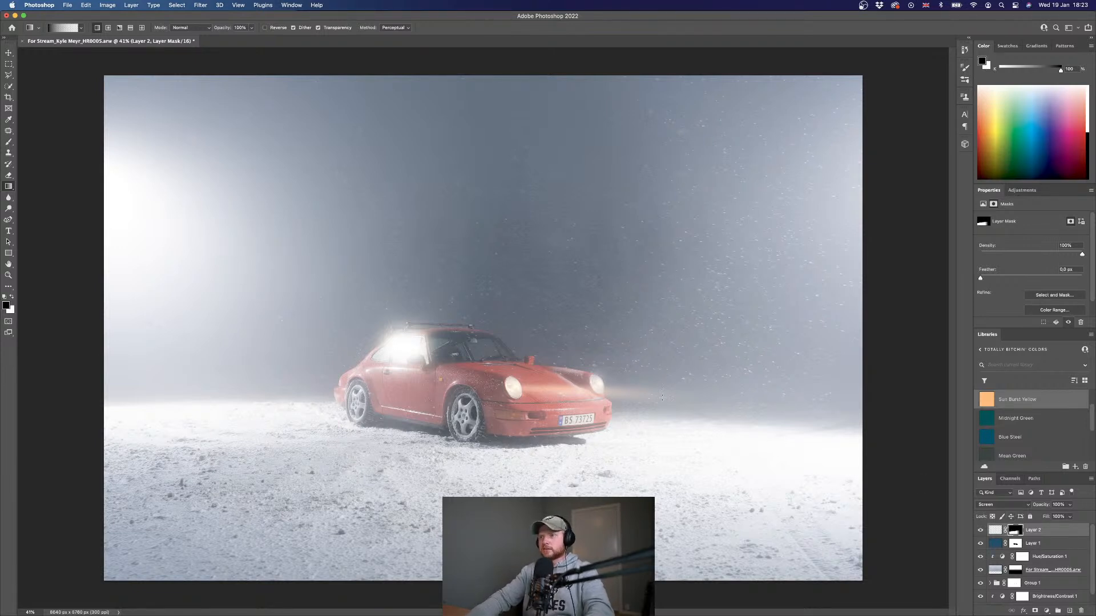
{"action": "left_click_drag", "start_coordinate": [515, 398], "coordinate": [500, 407]}
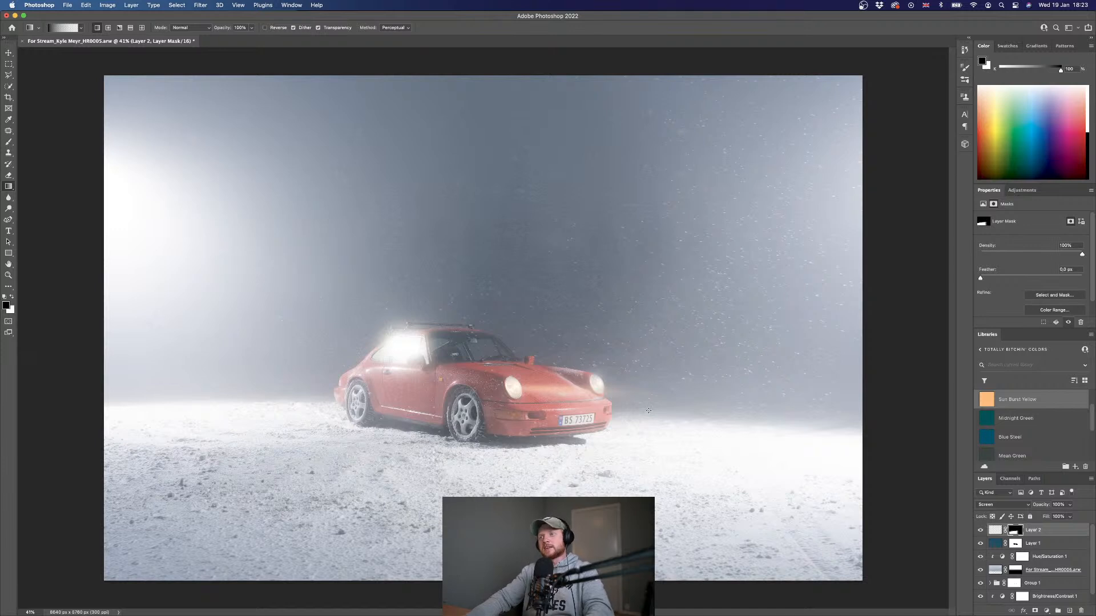
Duplicate the headlight beam layer and move the copy over to the car's other headlight.
{"action": "left_click", "coordinate": [993, 530]}
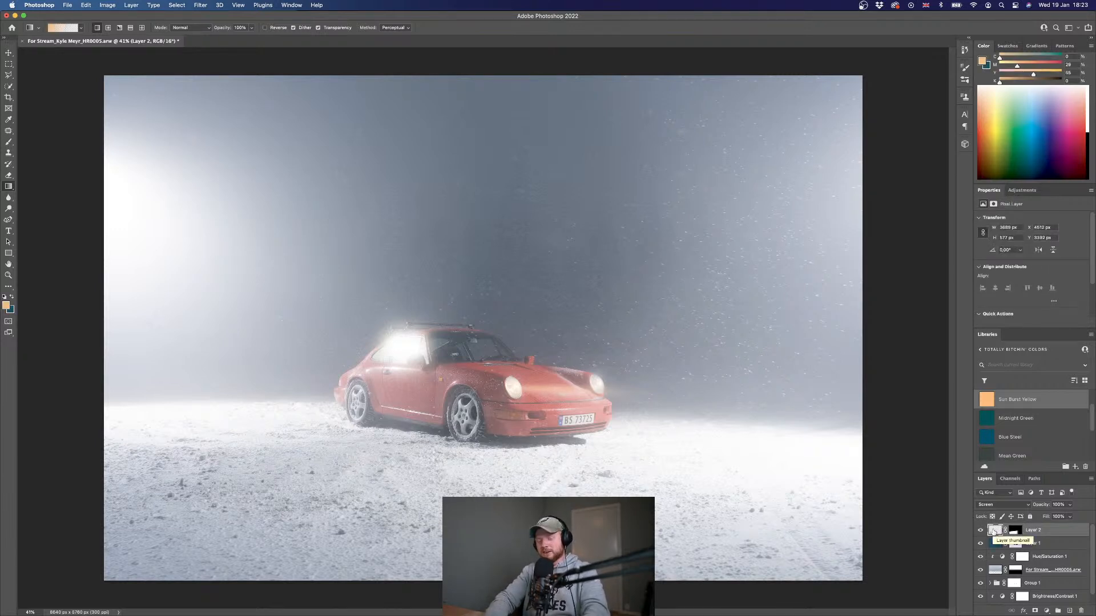
{"action": "key", "text": "super+j"}
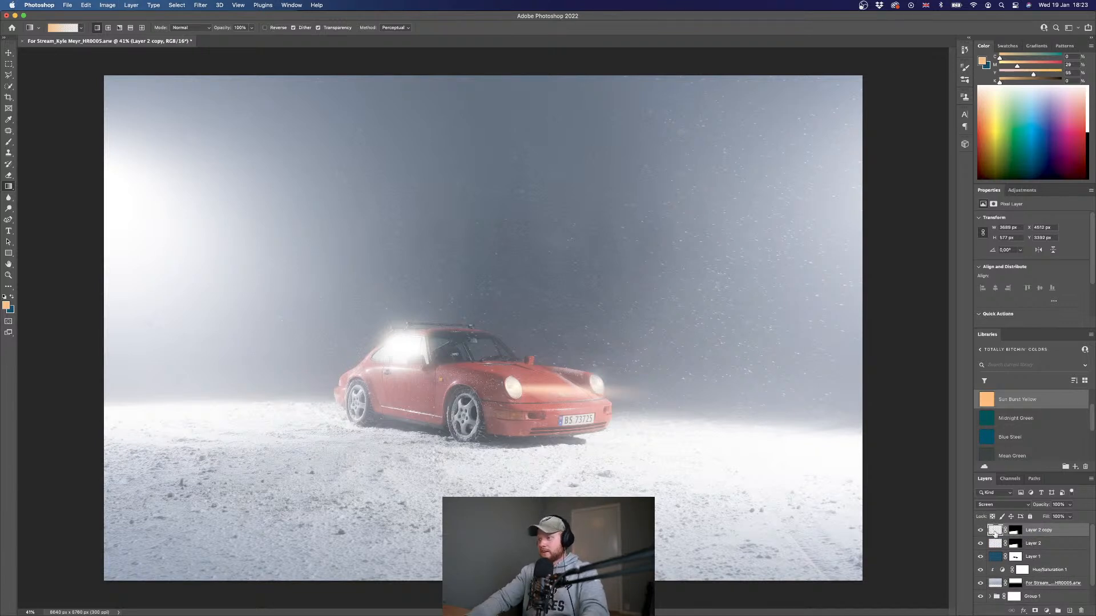
{"action": "key", "text": "v"}
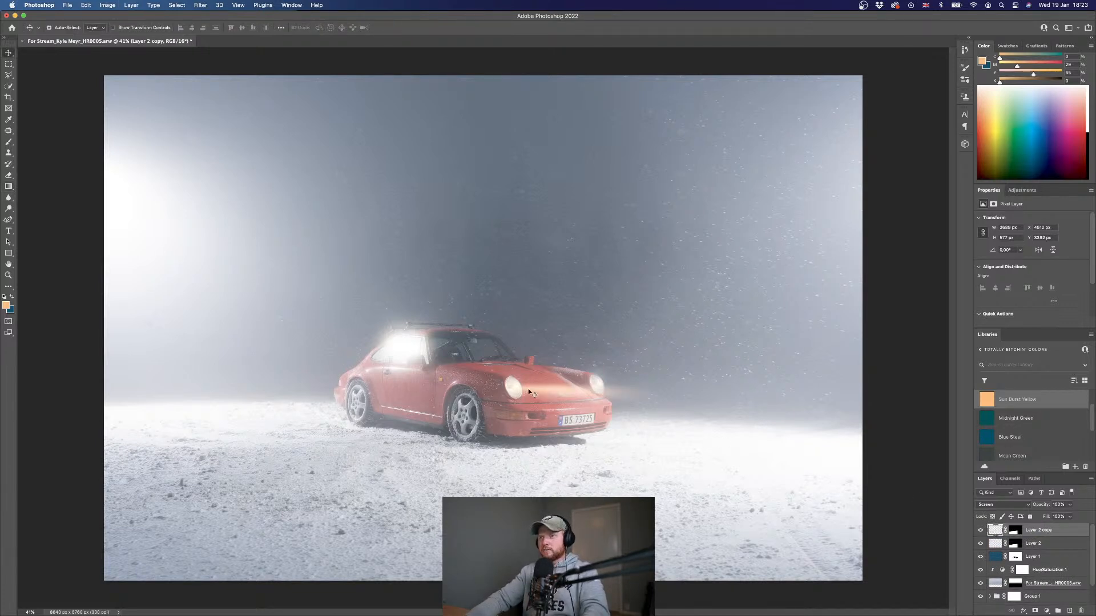
{"action": "left_click_drag", "start_coordinate": [593, 386], "coordinate": [611, 386]}
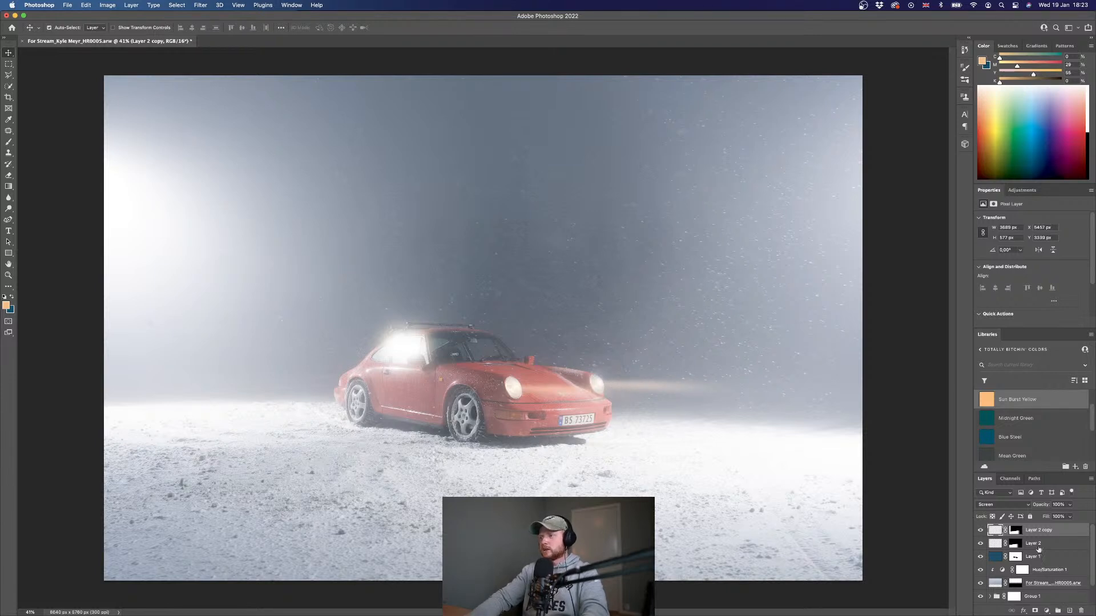
Set the opacity of Layer 2 to 40% and of Layer 2 copy to 22%.
{"action": "left_click", "coordinate": [994, 543]}
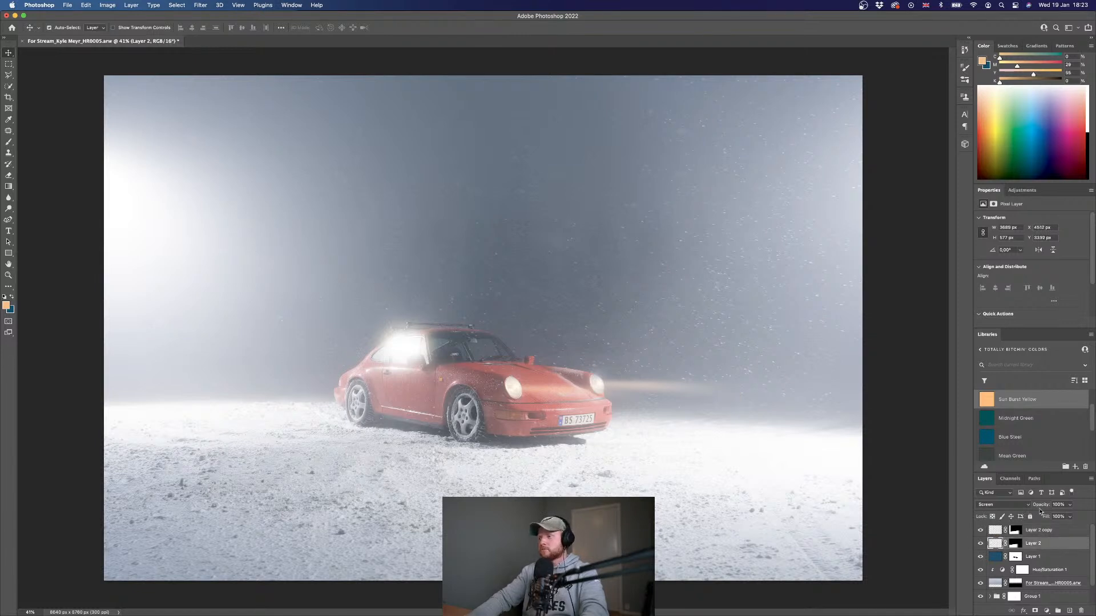
{"action": "left_click_drag", "start_coordinate": [1042, 506], "coordinate": [971, 508]}
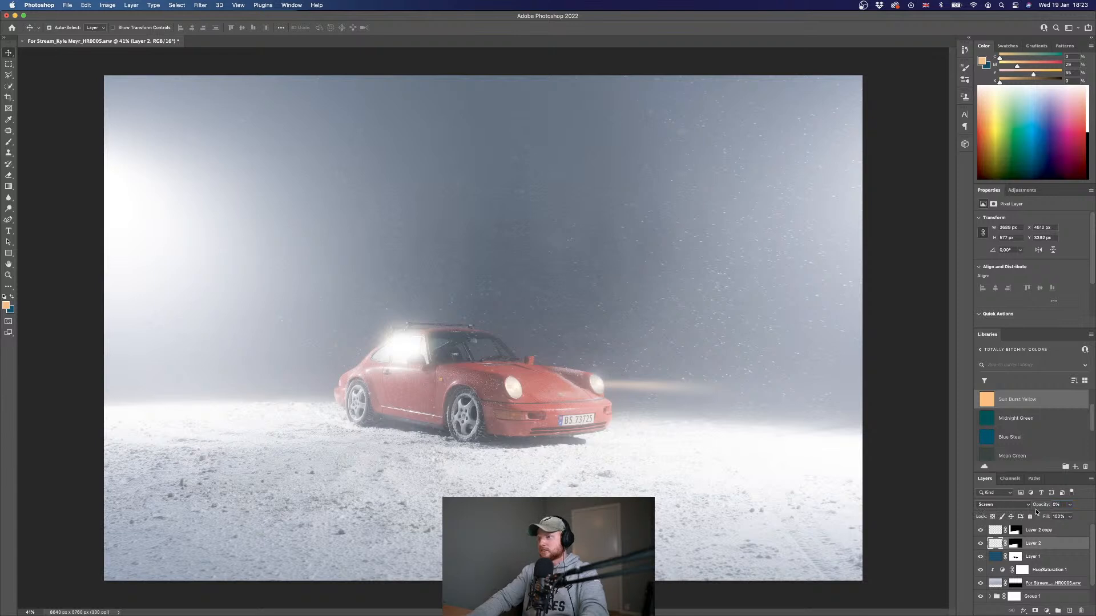
{"action": "mouse_move", "coordinate": [1040, 508]}
{"action": "left_mouse_down"}
{"action": "mouse_move", "coordinate": [1056, 509]}
{"action": "mouse_move", "coordinate": [1045, 507]}
{"action": "left_mouse_up"}
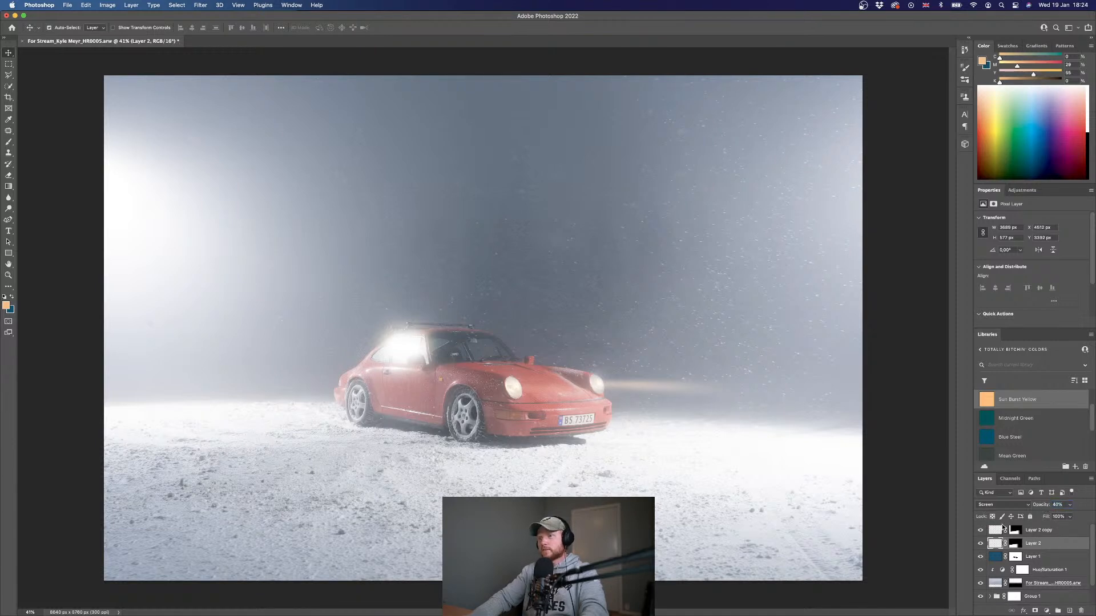
{"action": "key", "text": "alt+bracketright"}
{"action": "left_click_drag", "start_coordinate": [1043, 505], "coordinate": [910, 510]}
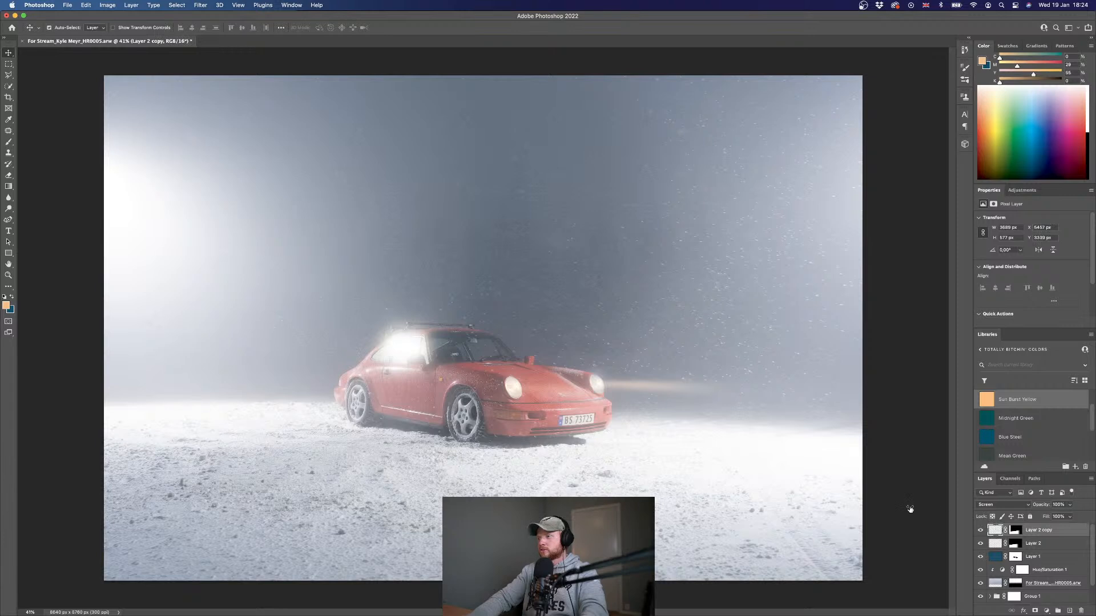
{"action": "left_click_drag", "start_coordinate": [1044, 505], "coordinate": [1047, 506]}
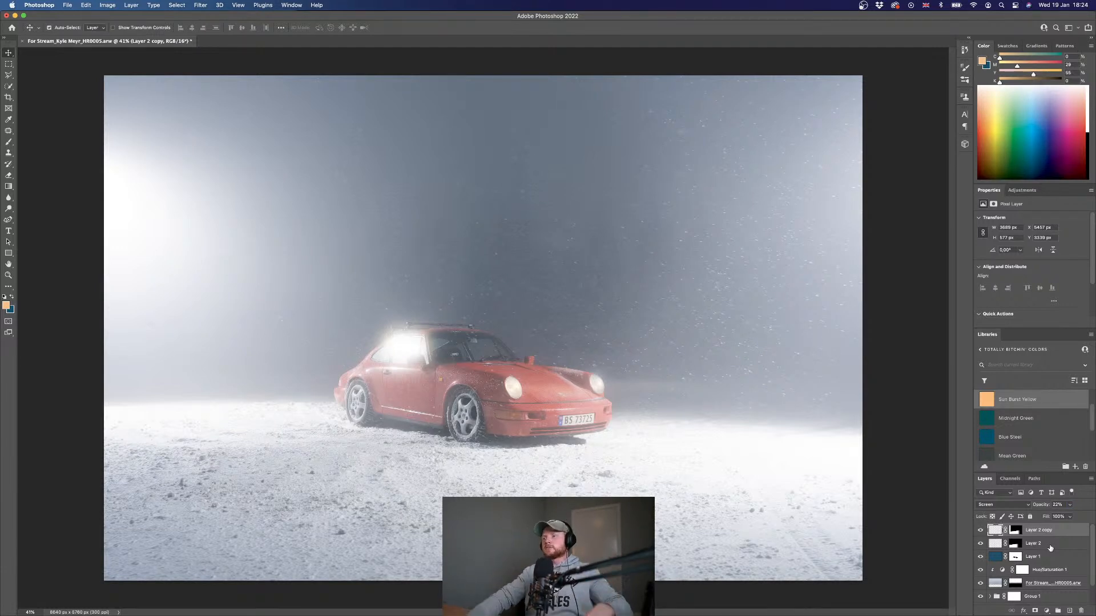
Fade the headlight beam on Layer 2 copy's mask with a short horizontal black linear gradient ahead of the car, then reselect the layer's pixels.
{"action": "left_click", "coordinate": [1015, 530]}
{"action": "key", "text": "g"}
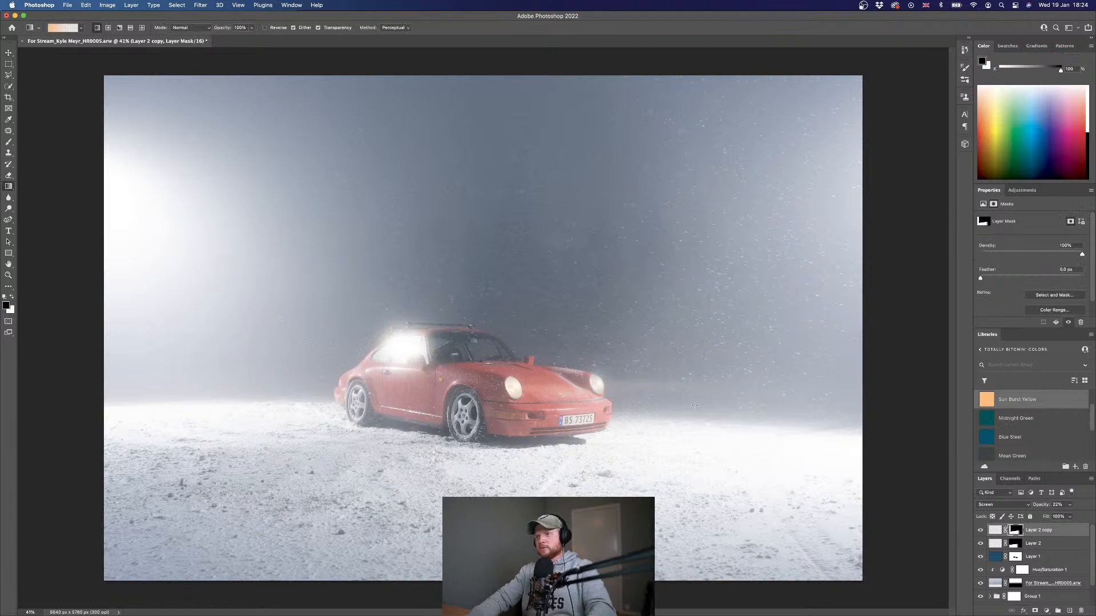
{"action": "left_click_drag", "start_coordinate": [766, 378], "coordinate": [669, 380]}
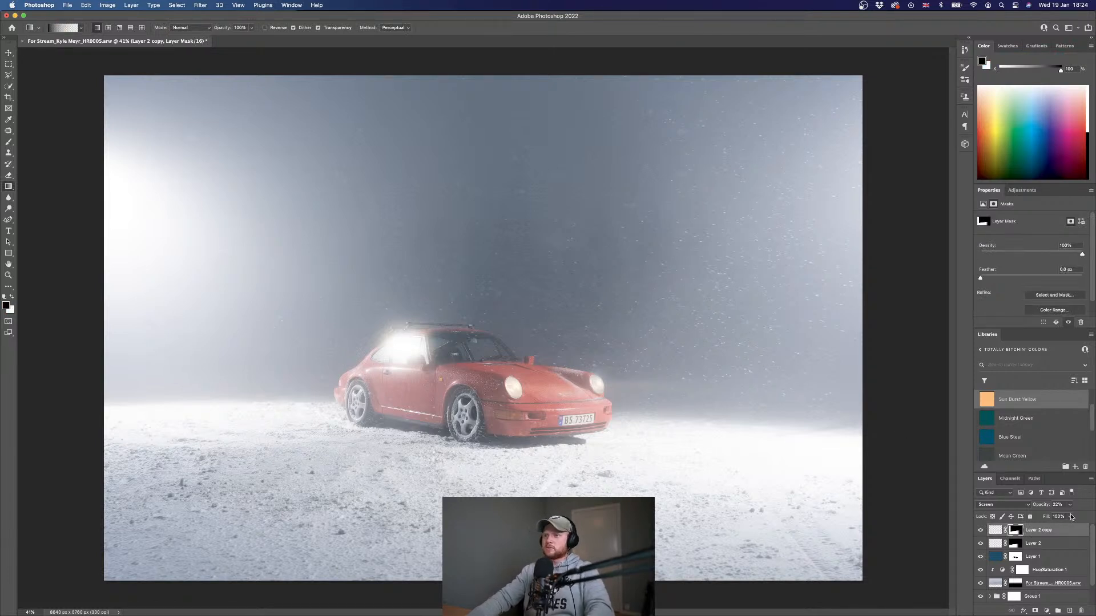
{"action": "left_click", "coordinate": [1063, 534]}
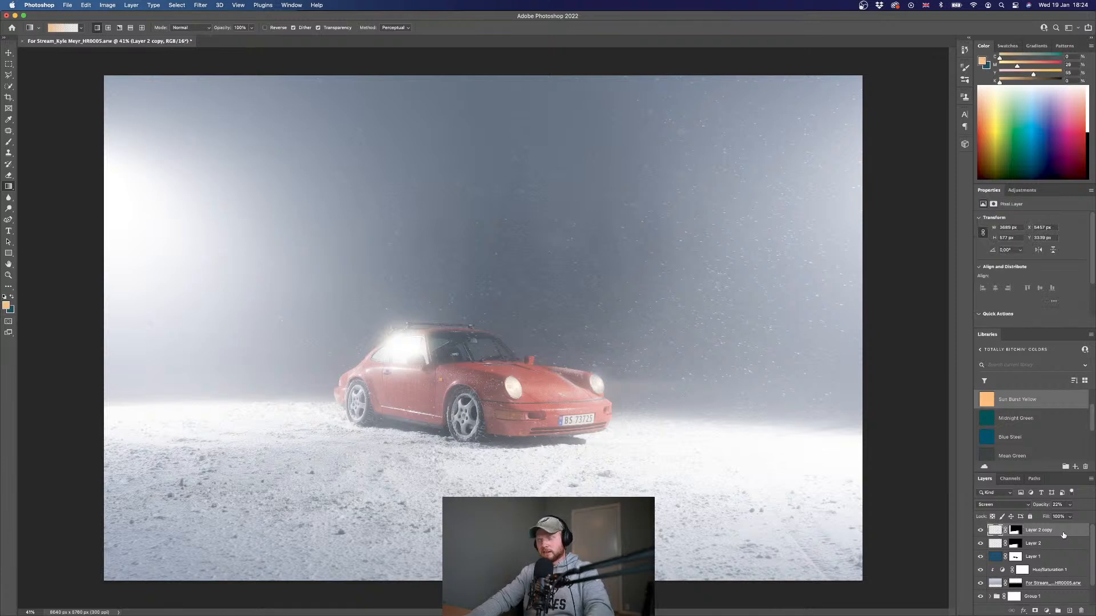
Save the composite and switch to Lightroom Classic to continue editing the TIFF.
{"action": "key", "text": "super+s"}
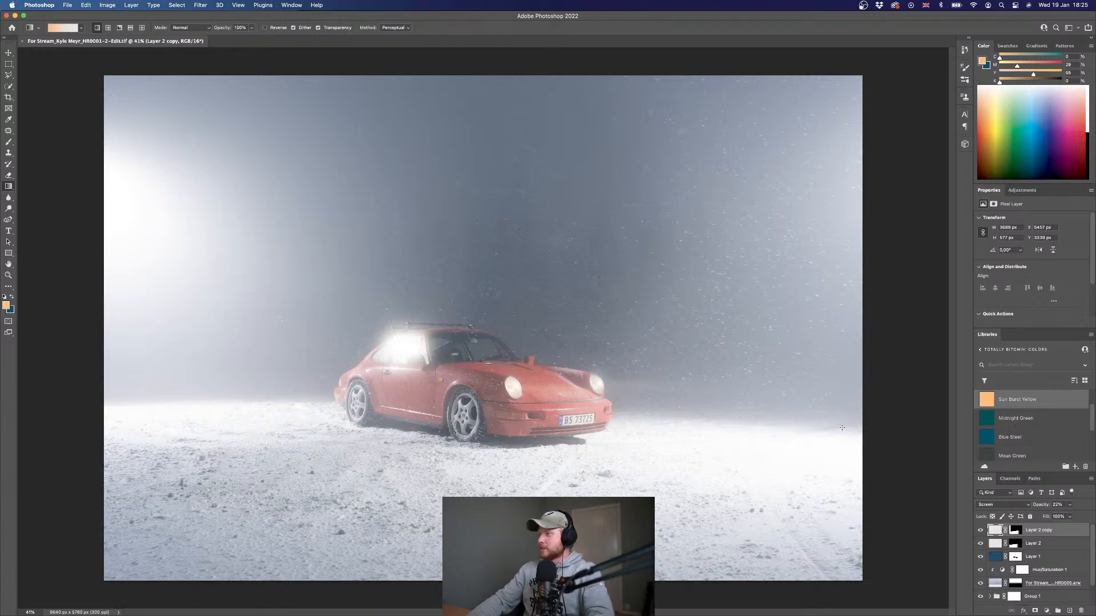
{"action": "key", "text": "ctrl+Right"}
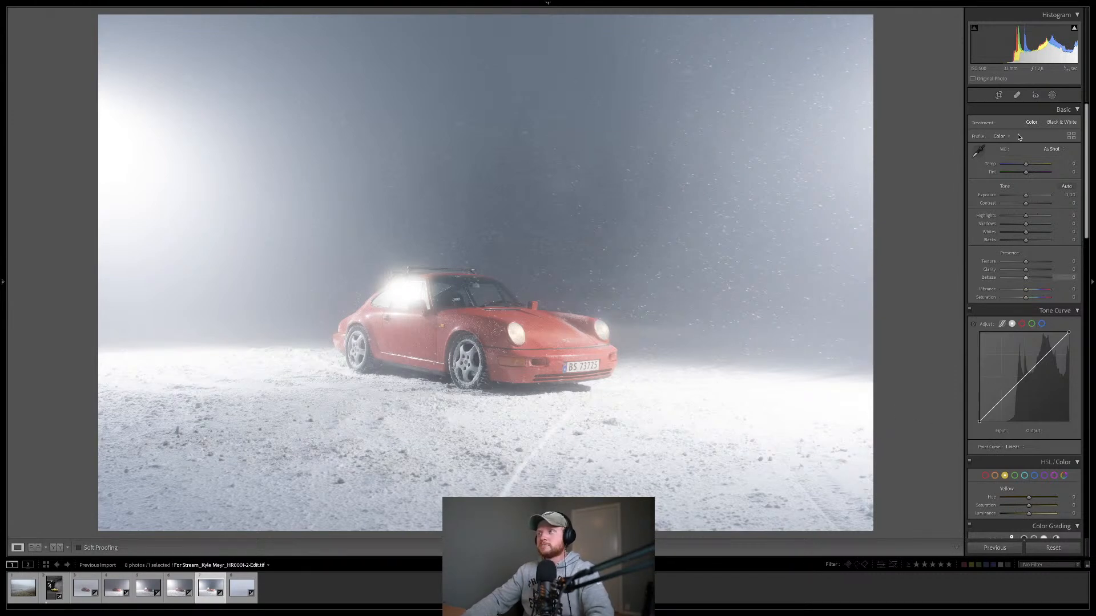
Set the photo's contrast to +18 and highlights to -81.
{"action": "left_click", "coordinate": [1029, 204]}
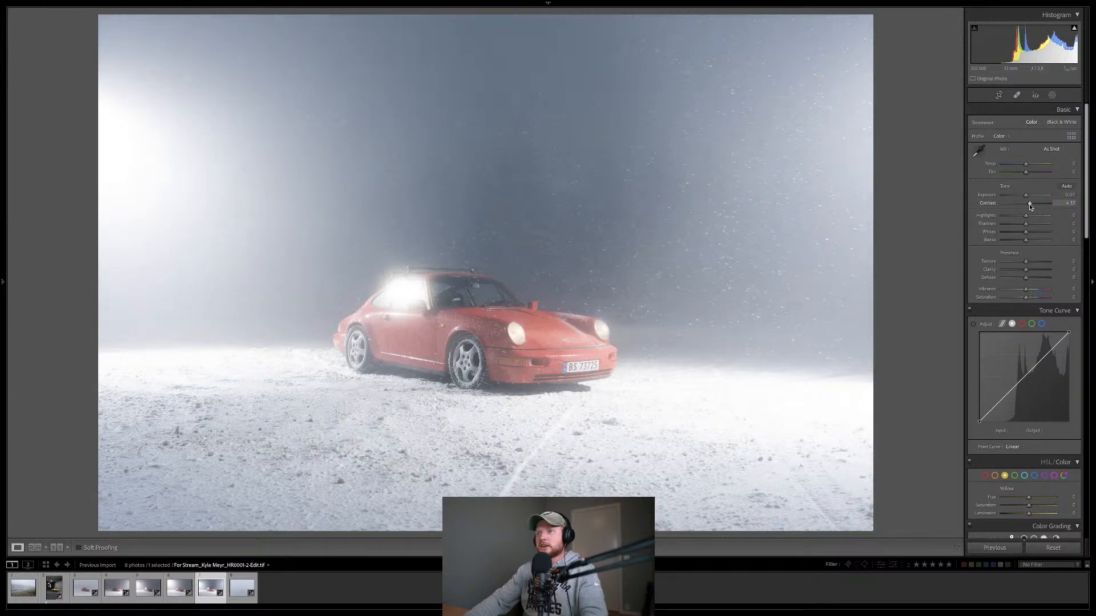
{"action": "left_click_drag", "start_coordinate": [1029, 203], "coordinate": [1006, 218]}
{"action": "left_click", "coordinate": [1002, 217]}
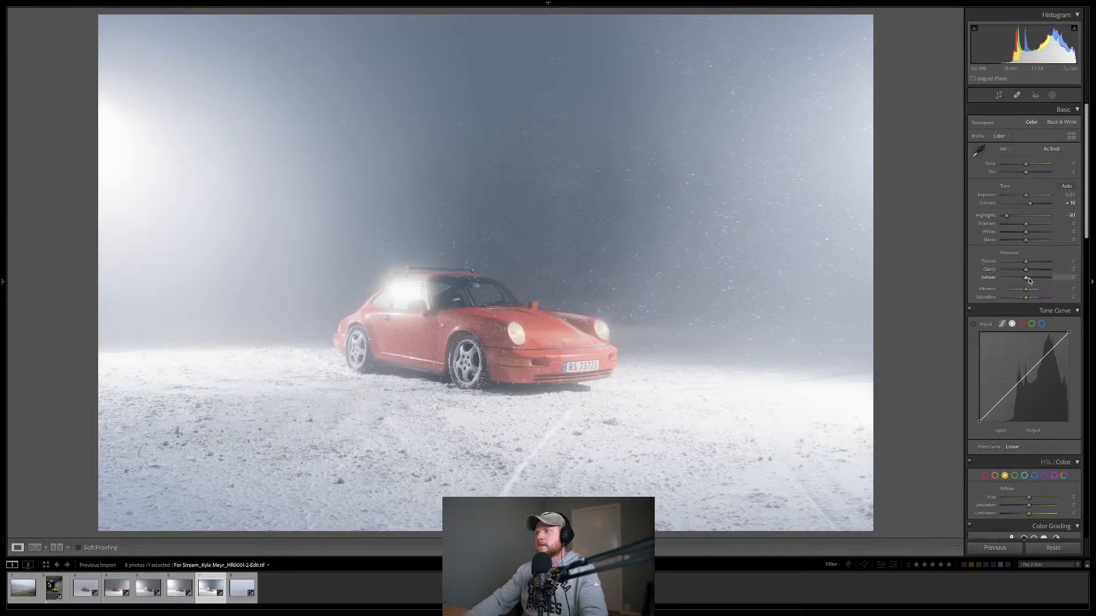
Fine-tune the basic adjustments with dehaze +7, clarity +21, blacks -20 and exposure -0.10.
{"action": "left_click_drag", "start_coordinate": [1026, 278], "coordinate": [1029, 279]}
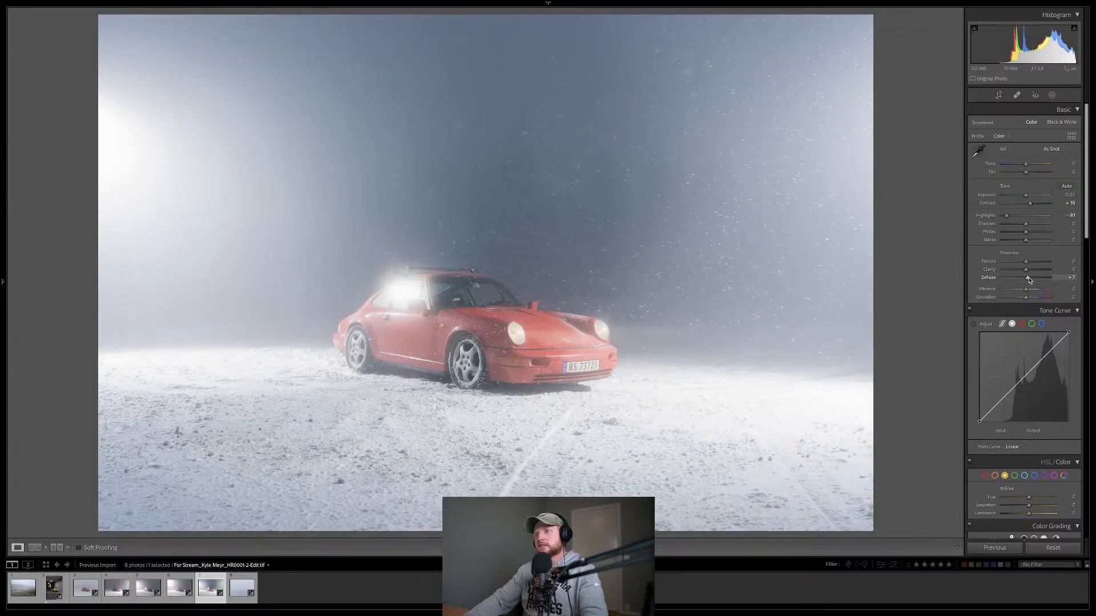
{"action": "left_click_drag", "start_coordinate": [1027, 271], "coordinate": [1030, 272]}
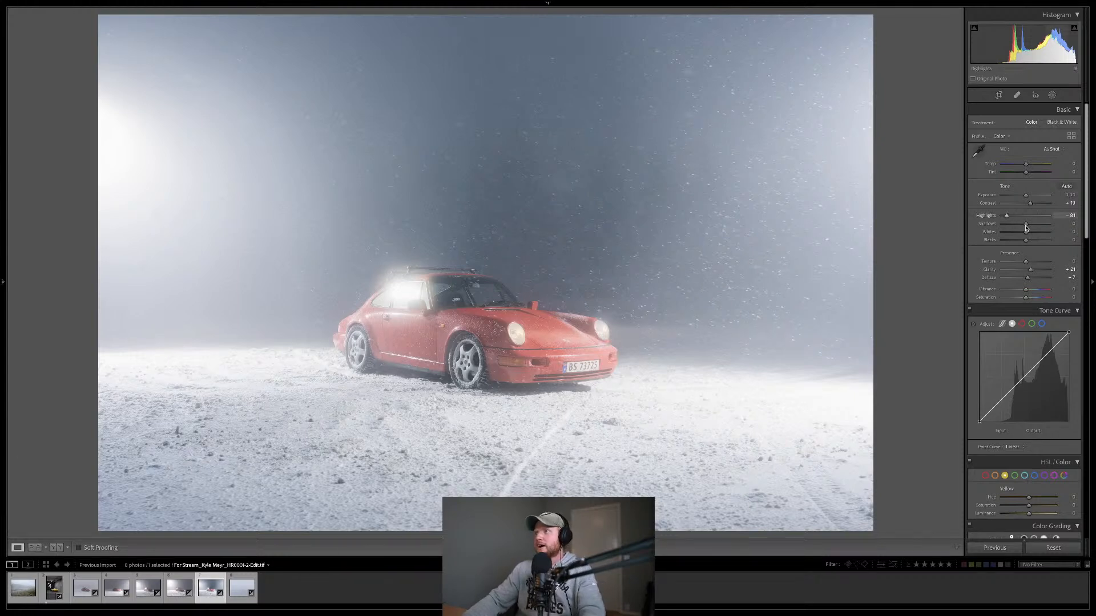
{"action": "left_click_drag", "start_coordinate": [1025, 240], "coordinate": [1020, 243]}
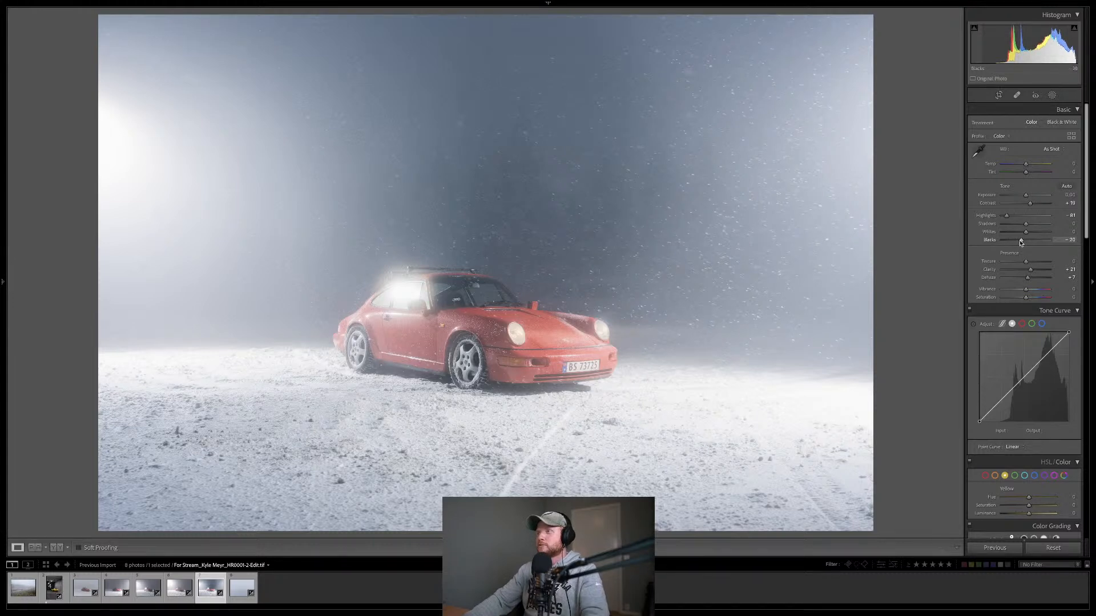
{"action": "left_click_drag", "start_coordinate": [1025, 232], "coordinate": [1026, 198]}
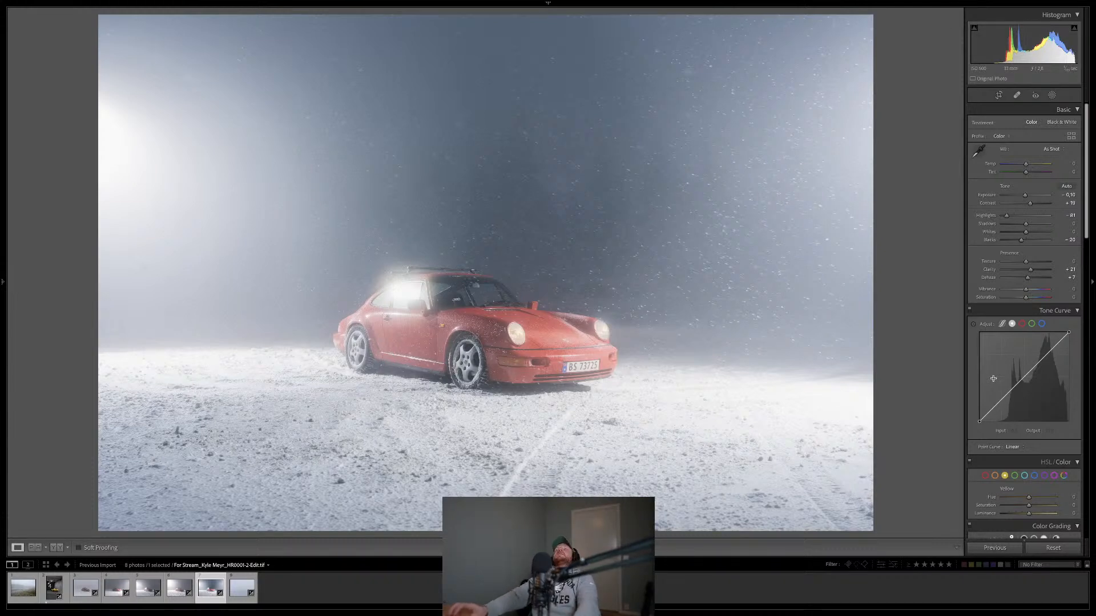
Raise the saturation of the reds to about +45 and fine-tune their luminance.
{"action": "left_click", "coordinate": [986, 477]}
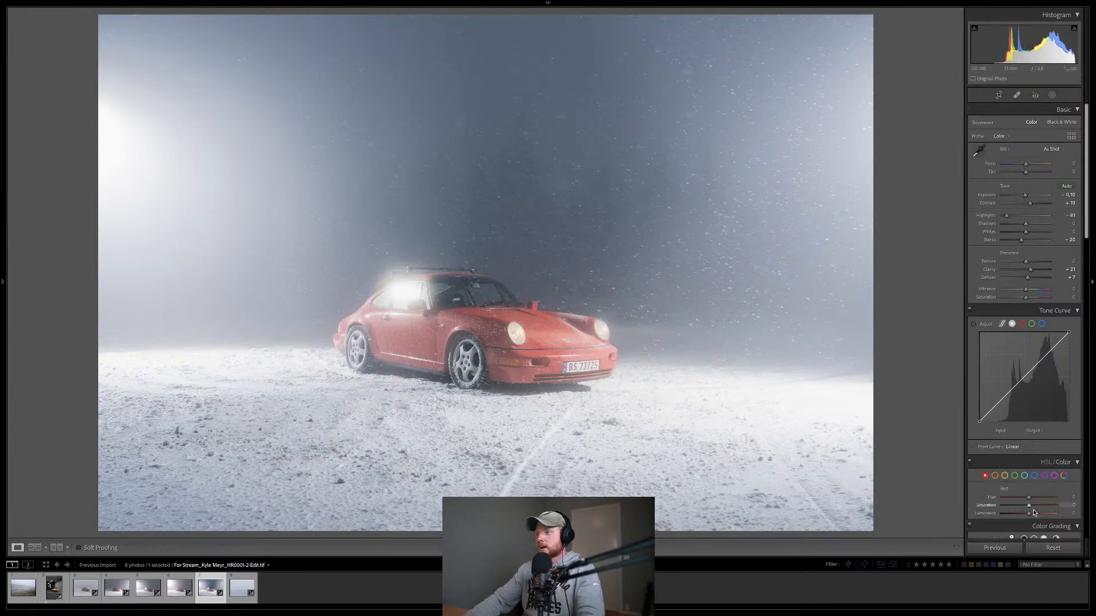
{"action": "mouse_move", "coordinate": [1028, 508]}
{"action": "left_mouse_down"}
{"action": "mouse_move", "coordinate": [1040, 509]}
{"action": "mouse_move", "coordinate": [1008, 509]}
{"action": "mouse_move", "coordinate": [1037, 509]}
{"action": "left_mouse_up"}
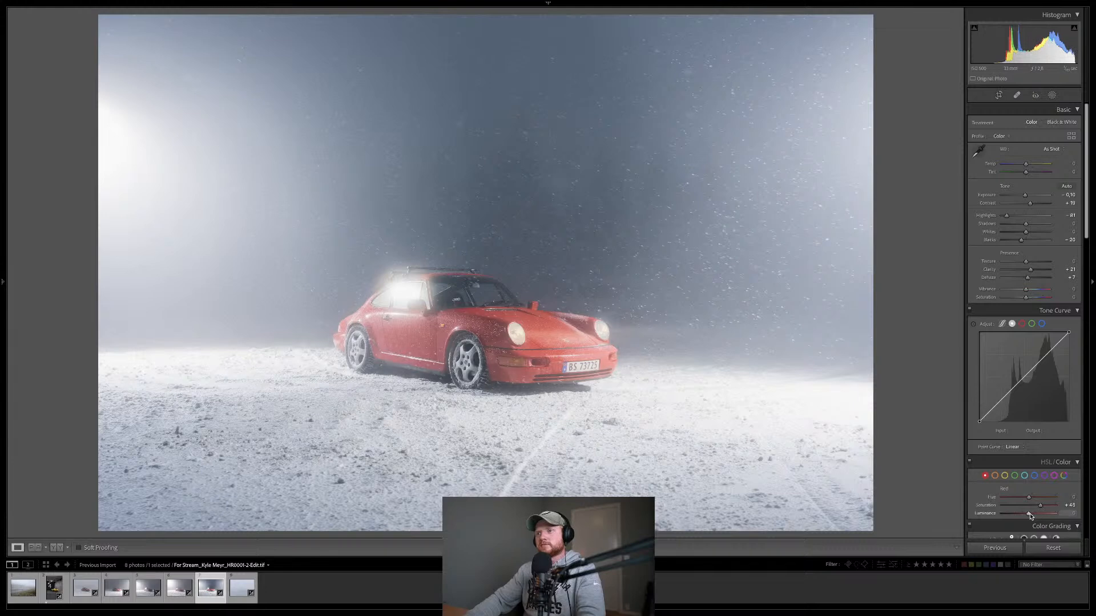
{"action": "left_click_drag", "start_coordinate": [1030, 516], "coordinate": [1028, 515]}
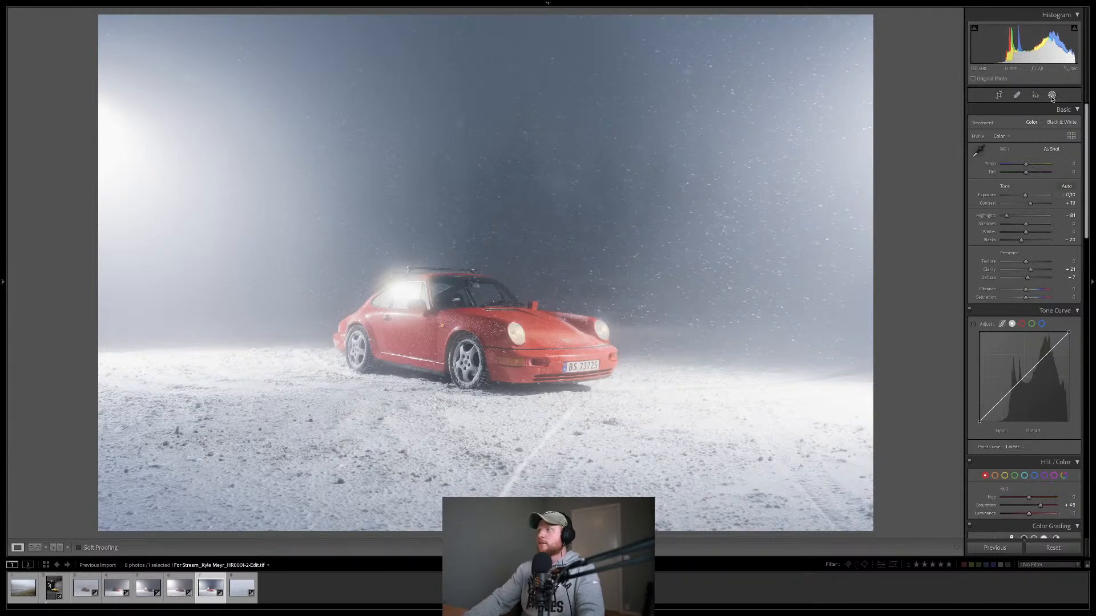
Add a subject mask covering the car, raise its dehaze slightly, and close masking.
{"action": "left_click", "coordinate": [1052, 96]}
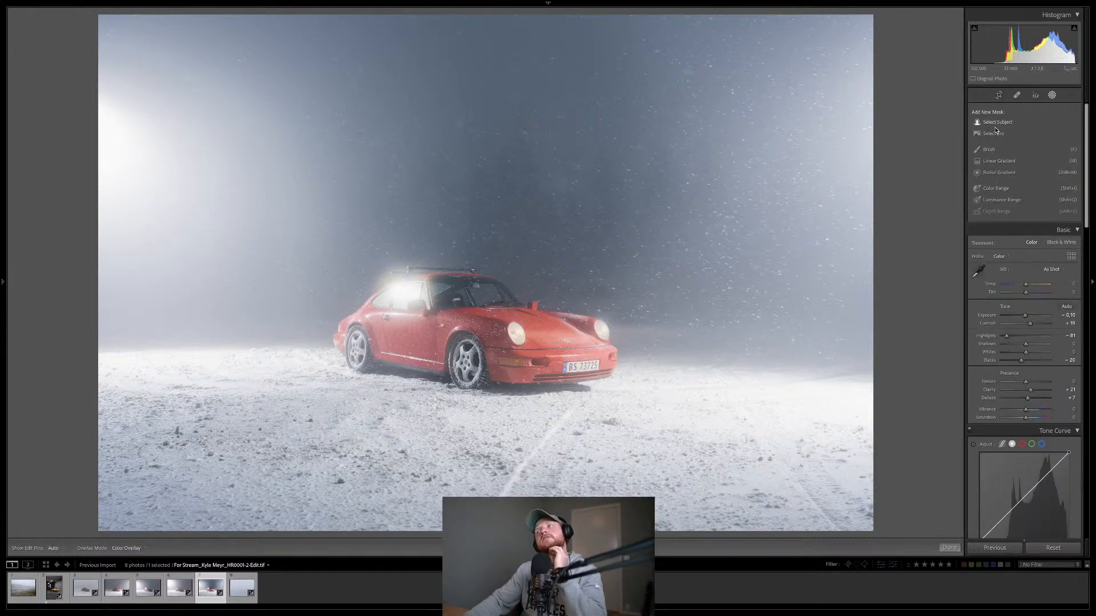
{"action": "left_click", "coordinate": [1006, 125]}
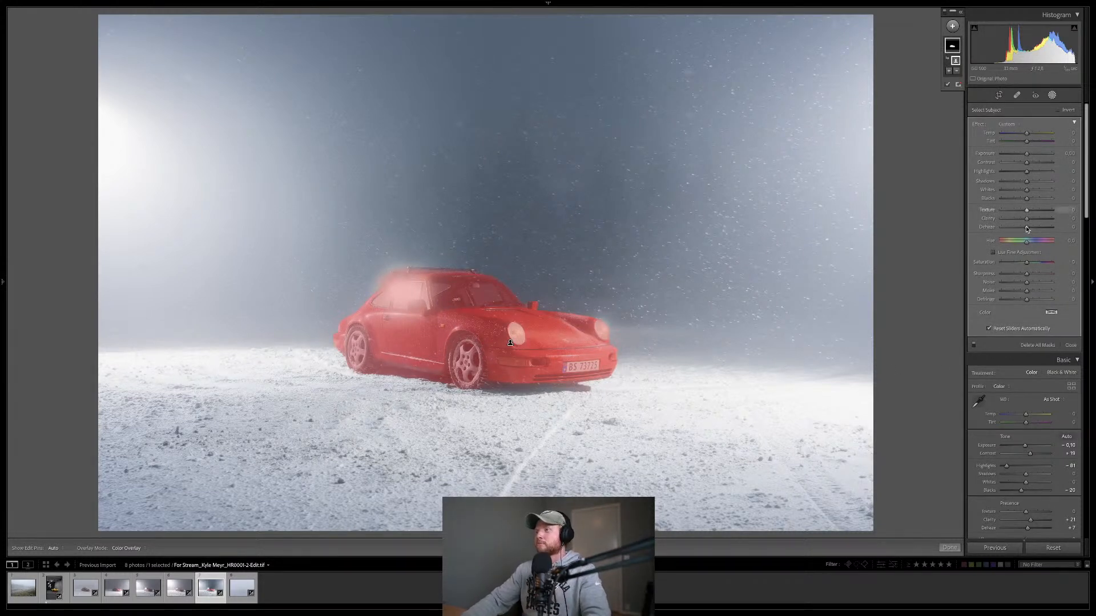
{"action": "left_click_drag", "start_coordinate": [1028, 230], "coordinate": [1031, 230]}
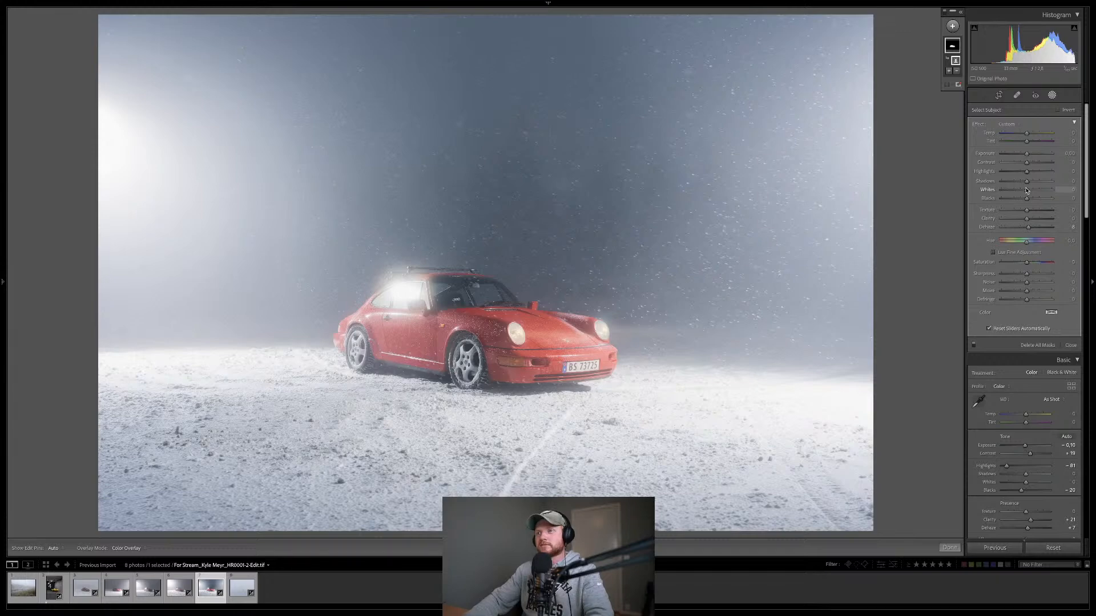
{"action": "left_click", "coordinate": [1070, 344]}
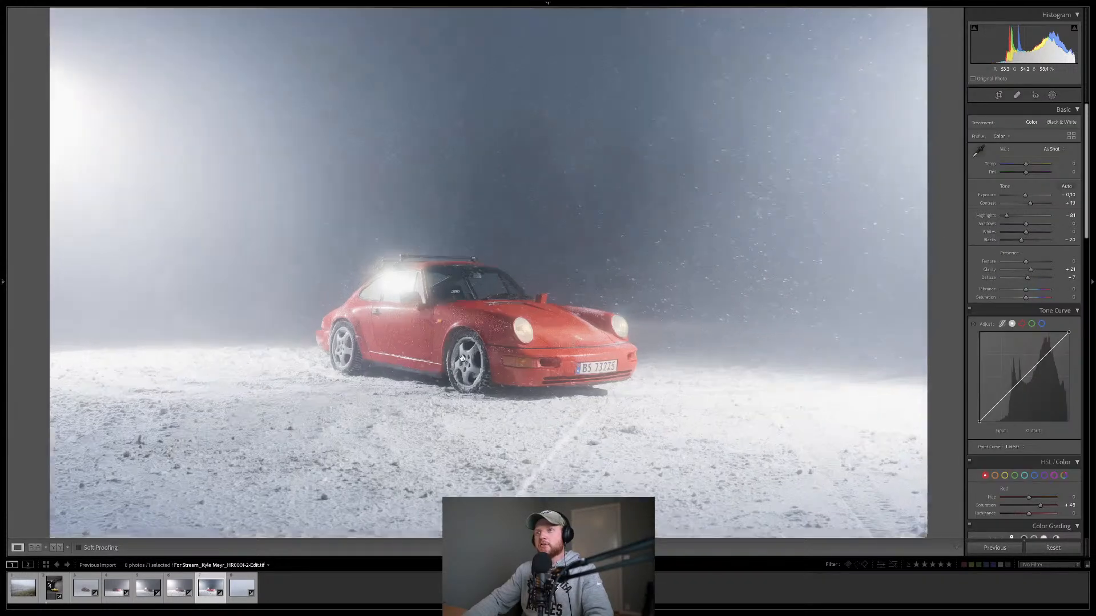
Add a brush mask for local work on the car, with exposure 0.45 and brush size 8.
{"action": "left_click", "coordinate": [462, 358]}
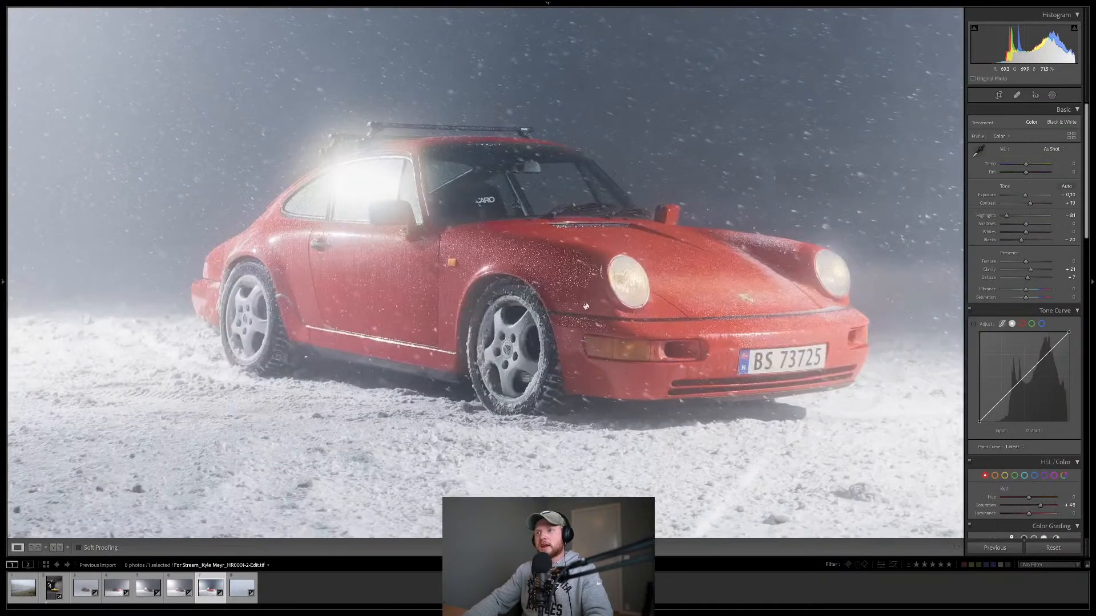
{"action": "left_click", "coordinate": [1053, 95]}
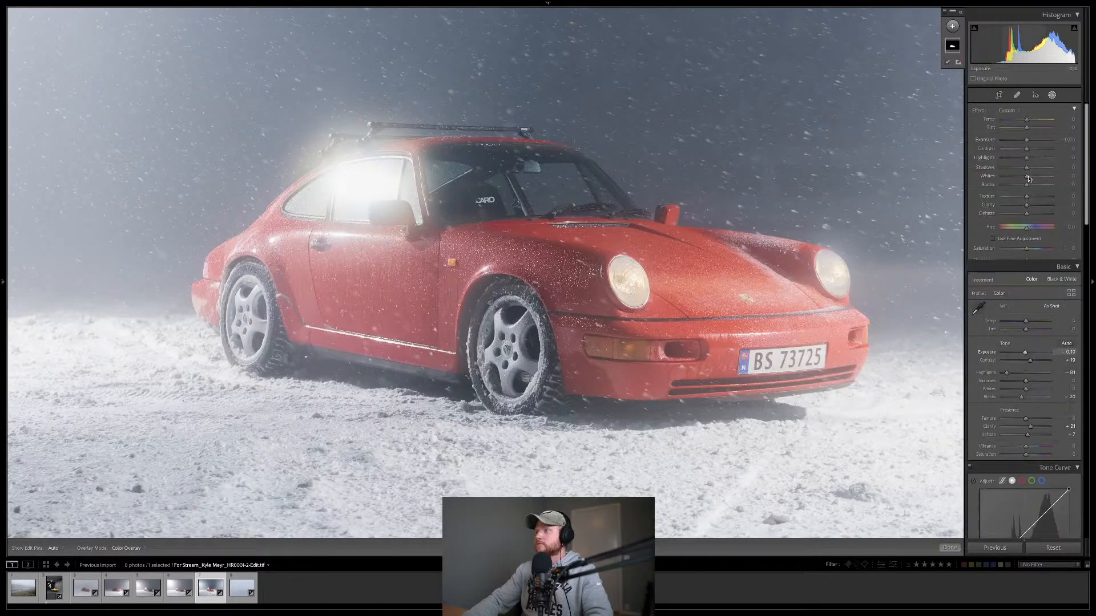
{"action": "left_click", "coordinate": [951, 26]}
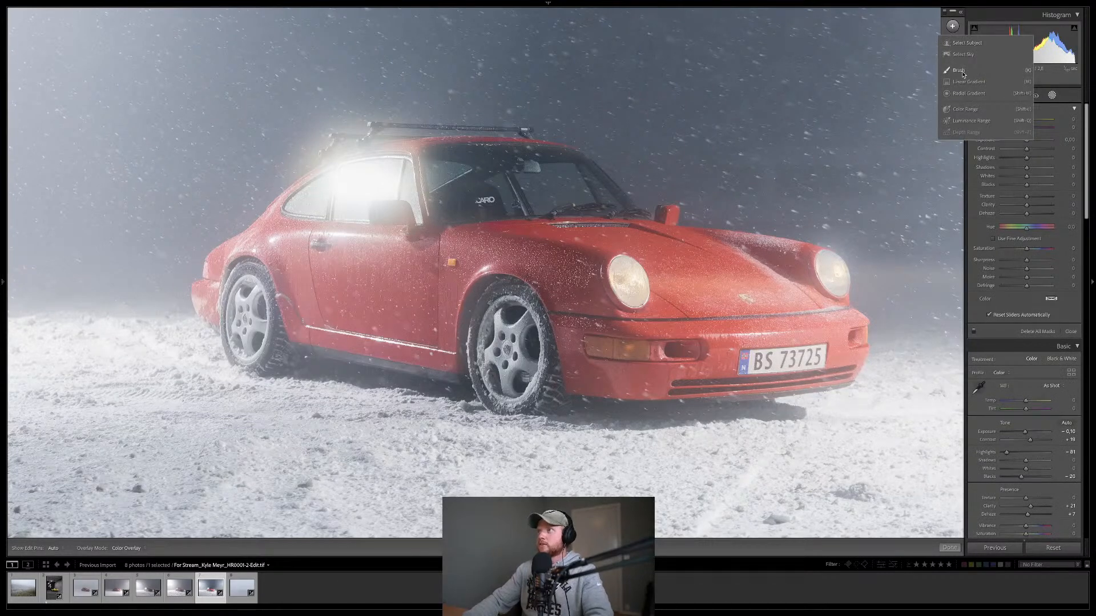
{"action": "left_click", "coordinate": [959, 70]}
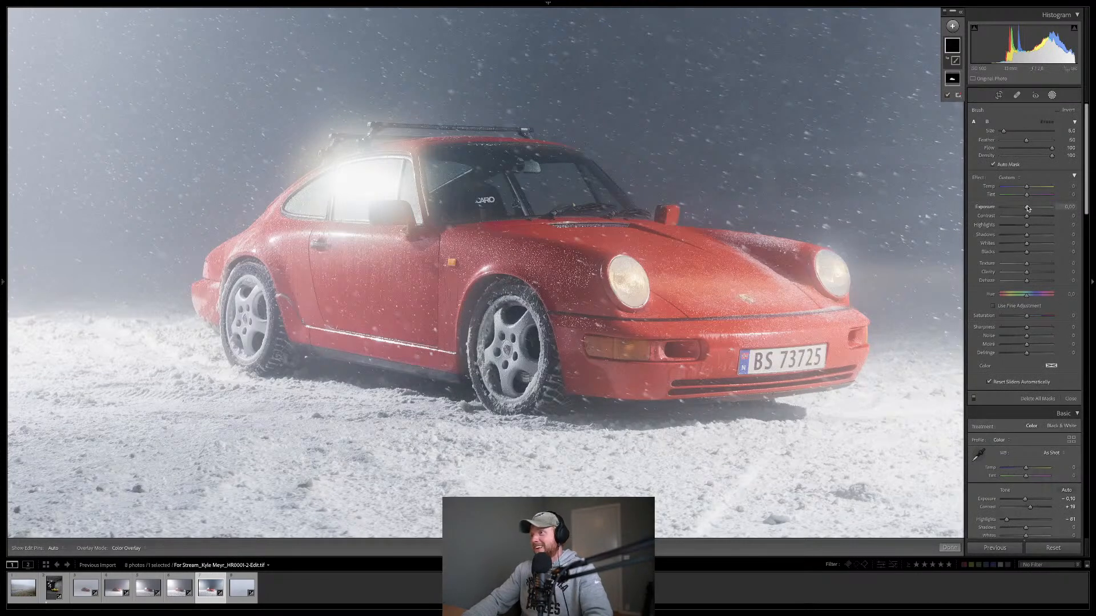
{"action": "left_click_drag", "start_coordinate": [1027, 207], "coordinate": [1028, 208]}
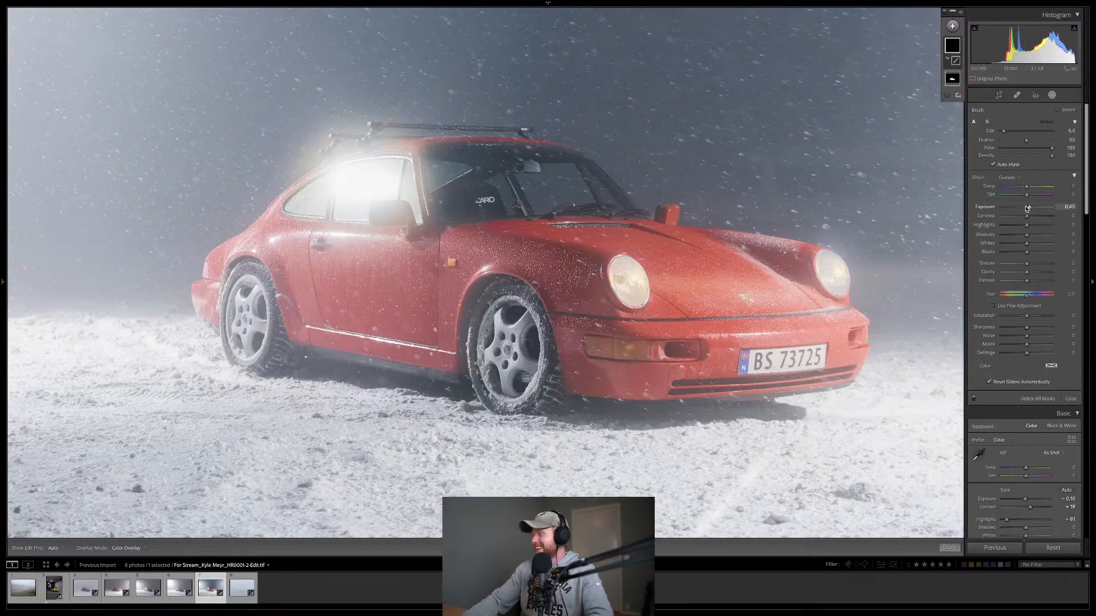
{"action": "scroll", "coordinate": [528, 325], "scroll_direction": "up", "scroll_amount": 4}
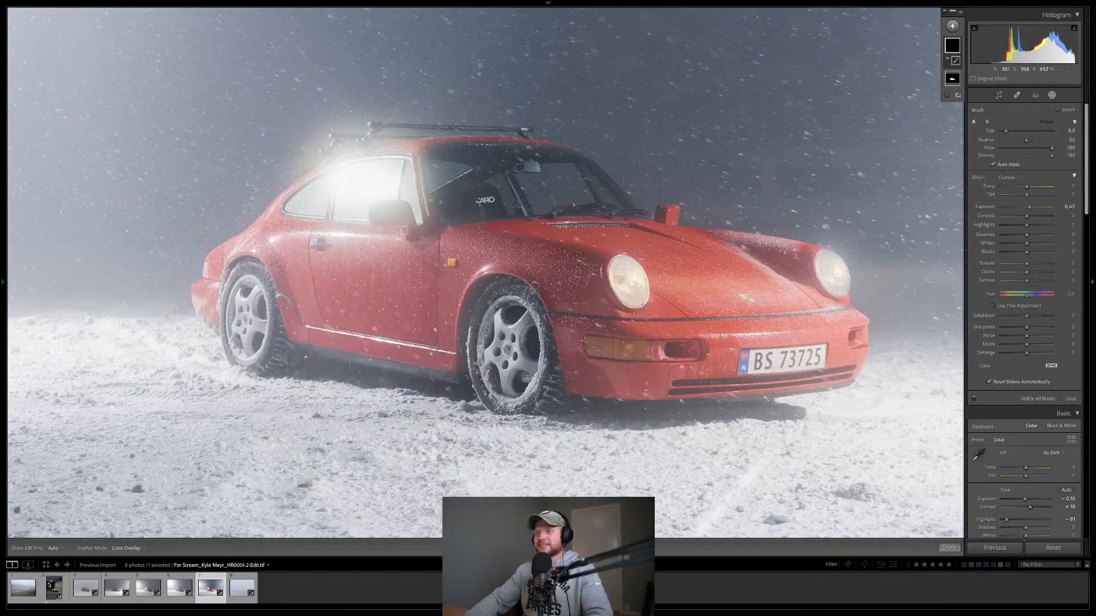
Reset the brush mask's exposure to 0 and set its whites to 27, checking the effect with the edit pins hidden and shown.
{"action": "key", "text": "h"}
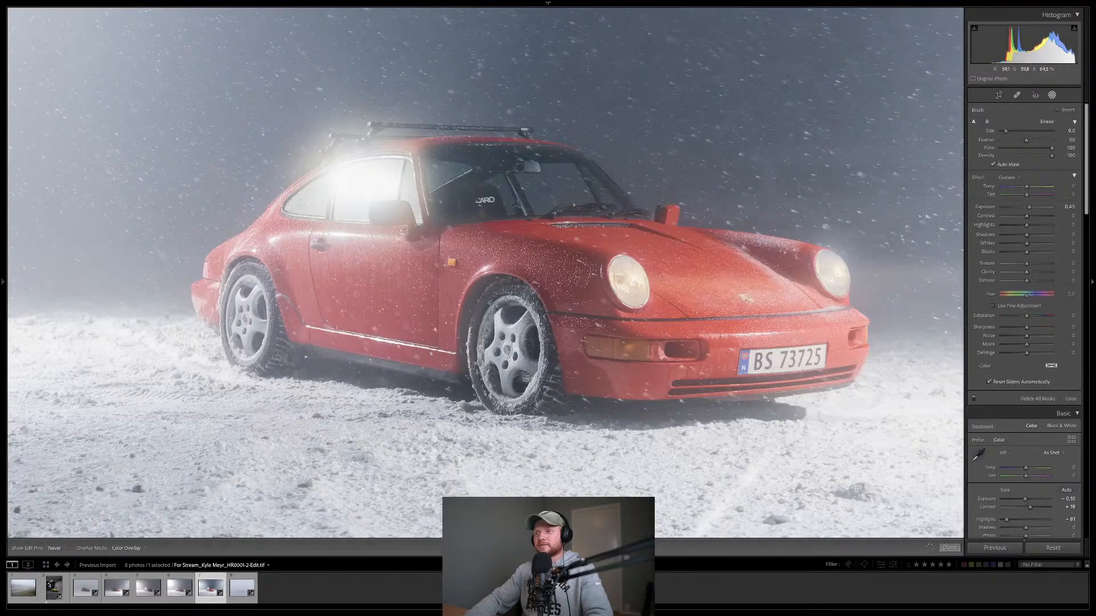
{"action": "key", "text": "h"}
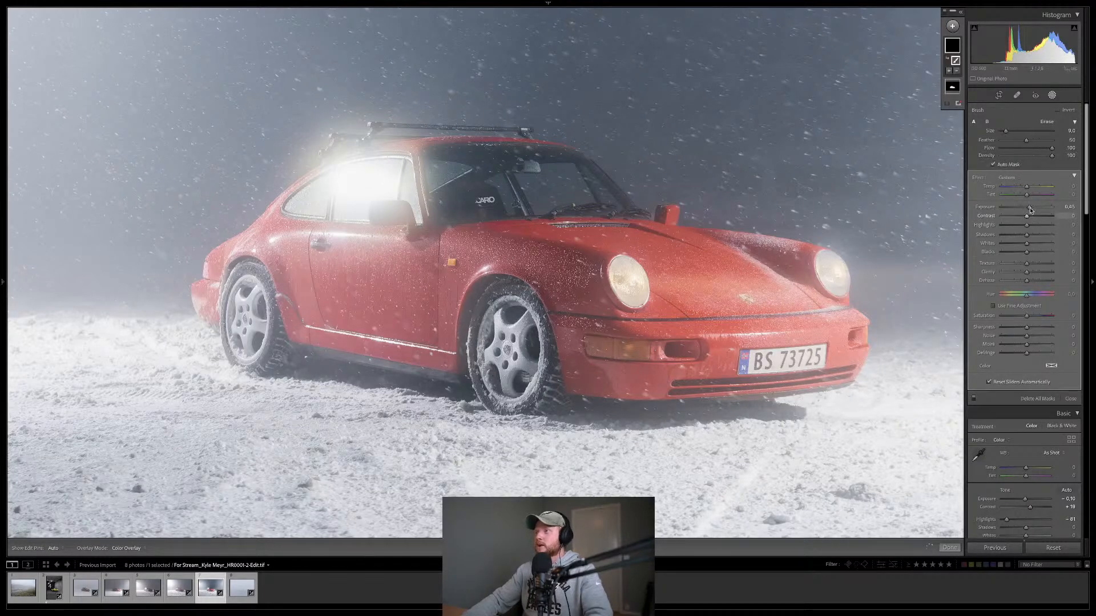
{"action": "double_click", "coordinate": [1030, 209]}
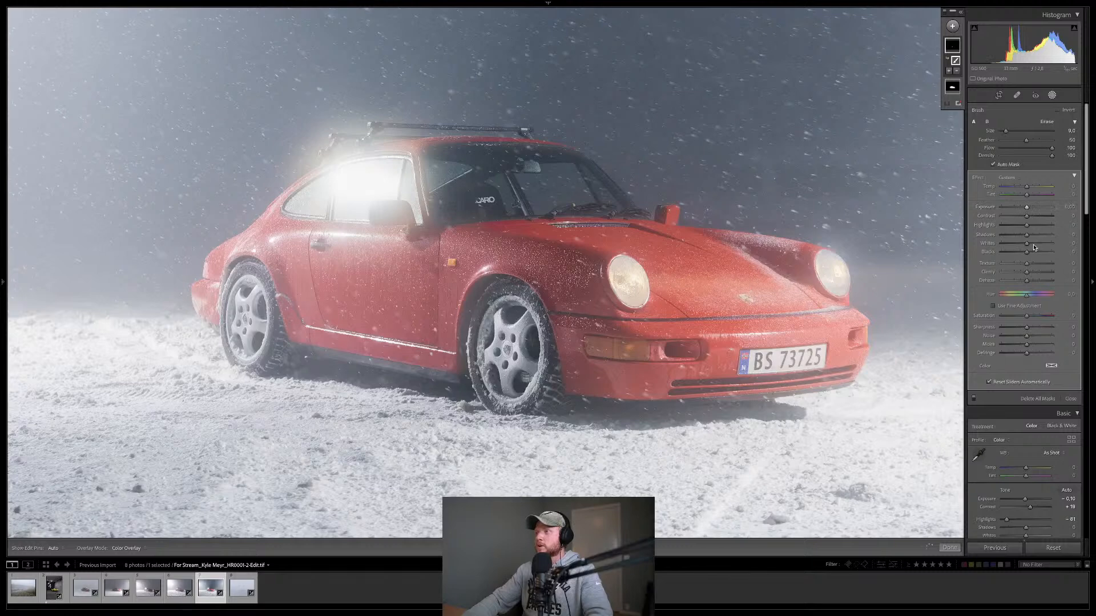
{"action": "key", "text": "o"}
{"action": "key", "text": "o"}
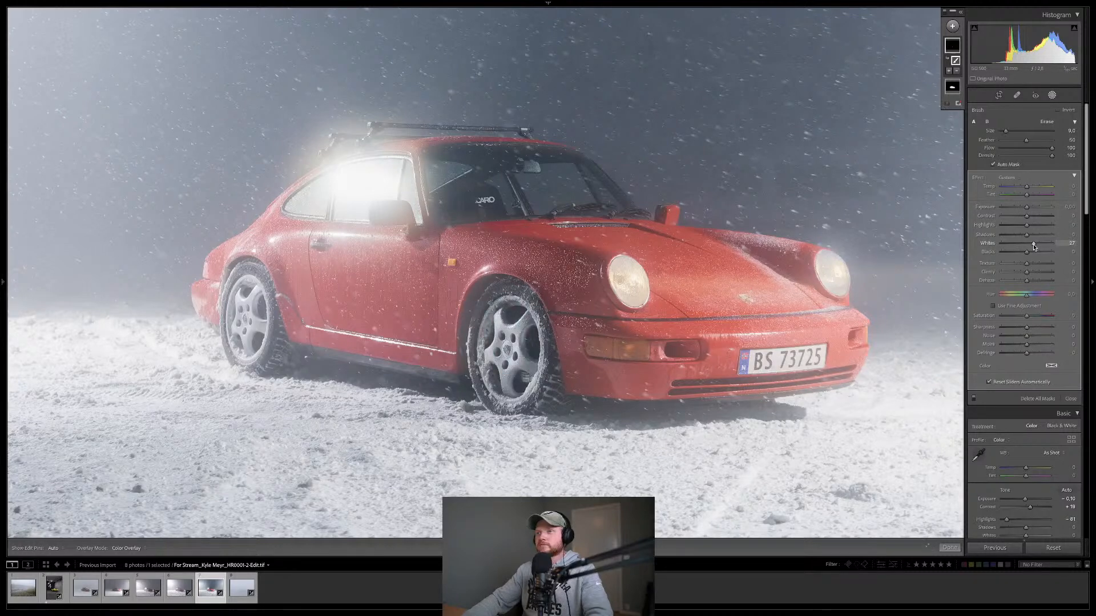
{"action": "key", "text": "h"}
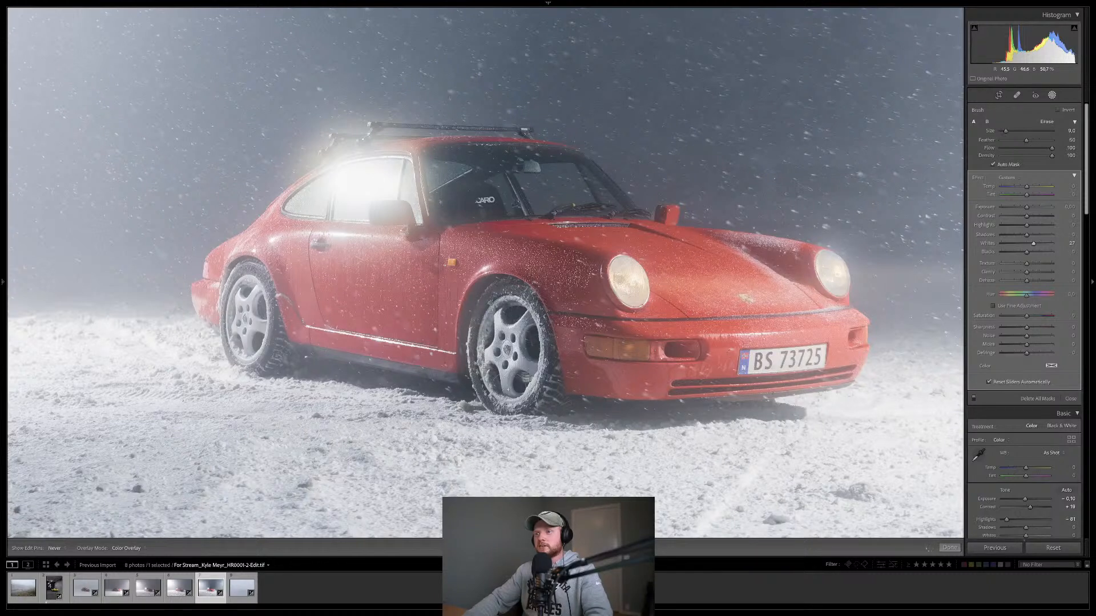
{"action": "key", "text": "h"}
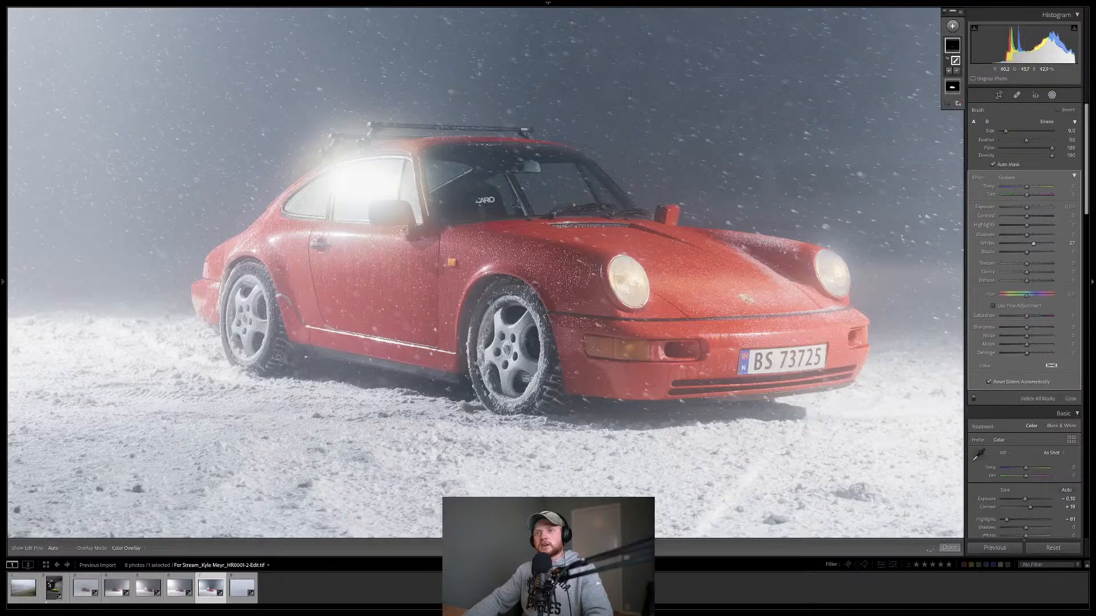
Compare the red car with the mask's edit pins hidden and shown, close masking, and review the whole photo.
{"action": "key", "text": "h"}
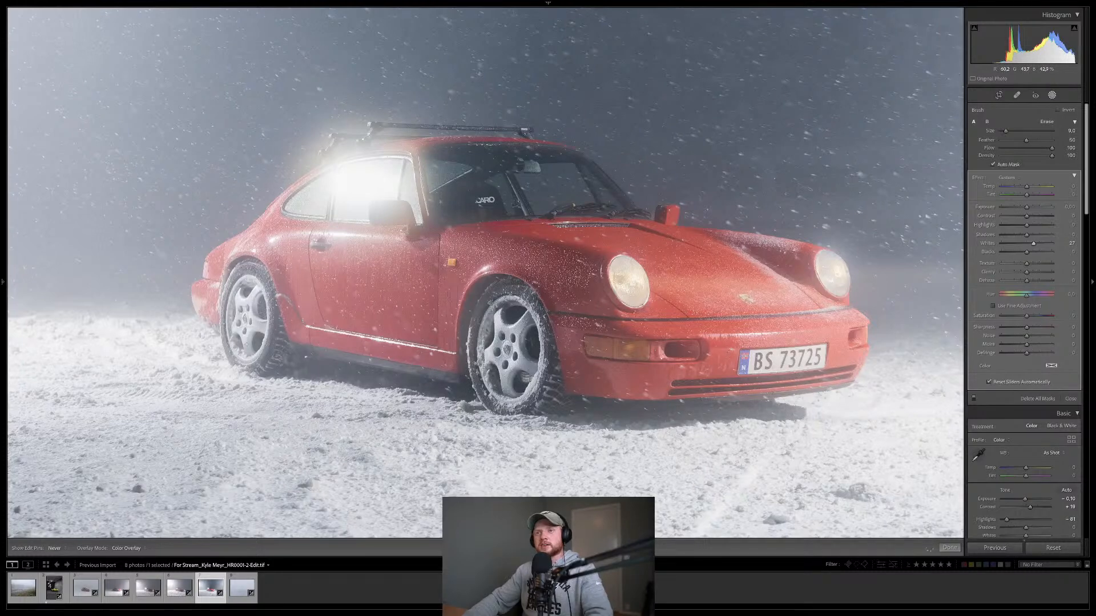
{"action": "key", "text": "h"}
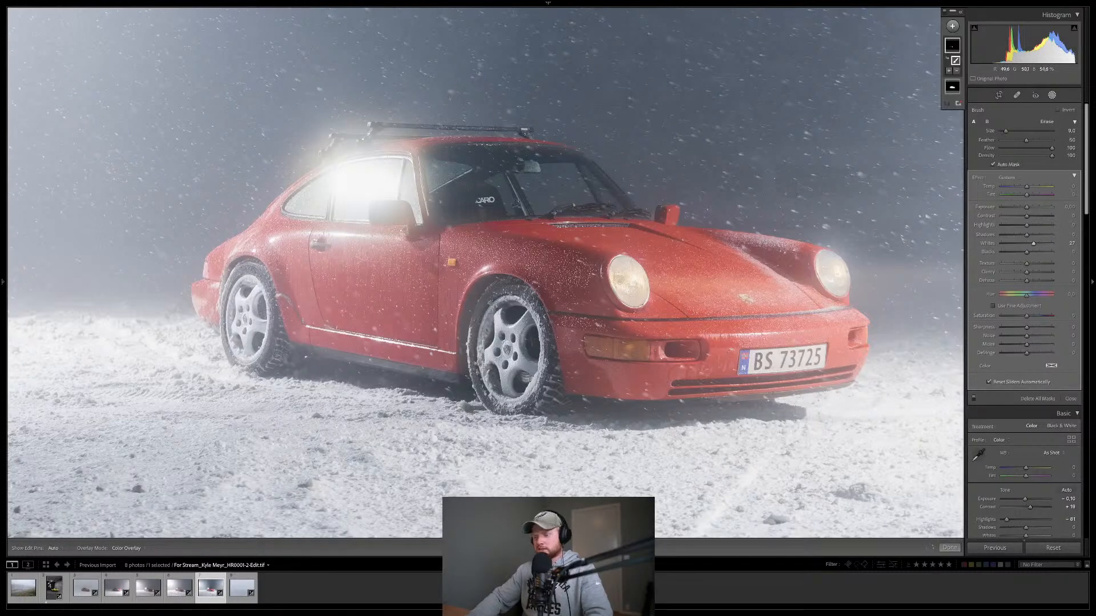
{"action": "key", "text": "Escape"}
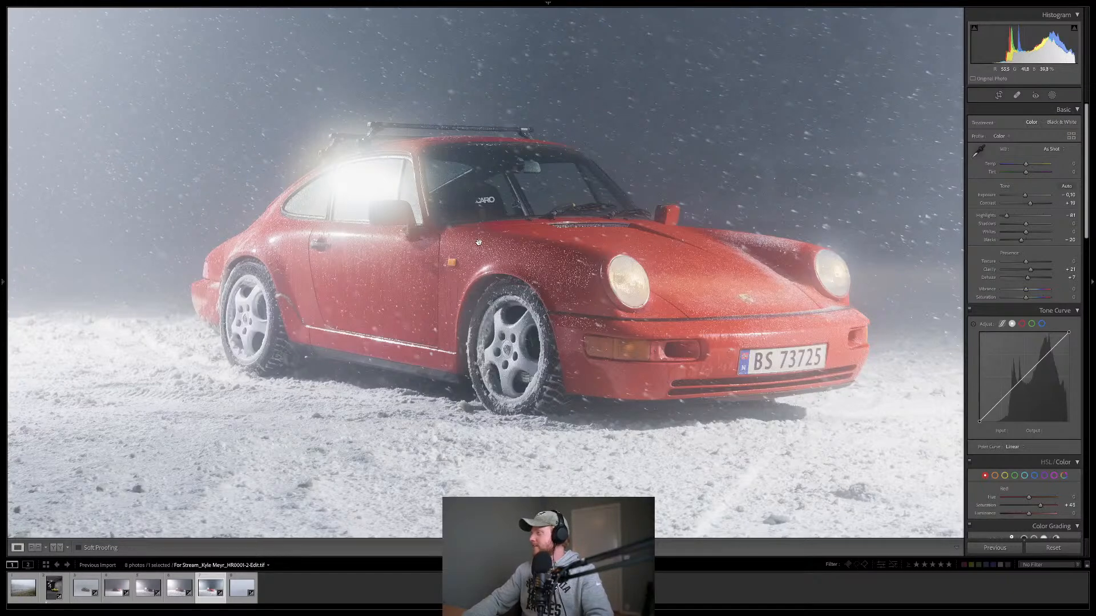
{"action": "left_click", "coordinate": [581, 278]}
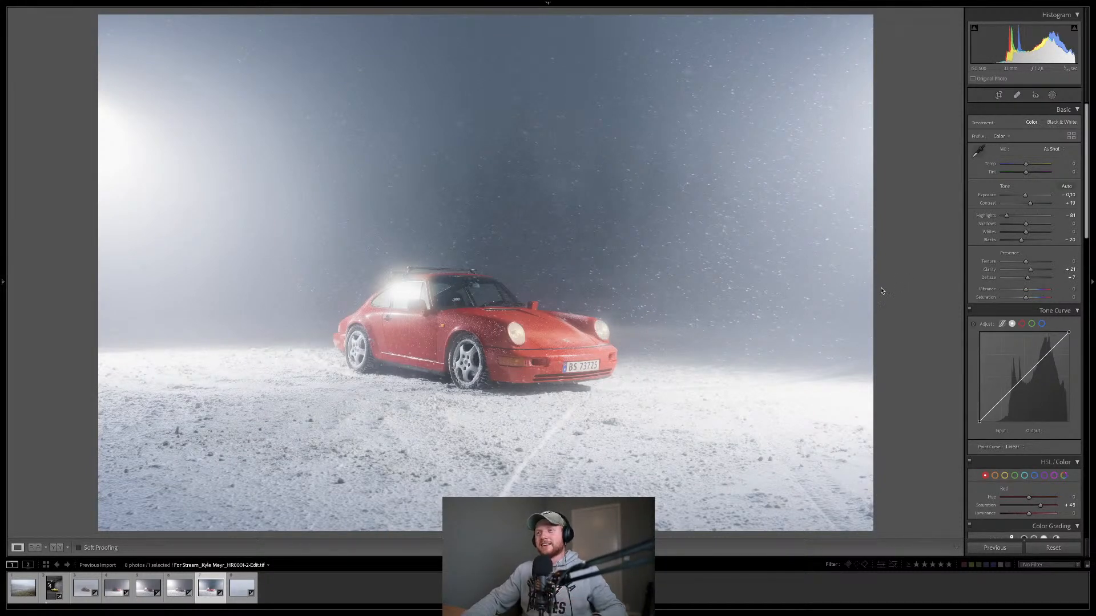
Add a post-crop vignette with amount -17 and midpoint about 16, and rate the red car photo three stars.
{"action": "scroll", "coordinate": [985, 344], "scroll_direction": "down", "scroll_amount": 10}
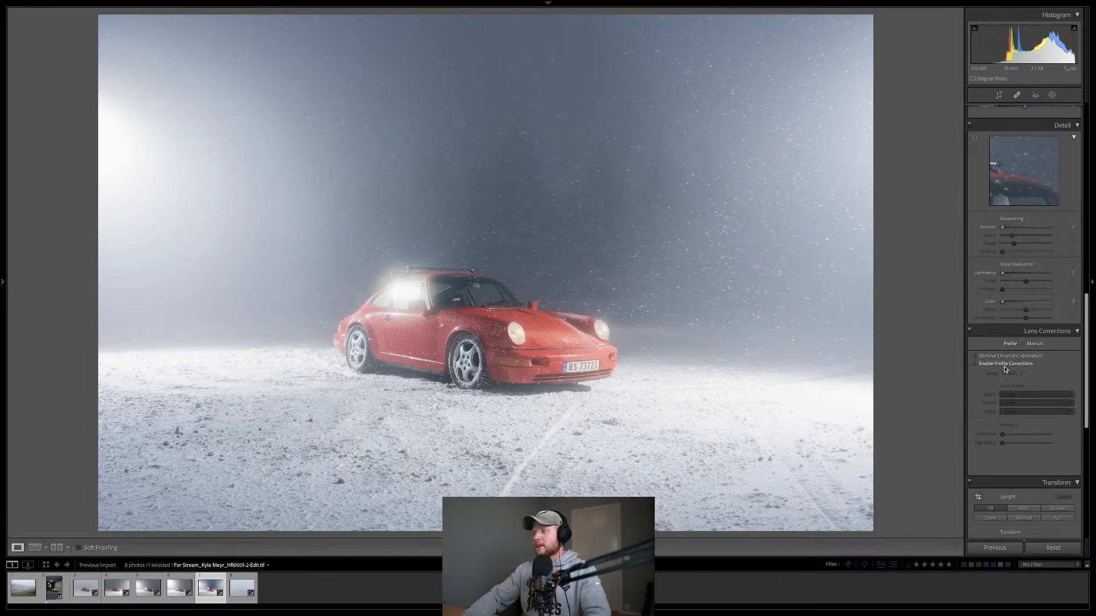
{"action": "scroll", "coordinate": [1009, 373], "scroll_direction": "down", "scroll_amount": 5}
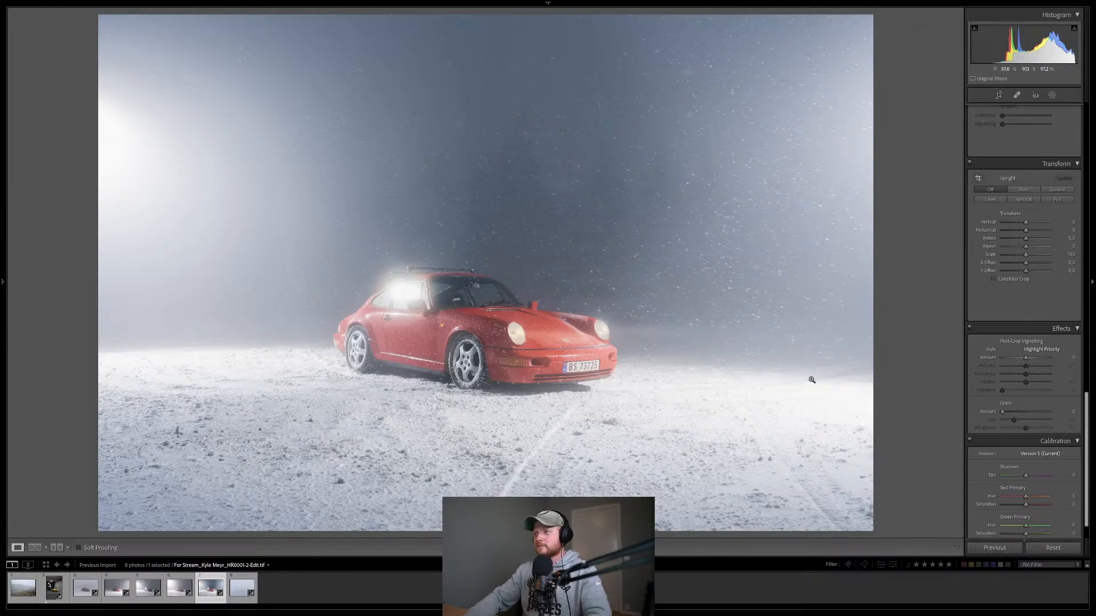
{"action": "mouse_move", "coordinate": [1026, 357]}
{"action": "left_mouse_down"}
{"action": "mouse_move", "coordinate": [1021, 391]}
{"action": "mouse_move", "coordinate": [1051, 393]}
{"action": "mouse_move", "coordinate": [1020, 367]}
{"action": "left_mouse_up"}
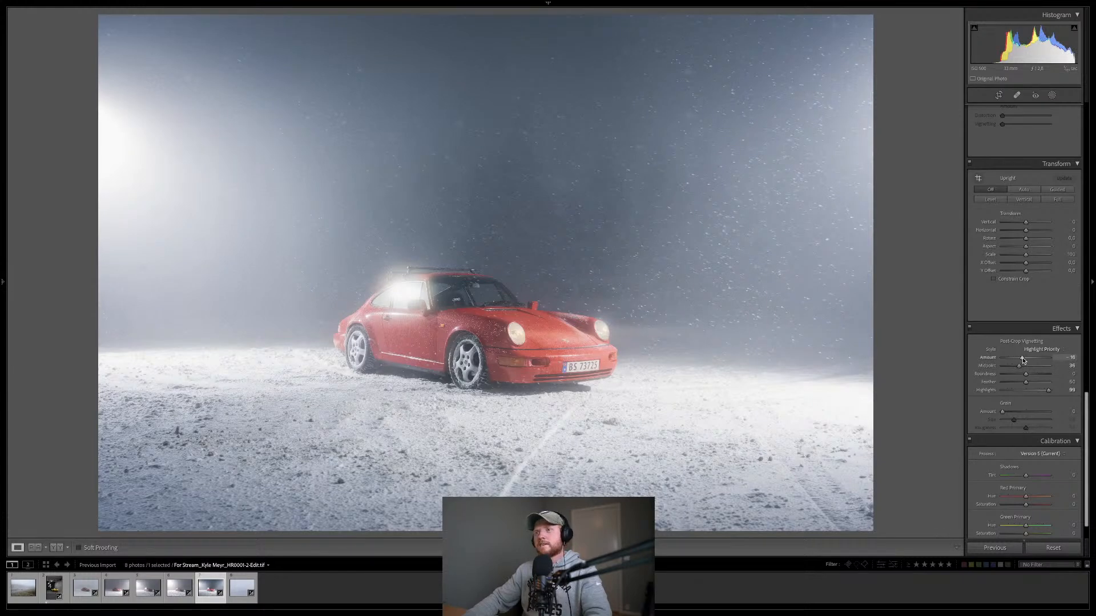
{"action": "left_click_drag", "start_coordinate": [1023, 360], "coordinate": [1010, 369]}
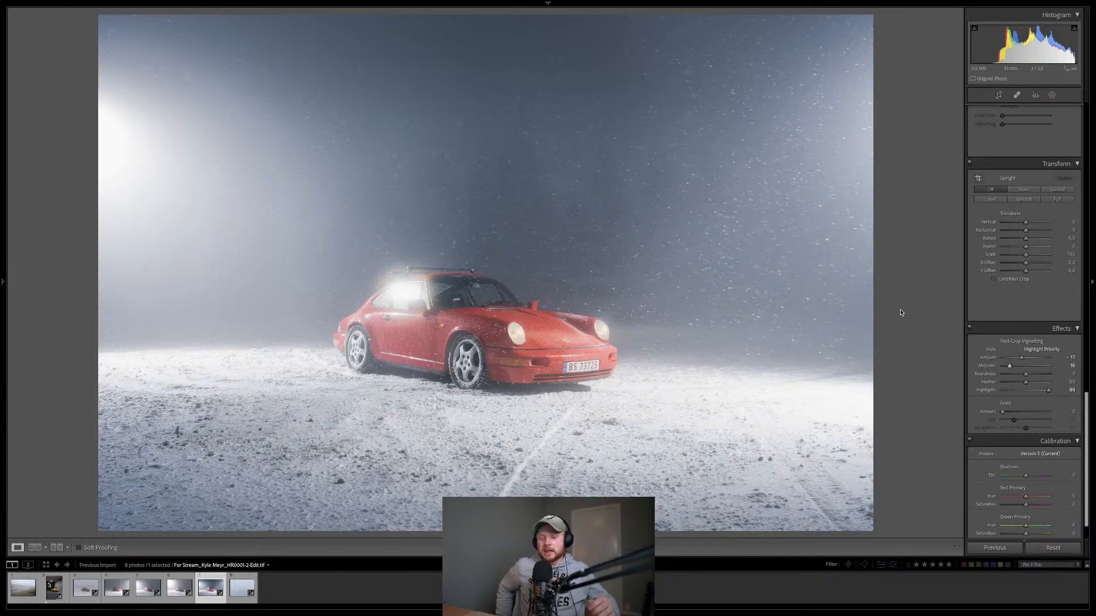
{"action": "key", "text": "2"}
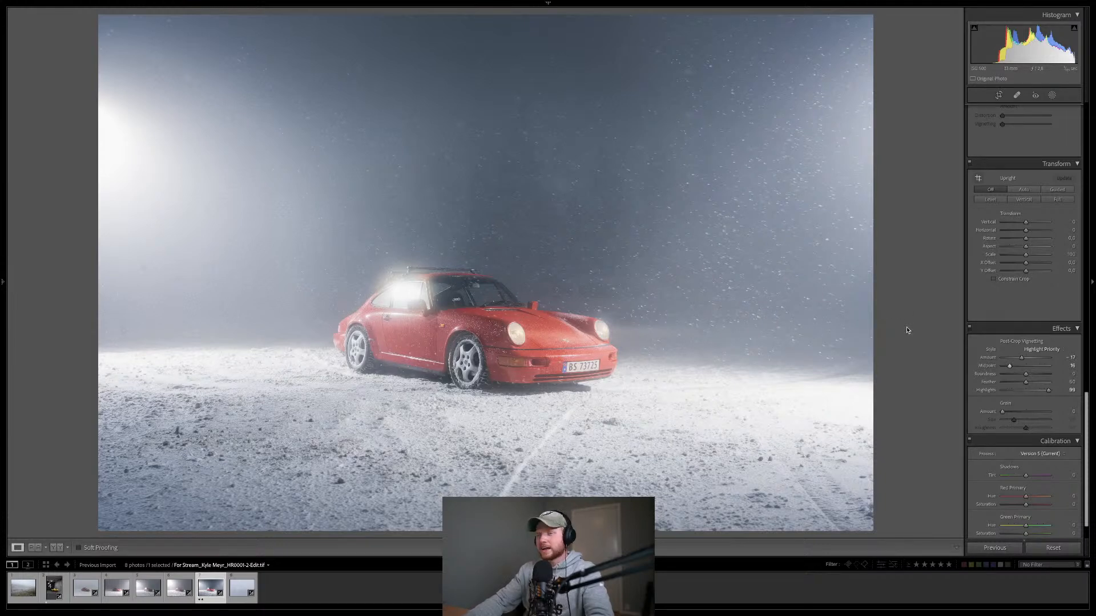
{"action": "key", "text": "3"}
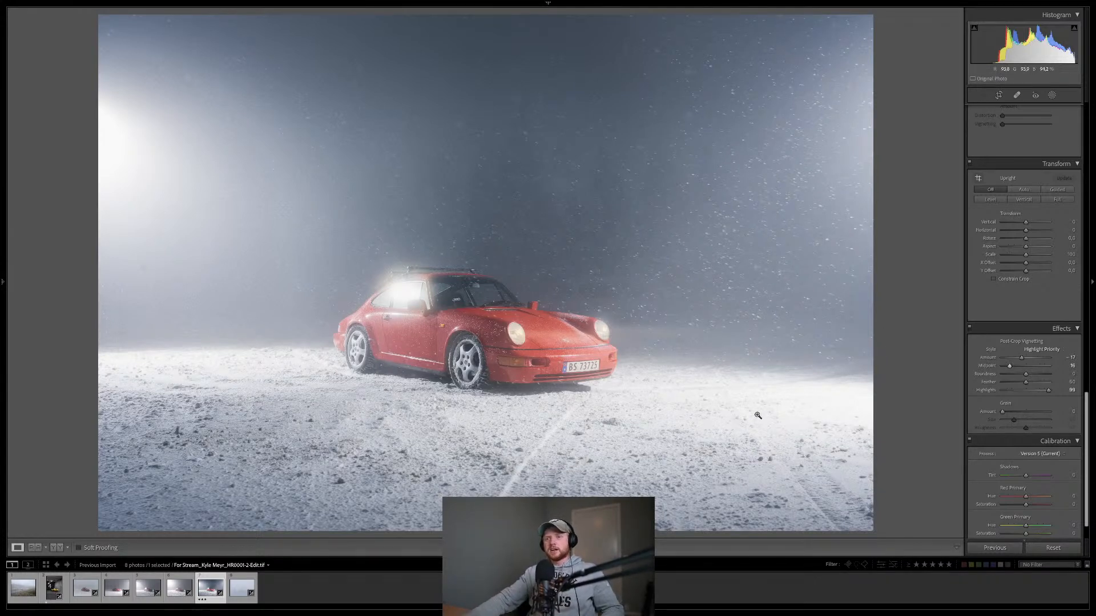
Open the foggy mountain road photo and enable its lens profile corrections.
{"action": "left_click", "coordinate": [24, 594]}
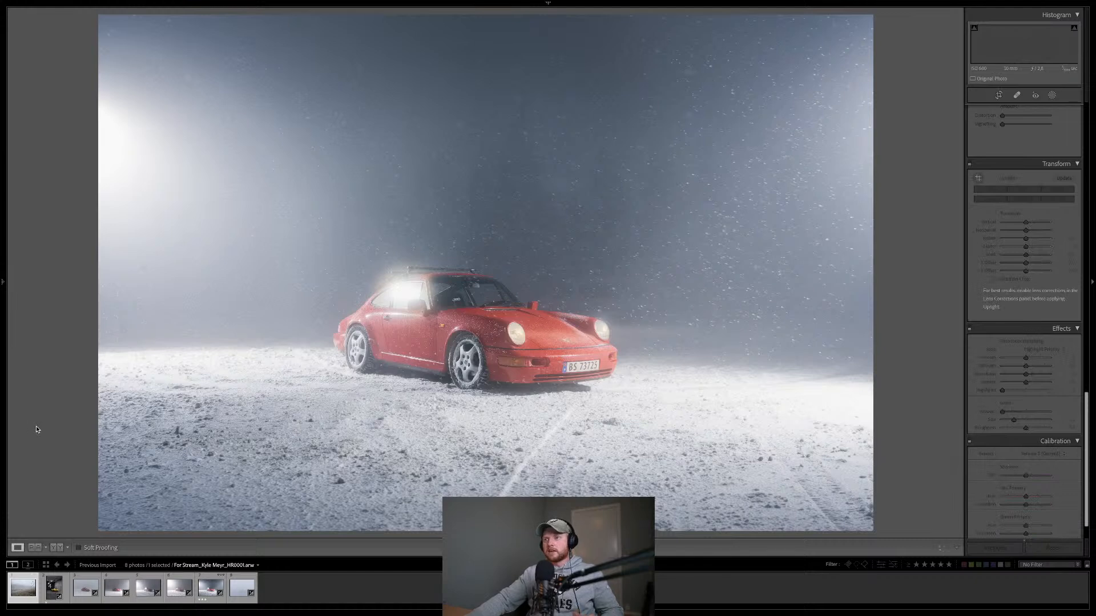
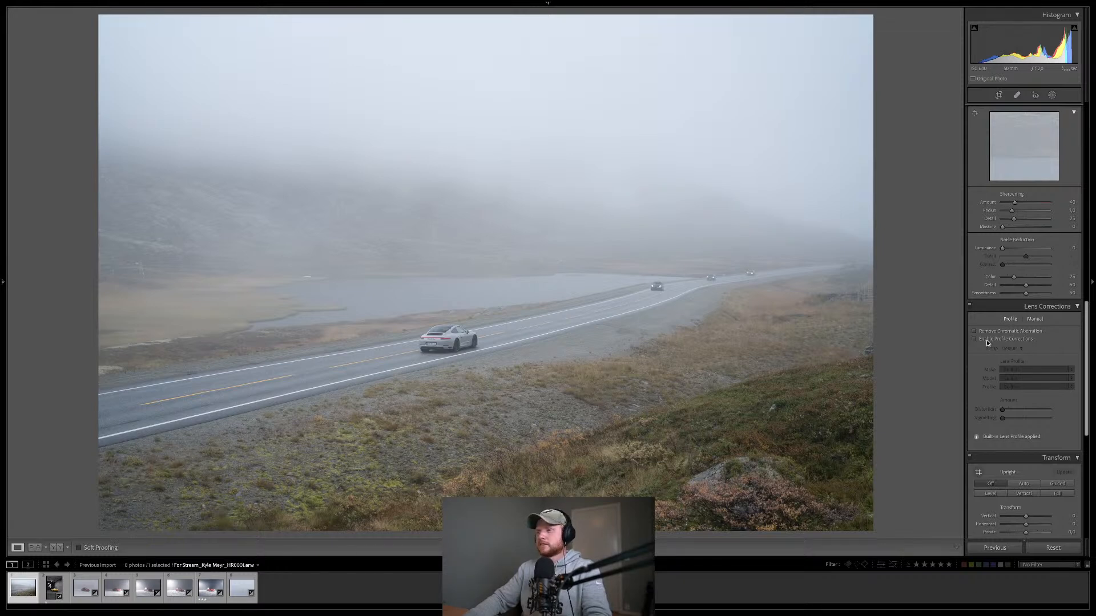
{"action": "left_click", "coordinate": [987, 341]}
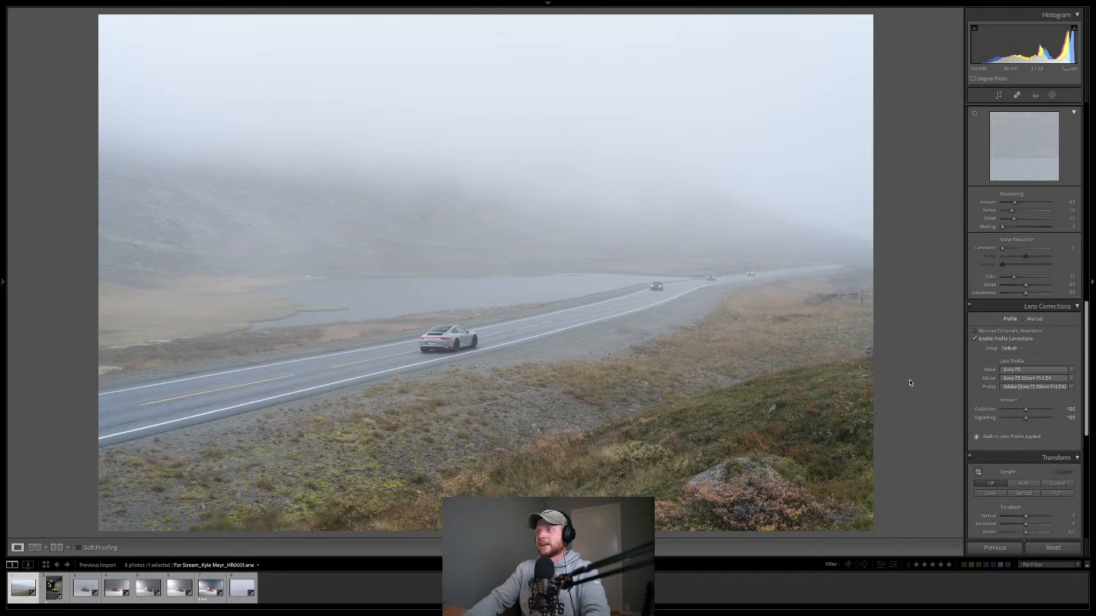
Set the foggy road photo's contrast to +25, highlights to about -69 and dehaze to +10.
{"action": "scroll", "coordinate": [1000, 349], "scroll_direction": "up", "scroll_amount": 3}
{"action": "scroll", "coordinate": [1000, 349], "scroll_direction": "up", "scroll_amount": 10}
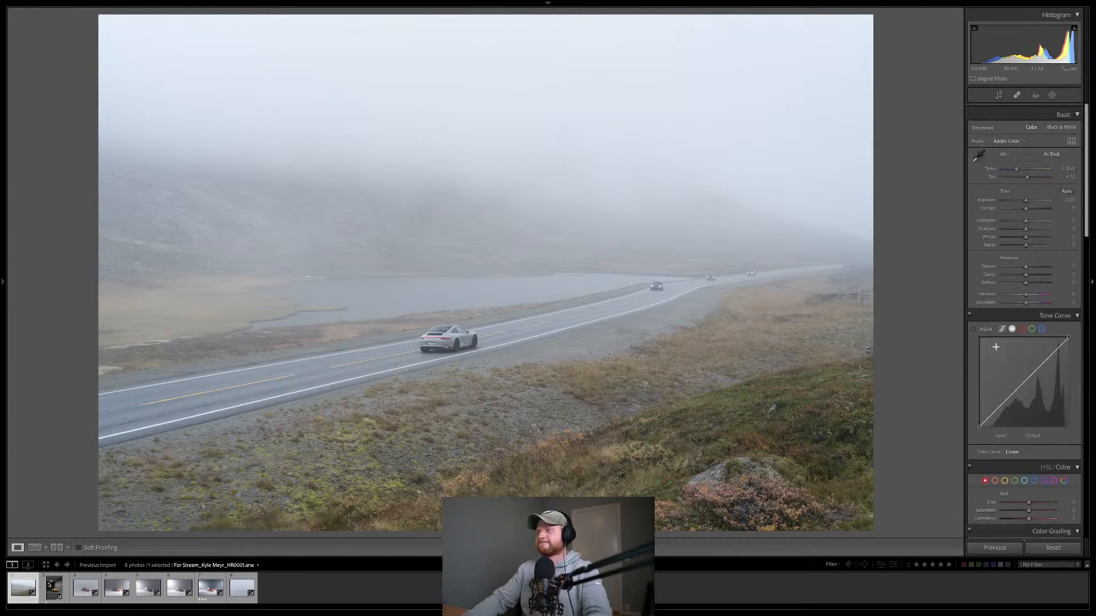
{"action": "left_click_drag", "start_coordinate": [1026, 204], "coordinate": [1031, 204]}
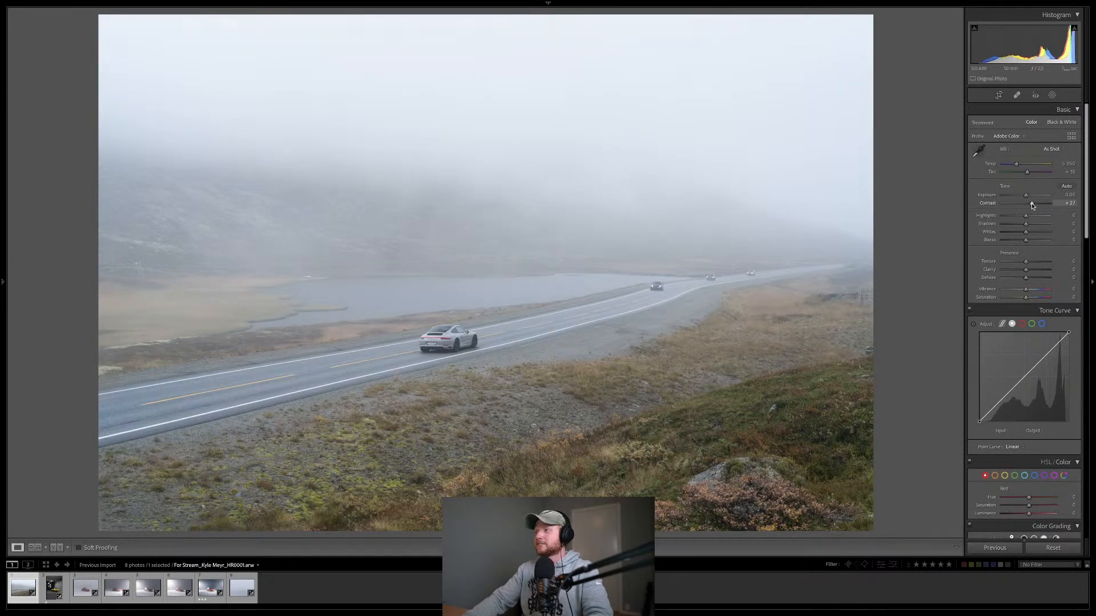
{"action": "left_click_drag", "start_coordinate": [1032, 206], "coordinate": [1010, 216]}
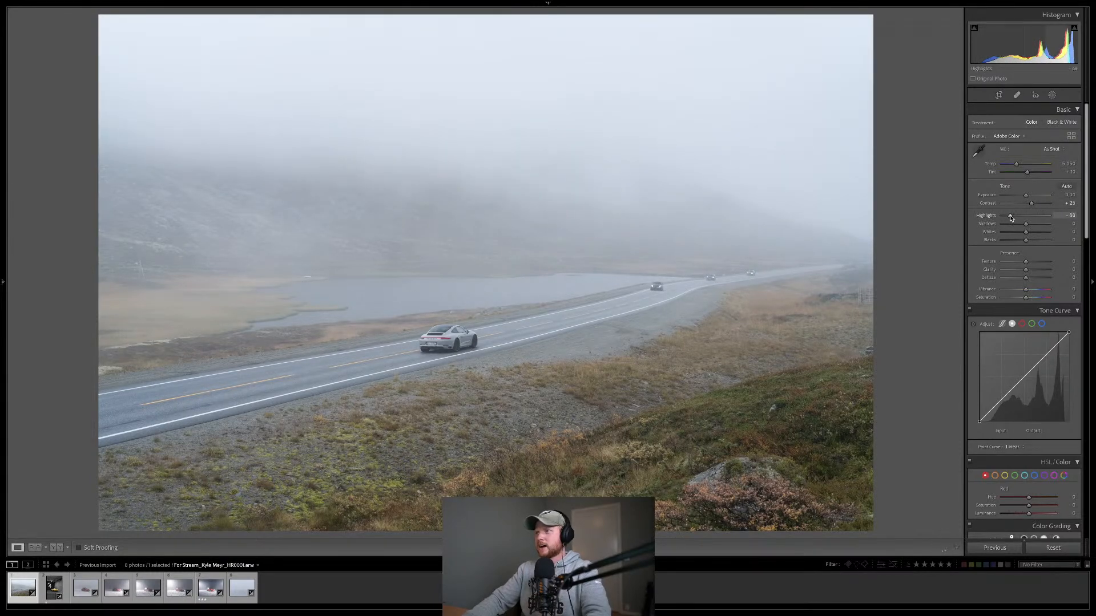
{"action": "left_click_drag", "start_coordinate": [1012, 218], "coordinate": [1012, 217]}
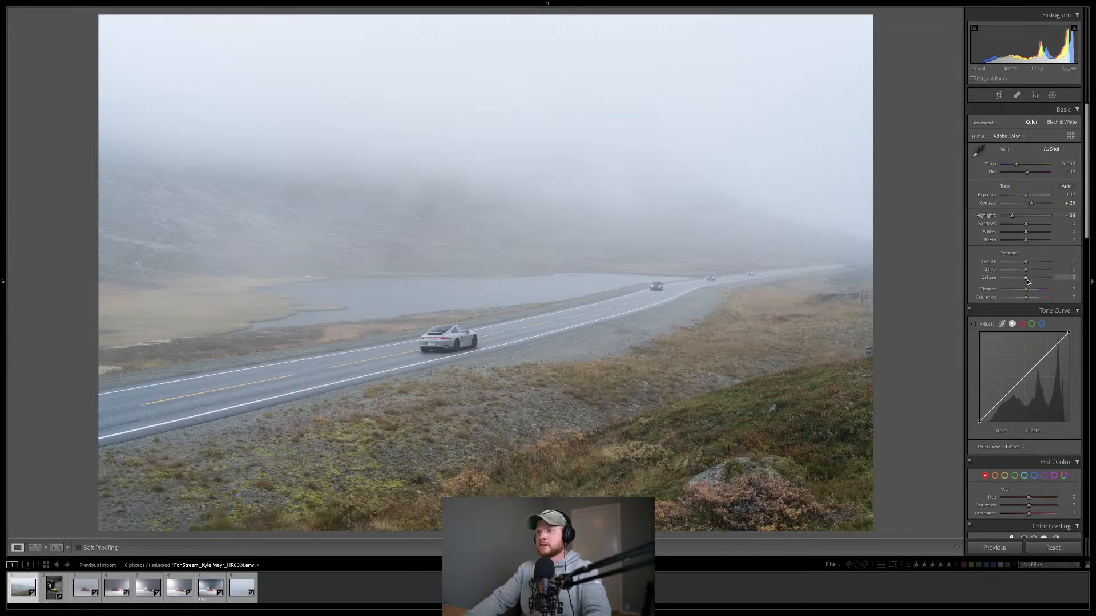
{"action": "left_click_drag", "start_coordinate": [1026, 279], "coordinate": [1028, 278]}
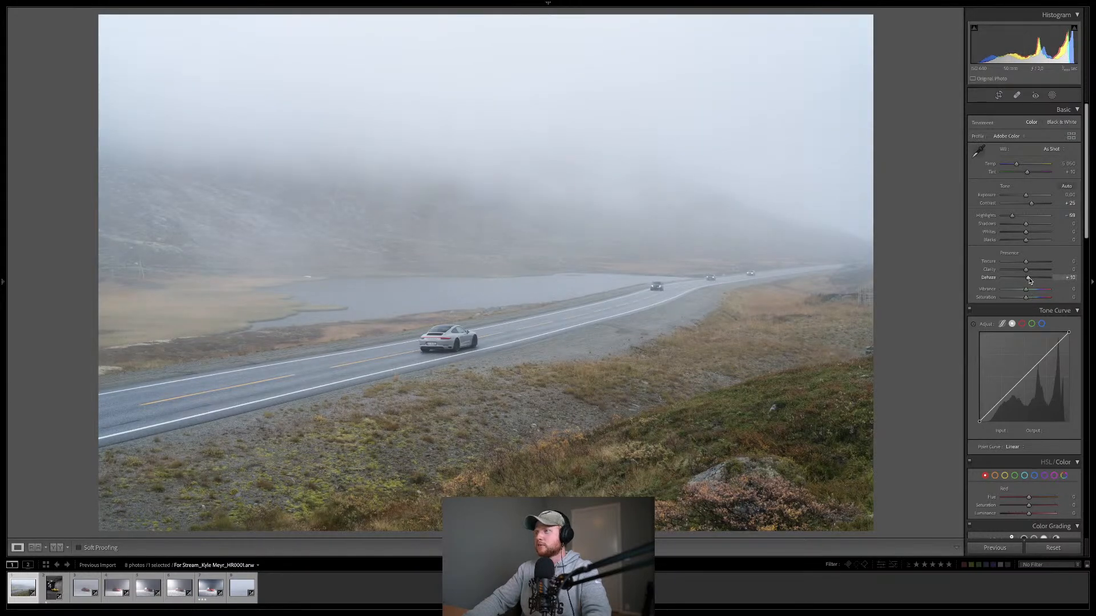
Try a subject mask on the silver car, undo it, and close masking.
{"action": "left_click", "coordinate": [1052, 95]}
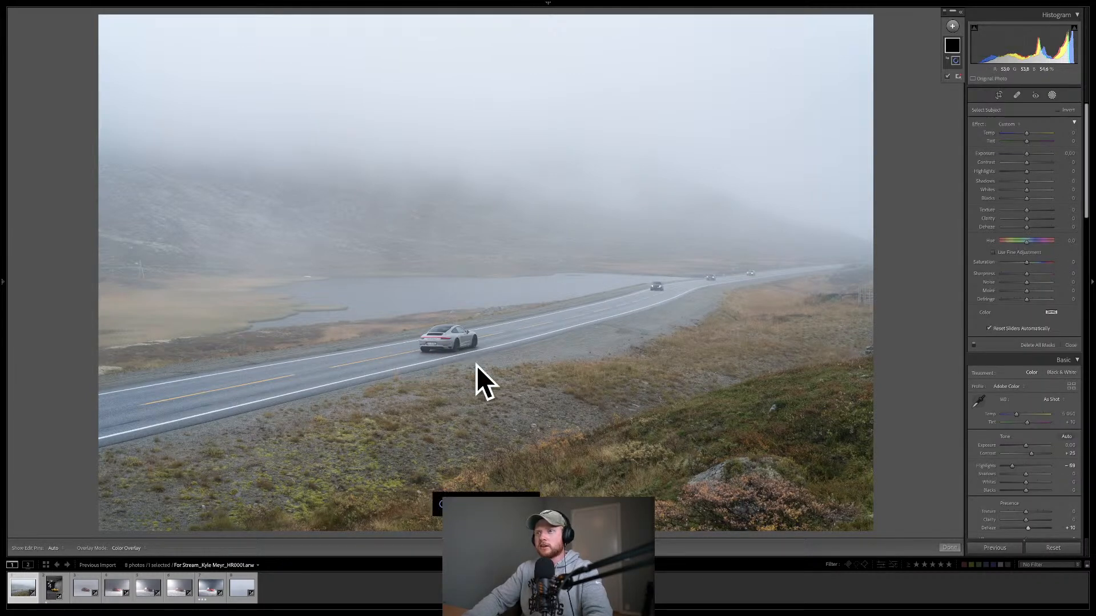
{"action": "left_click", "coordinate": [446, 338]}
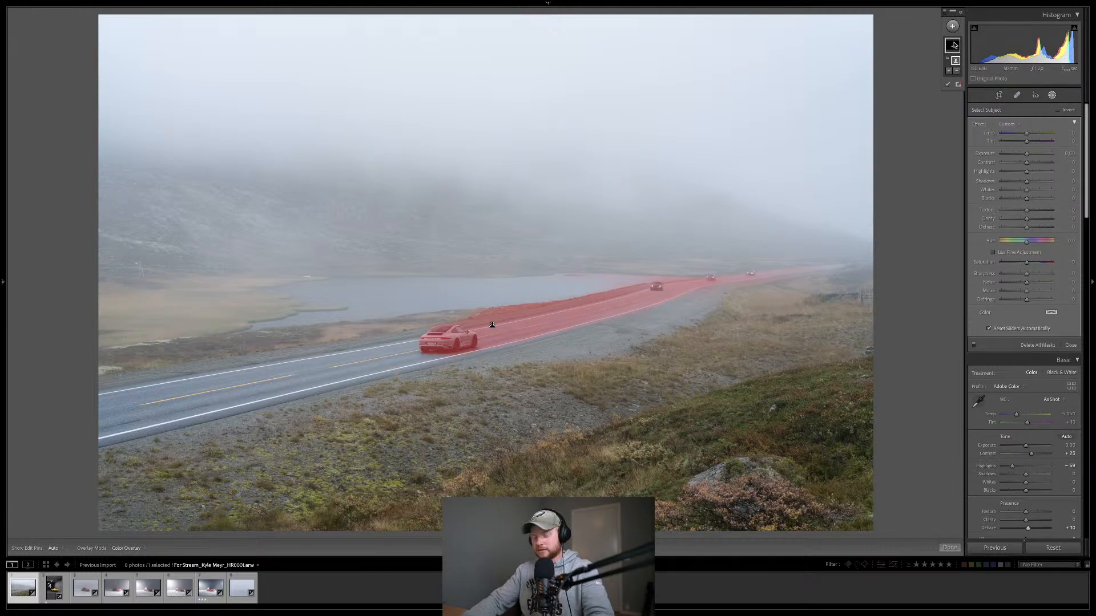
{"action": "key", "text": "ctrl+z"}
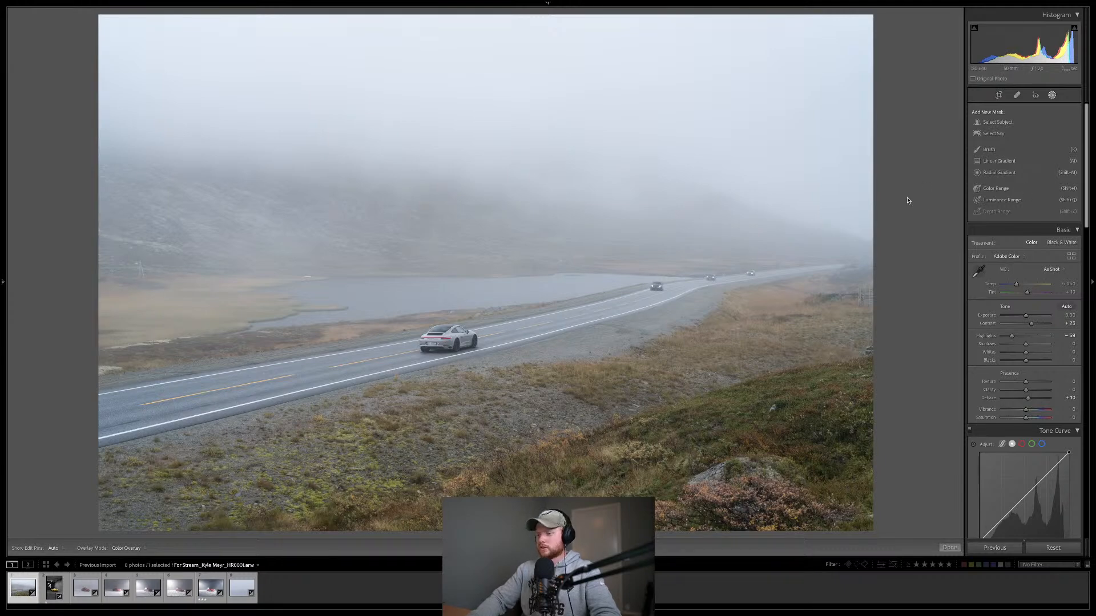
{"action": "key", "text": "shift+w"}
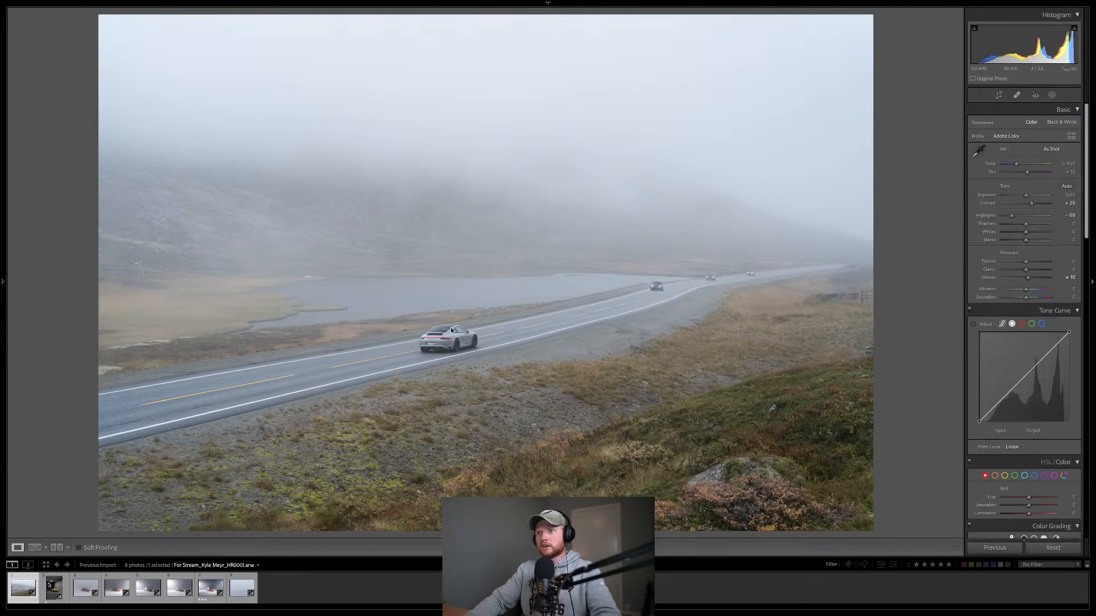
Add a brush mask for the silver car, with whites 20 and clarity about 10.
{"action": "left_click", "coordinate": [451, 330]}
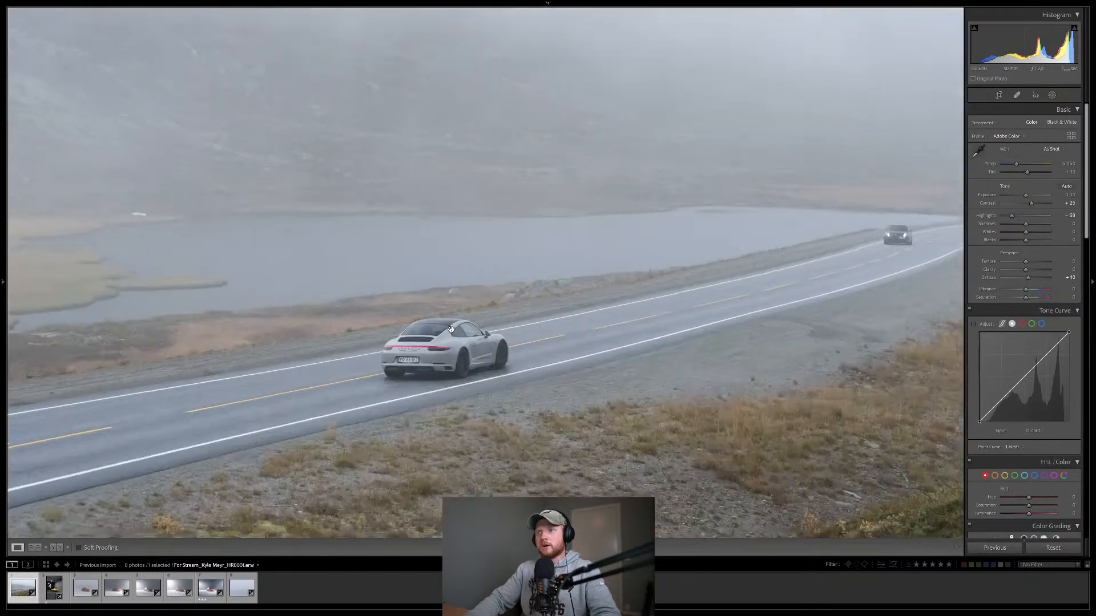
{"action": "left_click", "coordinate": [1053, 96]}
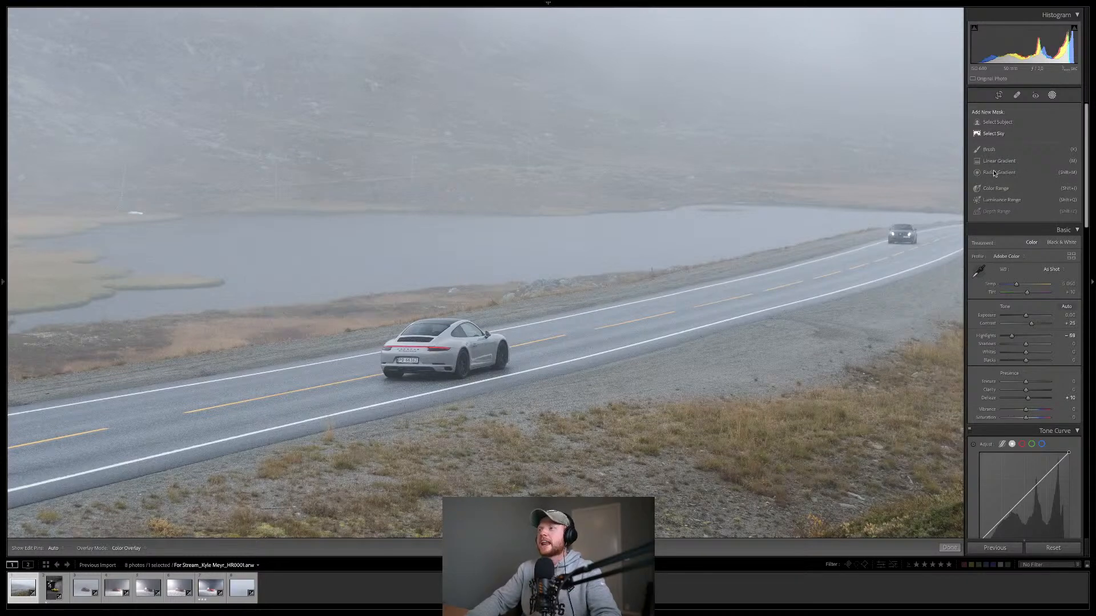
{"action": "left_click", "coordinate": [989, 149]}
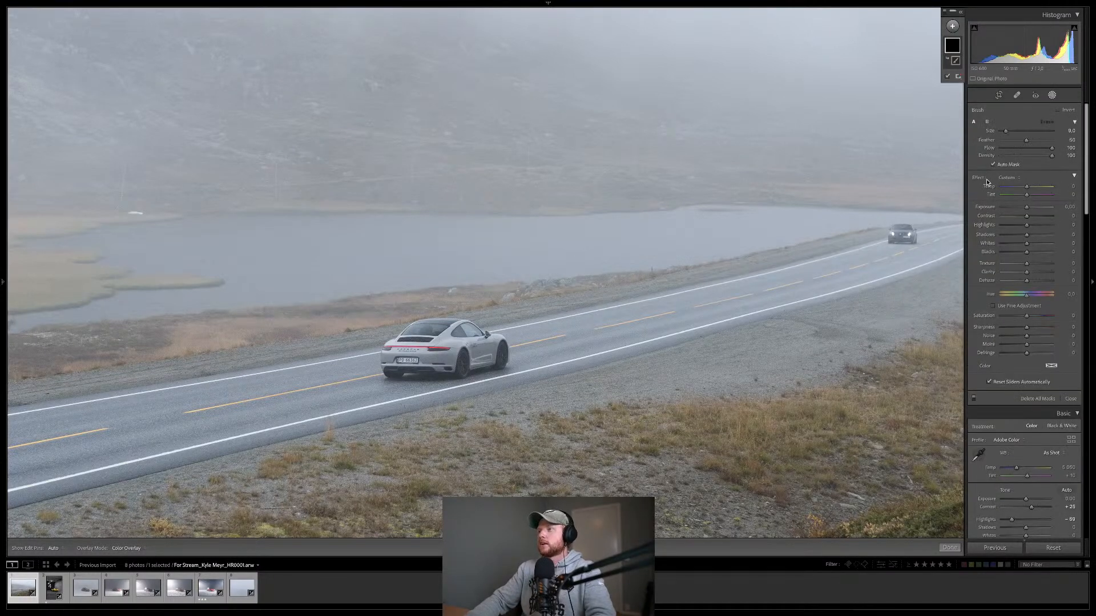
{"action": "left_click", "coordinate": [1032, 245]}
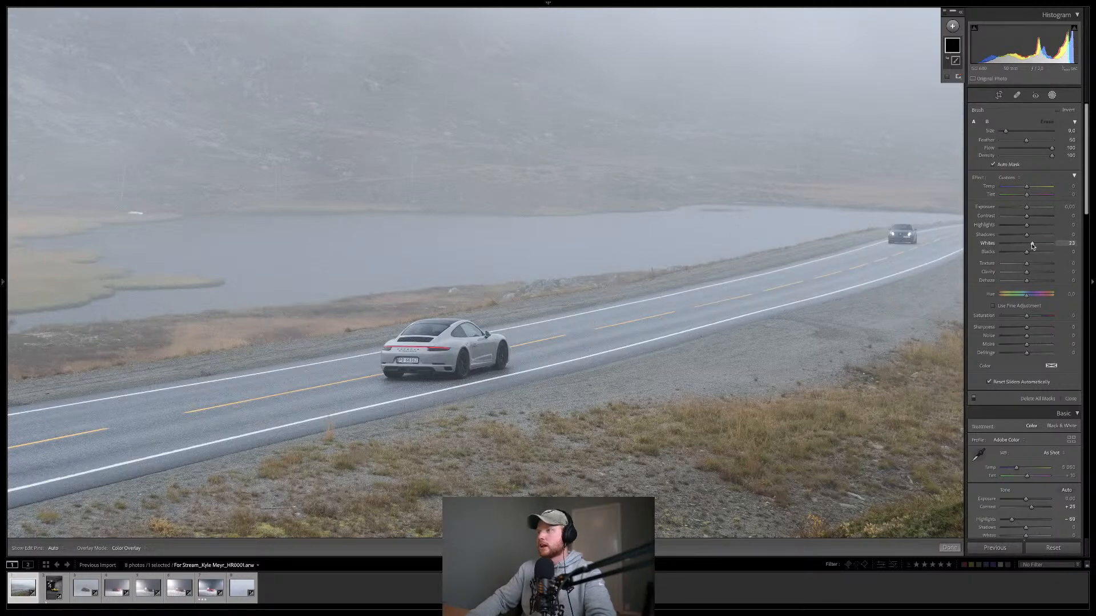
{"action": "left_click", "coordinate": [1031, 273]}
{"action": "left_click_drag", "start_coordinate": [1032, 275], "coordinate": [1030, 275]}
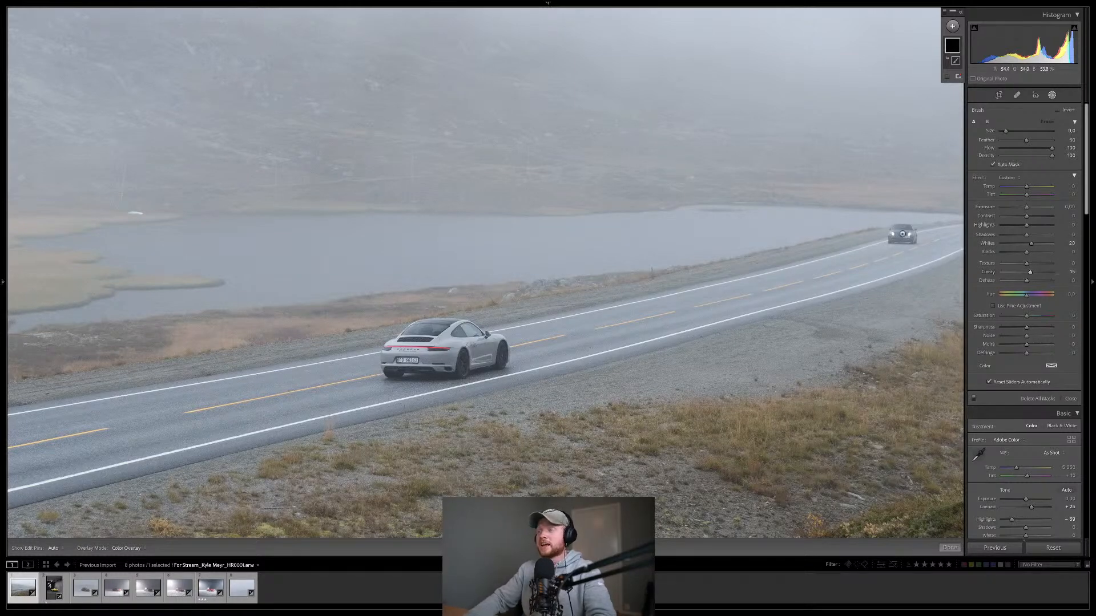
Paint the mask over the silver car with brush size 7, and set the mask's dehaze to about 10.
{"action": "scroll", "coordinate": [425, 352], "scroll_direction": "down", "scroll_amount": 1}
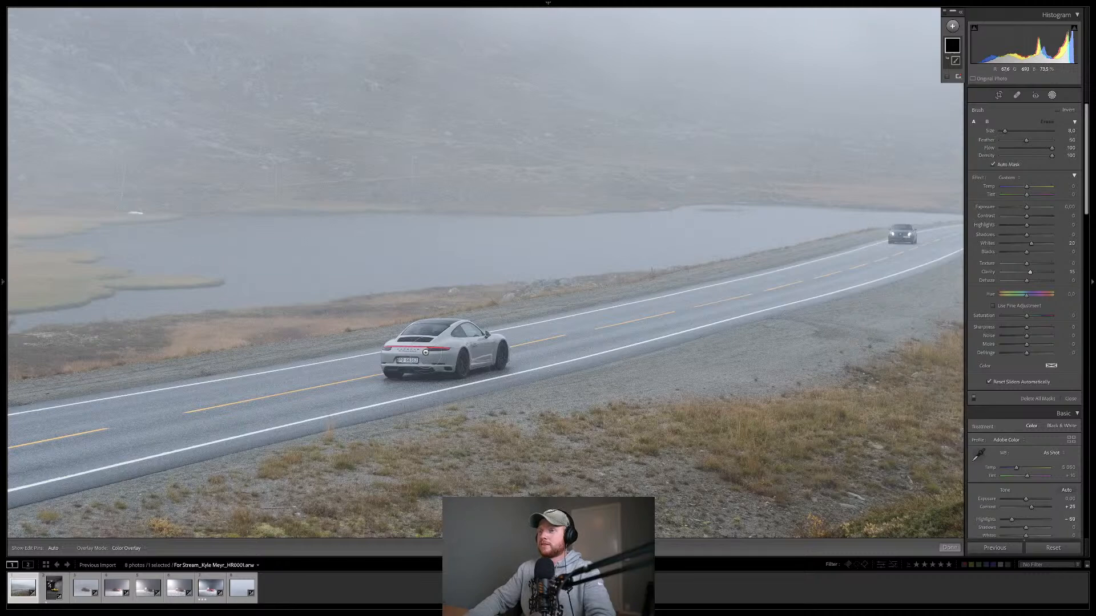
{"action": "scroll", "coordinate": [425, 353], "scroll_direction": "down", "scroll_amount": 1}
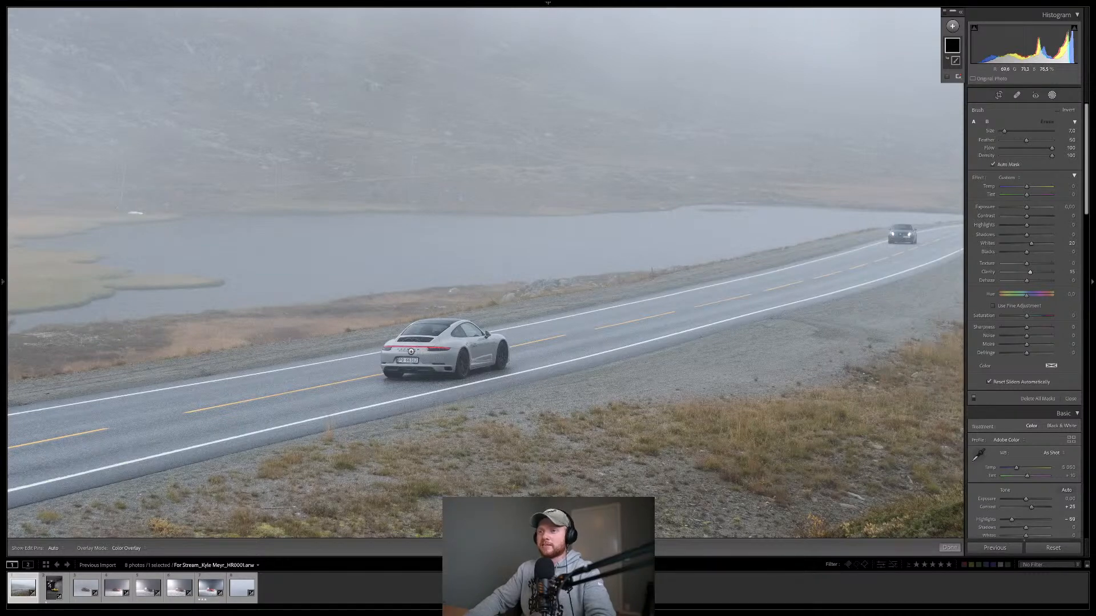
{"action": "key", "text": "h"}
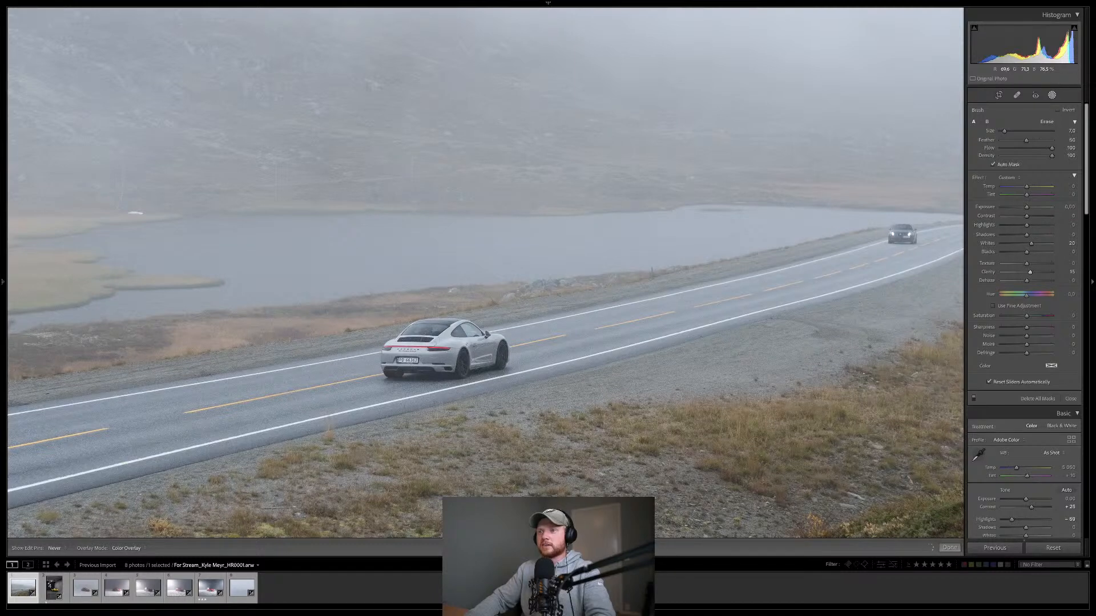
{"action": "key", "text": "h"}
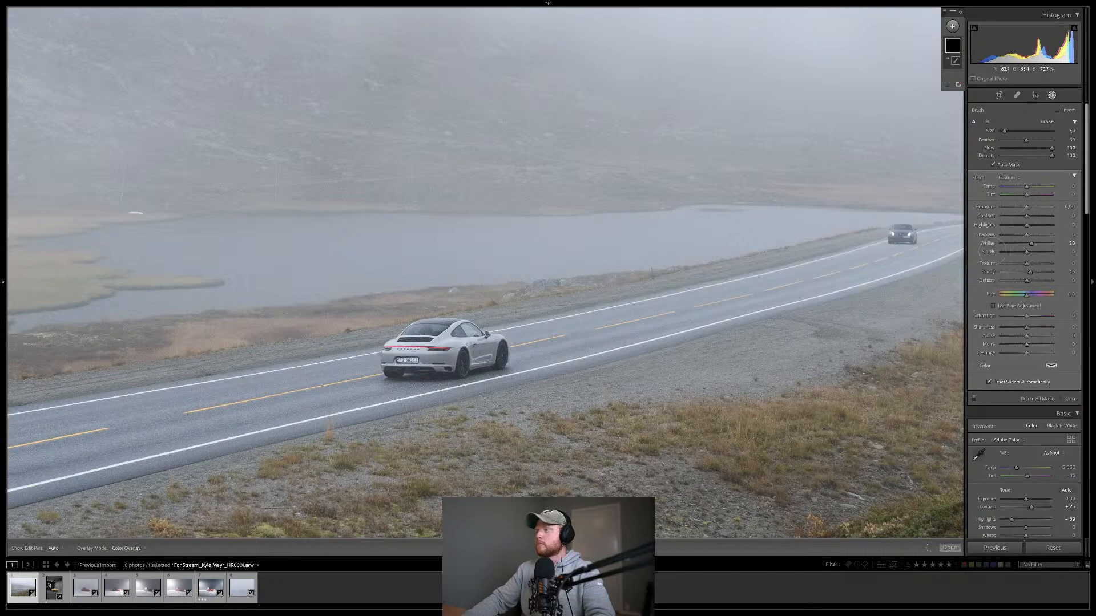
{"action": "left_click", "coordinate": [1032, 280]}
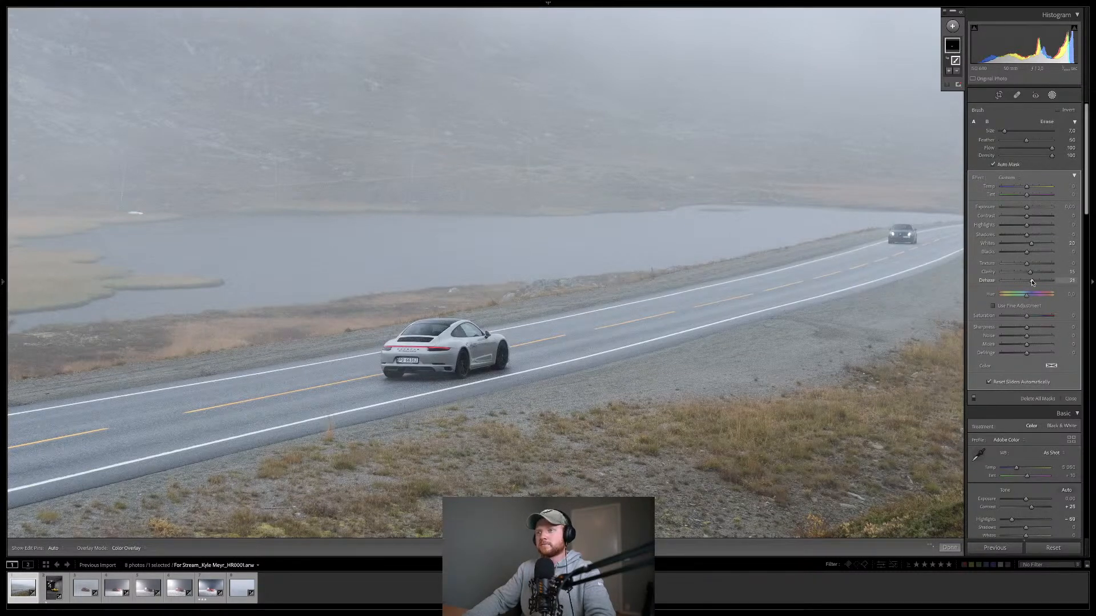
{"action": "left_click_drag", "start_coordinate": [1032, 281], "coordinate": [1030, 281]}
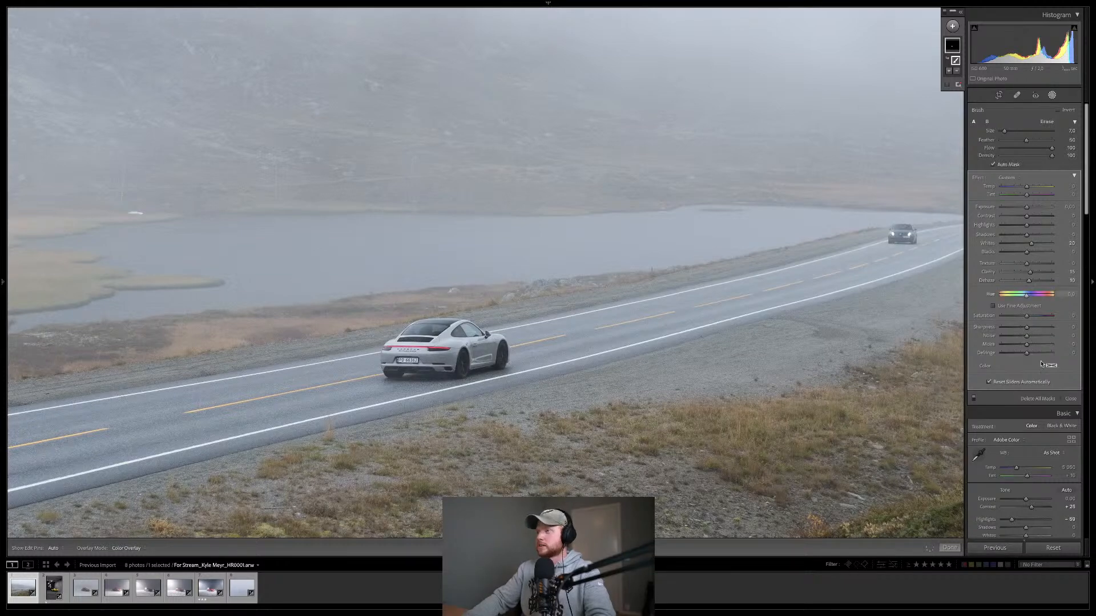
Subtract the brush overspill around the silver car from its mask with brush size 6, and close masking.
{"action": "left_click", "coordinate": [957, 72]}
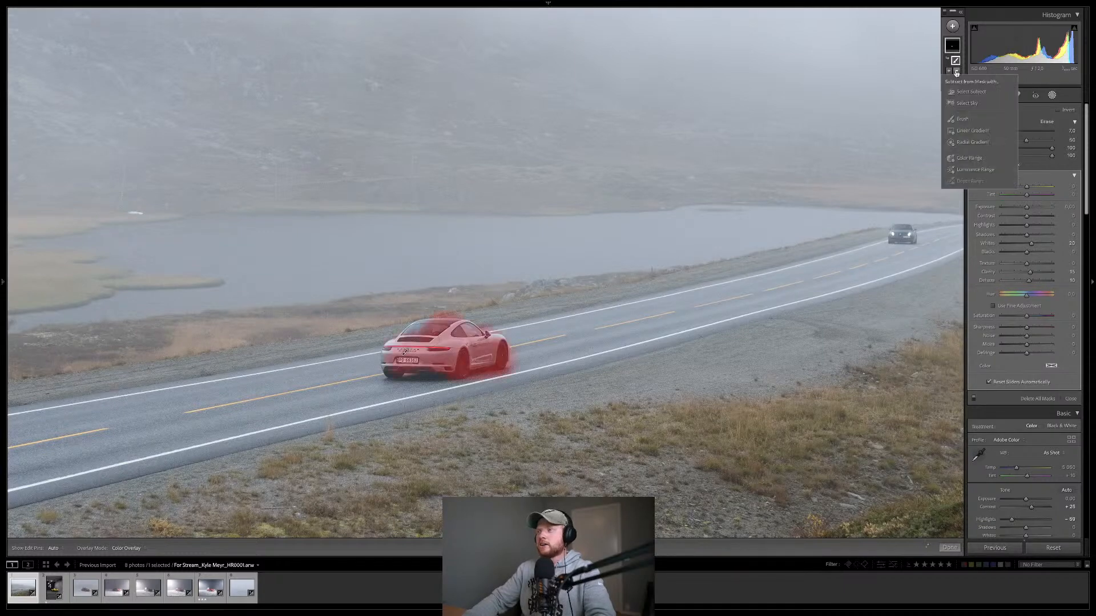
{"action": "left_click", "coordinate": [961, 119]}
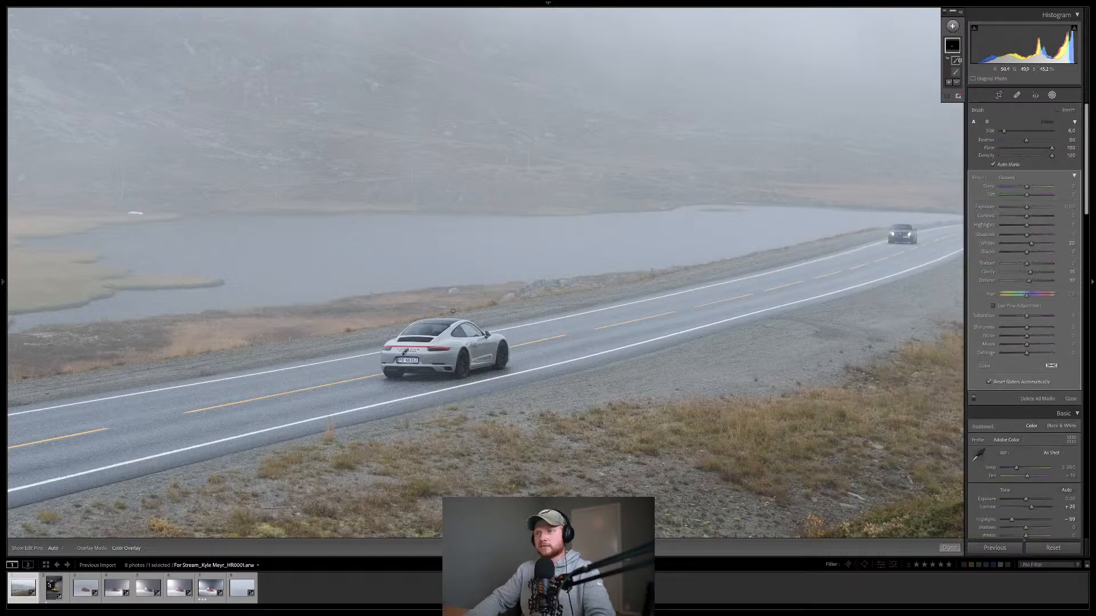
{"action": "key", "text": "h"}
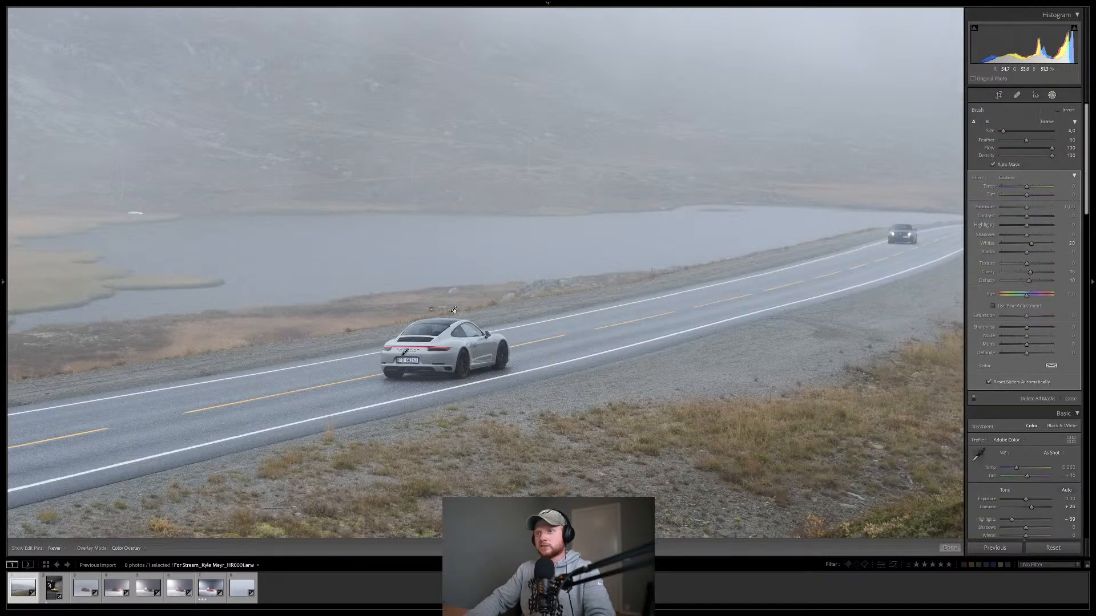
{"action": "key", "text": "h"}
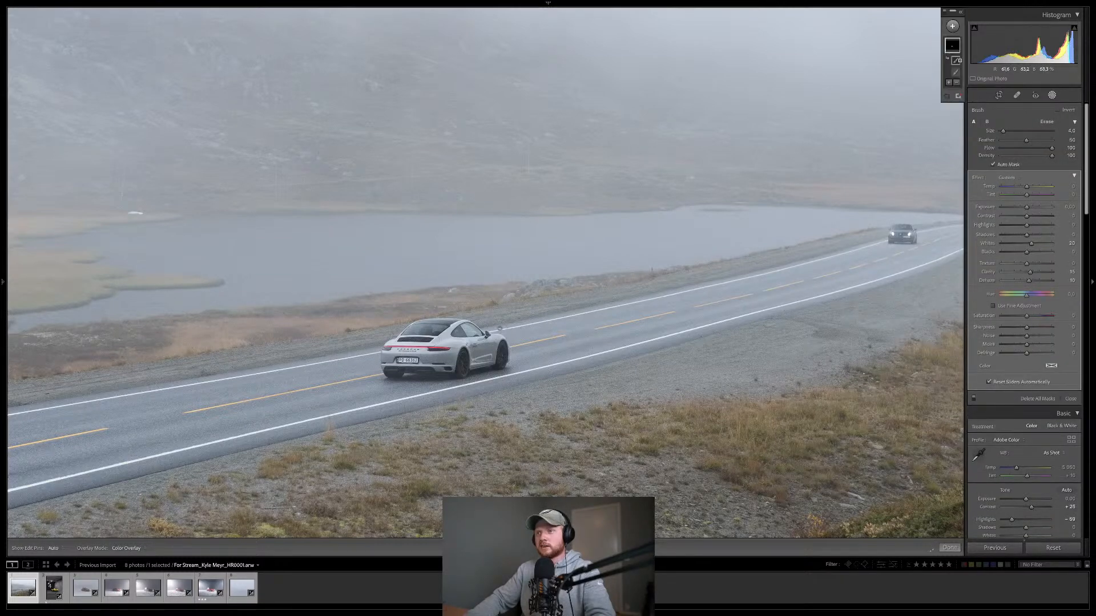
{"action": "key", "text": "h"}
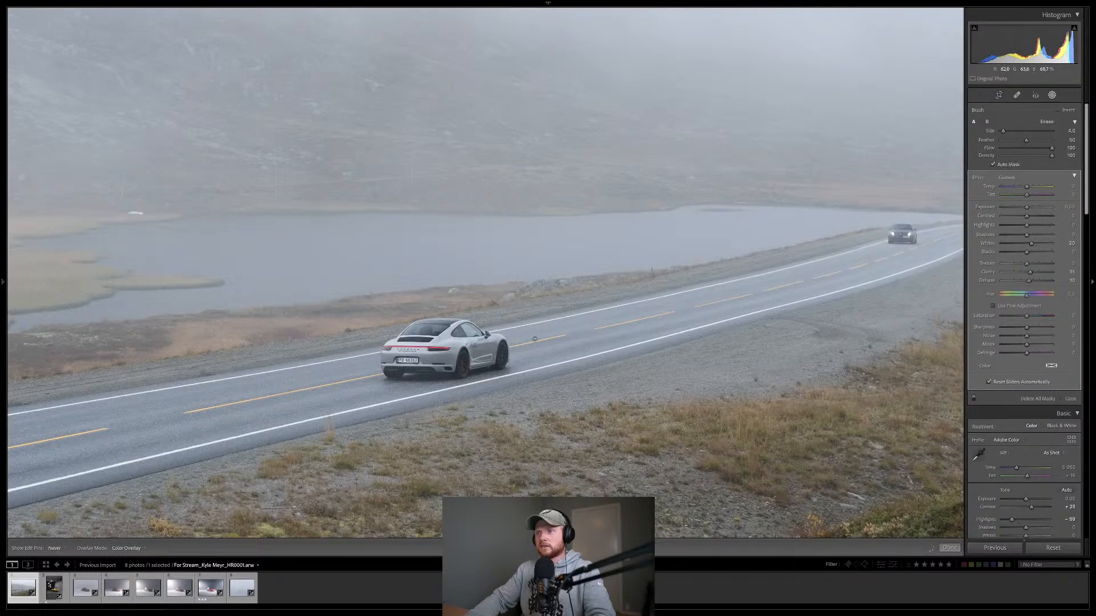
{"action": "key", "text": "h"}
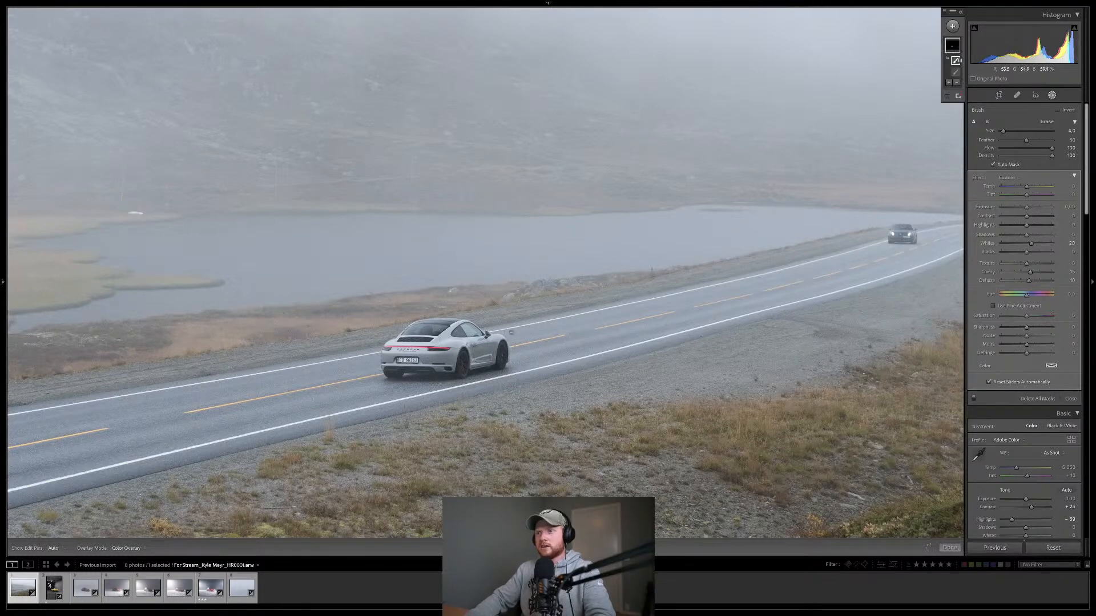
{"action": "key", "text": "h"}
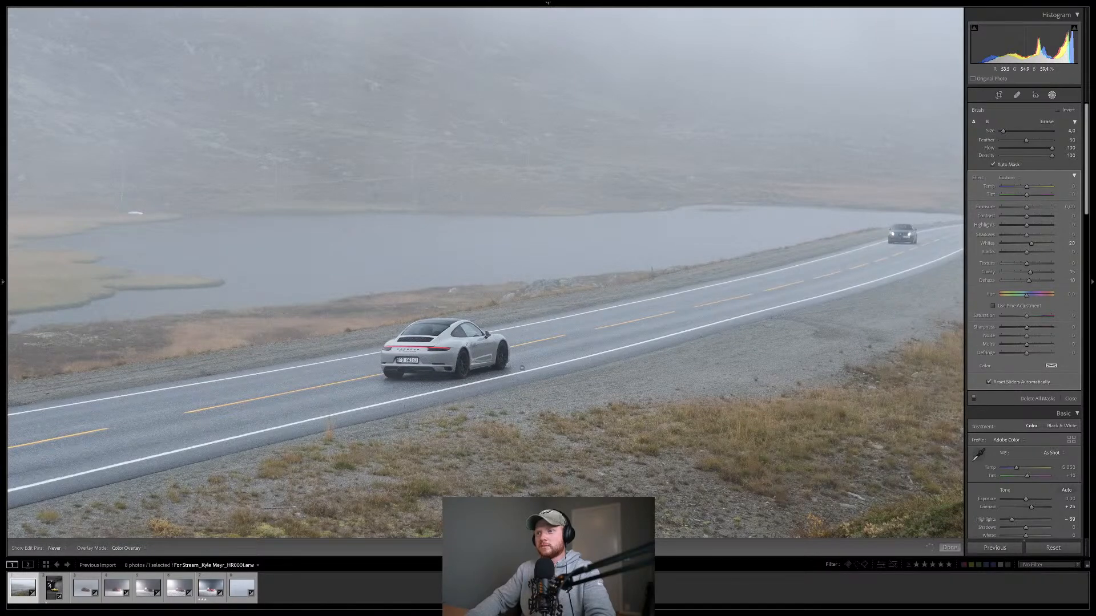
{"action": "key", "text": "h"}
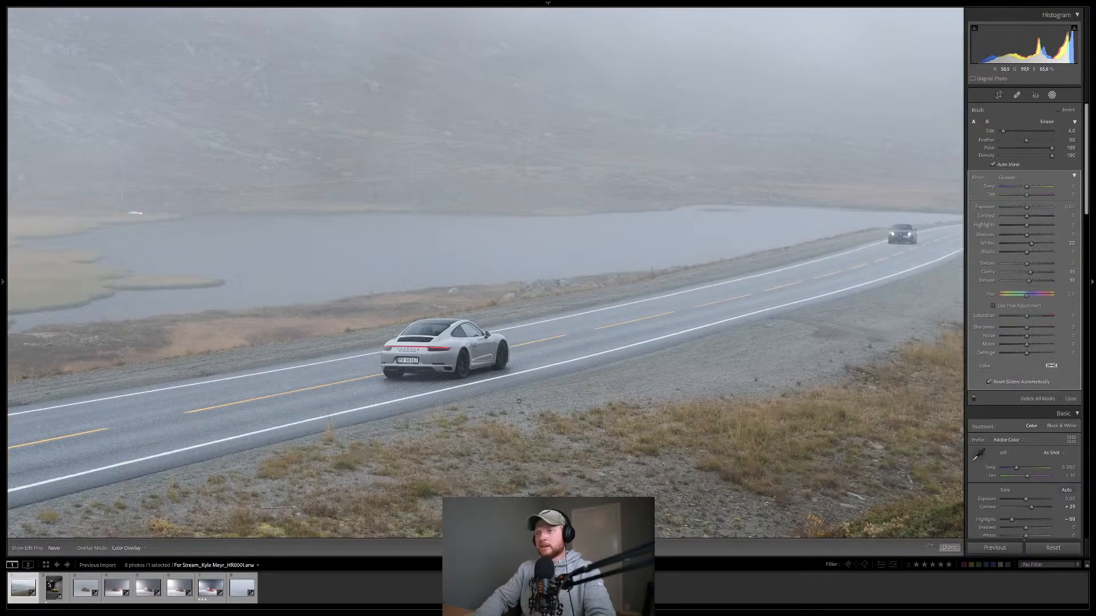
{"action": "key", "text": "Escape"}
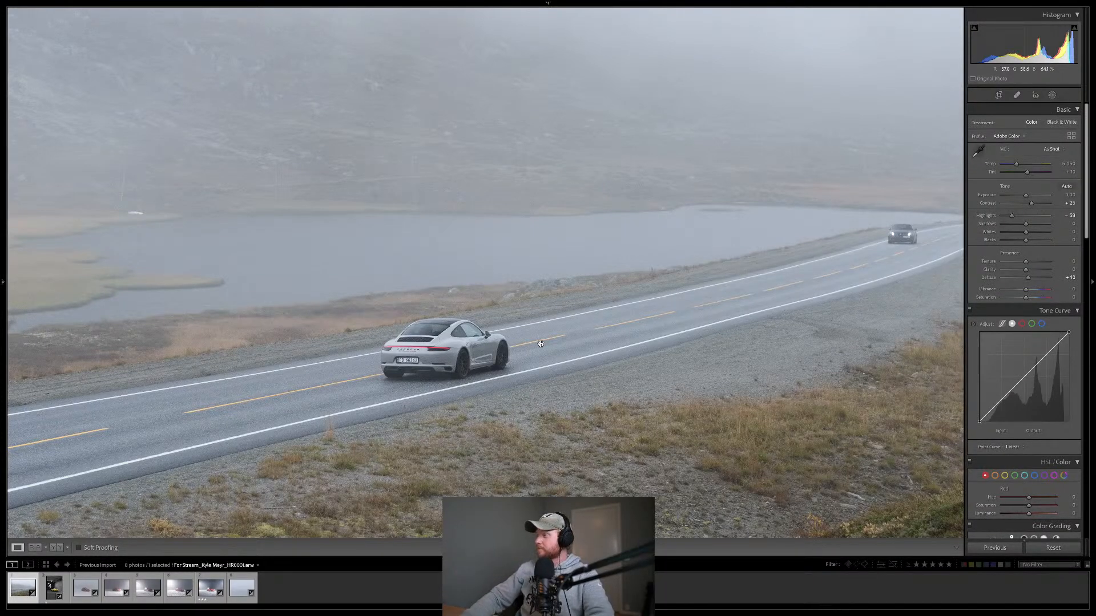
{"action": "left_click_drag", "start_coordinate": [502, 333], "coordinate": [532, 331]}
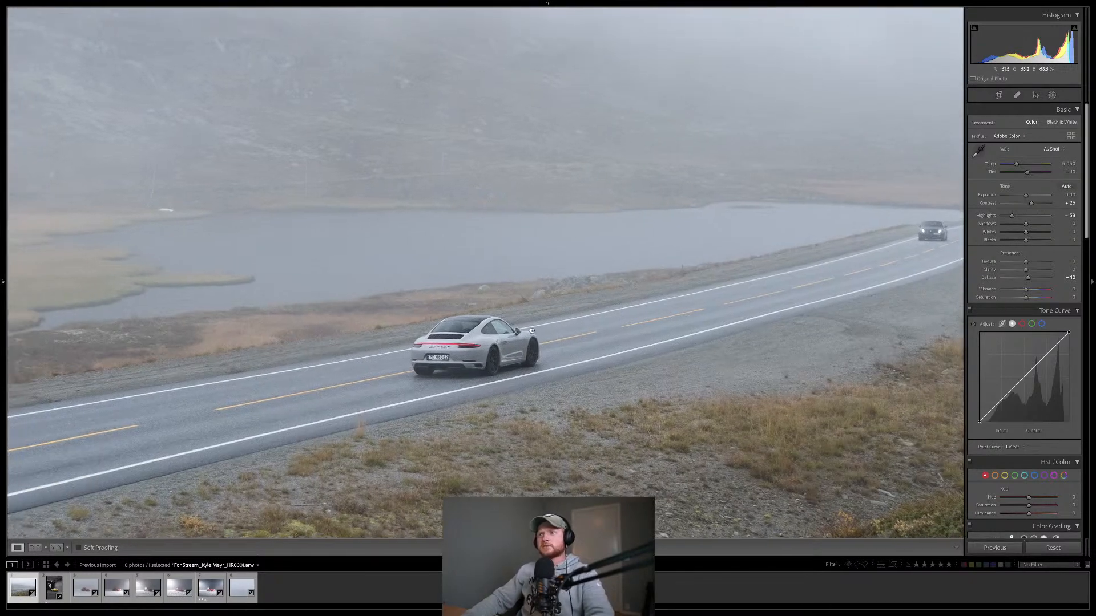
{"action": "left_click", "coordinate": [537, 331]}
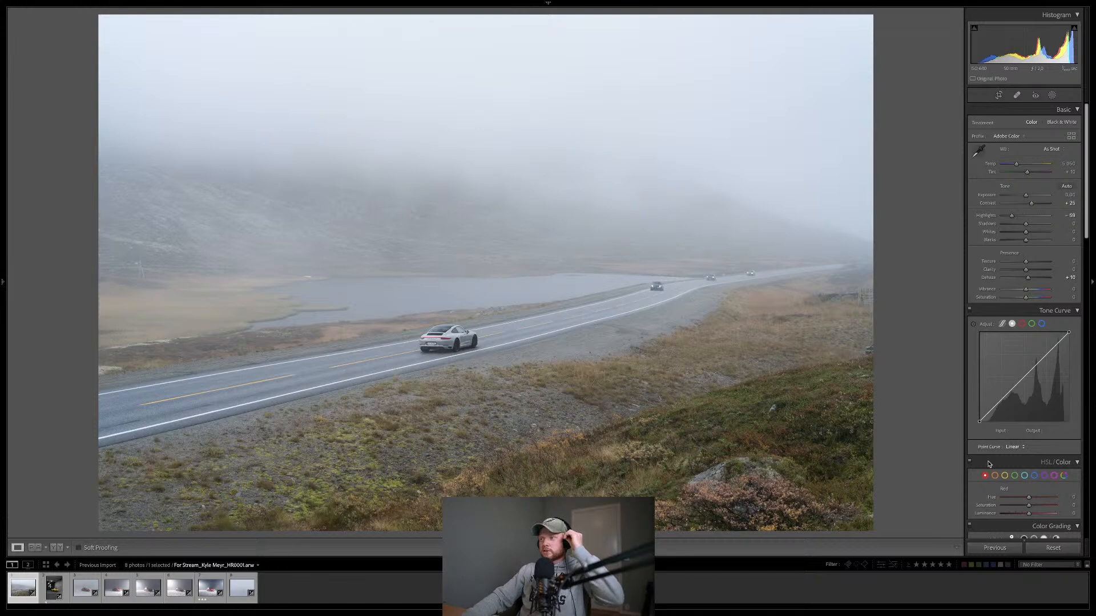
Set the yellow tones' saturation to about -43 and luminance to about +50.
{"action": "left_click", "coordinate": [1015, 475]}
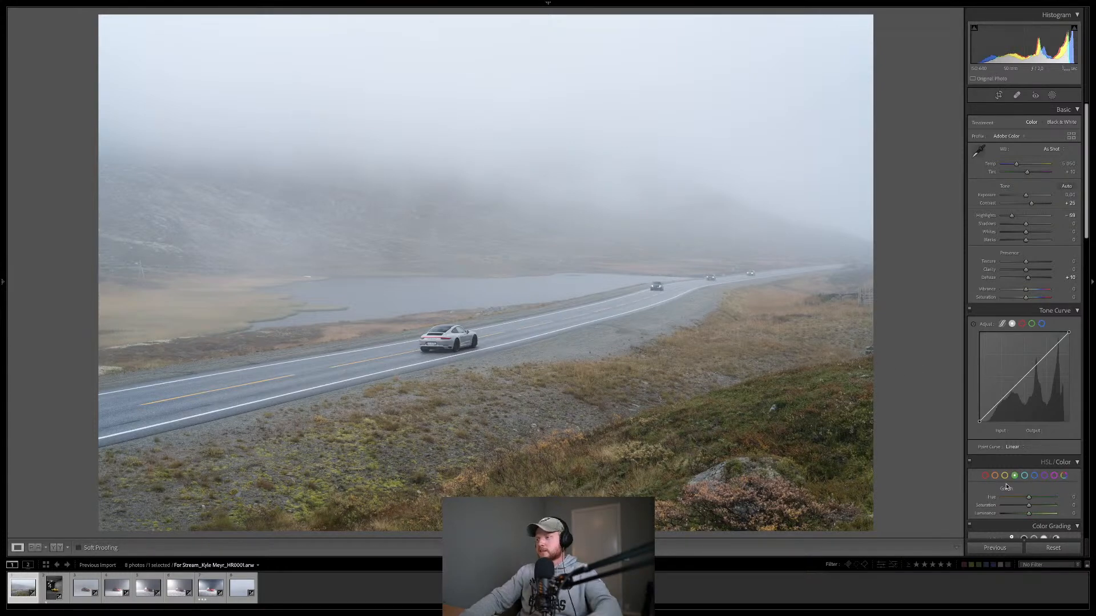
{"action": "left_click_drag", "start_coordinate": [1028, 497], "coordinate": [1042, 516]}
{"action": "double_click", "coordinate": [1040, 497]}
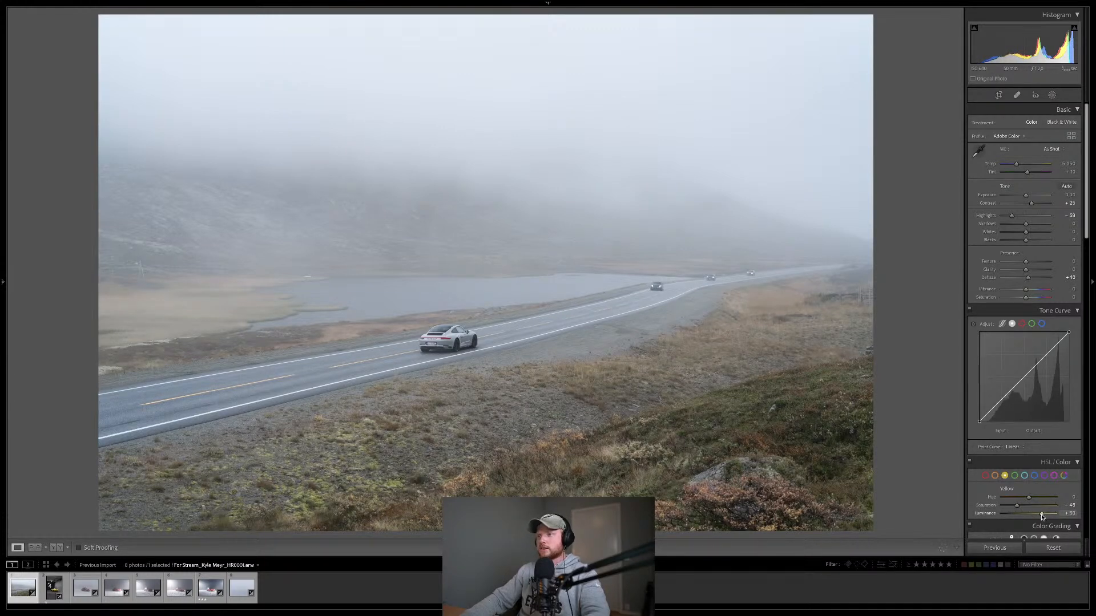
Set the green tones' hue to +100, saturation to about -80 and luminance to about +50.
{"action": "left_click", "coordinate": [1014, 475]}
{"action": "left_click_drag", "start_coordinate": [1031, 507], "coordinate": [1017, 507]}
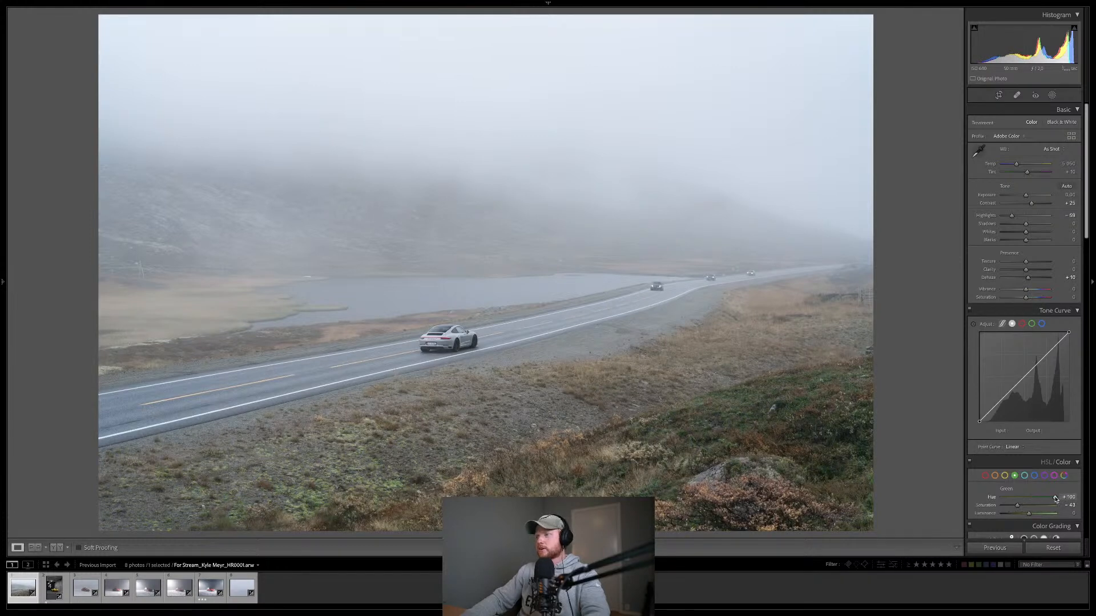
{"action": "left_click_drag", "start_coordinate": [1017, 507], "coordinate": [1007, 507]}
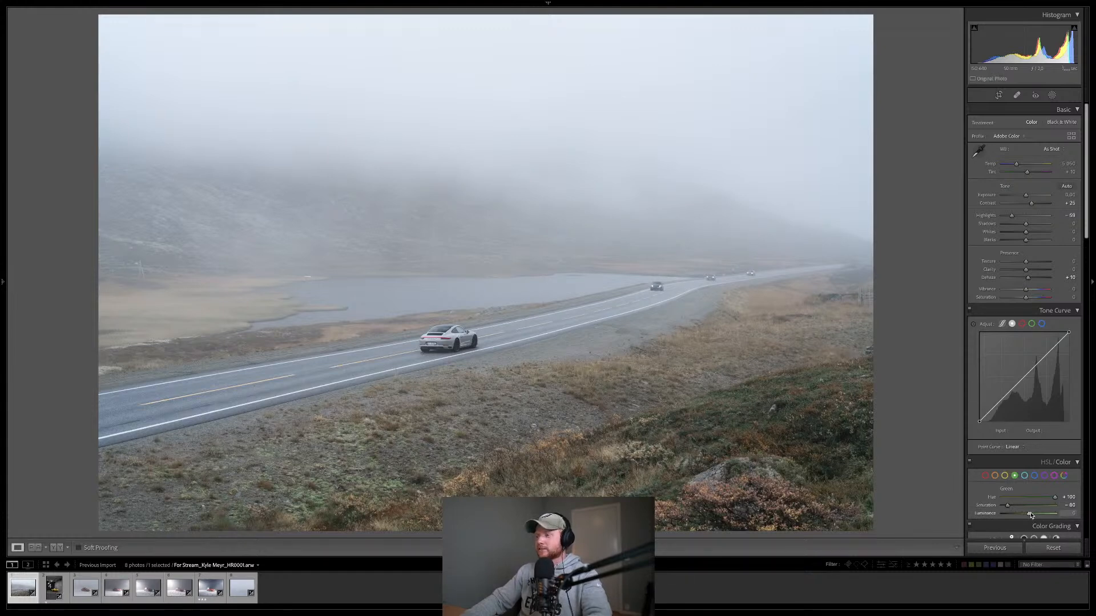
{"action": "left_click_drag", "start_coordinate": [1030, 515], "coordinate": [1045, 516]}
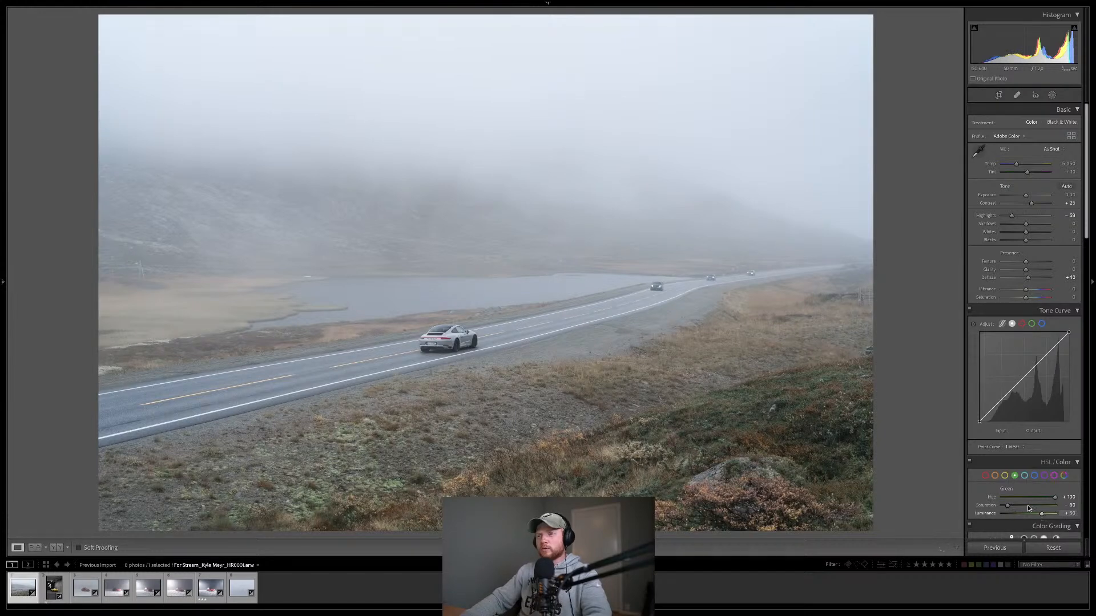
Set the blue tones' saturation to about -35 and luminance to about +14.
{"action": "left_click", "coordinate": [1034, 476]}
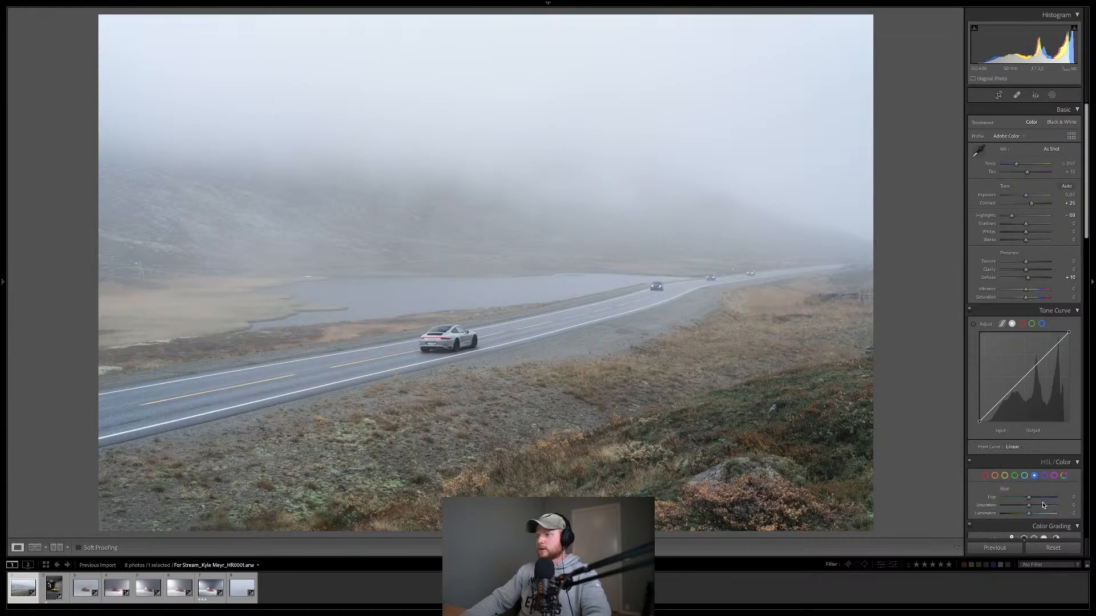
{"action": "left_click_drag", "start_coordinate": [1033, 505], "coordinate": [893, 503]}
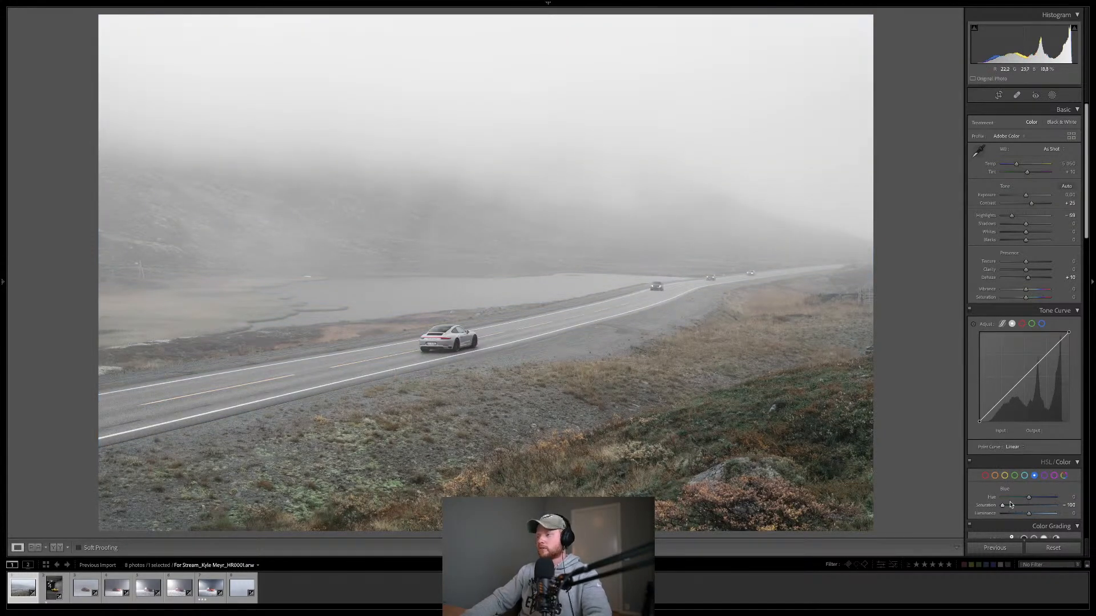
{"action": "left_click_drag", "start_coordinate": [1004, 506], "coordinate": [1019, 506]}
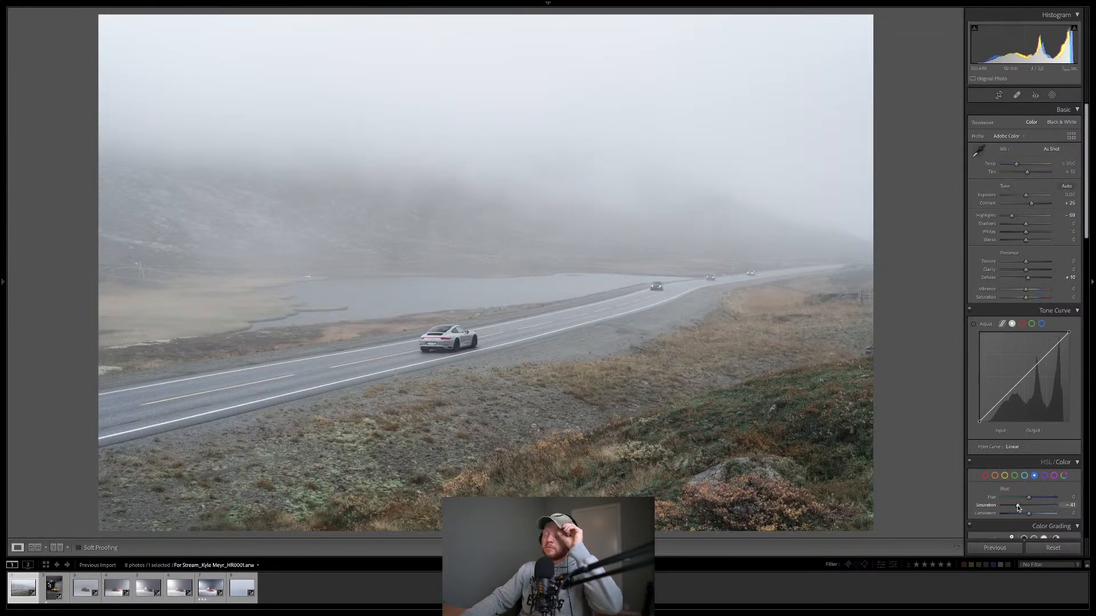
{"action": "left_click_drag", "start_coordinate": [1018, 506], "coordinate": [1021, 508]}
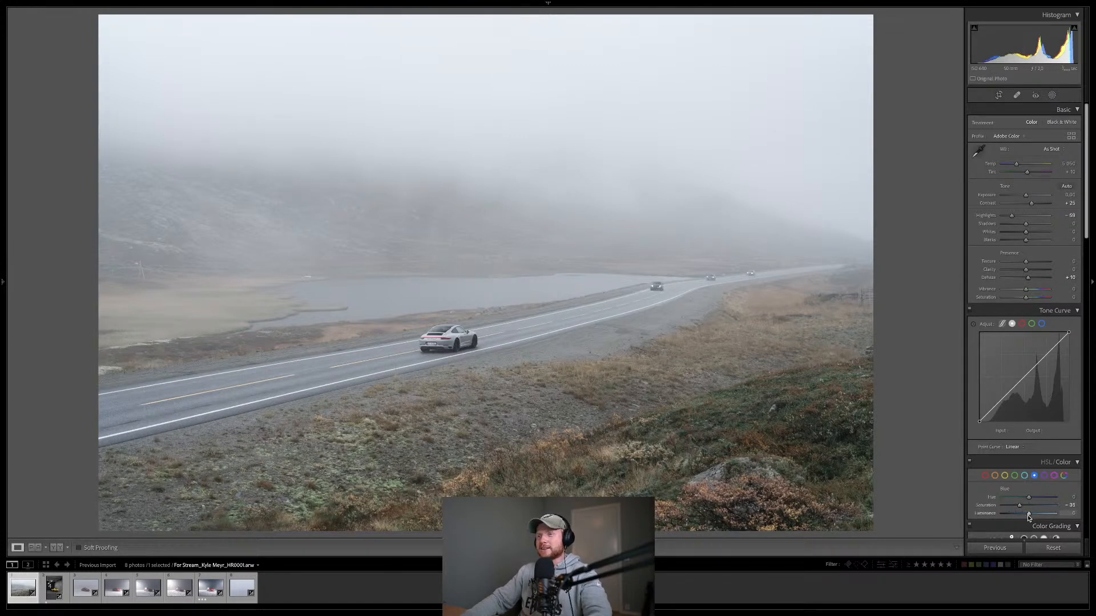
{"action": "left_click_drag", "start_coordinate": [1030, 517], "coordinate": [1033, 517]}
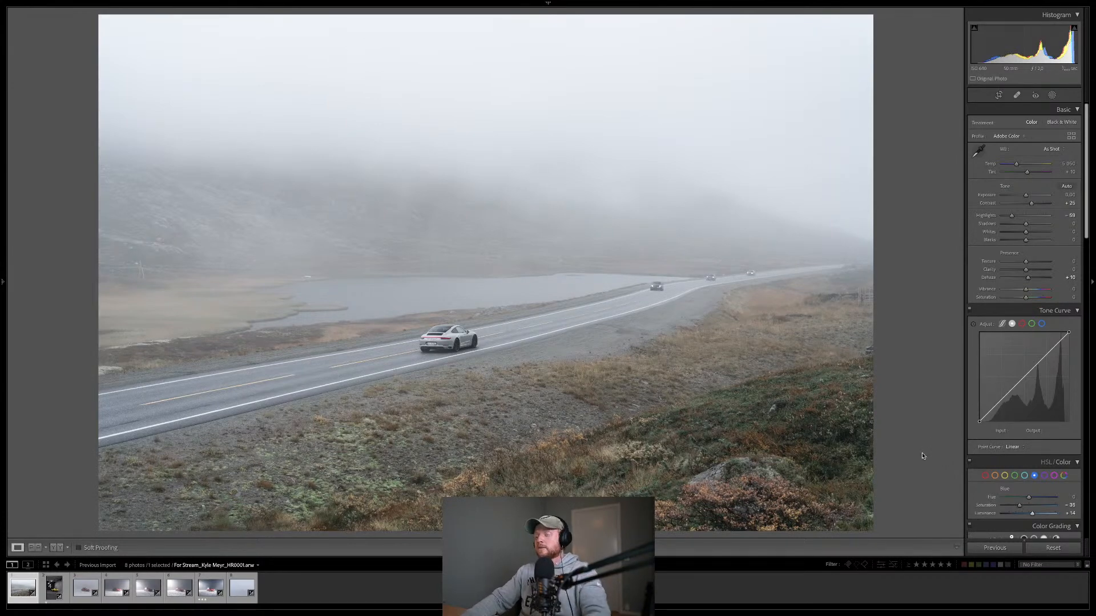
Try hue shifts on the purple and magenta tones.
{"action": "left_click", "coordinate": [1044, 476]}
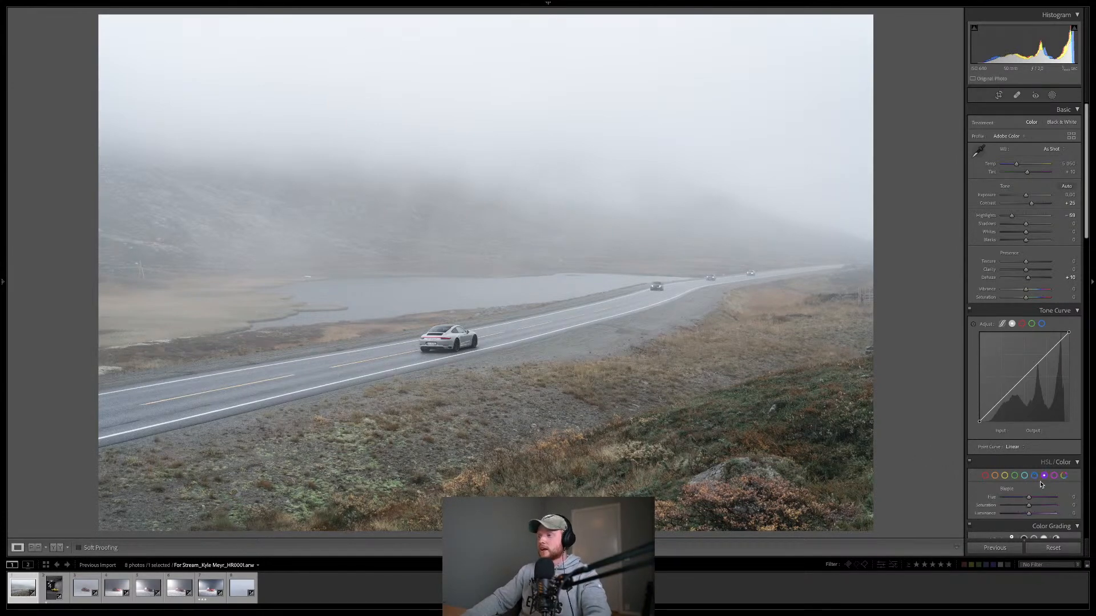
{"action": "left_click_drag", "start_coordinate": [1031, 499], "coordinate": [1062, 500]}
{"action": "mouse_move", "coordinate": [1029, 497]}
{"action": "left_mouse_down"}
{"action": "mouse_move", "coordinate": [1077, 498]}
{"action": "mouse_move", "coordinate": [1008, 500]}
{"action": "mouse_move", "coordinate": [1043, 500]}
{"action": "mouse_move", "coordinate": [1033, 500]}
{"action": "left_mouse_up"}
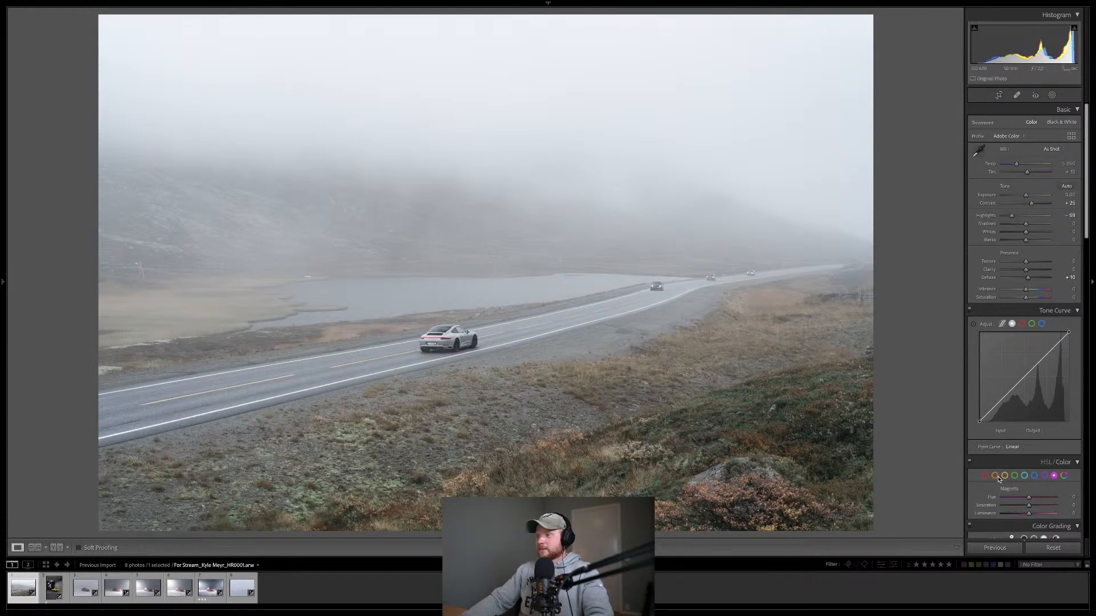
{"action": "scroll", "coordinate": [984, 477], "scroll_direction": "down", "scroll_amount": 8}
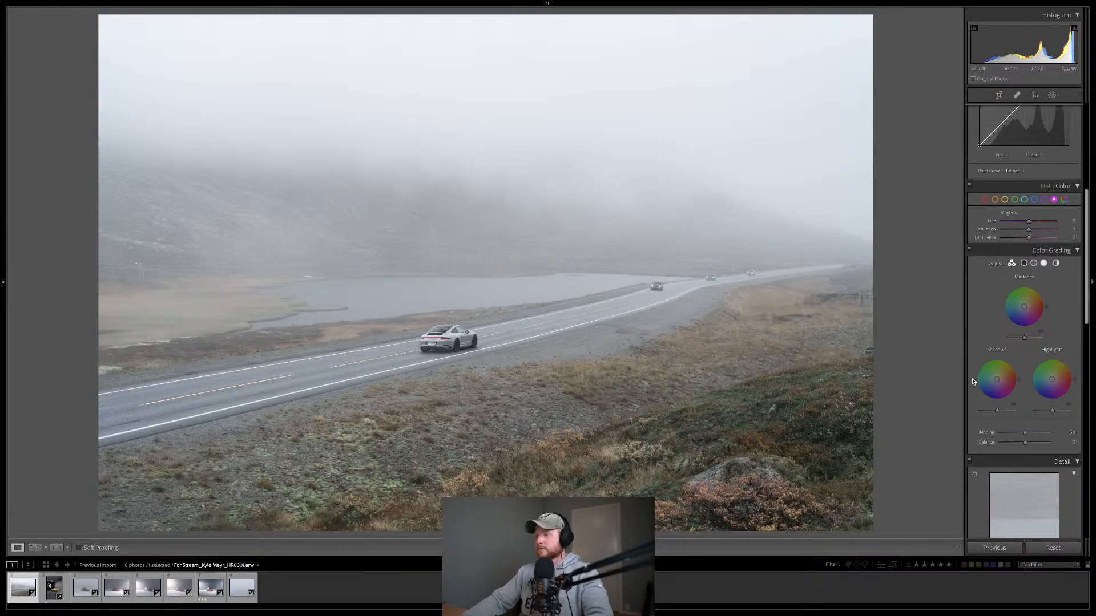
{"action": "scroll", "coordinate": [973, 380], "scroll_direction": "down", "scroll_amount": 2}
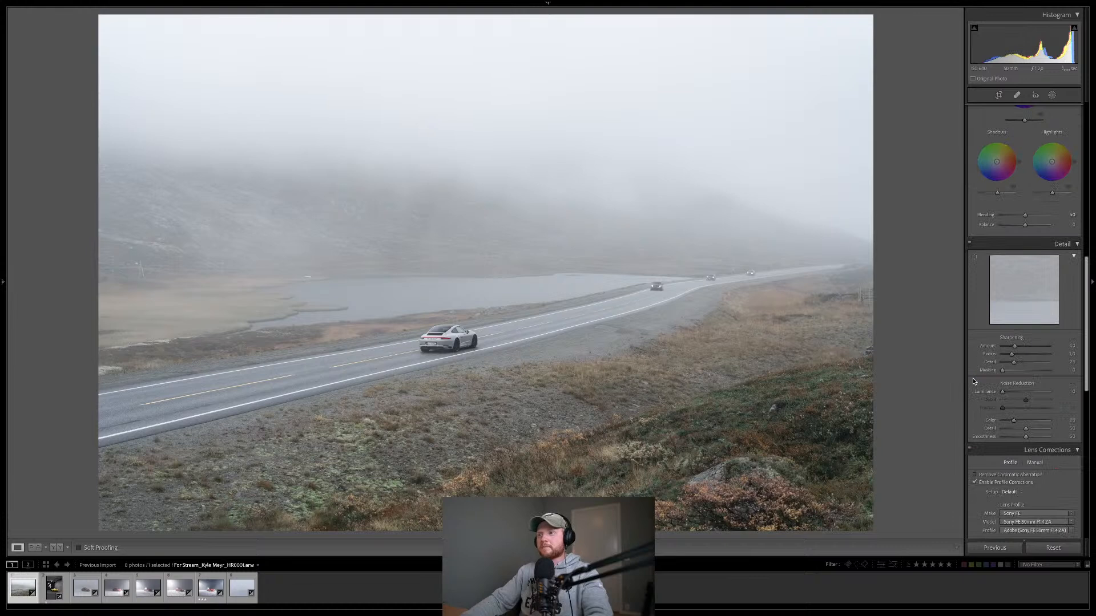
{"action": "scroll", "coordinate": [973, 378], "scroll_direction": "down", "scroll_amount": 1}
{"action": "scroll", "coordinate": [972, 382], "scroll_direction": "up", "scroll_amount": 10}
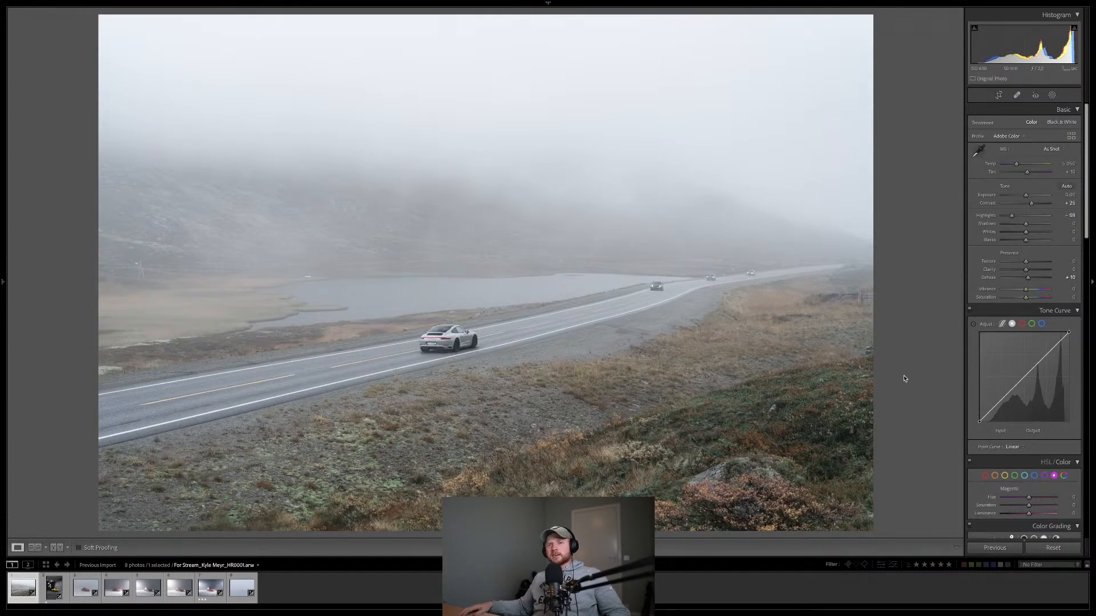
Open the graded foggy road photo in Photoshop and close the red Porsche composite document.
{"action": "key", "text": "super+e"}
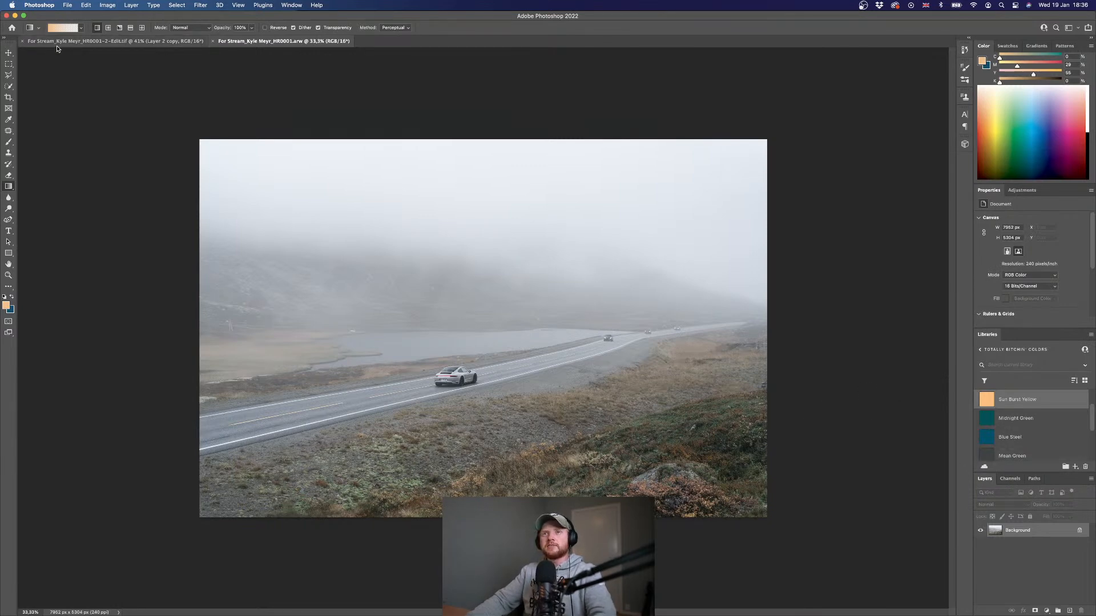
{"action": "left_click", "coordinate": [34, 42]}
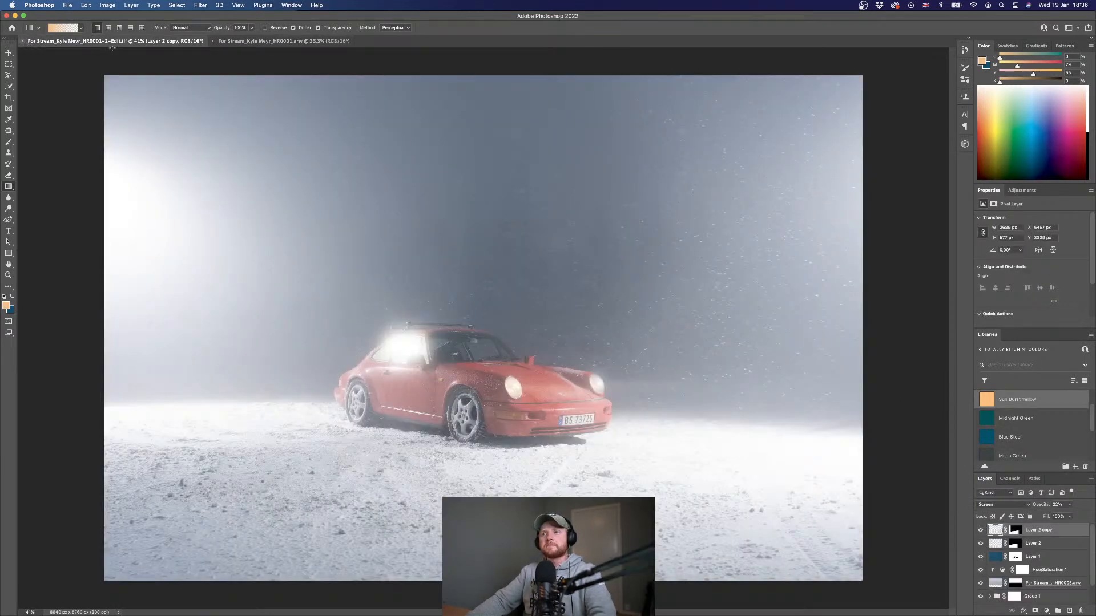
{"action": "left_click", "coordinate": [23, 42]}
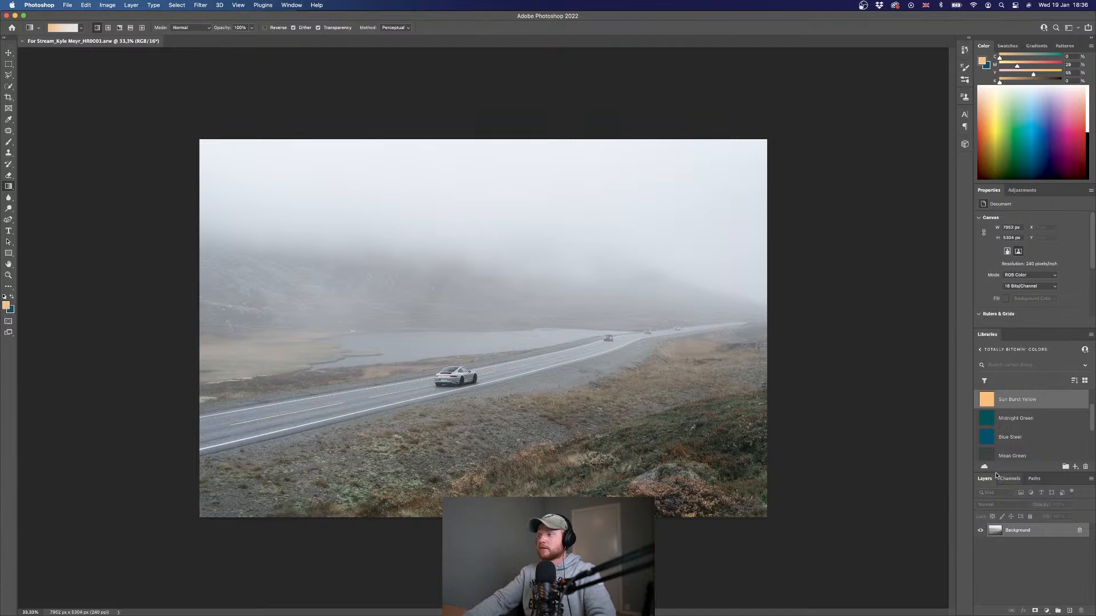
Fill a new layer above the photo with the Mean Green library colour and set its blend mode to Soft Light.
{"action": "left_click", "coordinate": [997, 455]}
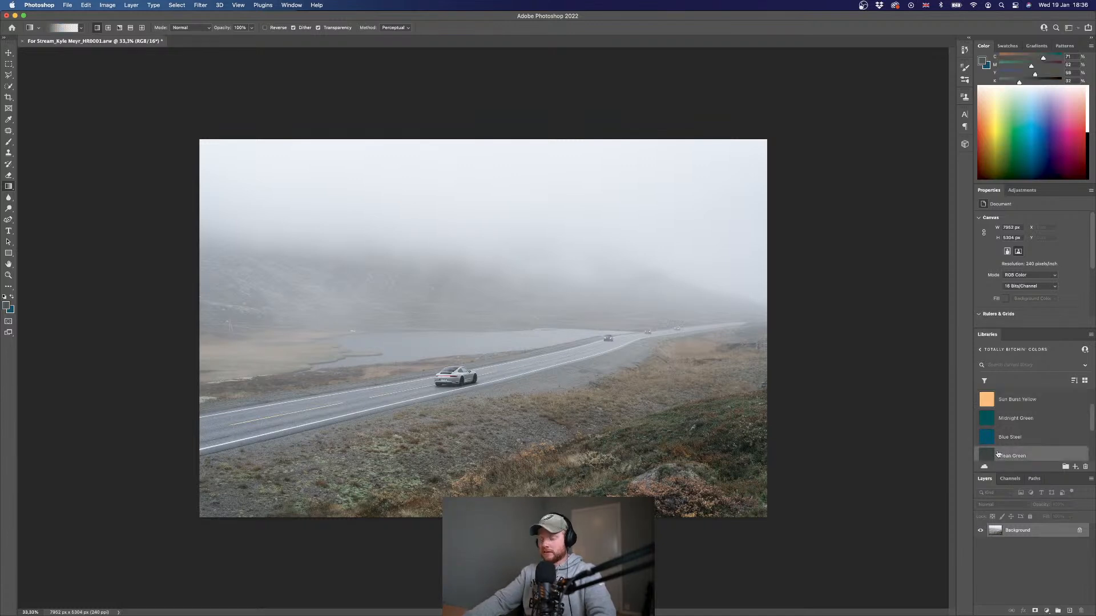
{"action": "left_click_drag", "start_coordinate": [200, 137], "coordinate": [196, 137]}
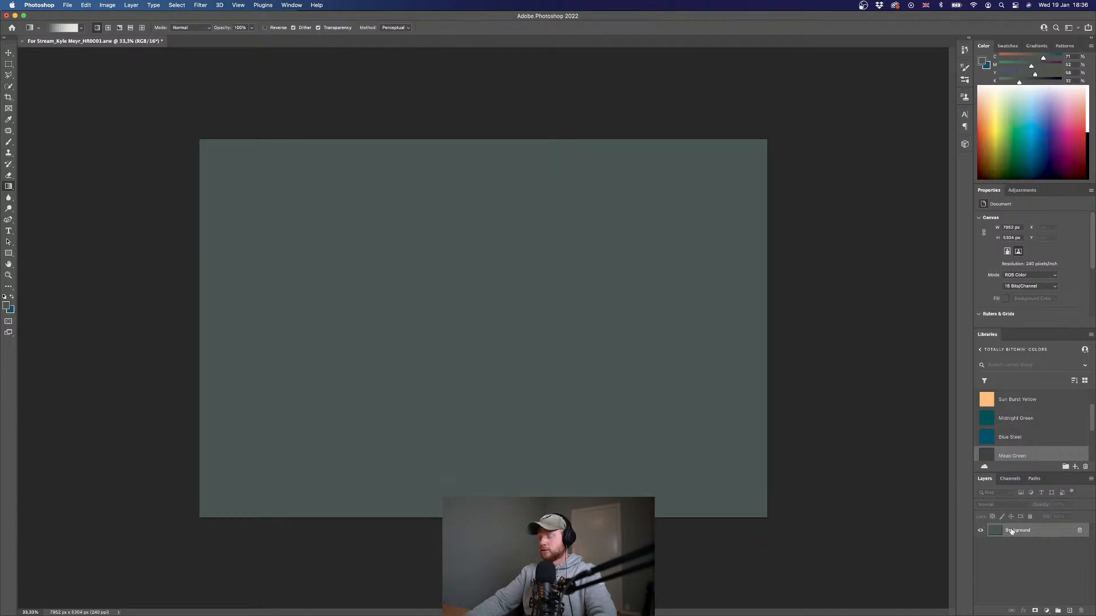
{"action": "key", "text": "super+z"}
{"action": "left_click", "coordinate": [1065, 606]}
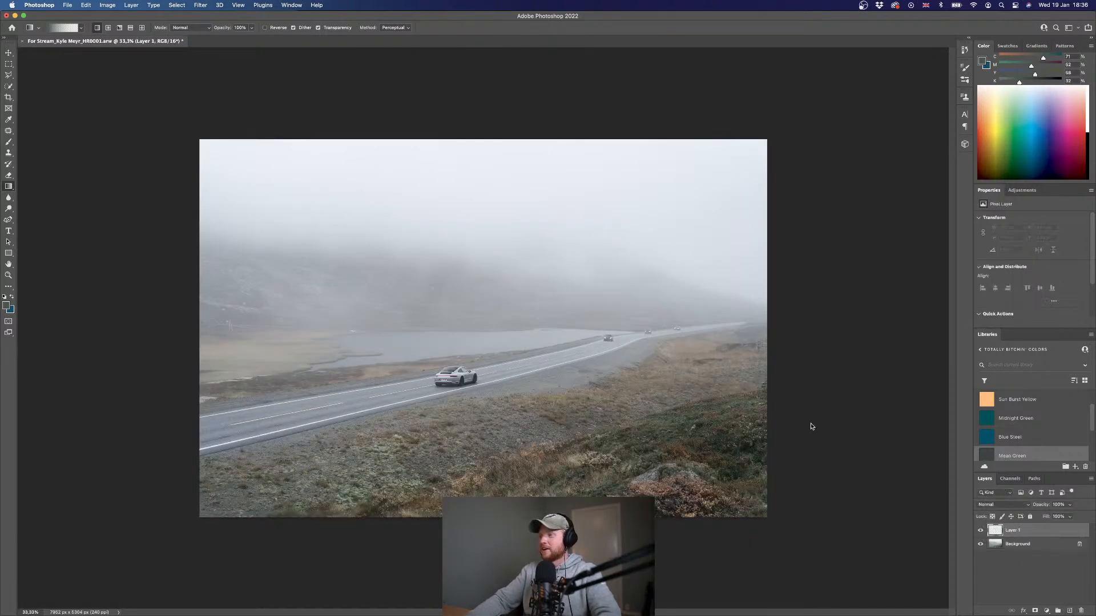
{"action": "left_click_drag", "start_coordinate": [197, 138], "coordinate": [738, 456]}
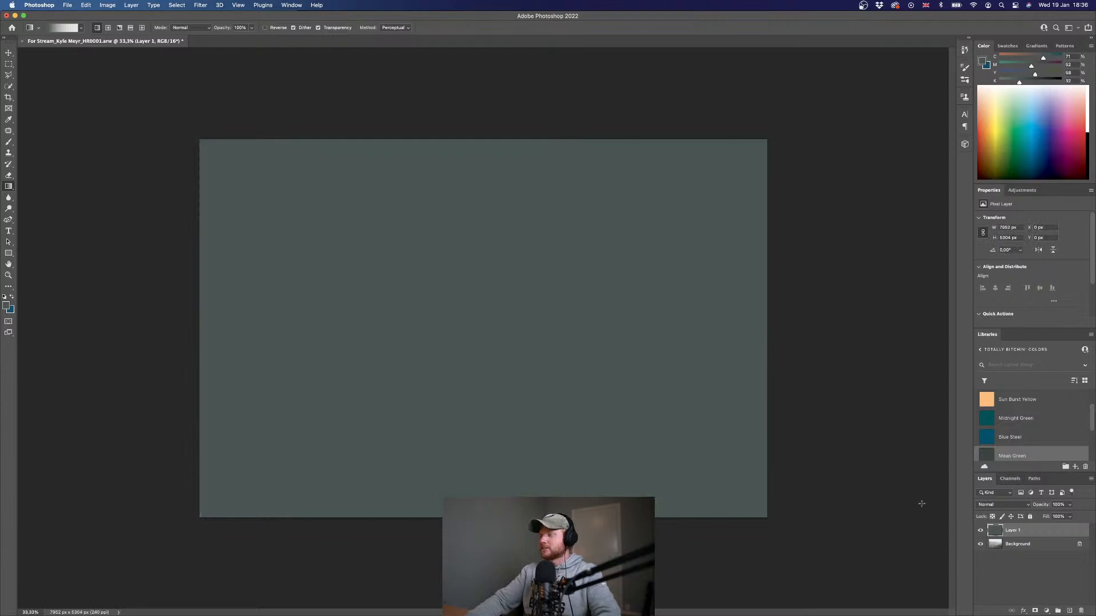
{"action": "left_click", "coordinate": [999, 505]}
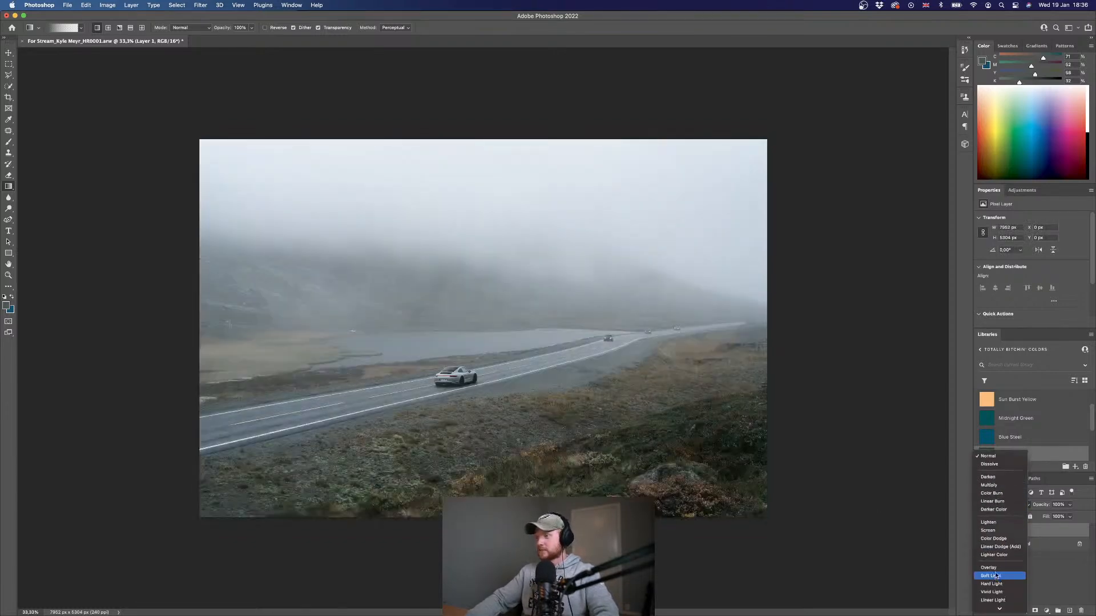
{"action": "left_click", "coordinate": [998, 582]}
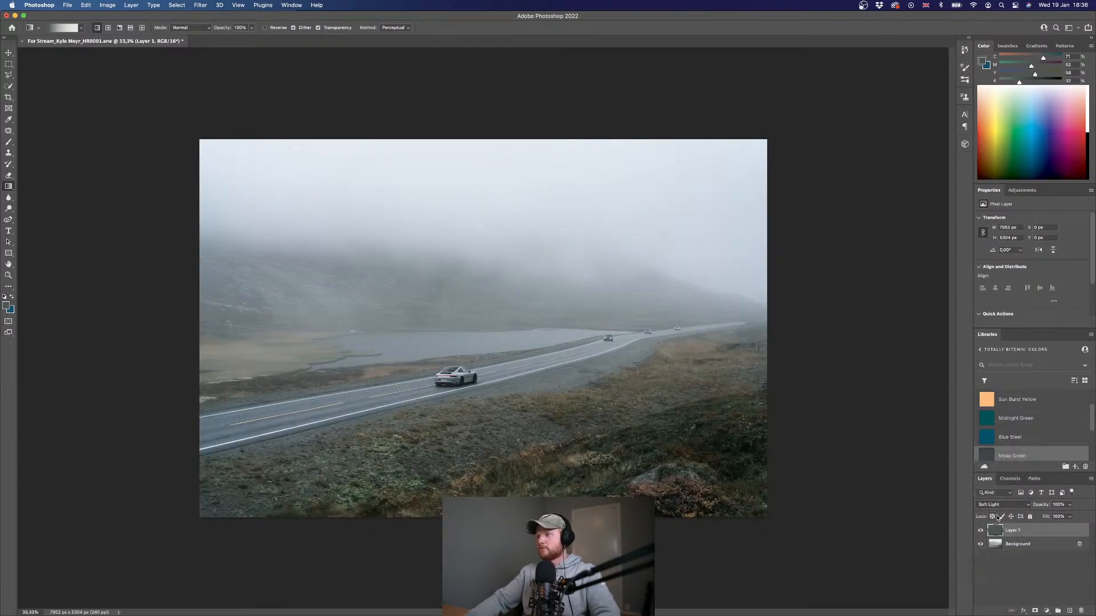
Lower the opacity of the Soft Light colour layer to 30%.
{"action": "mouse_move", "coordinate": [1040, 505]}
{"action": "left_mouse_down"}
{"action": "mouse_move", "coordinate": [839, 511]}
{"action": "mouse_move", "coordinate": [1051, 507]}
{"action": "left_mouse_up"}
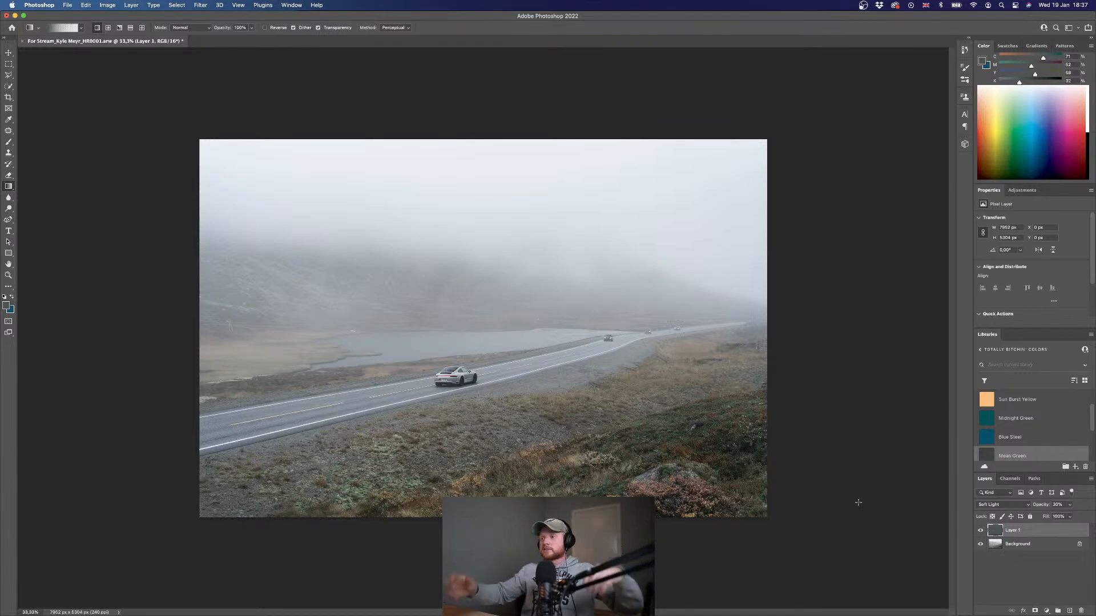
Patch out the nearest oncoming car on the Background layer, sampling the adjacent stretch of road and verge.
{"action": "left_click", "coordinate": [994, 545]}
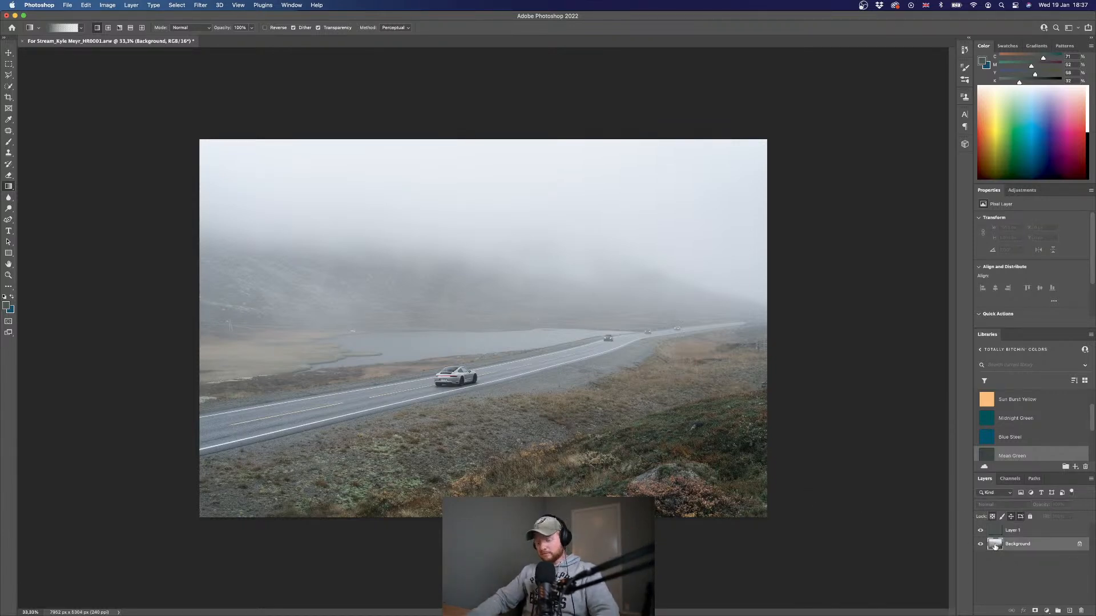
{"action": "scroll", "coordinate": [621, 327], "scroll_direction": "up", "scroll_amount": 3}
{"action": "scroll", "coordinate": [621, 327], "scroll_direction": "up", "scroll_amount": 5}
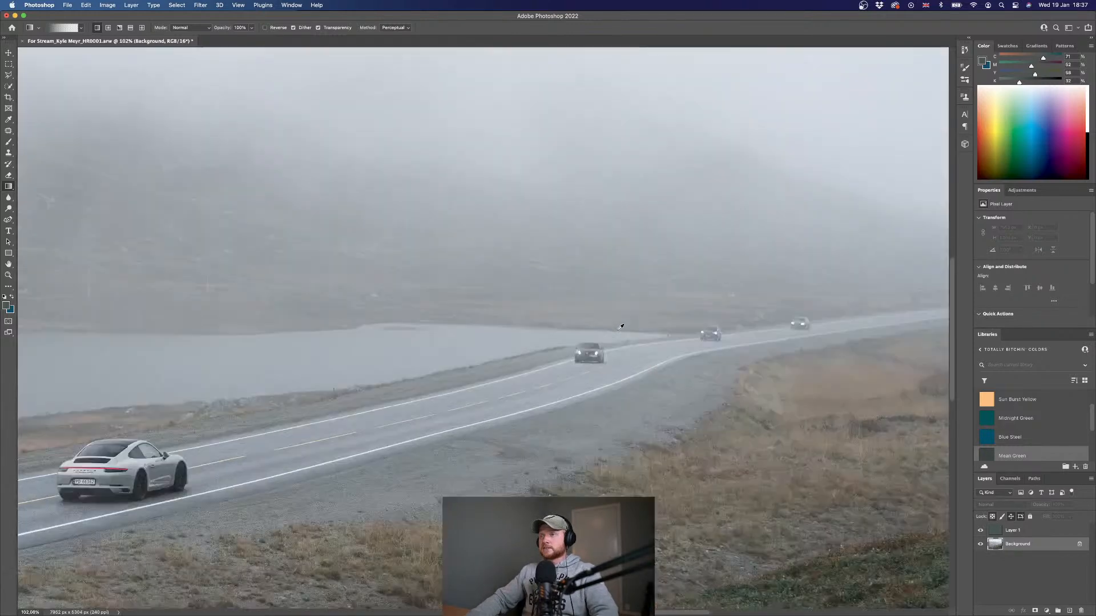
{"action": "key", "text": "j"}
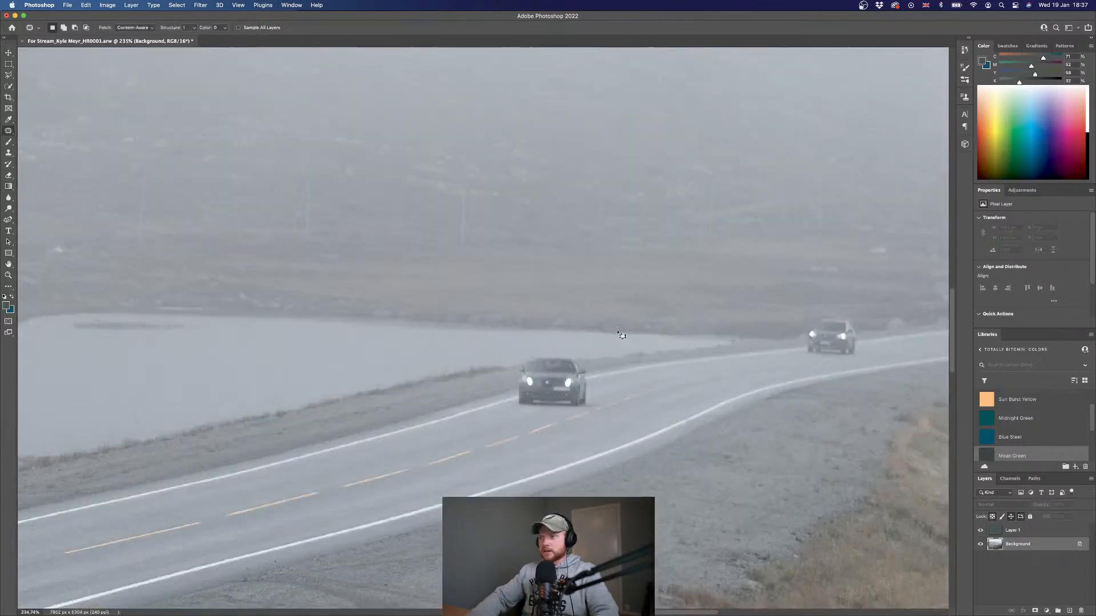
{"action": "scroll", "coordinate": [542, 353], "scroll_direction": "right", "scroll_amount": 3}
{"action": "scroll", "coordinate": [487, 368], "scroll_direction": "left", "scroll_amount": 2}
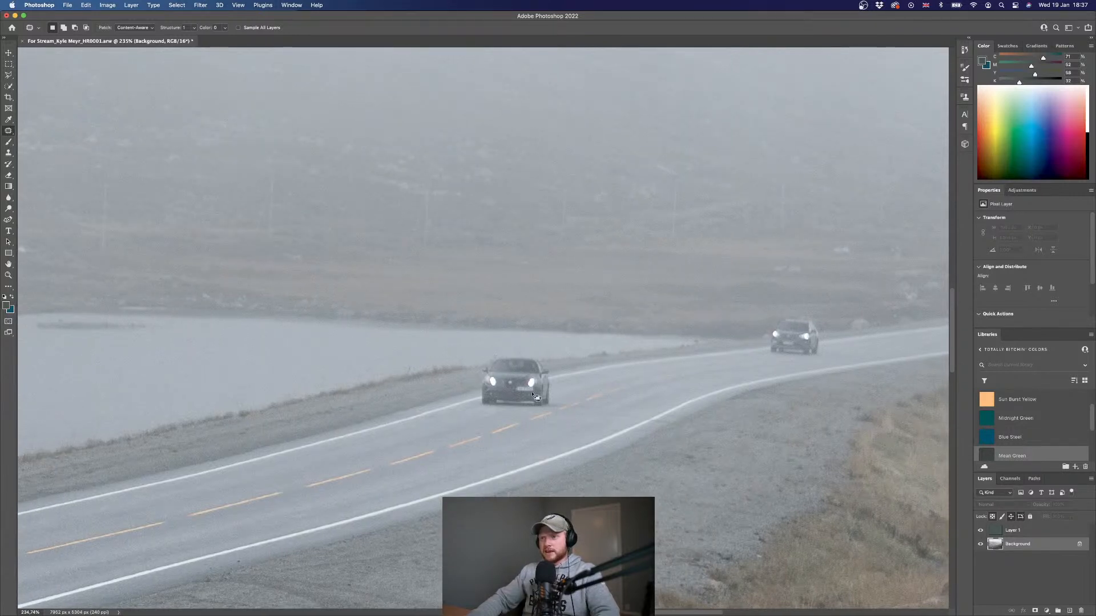
{"action": "mouse_move", "coordinate": [558, 388]}
{"action": "left_mouse_down"}
{"action": "mouse_move", "coordinate": [547, 409]}
{"action": "mouse_move", "coordinate": [489, 413]}
{"action": "mouse_move", "coordinate": [475, 396]}
{"action": "mouse_move", "coordinate": [482, 366]}
{"action": "mouse_move", "coordinate": [521, 357]}
{"action": "mouse_move", "coordinate": [555, 368]}
{"action": "mouse_move", "coordinate": [557, 384]}
{"action": "mouse_move", "coordinate": [469, 408]}
{"action": "left_mouse_up"}
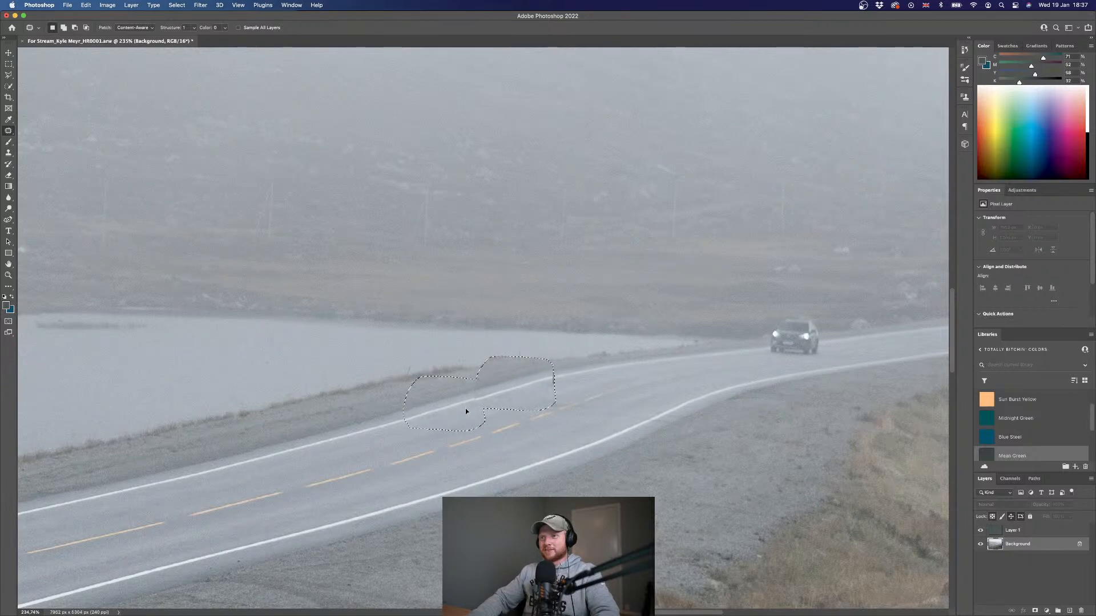
{"action": "key", "text": "super+d"}
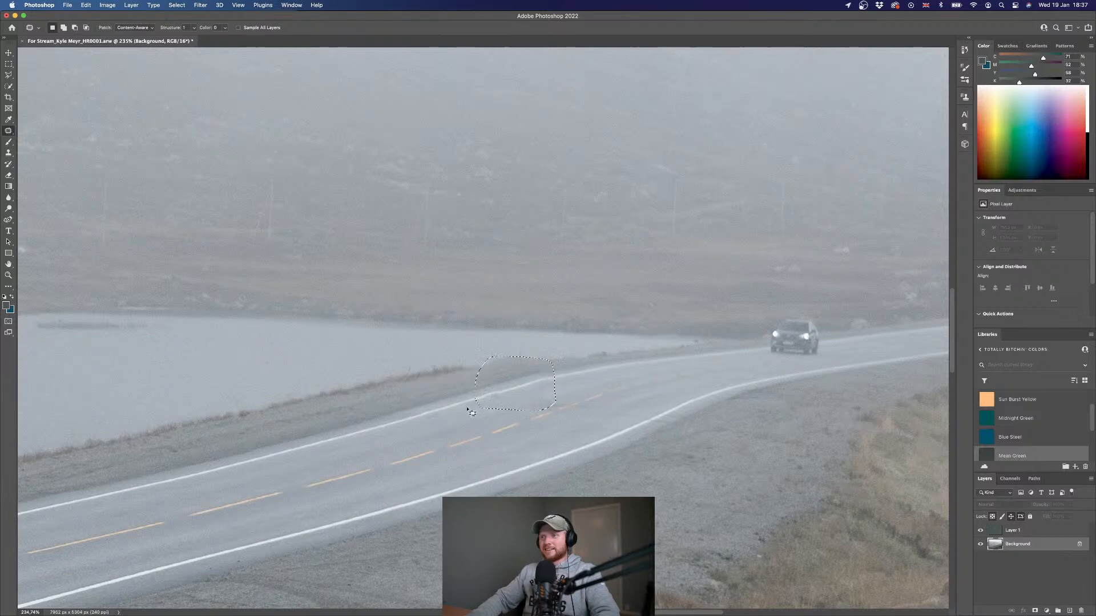
Clean up the leftover marks on the road where the nearest oncoming car was, using a larger Clone Stamp brush.
{"action": "key", "text": "s"}
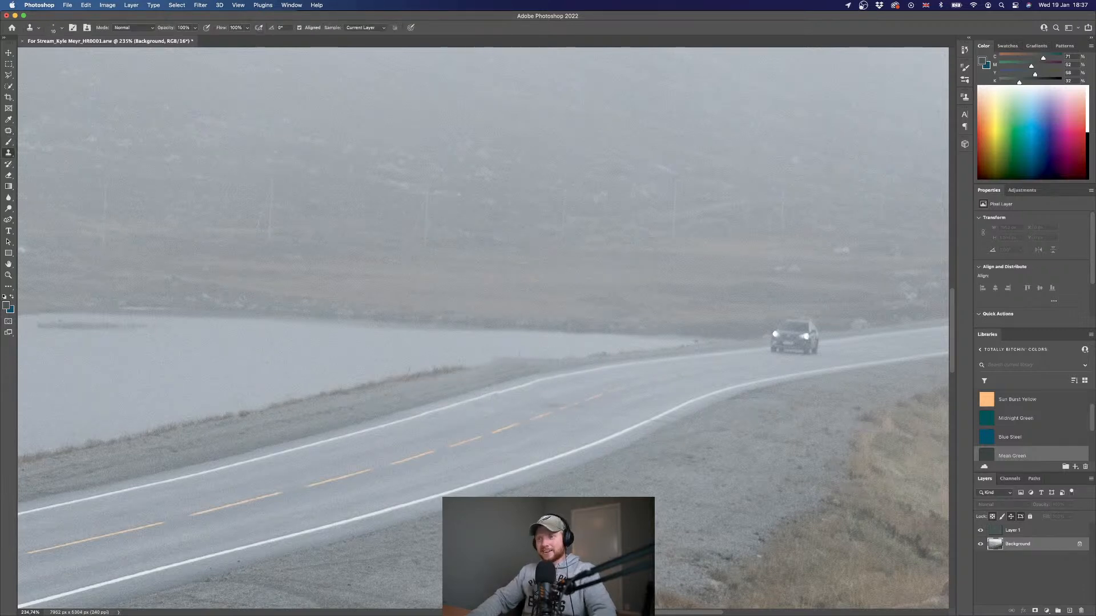
{"action": "key", "text": "bracketright"}
{"action": "key", "text": "bracketright"}
{"action": "key", "text": "bracketright"}
{"action": "key", "text": "bracketright"}
{"action": "key", "text": "bracketright"}
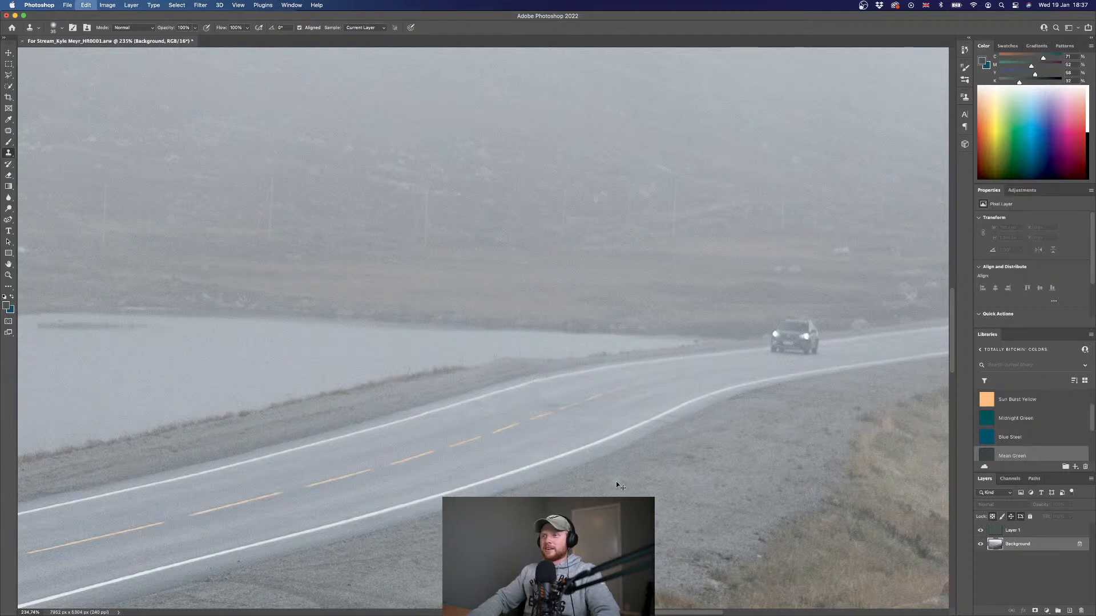
Clone road and verge over the second oncoming car to remove it.
{"action": "scroll", "coordinate": [632, 412], "scroll_direction": "right", "scroll_amount": 6}
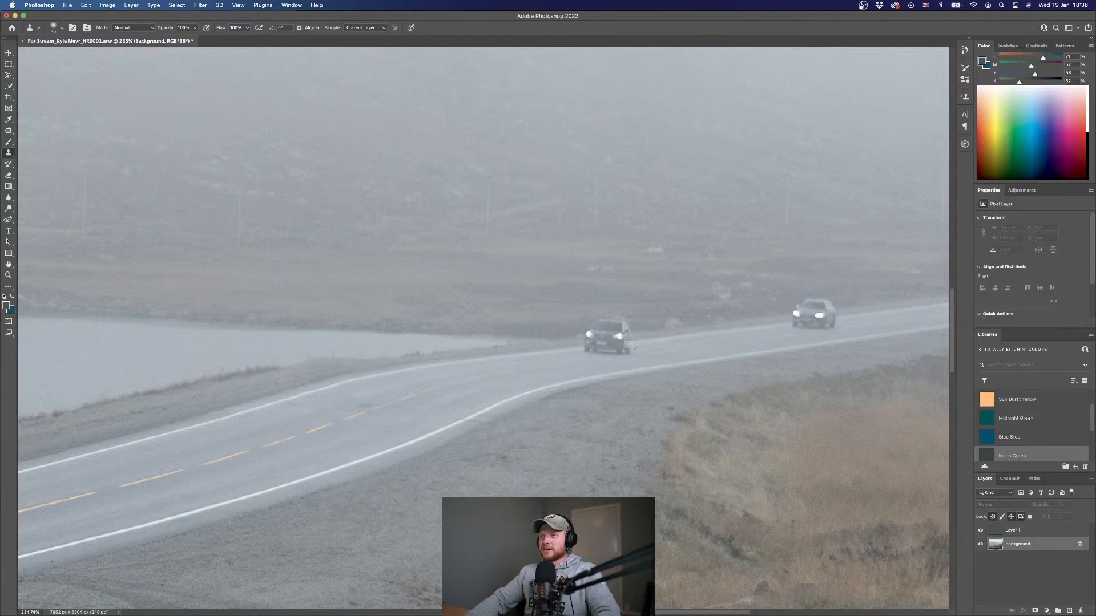
{"action": "mouse_move", "coordinate": [630, 340]}
{"action": "left_mouse_down"}
{"action": "mouse_move", "coordinate": [578, 348]}
{"action": "mouse_move", "coordinate": [637, 354]}
{"action": "mouse_move", "coordinate": [574, 357]}
{"action": "mouse_move", "coordinate": [575, 340]}
{"action": "mouse_move", "coordinate": [608, 327]}
{"action": "left_mouse_up"}
{"action": "key", "text": "super+z"}
{"action": "left_click", "coordinate": [629, 330]}
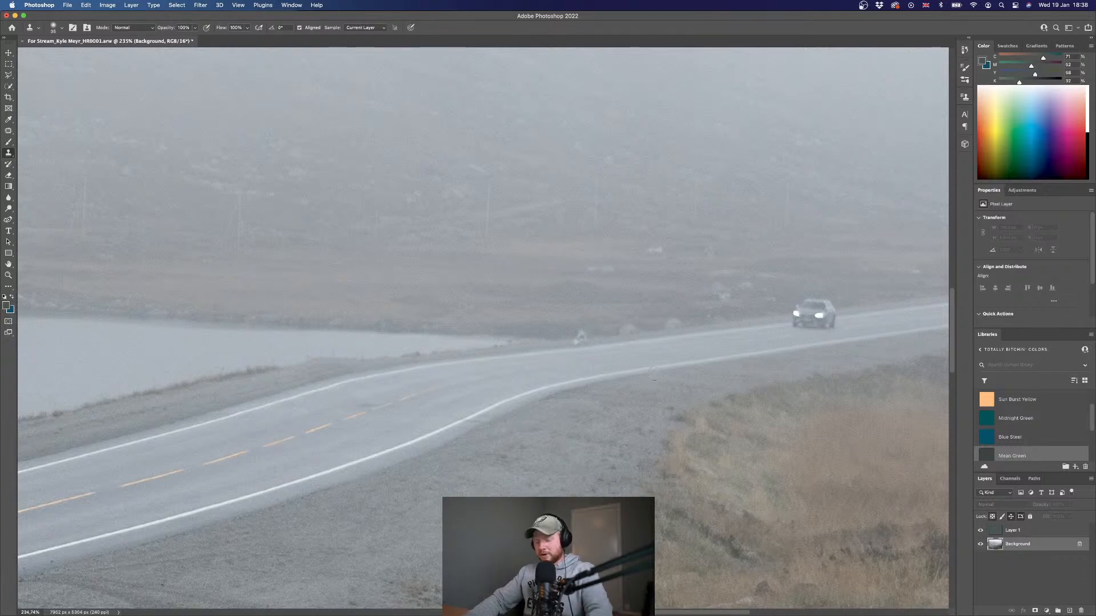
Patch out the two pale marks along the far road edge where the second car was removed.
{"action": "key", "text": "j"}
{"action": "mouse_move", "coordinate": [575, 332]}
{"action": "left_mouse_down"}
{"action": "mouse_move", "coordinate": [575, 349]}
{"action": "mouse_move", "coordinate": [589, 348]}
{"action": "mouse_move", "coordinate": [565, 340]}
{"action": "left_mouse_up"}
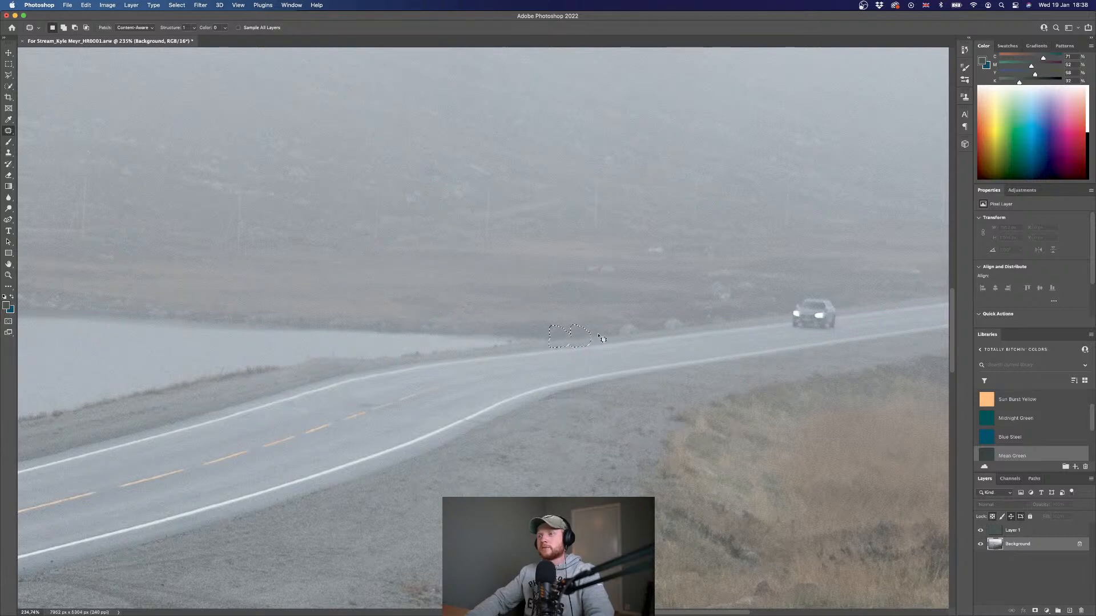
{"action": "key", "text": "super+d"}
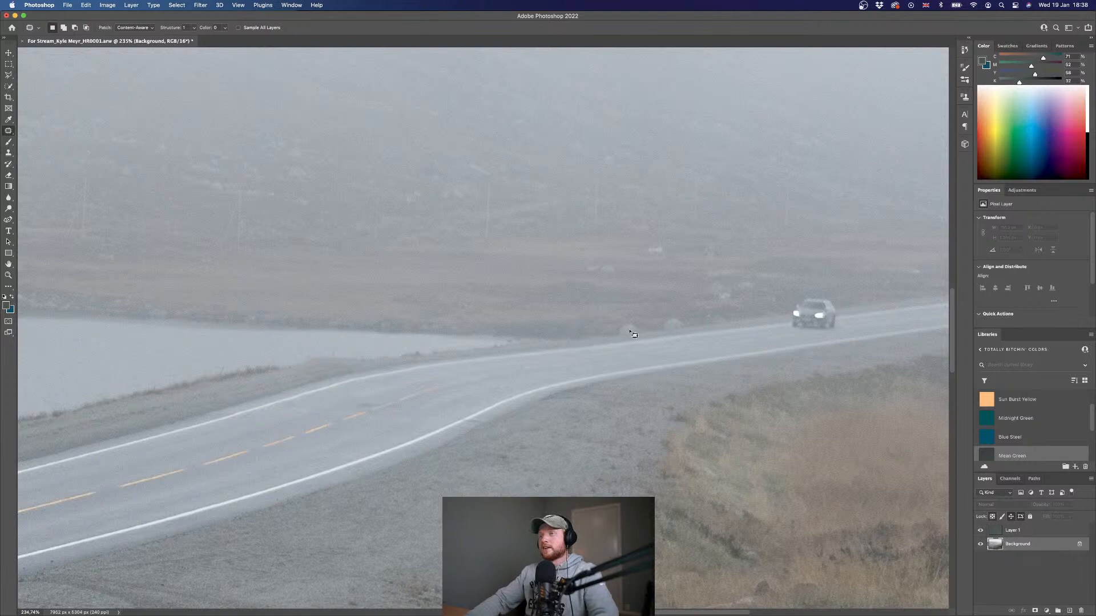
{"action": "mouse_move", "coordinate": [628, 321]}
{"action": "left_mouse_down"}
{"action": "mouse_move", "coordinate": [613, 340]}
{"action": "mouse_move", "coordinate": [649, 330]}
{"action": "mouse_move", "coordinate": [619, 338]}
{"action": "left_mouse_up"}
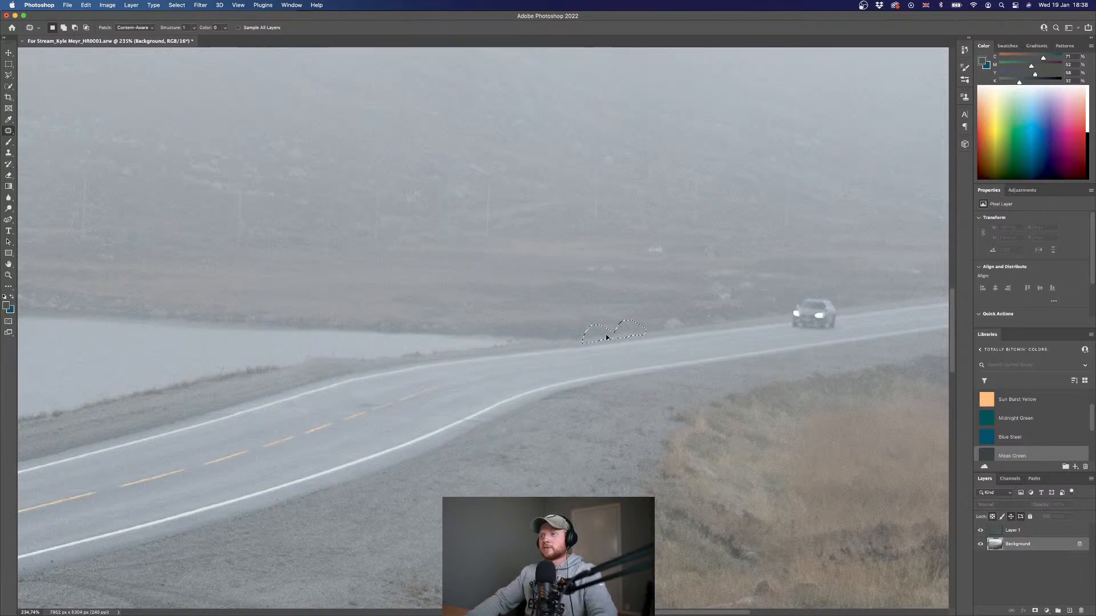
{"action": "key", "text": "cmd+d"}
Patch out the farthest oncoming car using clean road just beyond it.
{"action": "scroll", "coordinate": [740, 336], "scroll_direction": "right", "scroll_amount": 3}
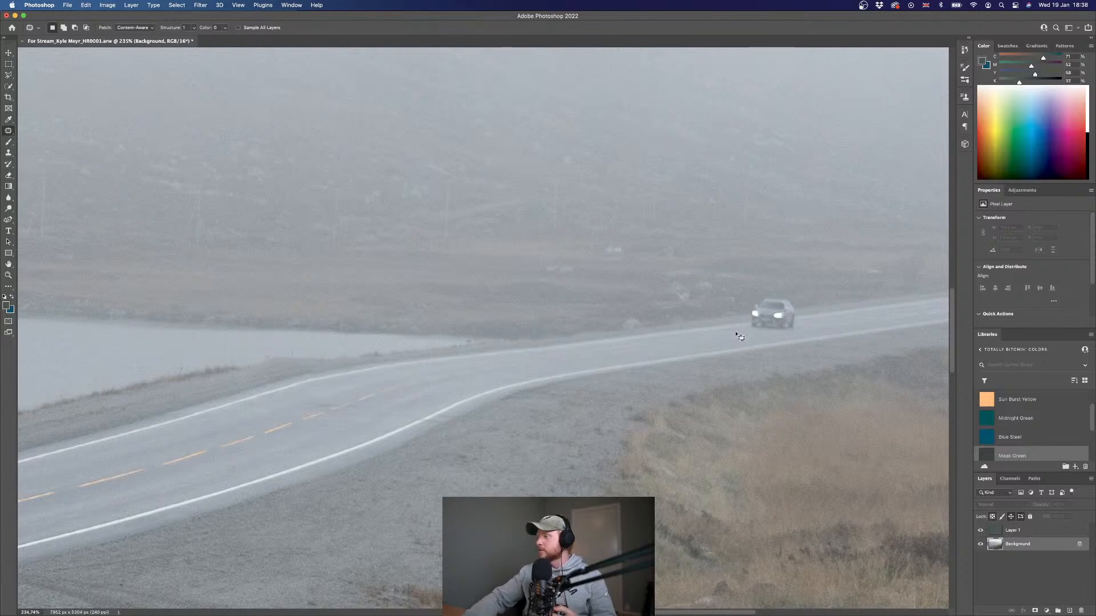
{"action": "scroll", "coordinate": [786, 344], "scroll_direction": "right", "scroll_amount": 3}
{"action": "scroll", "coordinate": [786, 344], "scroll_direction": "right", "scroll_amount": 3}
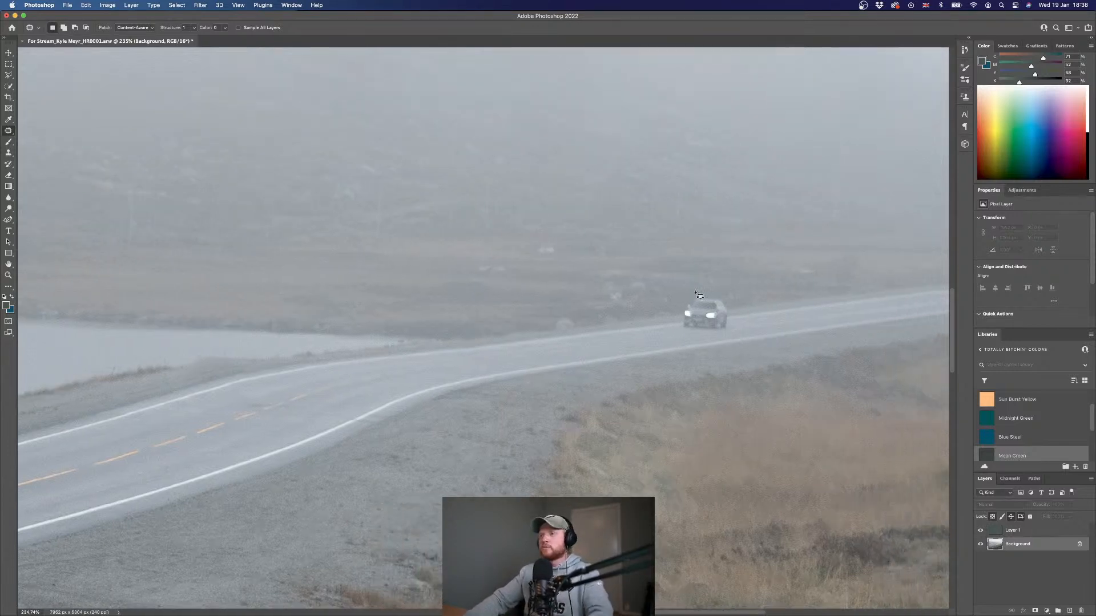
{"action": "scroll", "coordinate": [665, 323], "scroll_direction": "right", "scroll_amount": 6}
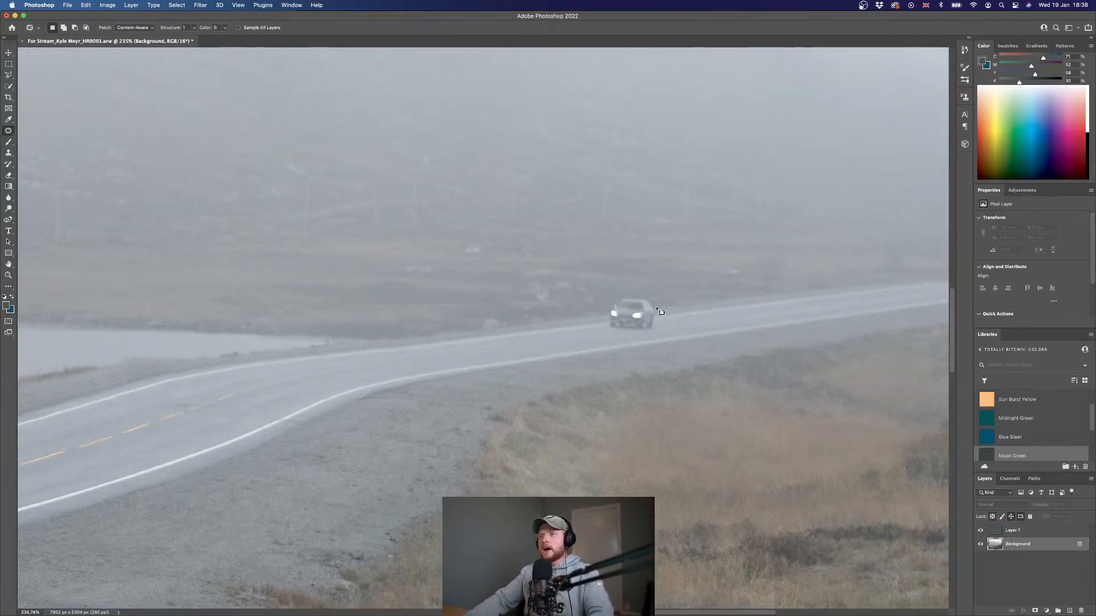
{"action": "mouse_move", "coordinate": [659, 311]}
{"action": "left_mouse_down"}
{"action": "mouse_move", "coordinate": [646, 295]}
{"action": "mouse_move", "coordinate": [600, 312]}
{"action": "mouse_move", "coordinate": [603, 330]}
{"action": "mouse_move", "coordinate": [658, 339]}
{"action": "mouse_move", "coordinate": [667, 324]}
{"action": "mouse_move", "coordinate": [696, 320]}
{"action": "left_mouse_up"}
{"action": "key", "text": "super+d"}
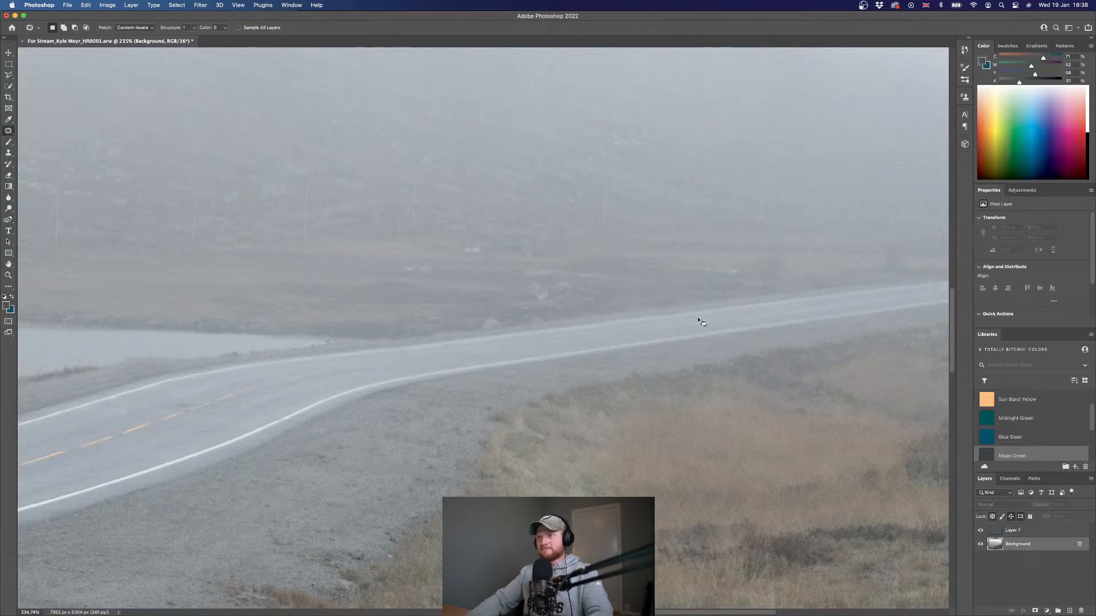
Compare the photo with and without the Soft Light colour layer, set that layer's opacity to about 35%, and save the document.
{"action": "scroll", "coordinate": [702, 323], "scroll_direction": "down", "scroll_amount": 2}
{"action": "scroll", "coordinate": [702, 323], "scroll_direction": "right", "scroll_amount": 1}
{"action": "scroll", "coordinate": [702, 324], "scroll_direction": "down", "scroll_amount": 5}
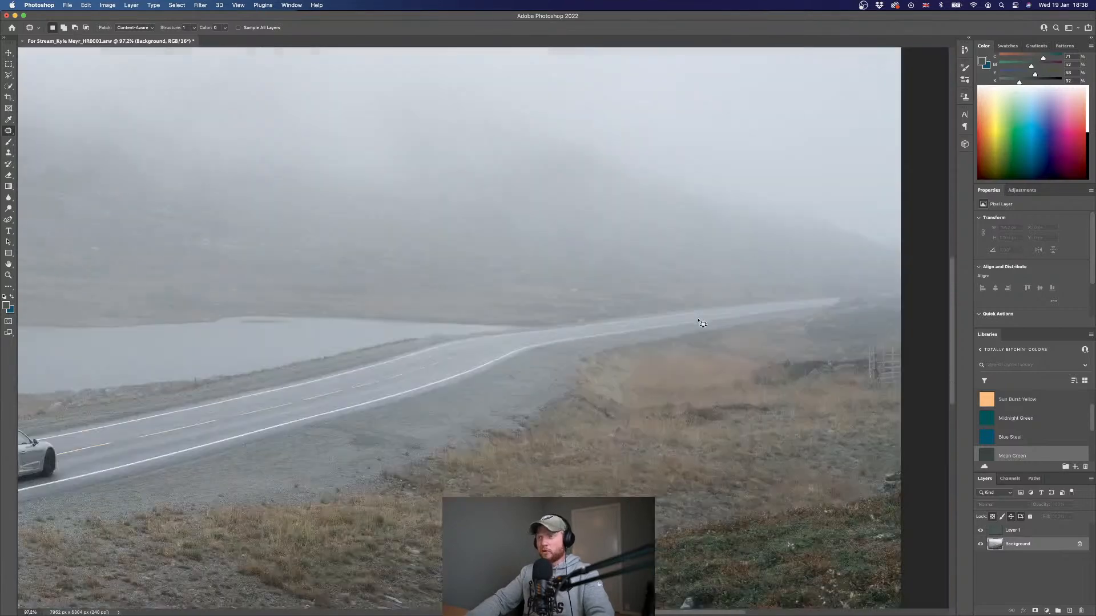
{"action": "scroll", "coordinate": [700, 323], "scroll_direction": "down", "scroll_amount": 4}
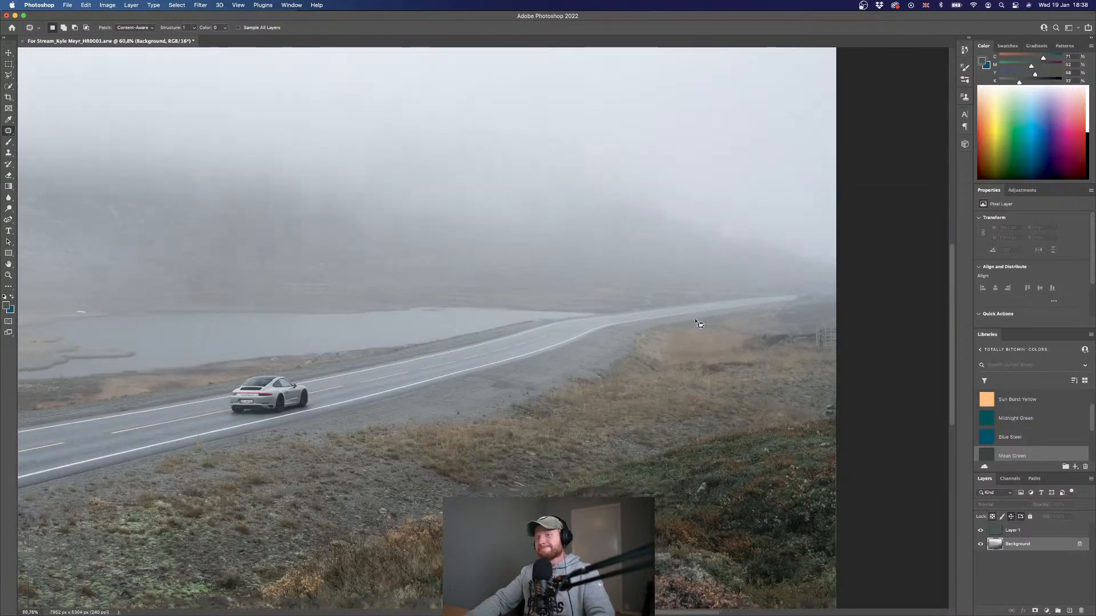
{"action": "scroll", "coordinate": [512, 333], "scroll_direction": "up", "scroll_amount": 2}
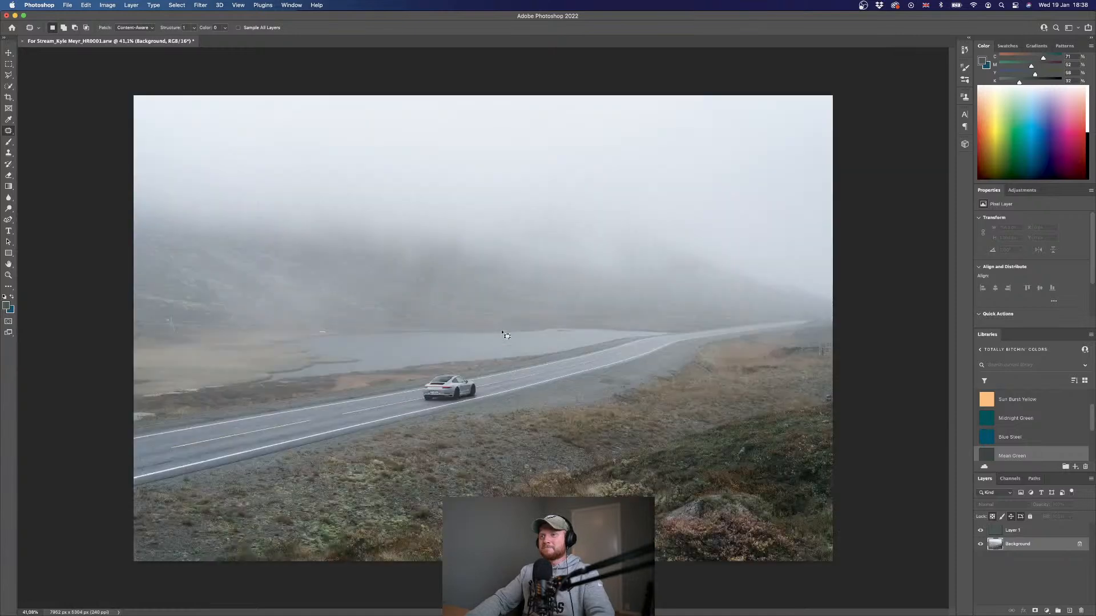
{"action": "left_click", "coordinate": [981, 532]}
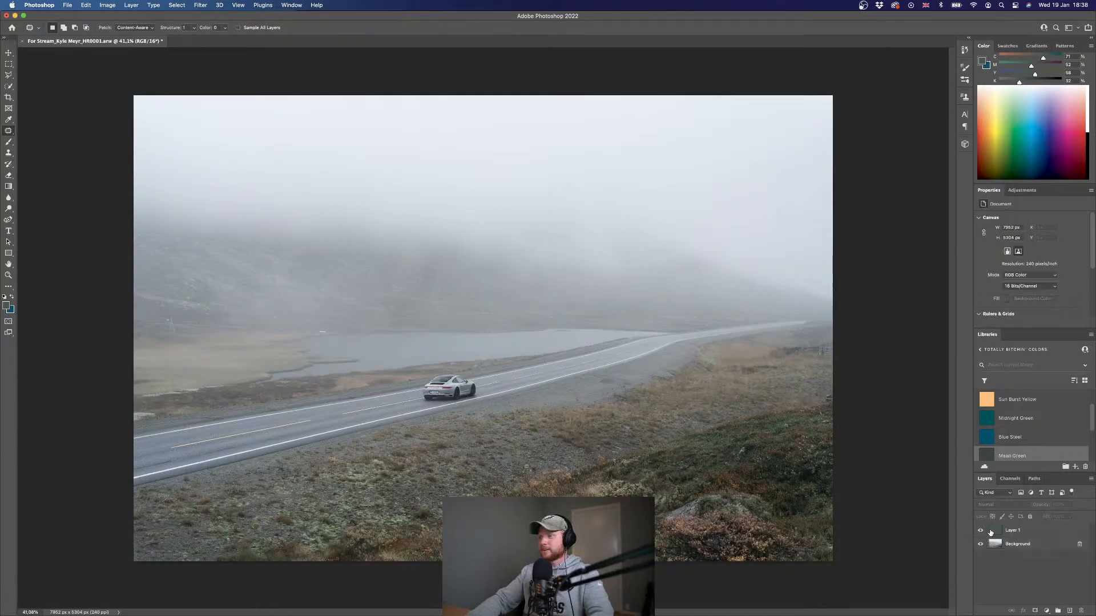
{"action": "left_click", "coordinate": [993, 532]}
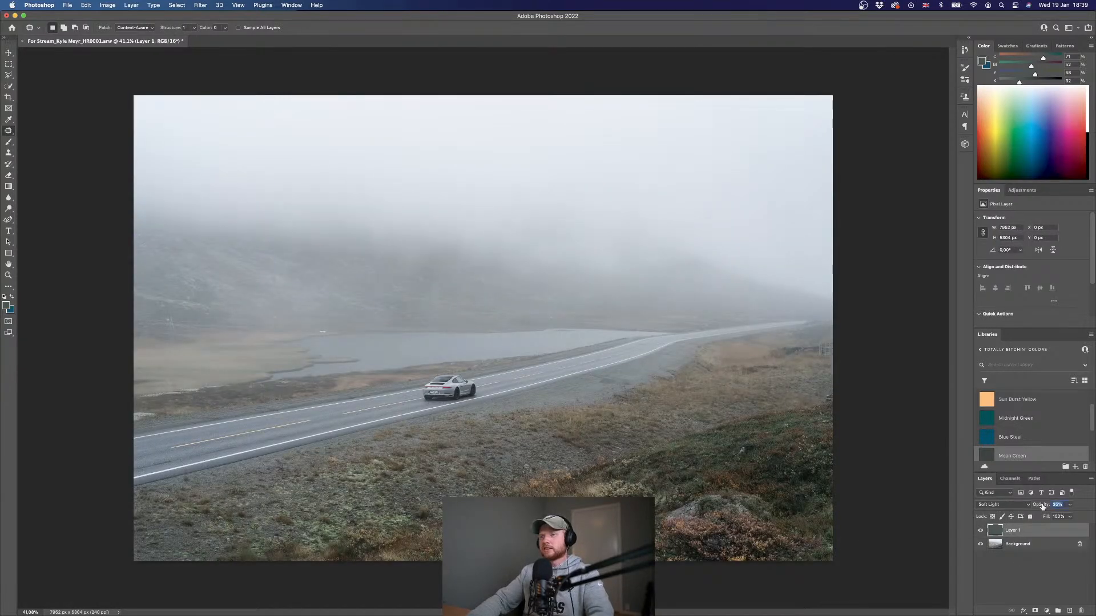
{"action": "left_click", "coordinate": [1008, 579]}
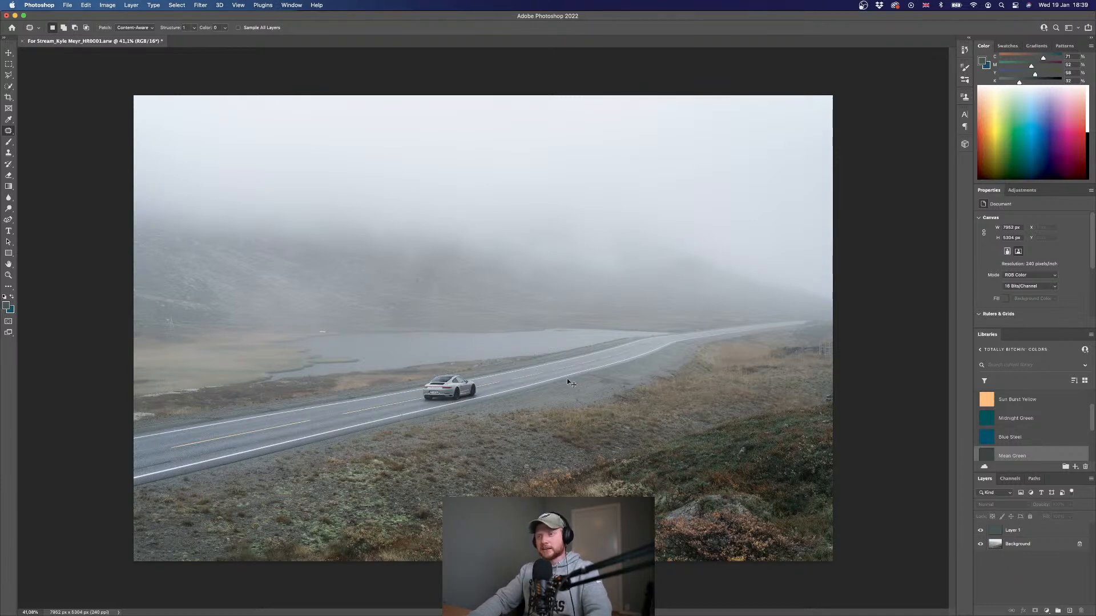
{"action": "key", "text": "super+s"}
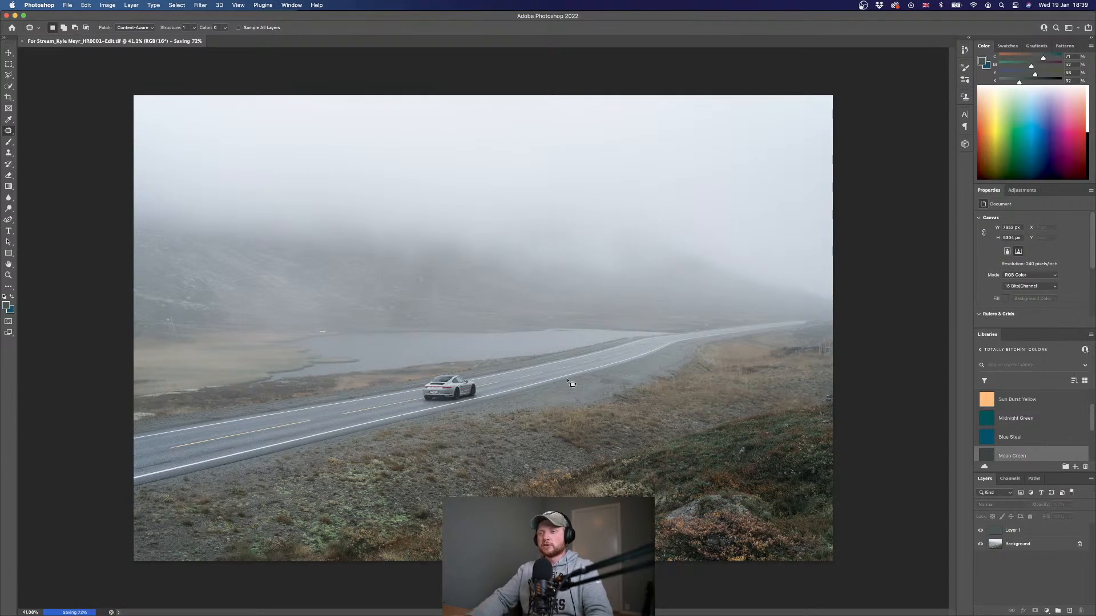
Patch out the small white object on the far lakeshore on the Background layer.
{"action": "left_click", "coordinate": [1002, 551]}
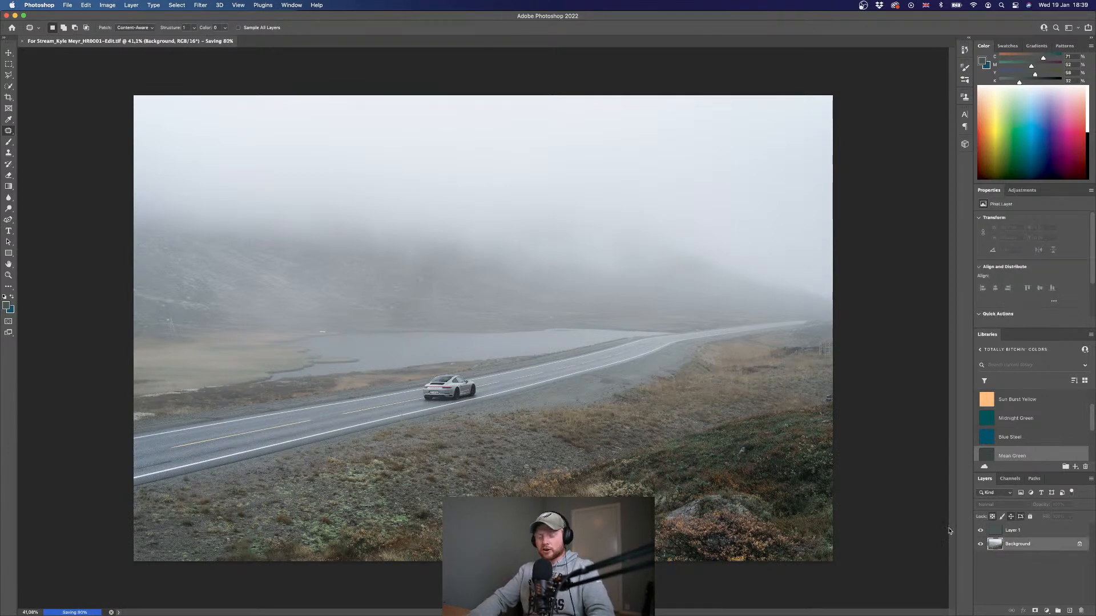
{"action": "scroll", "coordinate": [318, 330], "scroll_direction": "up", "scroll_amount": 5}
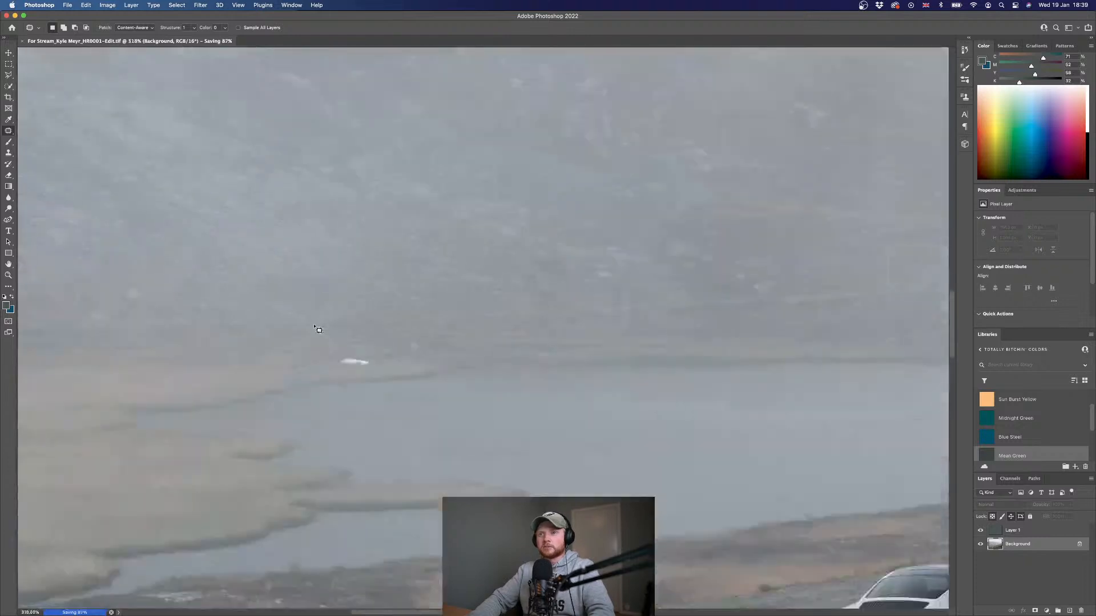
{"action": "scroll", "coordinate": [318, 330], "scroll_direction": "up", "scroll_amount": 2}
{"action": "mouse_move", "coordinate": [408, 411]}
{"action": "left_mouse_down"}
{"action": "mouse_move", "coordinate": [377, 423]}
{"action": "mouse_move", "coordinate": [440, 440]}
{"action": "mouse_move", "coordinate": [491, 386]}
{"action": "left_mouse_up"}
{"action": "key", "text": "super+d"}
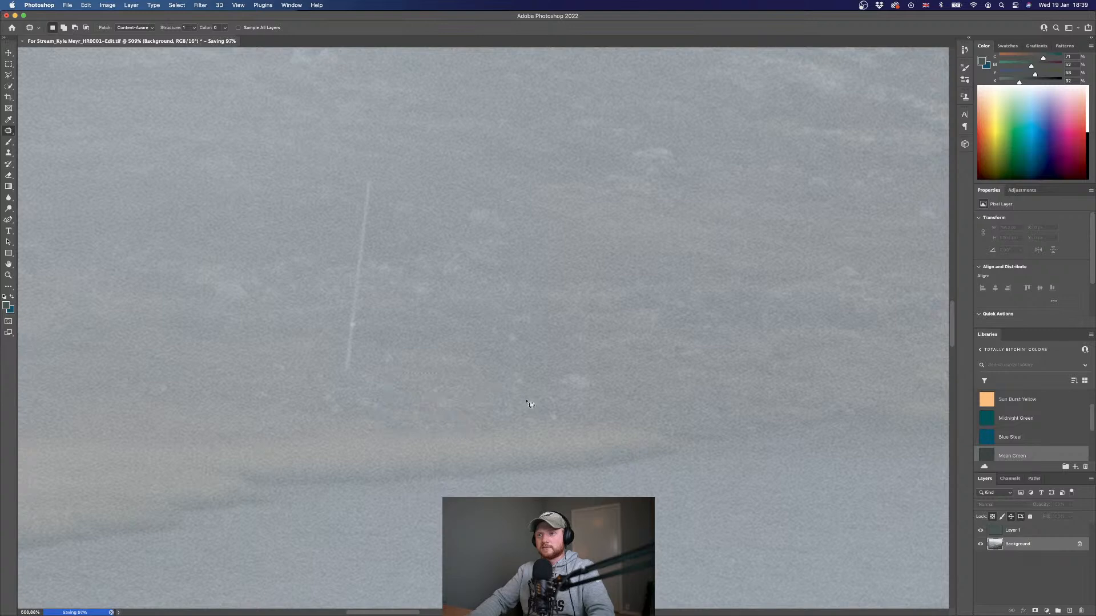
Patch out the tall dry grass overlapping the near white road line behind the Porsche.
{"action": "scroll", "coordinate": [526, 402], "scroll_direction": "down", "scroll_amount": 3}
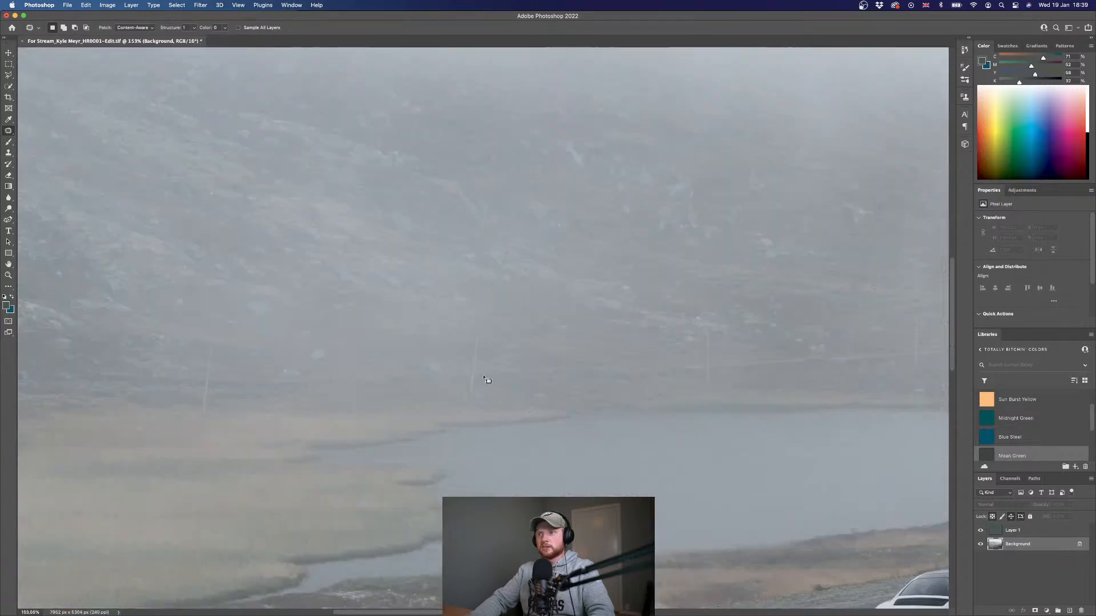
{"action": "scroll", "coordinate": [487, 379], "scroll_direction": "down", "scroll_amount": 3}
{"action": "scroll", "coordinate": [502, 396], "scroll_direction": "down", "scroll_amount": 4}
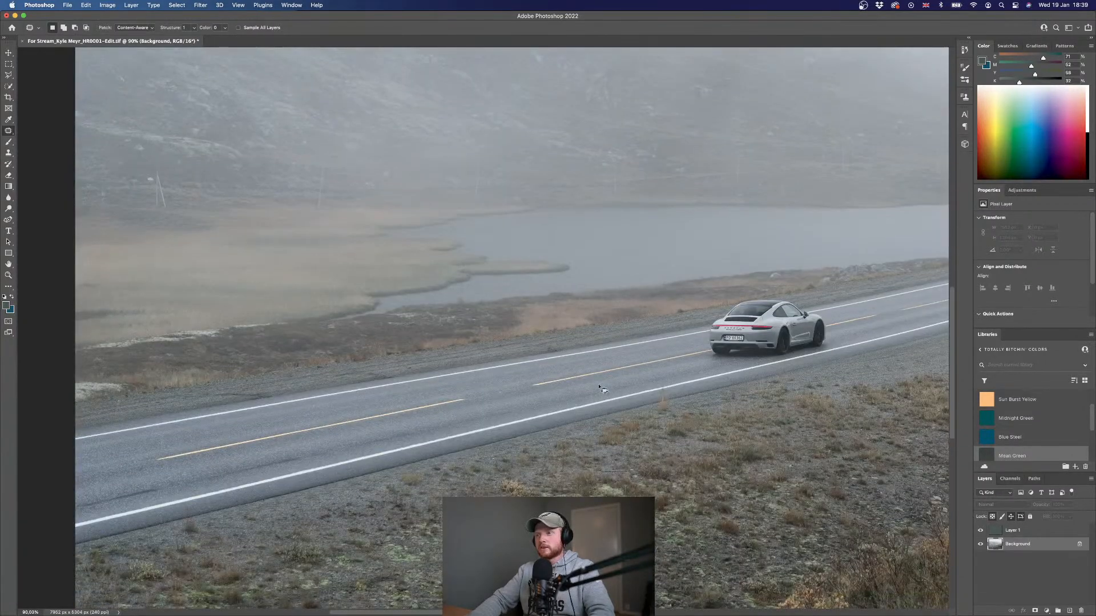
{"action": "scroll", "coordinate": [601, 390], "scroll_direction": "right", "scroll_amount": 3}
{"action": "scroll", "coordinate": [573, 406], "scroll_direction": "up", "scroll_amount": 5}
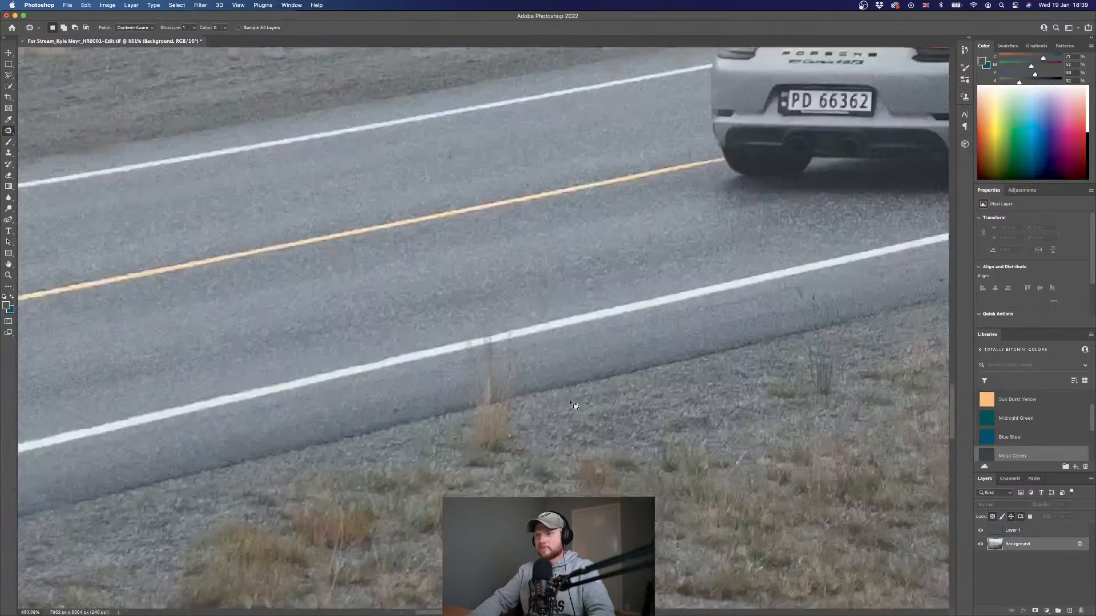
{"action": "mouse_move", "coordinate": [533, 418]}
{"action": "left_mouse_down"}
{"action": "mouse_move", "coordinate": [516, 459]}
{"action": "mouse_move", "coordinate": [486, 468]}
{"action": "mouse_move", "coordinate": [434, 451]}
{"action": "mouse_move", "coordinate": [452, 335]}
{"action": "mouse_move", "coordinate": [476, 318]}
{"action": "mouse_move", "coordinate": [530, 332]}
{"action": "left_mouse_up"}
{"action": "left_click_drag", "start_coordinate": [502, 390], "coordinate": [405, 413]}
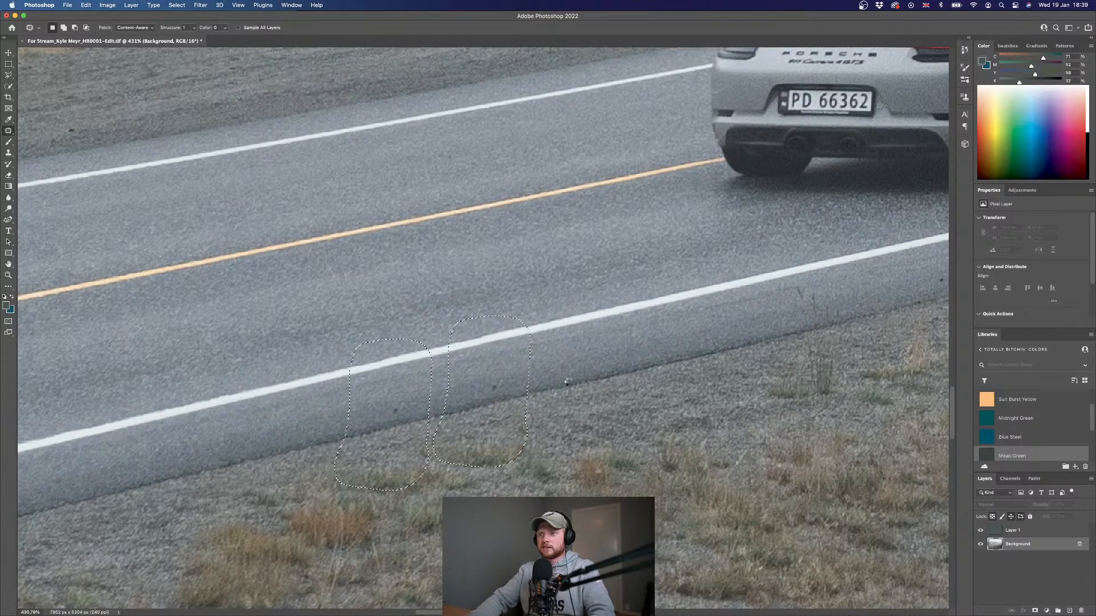
{"action": "key", "text": "super+d"}
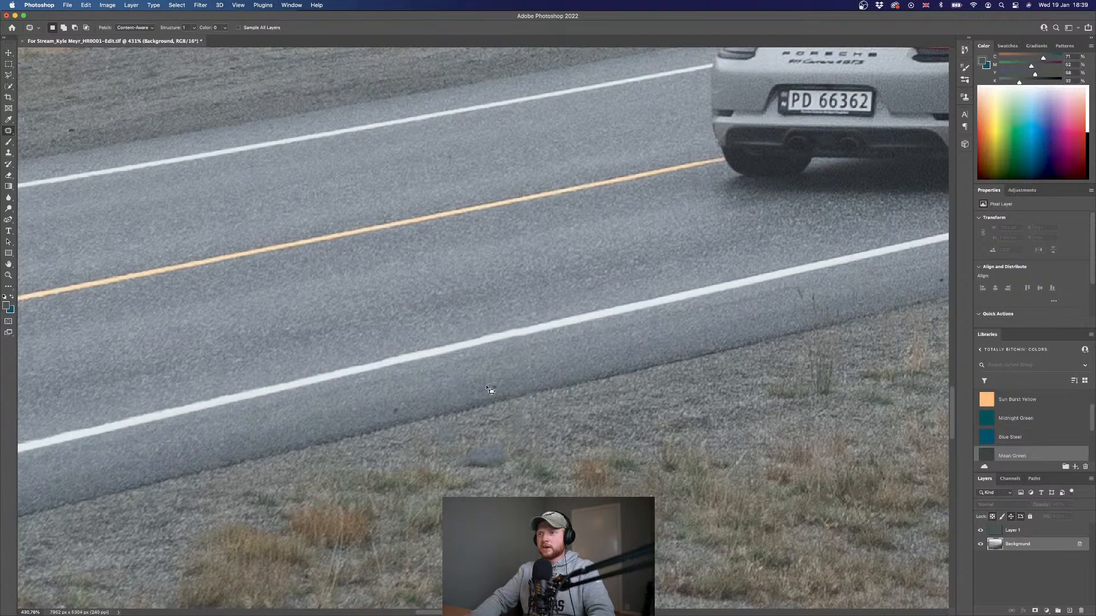
Clone clean gravel over the grey smudge on the roadside beside the near lane and save the document.
{"action": "left_click_drag", "start_coordinate": [488, 387], "coordinate": [502, 390]}
{"action": "key", "text": "super+d"}
{"action": "key", "text": "s"}
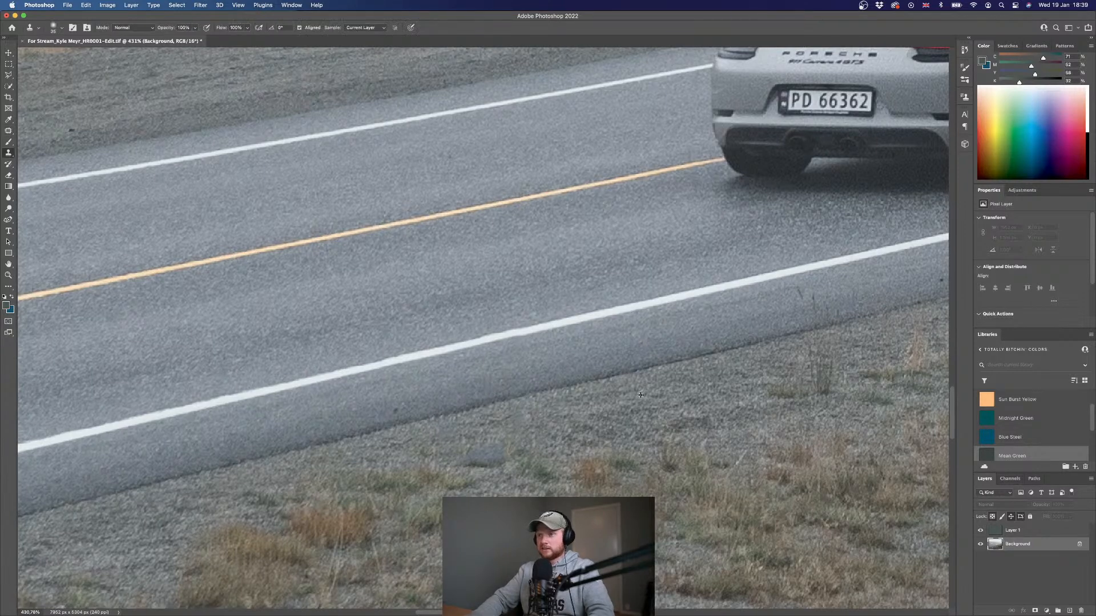
{"action": "left_click", "coordinate": [640, 395], "text": "alt"}
{"action": "left_click", "coordinate": [528, 419]}
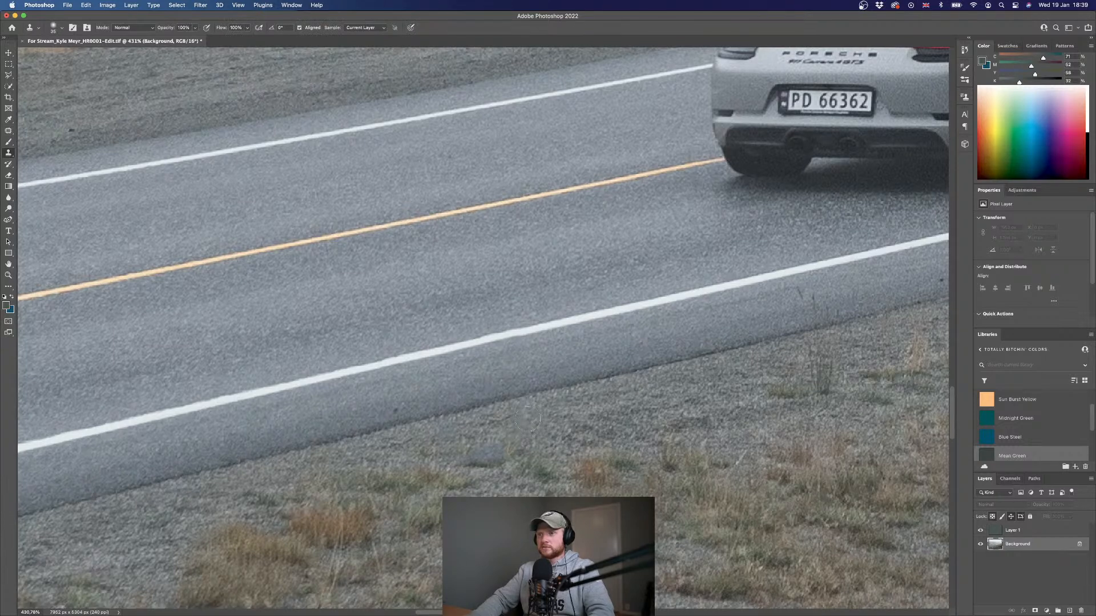
{"action": "mouse_move", "coordinate": [497, 433]}
{"action": "left_mouse_down"}
{"action": "mouse_move", "coordinate": [461, 432]}
{"action": "mouse_move", "coordinate": [478, 460]}
{"action": "mouse_move", "coordinate": [500, 457]}
{"action": "left_mouse_up"}
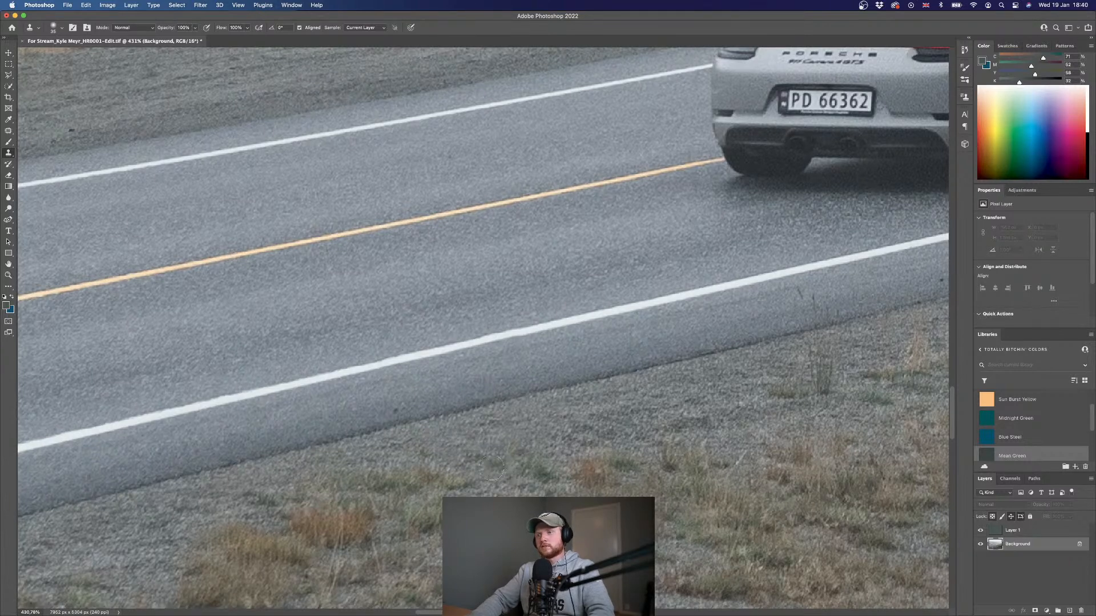
{"action": "scroll", "coordinate": [685, 475], "scroll_direction": "down", "scroll_amount": 5}
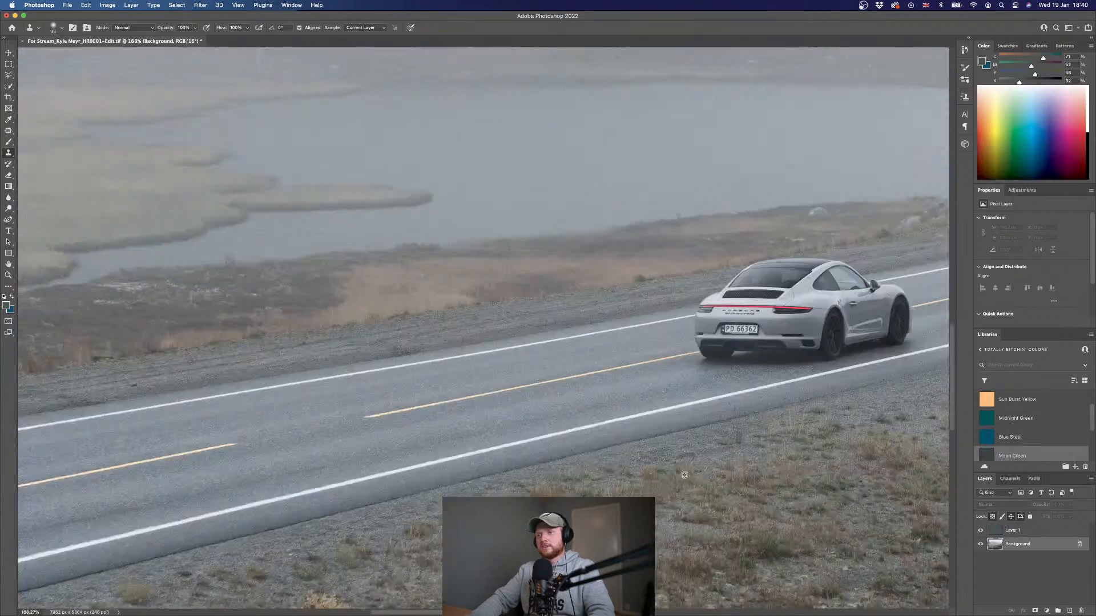
{"action": "scroll", "coordinate": [684, 475], "scroll_direction": "down", "scroll_amount": 4}
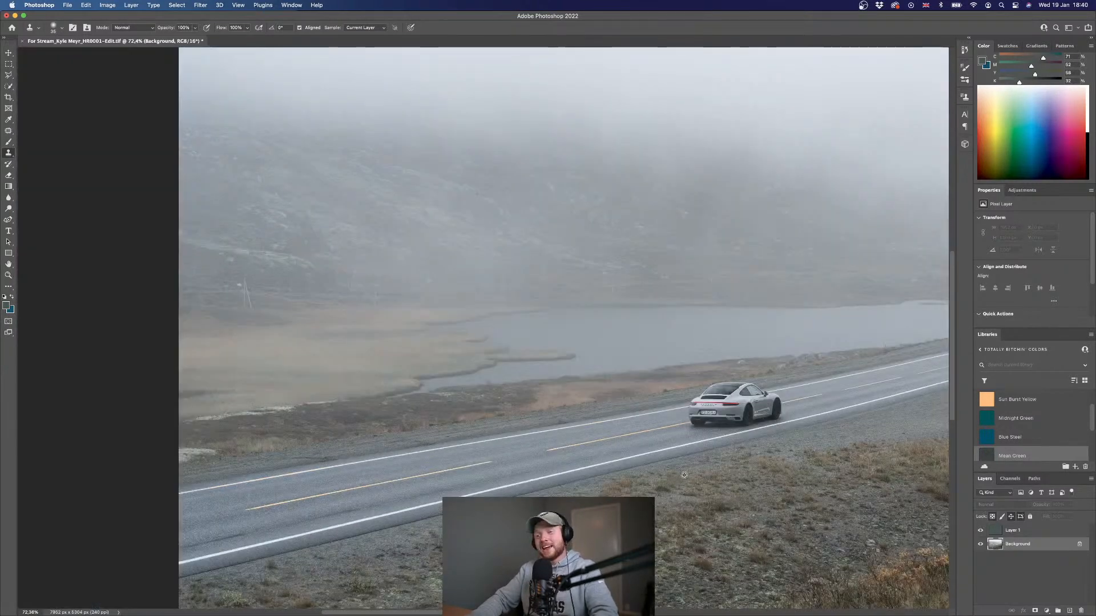
{"action": "key", "text": "super+s"}
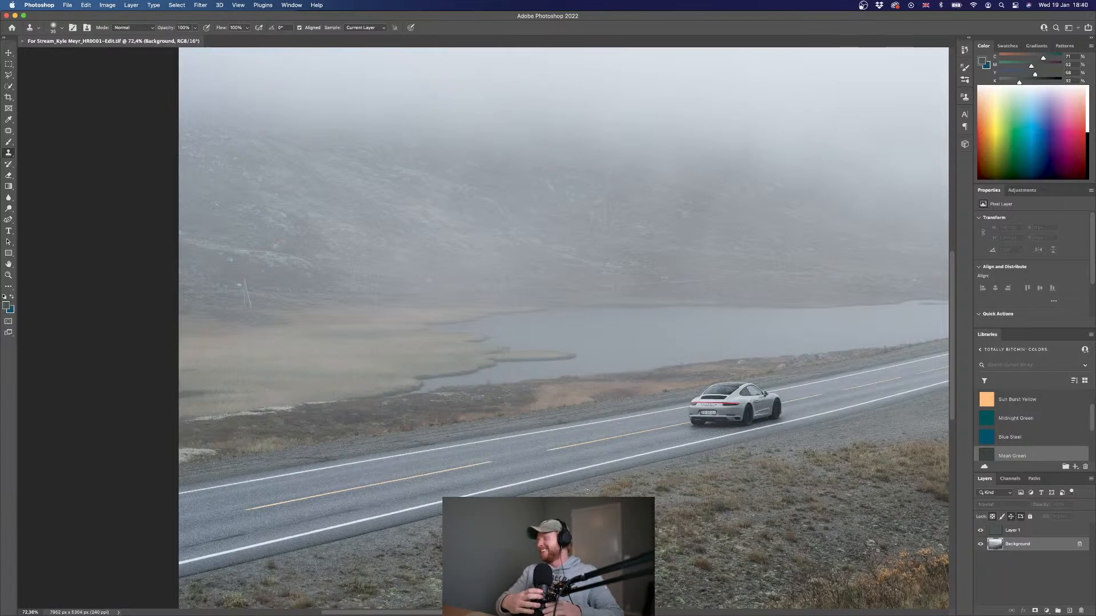
Switch to Lightroom and apply the Guards Red 964 C2 preset to the retouched photo.
{"action": "key", "text": "ctrl+Right"}
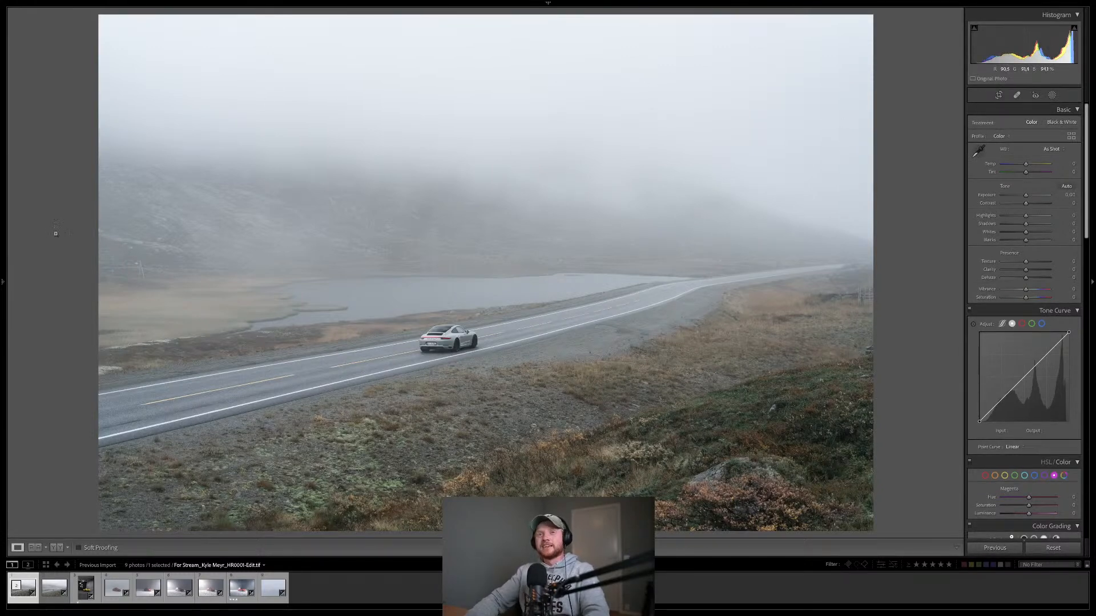
{"action": "mouse_move", "coordinate": [12, 283]}
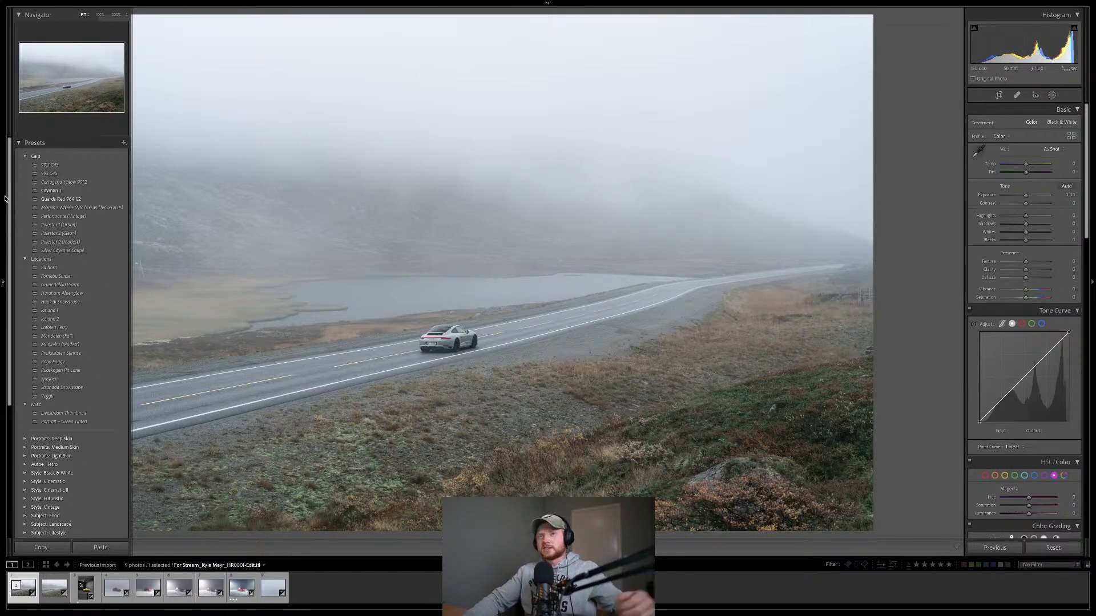
{"action": "left_click", "coordinate": [49, 200]}
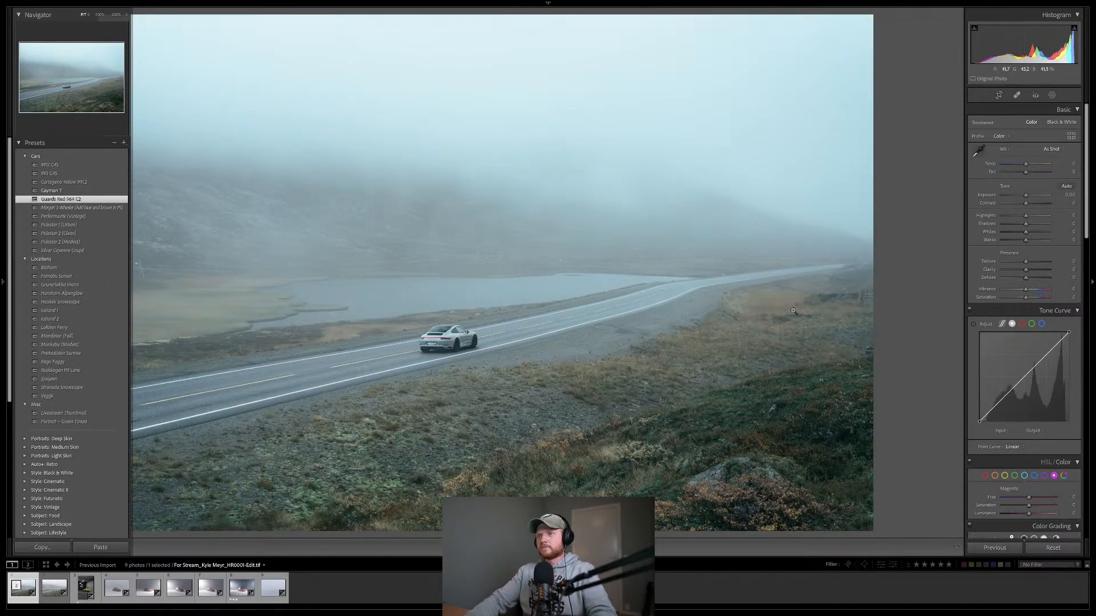
{"action": "key", "text": "F7"}
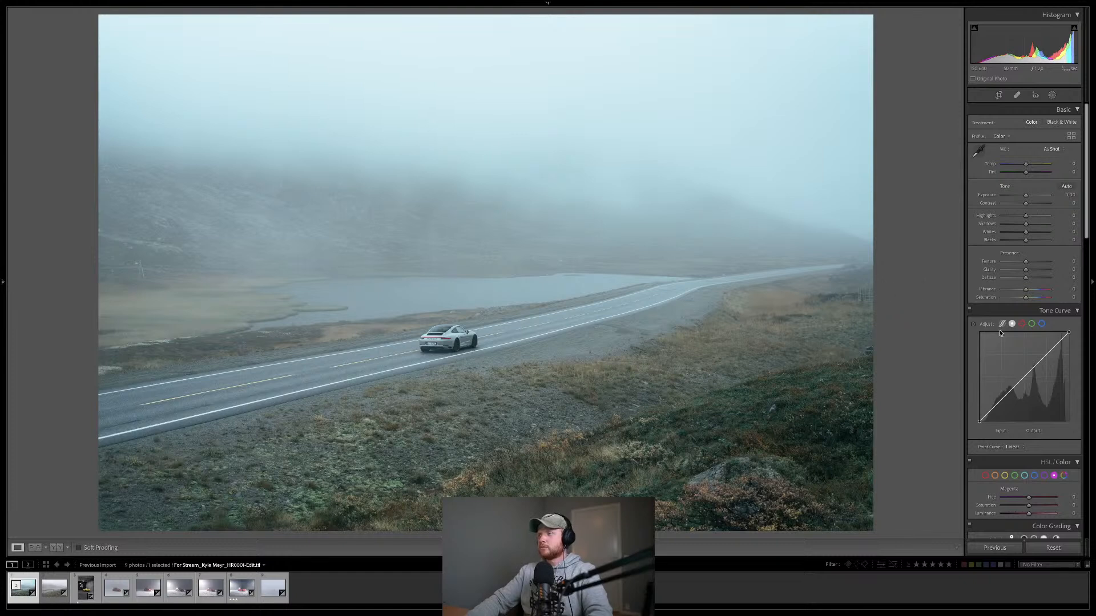
Weaken the highlight and shadow tints in Color Grading and turn the photo's colour grading off.
{"action": "scroll", "coordinate": [1001, 333], "scroll_direction": "down", "scroll_amount": 5}
{"action": "scroll", "coordinate": [1032, 354], "scroll_direction": "down", "scroll_amount": 3}
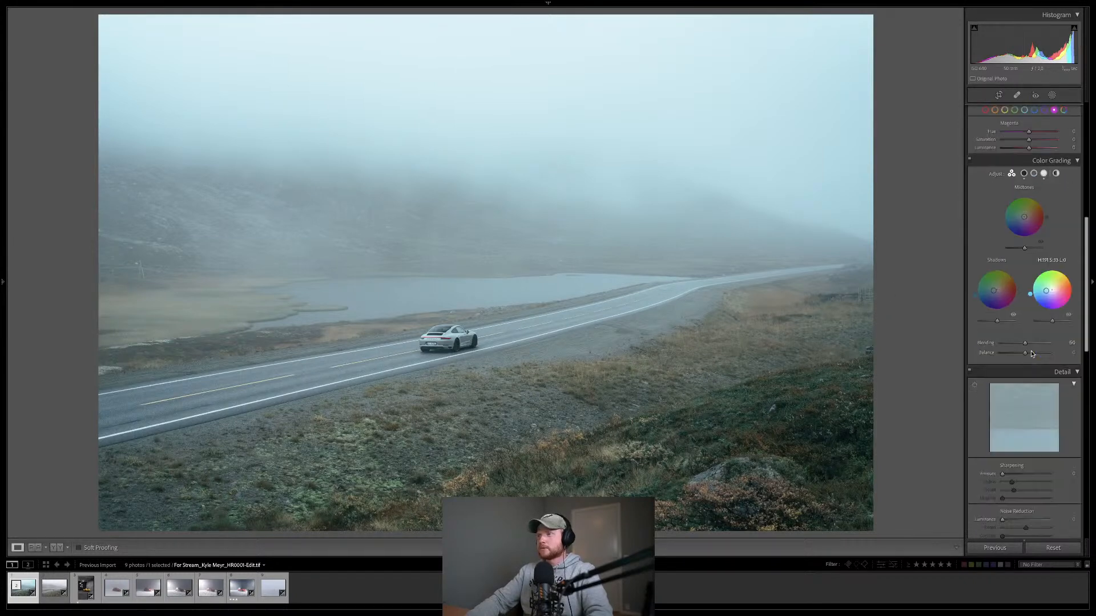
{"action": "scroll", "coordinate": [1032, 353], "scroll_direction": "up", "scroll_amount": 1}
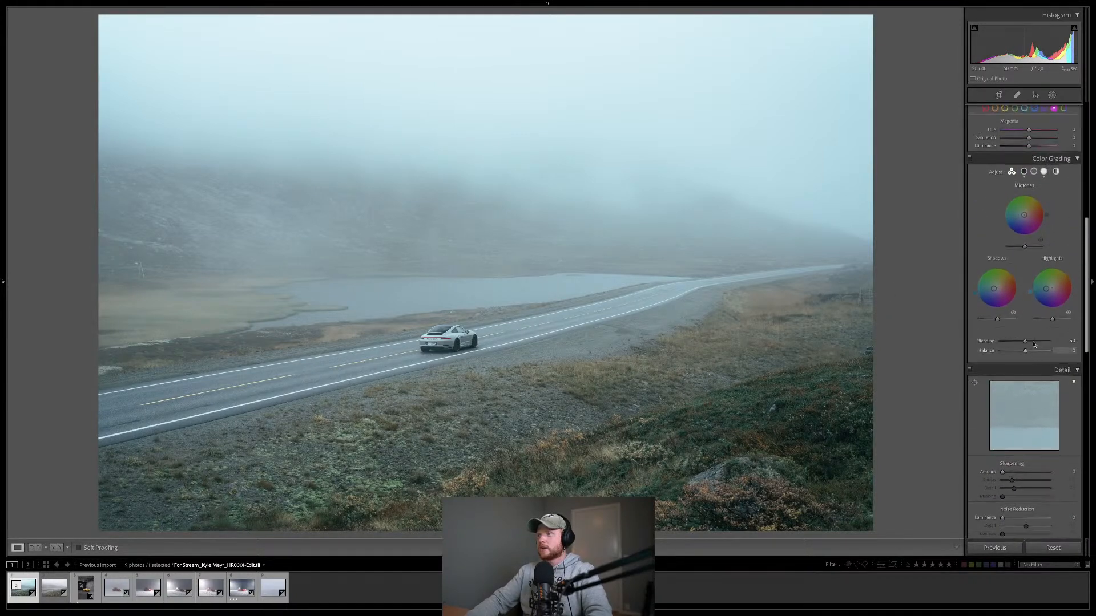
{"action": "left_click_drag", "start_coordinate": [1048, 293], "coordinate": [1048, 289]}
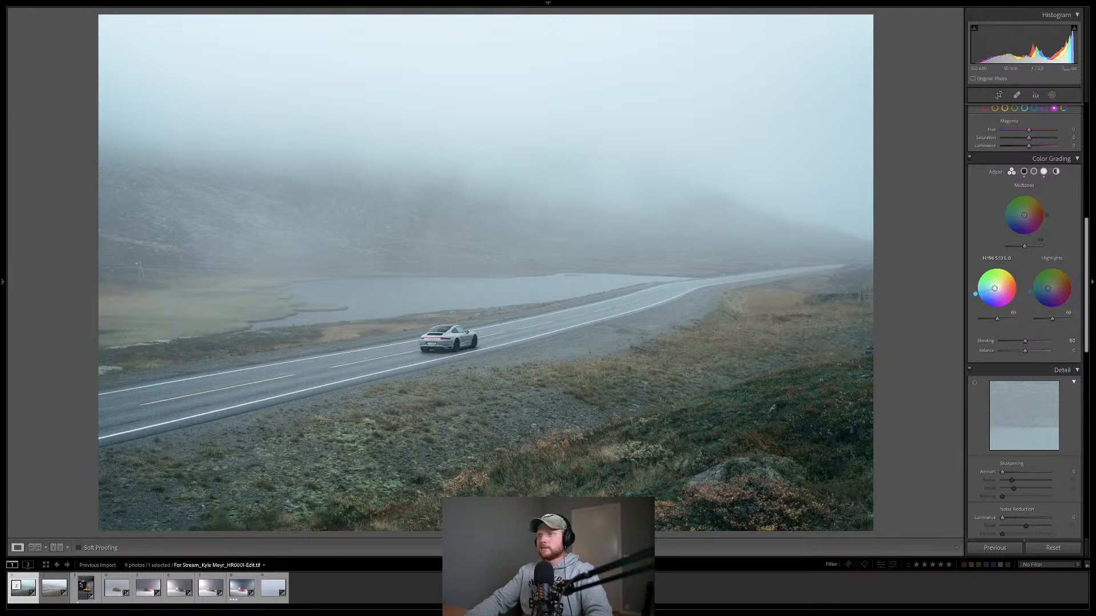
{"action": "left_click_drag", "start_coordinate": [994, 288], "coordinate": [997, 287]}
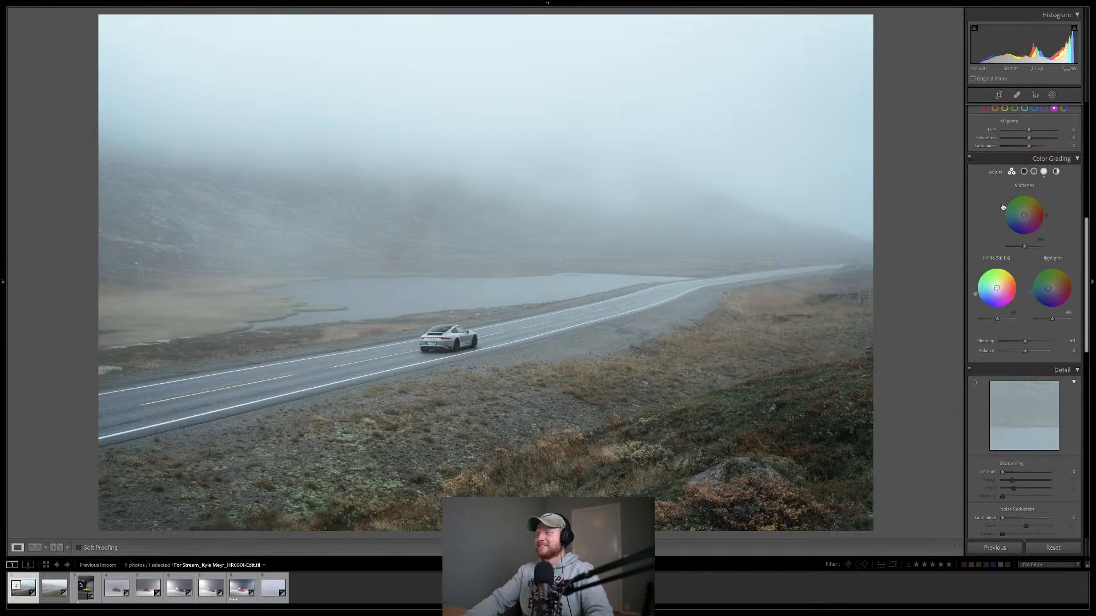
{"action": "left_click", "coordinate": [969, 158]}
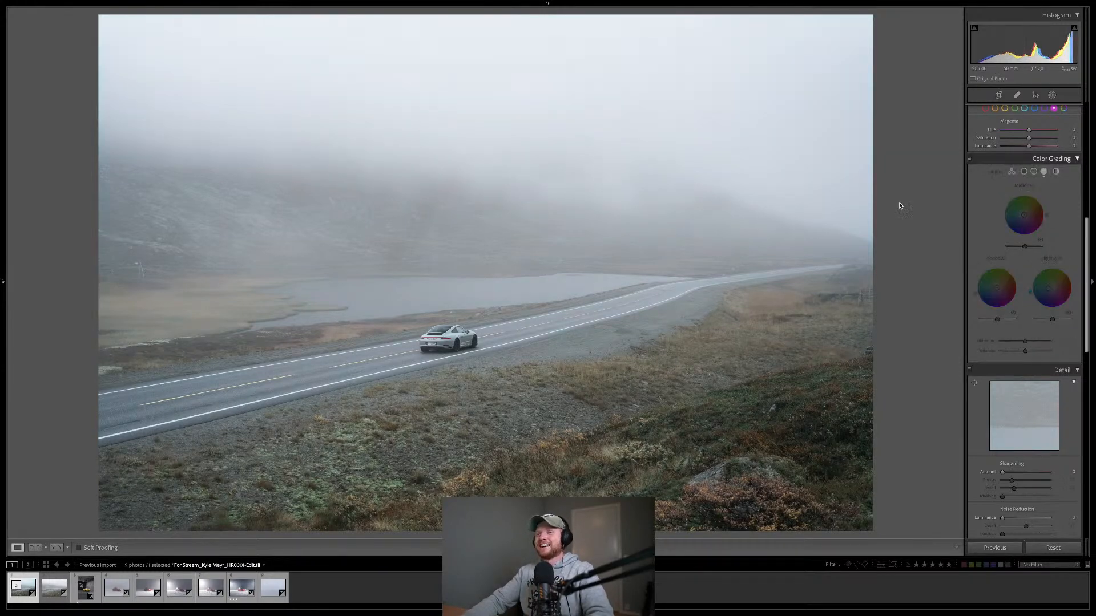
Lower the photo's highlights to −40.
{"action": "scroll", "coordinate": [996, 251], "scroll_direction": "up", "scroll_amount": 6}
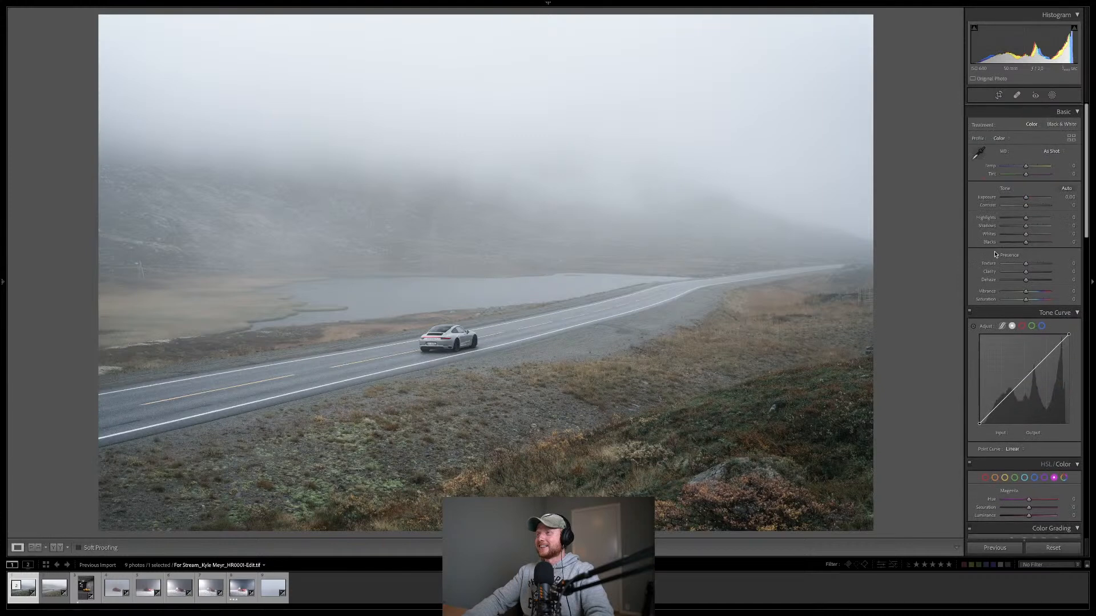
{"action": "scroll", "coordinate": [1027, 207], "scroll_direction": "down", "scroll_amount": 1}
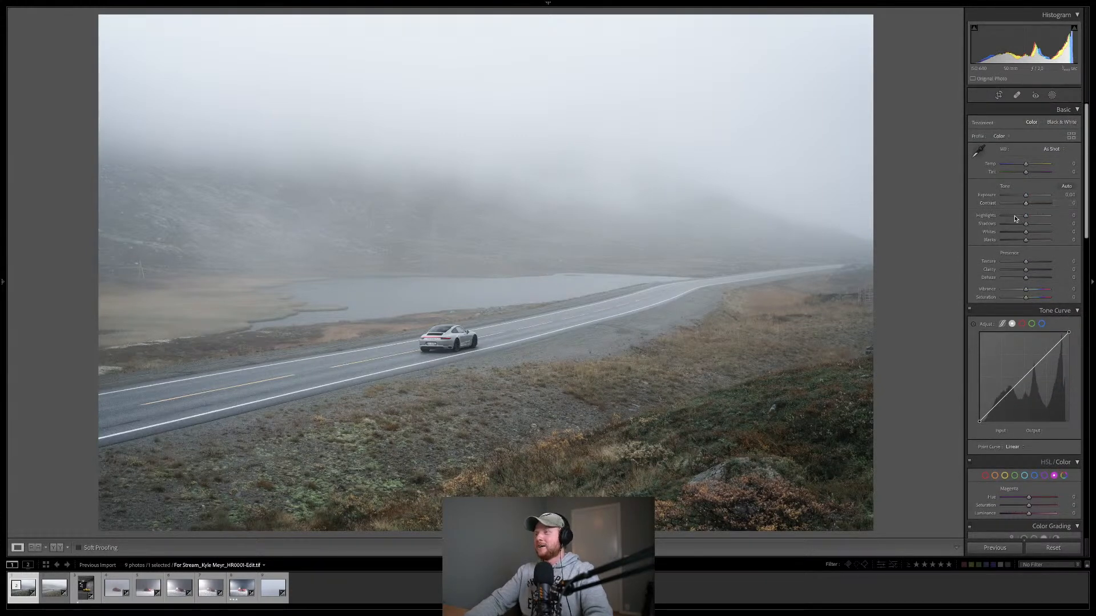
{"action": "left_click_drag", "start_coordinate": [1026, 215], "coordinate": [1016, 217]}
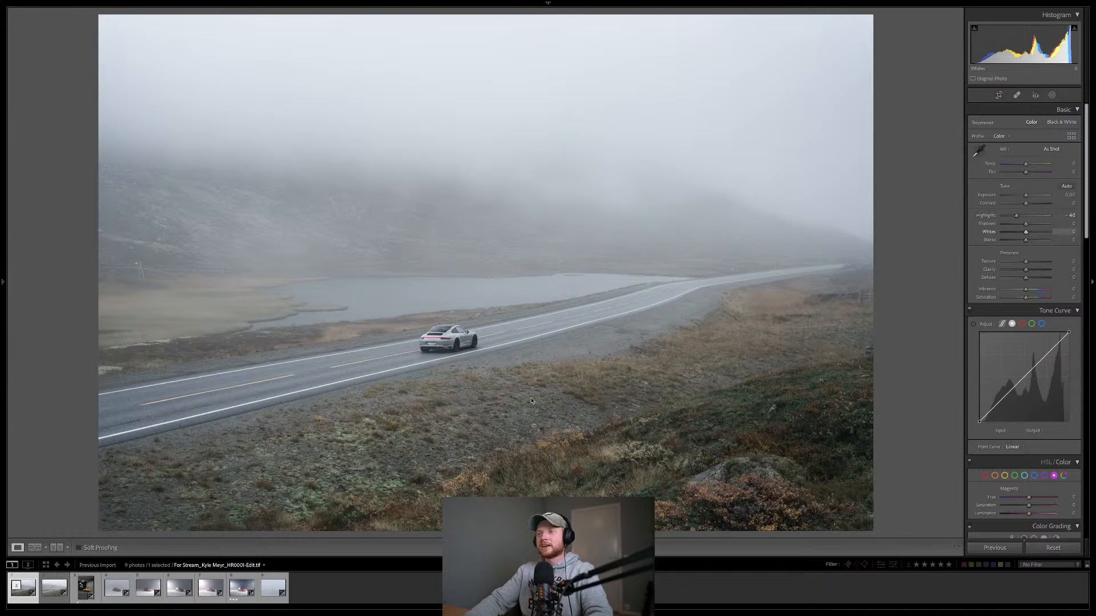
Add a diagonal linear gradient mask with exposure −0.49 from the upper-left sky down to the Porsche, and compare before and after.
{"action": "left_click", "coordinate": [1052, 95]}
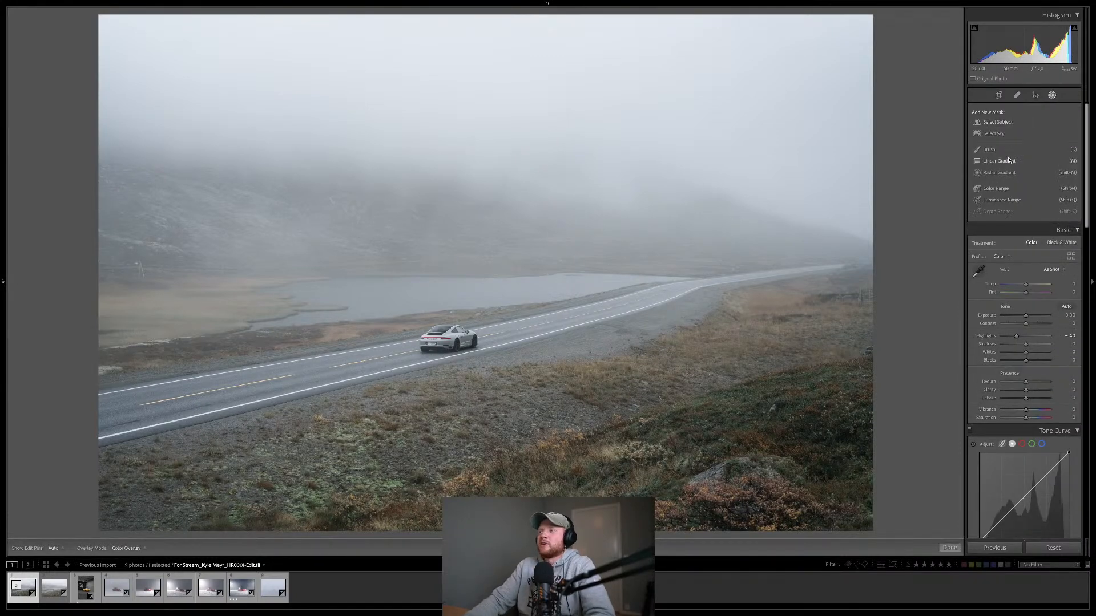
{"action": "left_click", "coordinate": [1007, 164]}
{"action": "left_click_drag", "start_coordinate": [1027, 154], "coordinate": [1023, 156]}
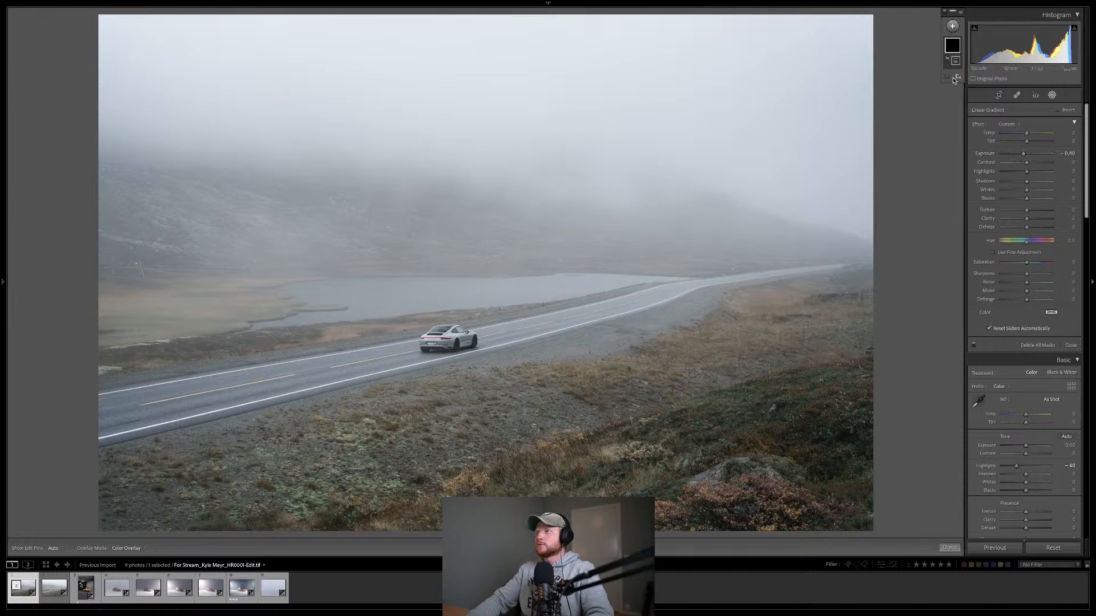
{"action": "left_click", "coordinate": [952, 27]}
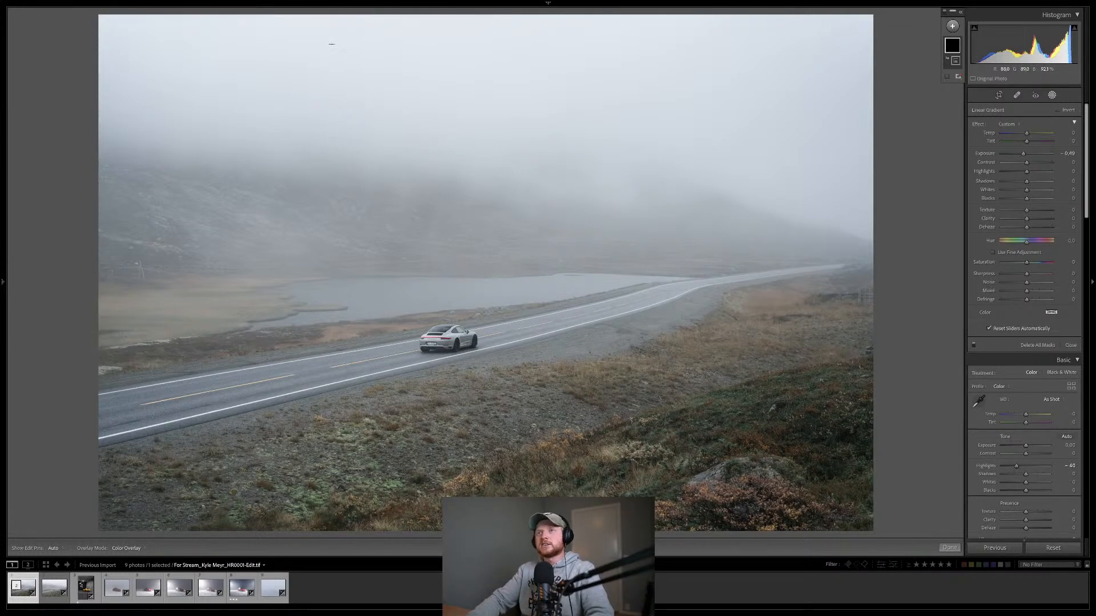
{"action": "left_click_drag", "start_coordinate": [373, 157], "coordinate": [461, 324]}
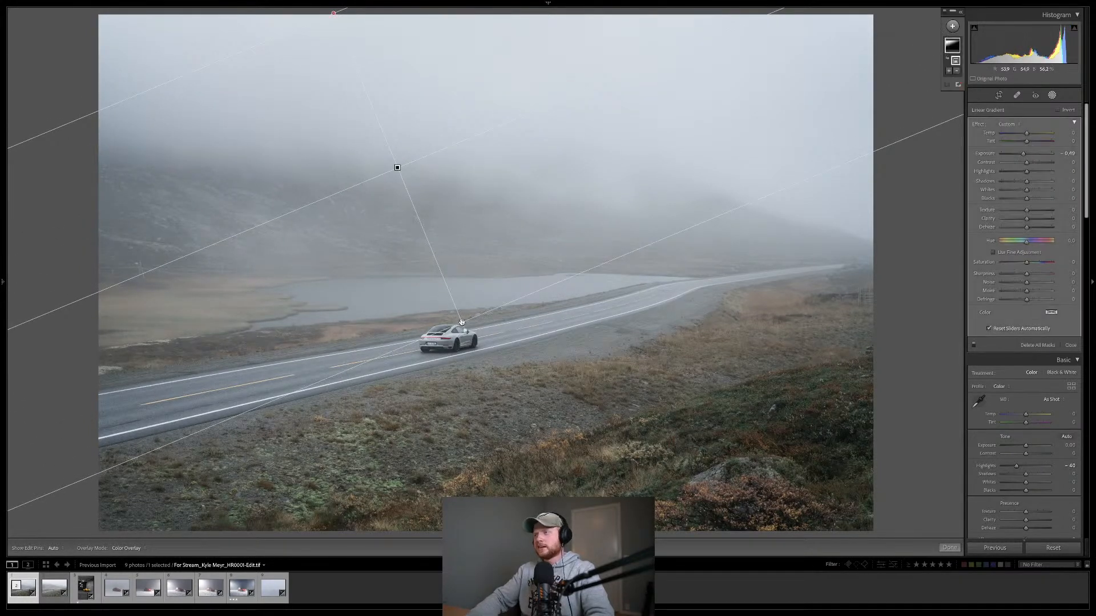
{"action": "key", "text": "Return"}
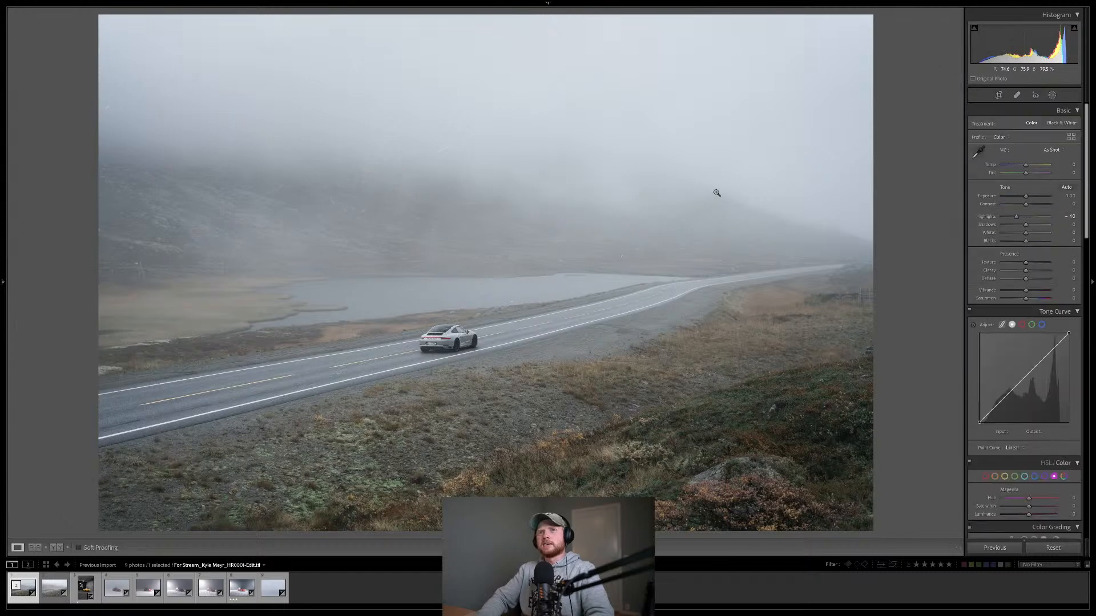
{"action": "key", "text": "backslash"}
{"action": "key", "text": "backslash"}
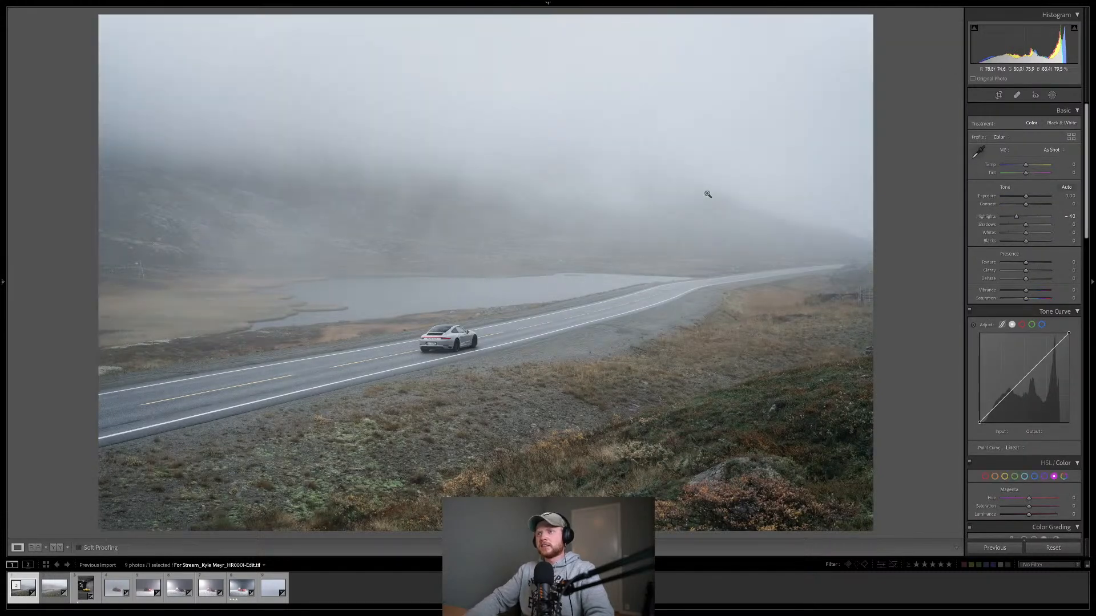
Add a large radial gradient mask centred on the photo's right edge, raise its exposure to about 0.5, and widen it past the left edge.
{"action": "left_click", "coordinate": [1052, 96]}
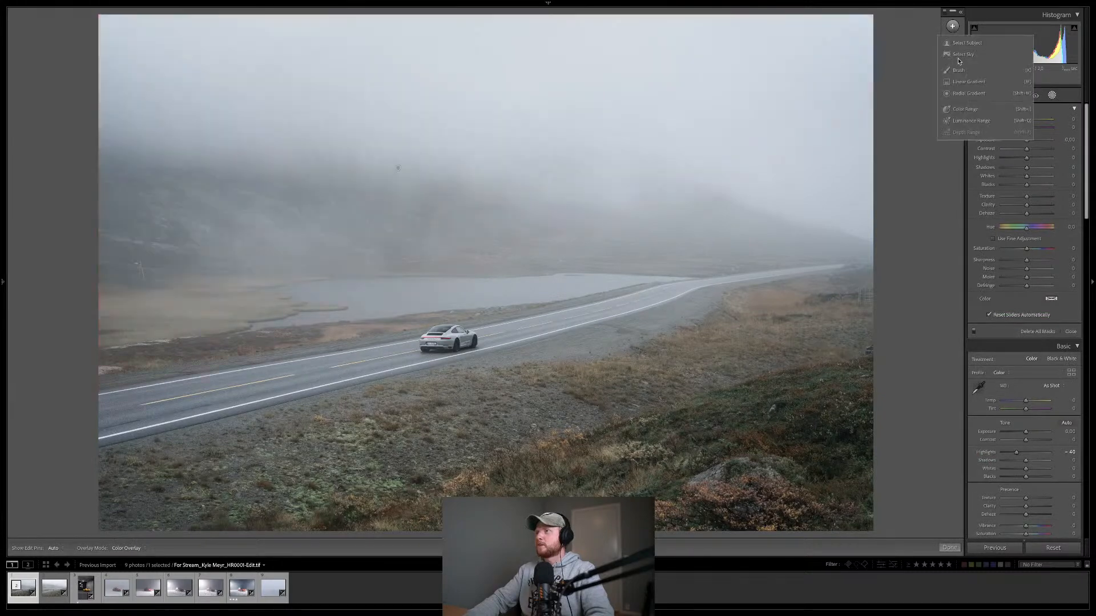
{"action": "key", "text": "shift+m"}
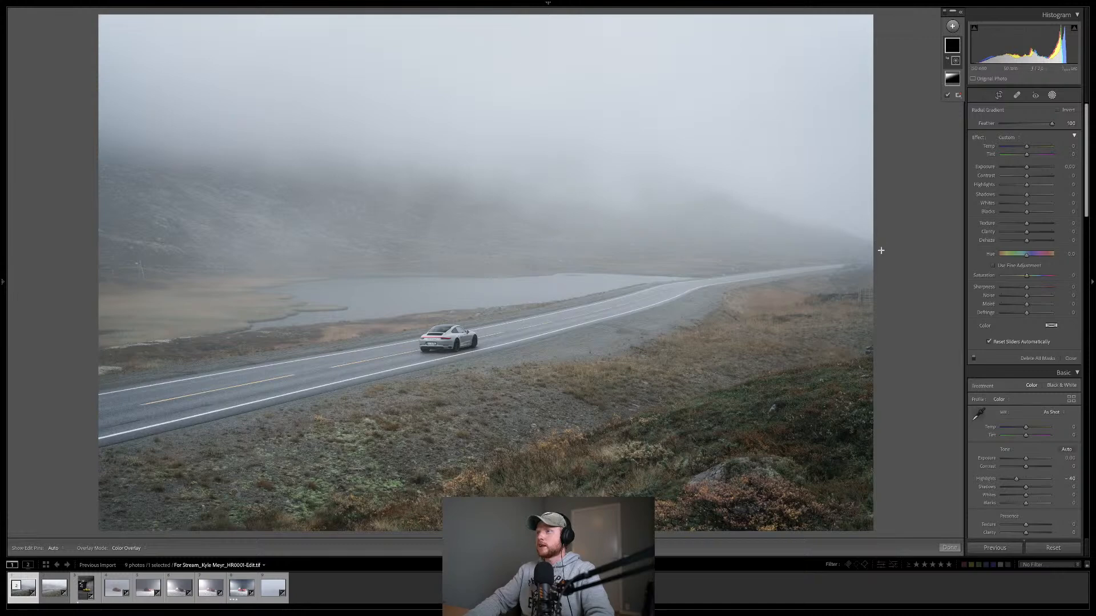
{"action": "left_click_drag", "start_coordinate": [881, 249], "coordinate": [53, 494]}
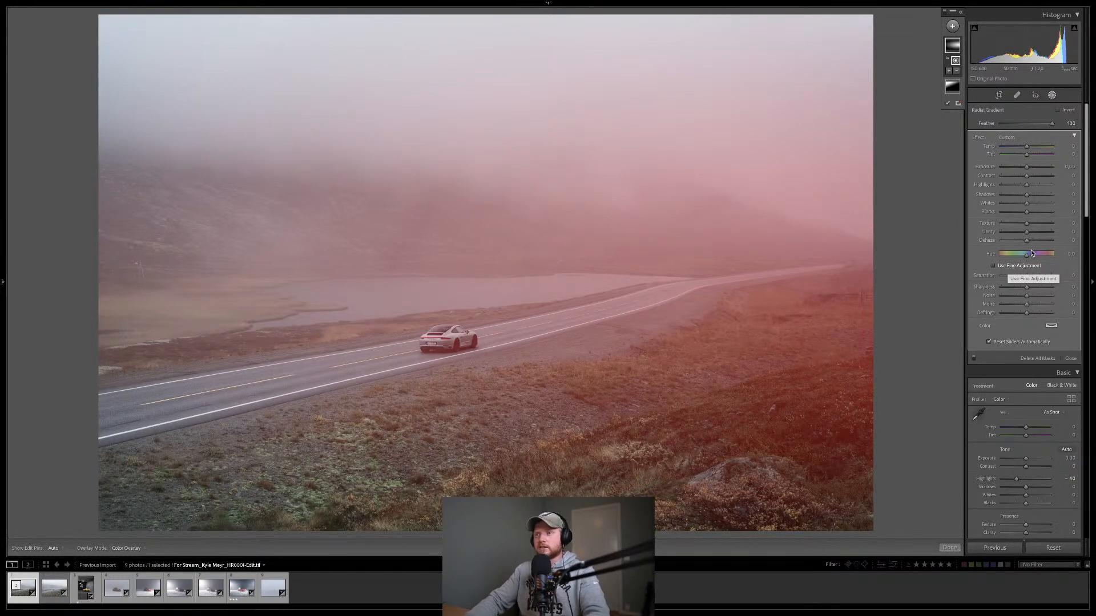
{"action": "left_click_drag", "start_coordinate": [1027, 166], "coordinate": [1031, 171]}
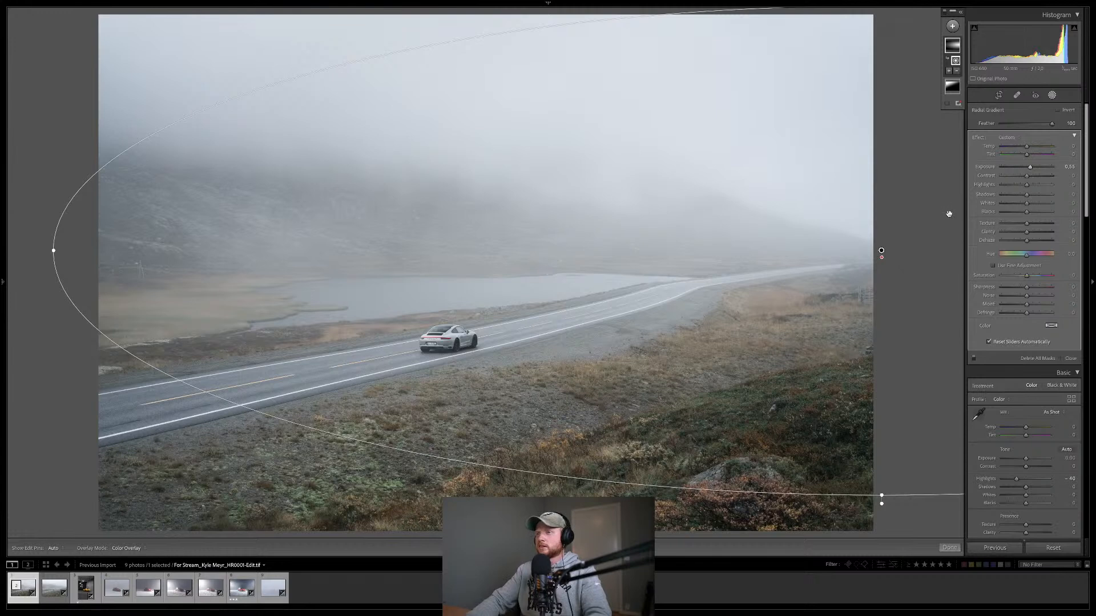
{"action": "left_click_drag", "start_coordinate": [53, 251], "coordinate": [2, 248]}
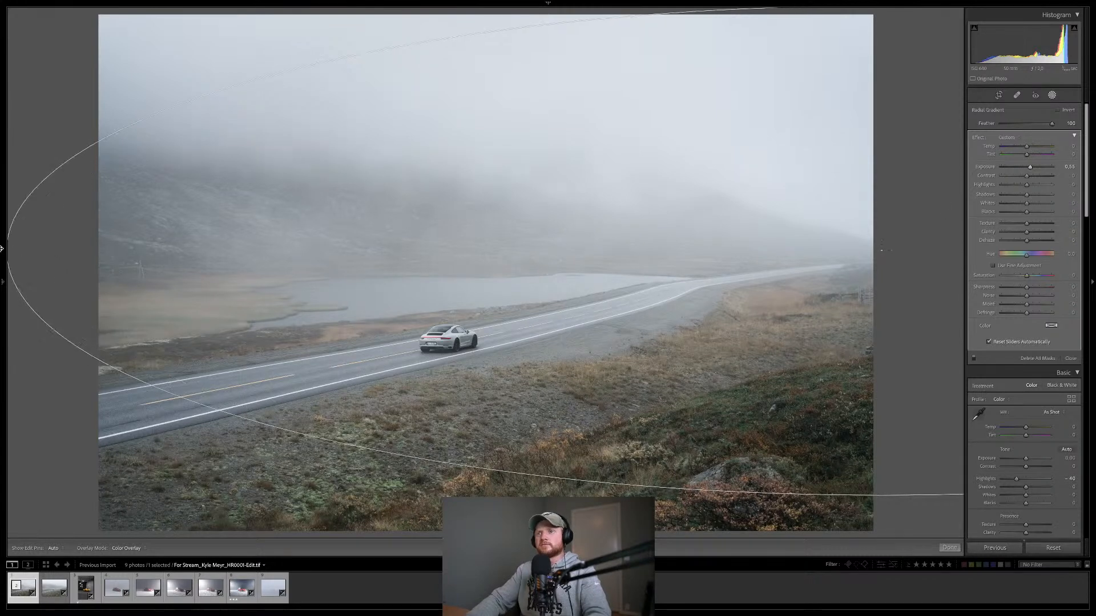
{"action": "key", "text": "Escape"}
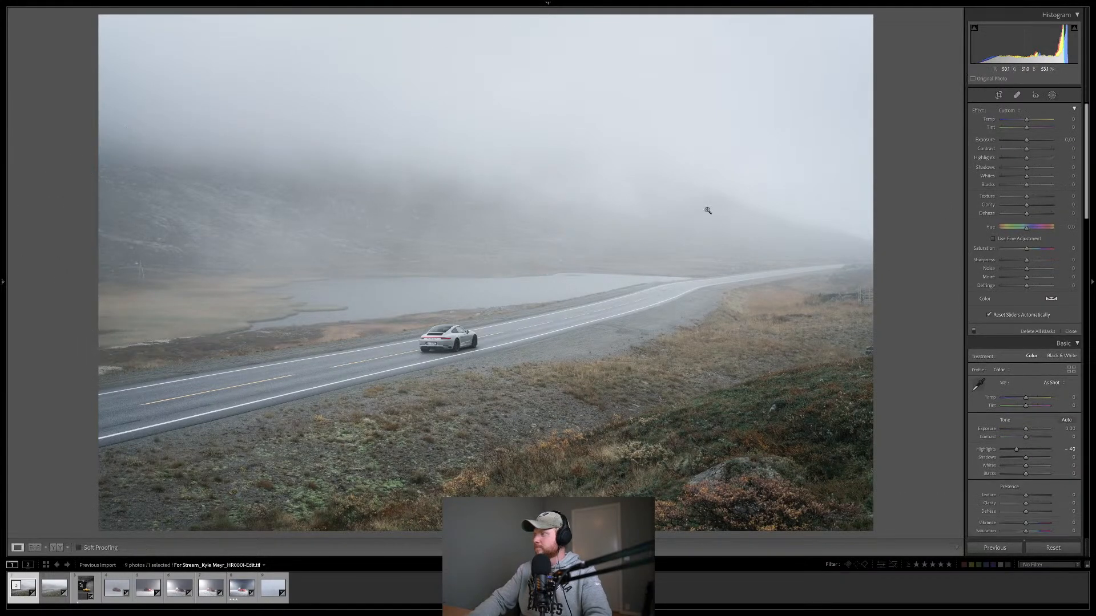
Add a linear gradient mask with saturation −18 over the photo's upper-right sky and shift it slightly toward the corner.
{"action": "left_click", "coordinate": [1052, 95]}
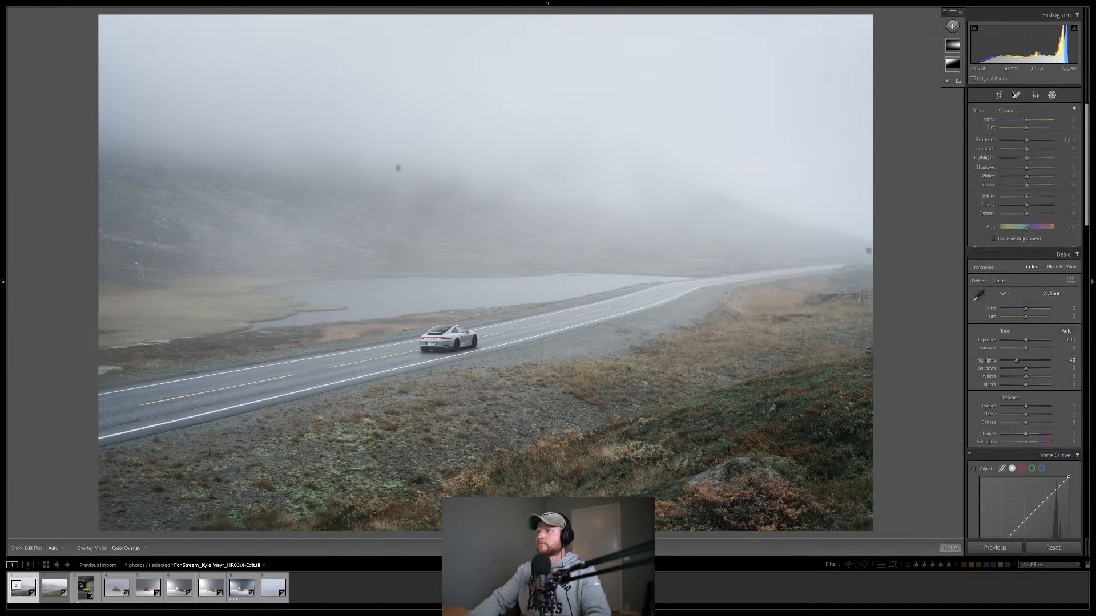
{"action": "left_click", "coordinate": [952, 27]}
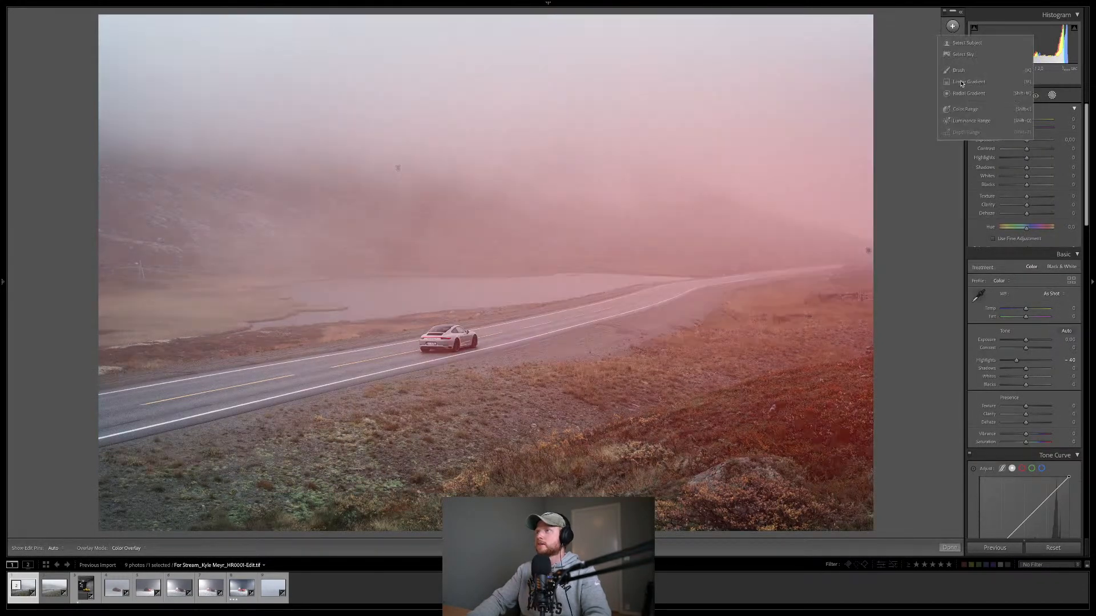
{"action": "left_click", "coordinate": [962, 83]}
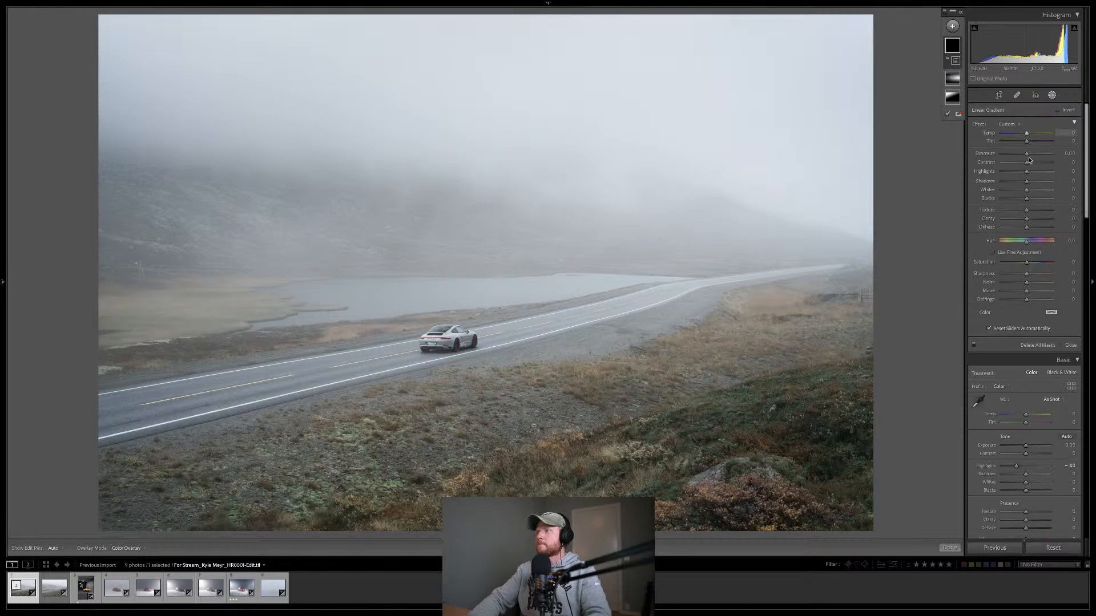
{"action": "left_click", "coordinate": [1020, 263]}
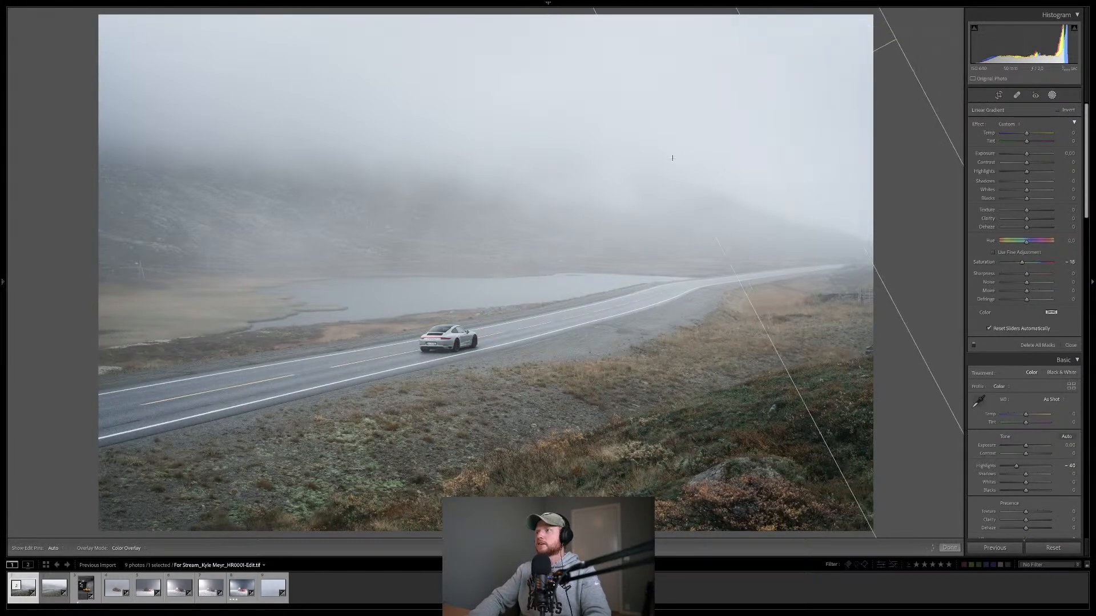
{"action": "left_click_drag", "start_coordinate": [672, 158], "coordinate": [699, 132]}
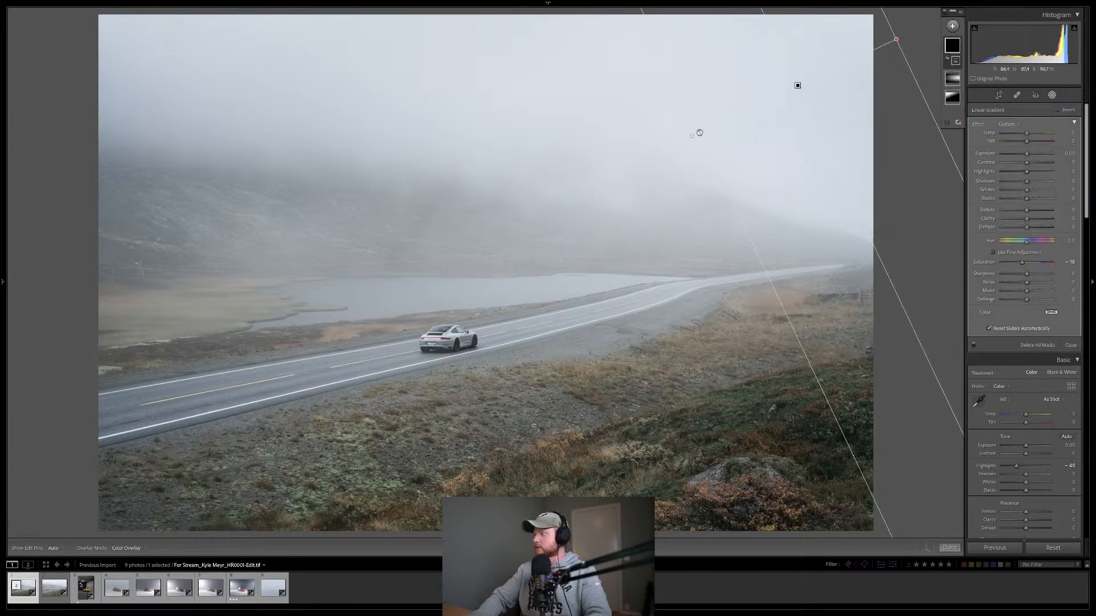
{"action": "key", "text": "Escape"}
{"action": "key", "text": "Escape"}
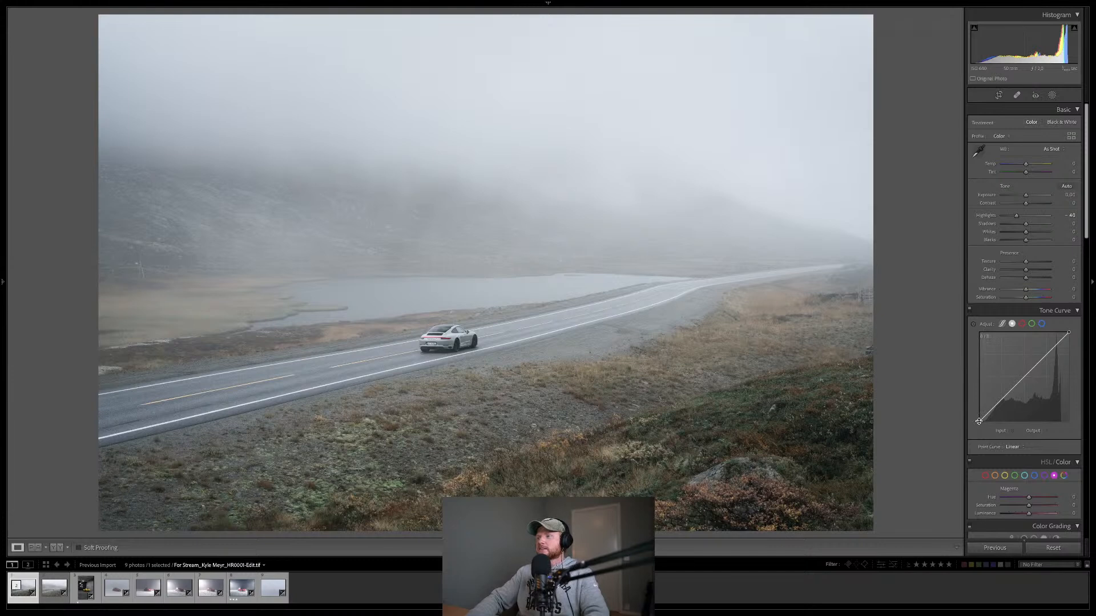
Try fading the blacks with a tone curve point at input 20, output 29, and compare with the curve off.
{"action": "left_click_drag", "start_coordinate": [979, 420], "coordinate": [987, 412]}
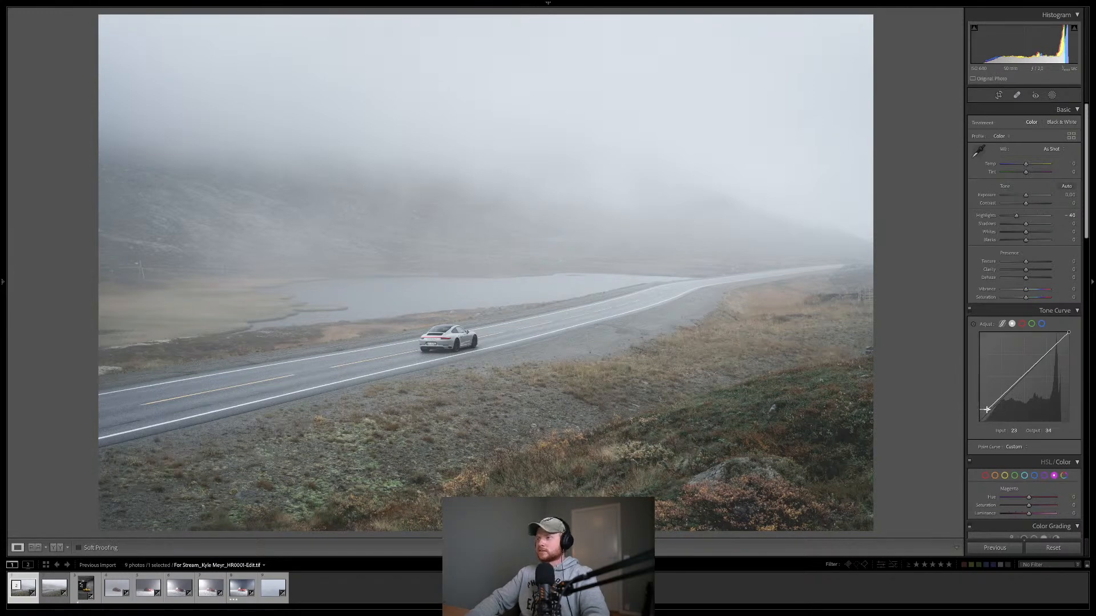
{"action": "mouse_move", "coordinate": [987, 409]}
{"action": "left_mouse_down"}
{"action": "mouse_move", "coordinate": [975, 428]}
{"action": "mouse_move", "coordinate": [970, 417]}
{"action": "left_mouse_up"}
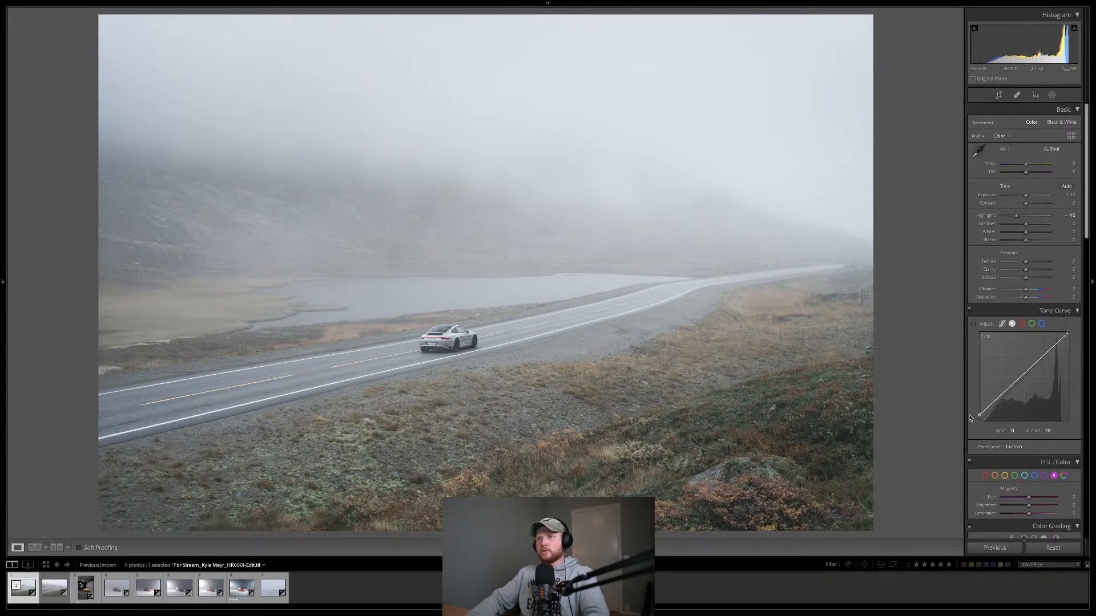
{"action": "left_click_drag", "start_coordinate": [979, 417], "coordinate": [986, 414]}
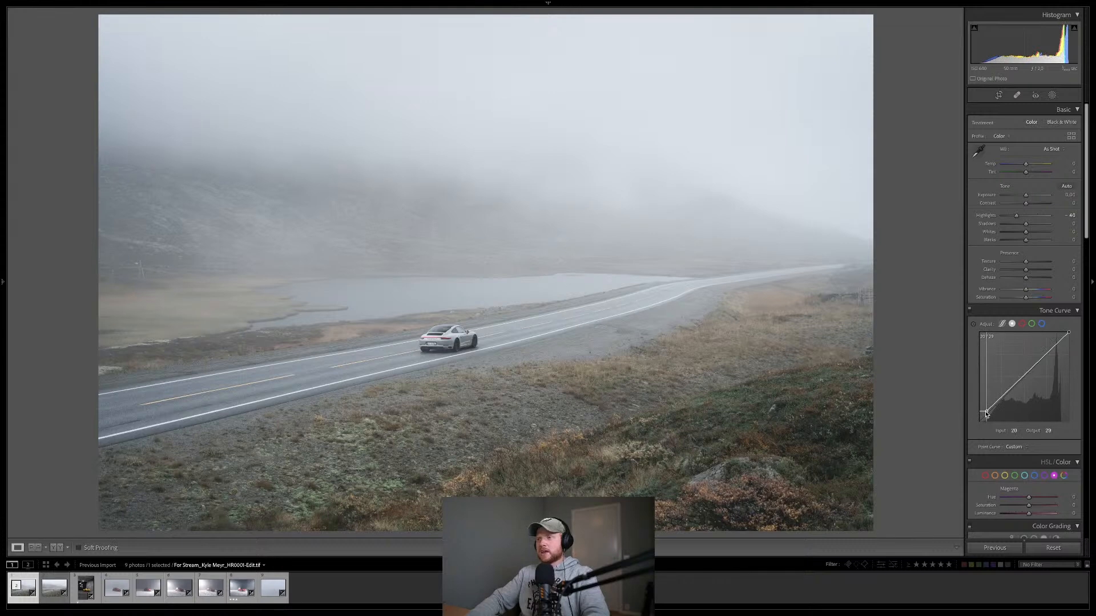
{"action": "left_click", "coordinate": [971, 310]}
{"action": "left_click", "coordinate": [971, 310]}
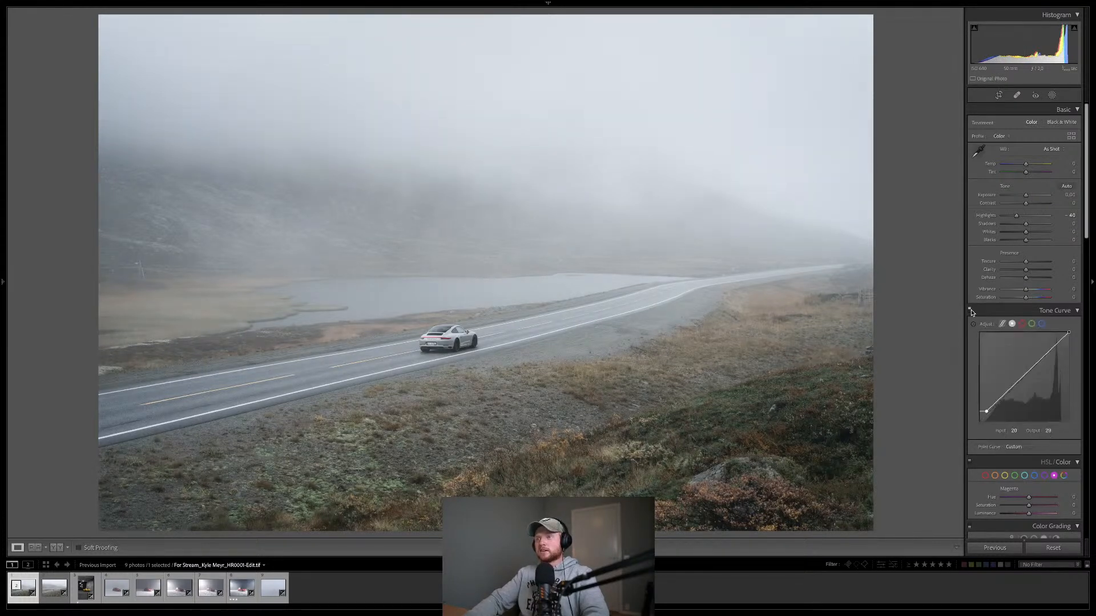
{"action": "left_click", "coordinate": [971, 310]}
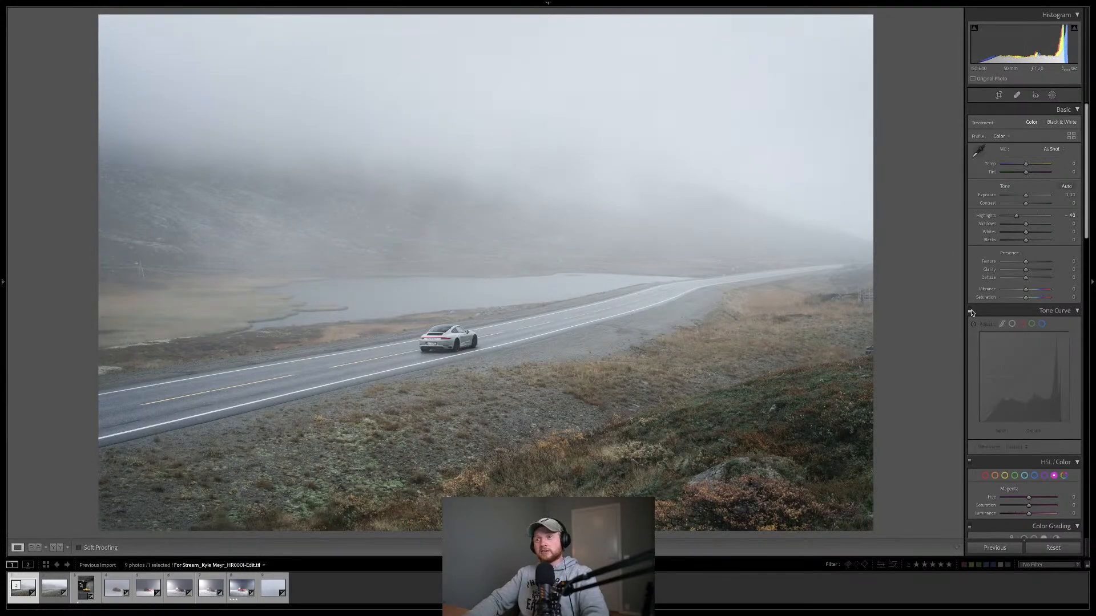
{"action": "left_click", "coordinate": [971, 310]}
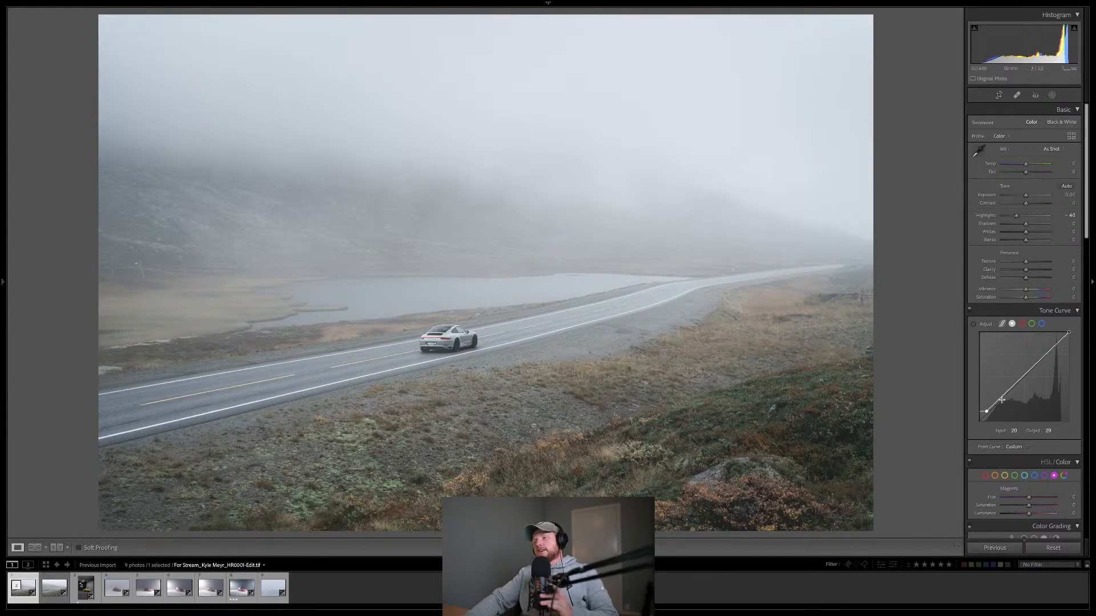
Try a stronger black fade at input 35, output 44, compare it, and reset all tone curve channels.
{"action": "left_click_drag", "start_coordinate": [986, 411], "coordinate": [992, 408]}
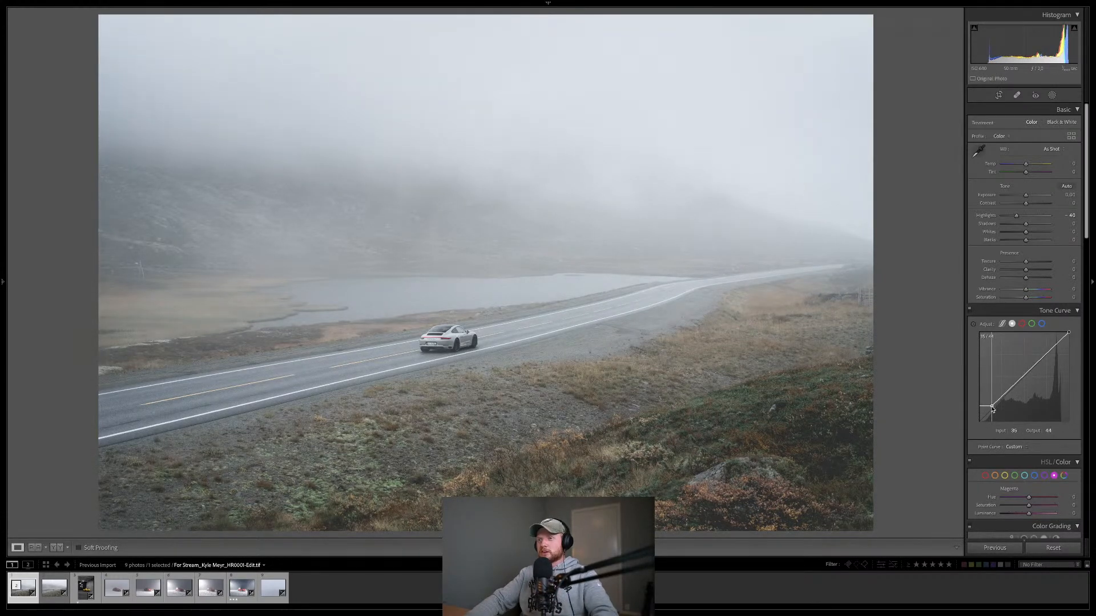
{"action": "left_click", "coordinate": [970, 311]}
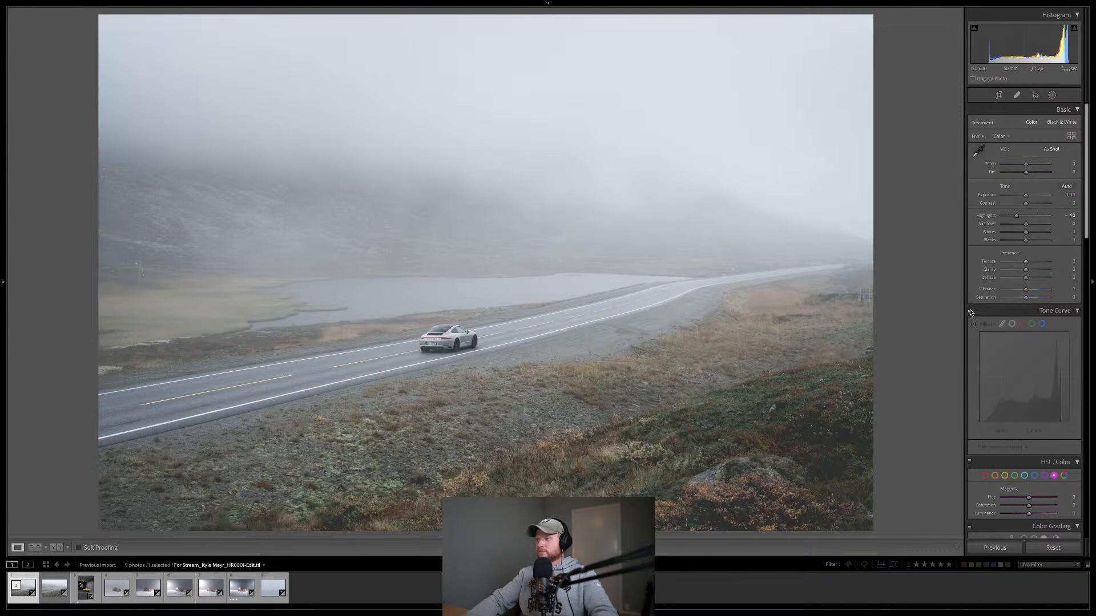
{"action": "left_click", "coordinate": [970, 311]}
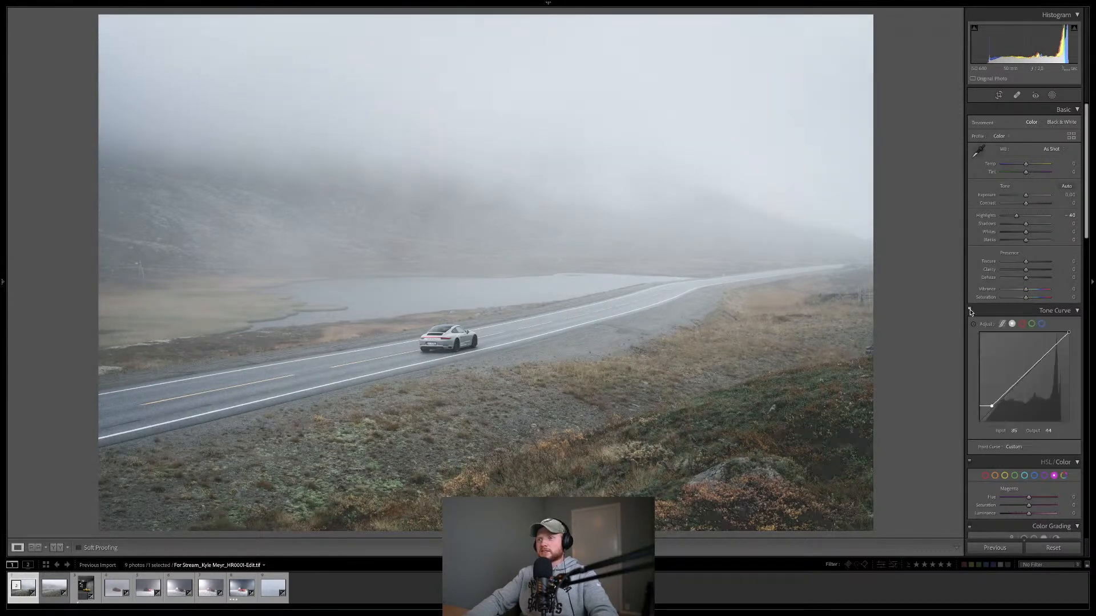
{"action": "right_click", "coordinate": [997, 385]}
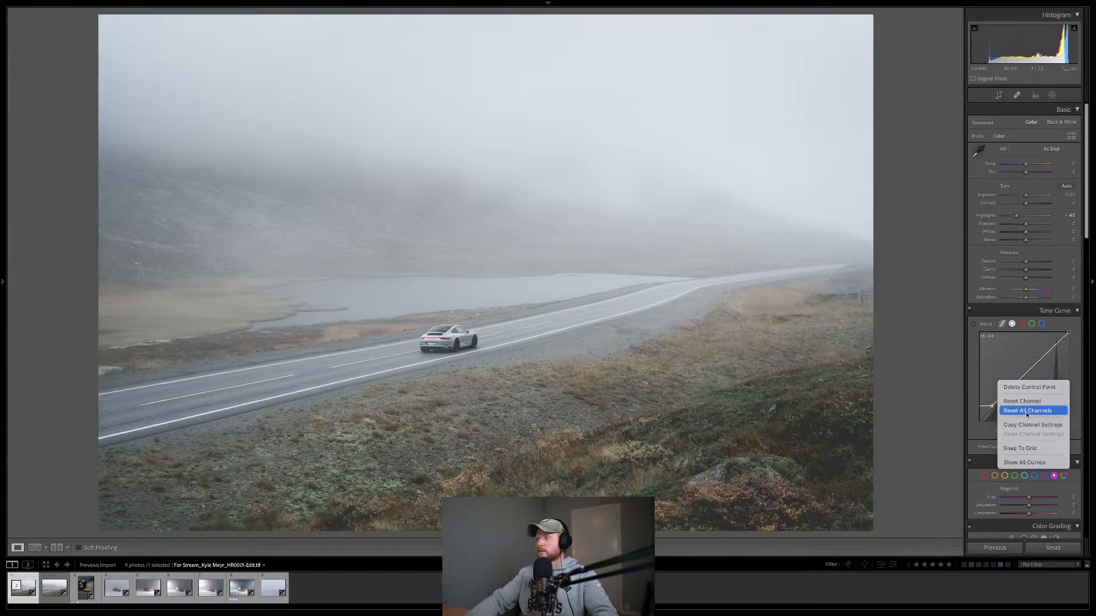
{"action": "left_click", "coordinate": [1027, 411]}
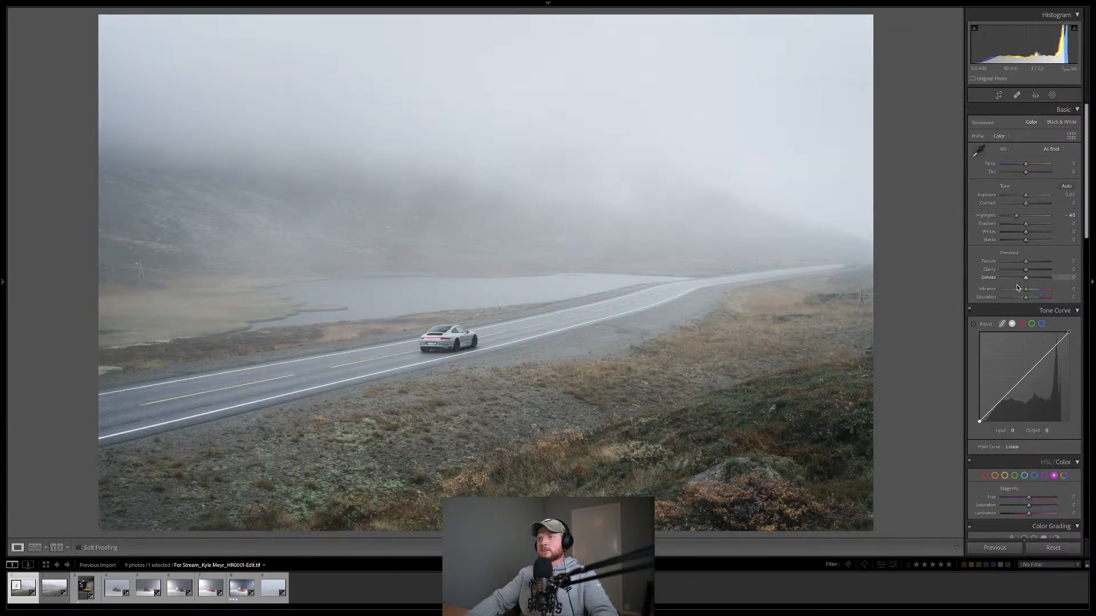
Add a diagonal linear gradient mask with exposure −0.36 from the photo's lower-left corner up to the foggy hillside.
{"action": "left_click", "coordinate": [1052, 95]}
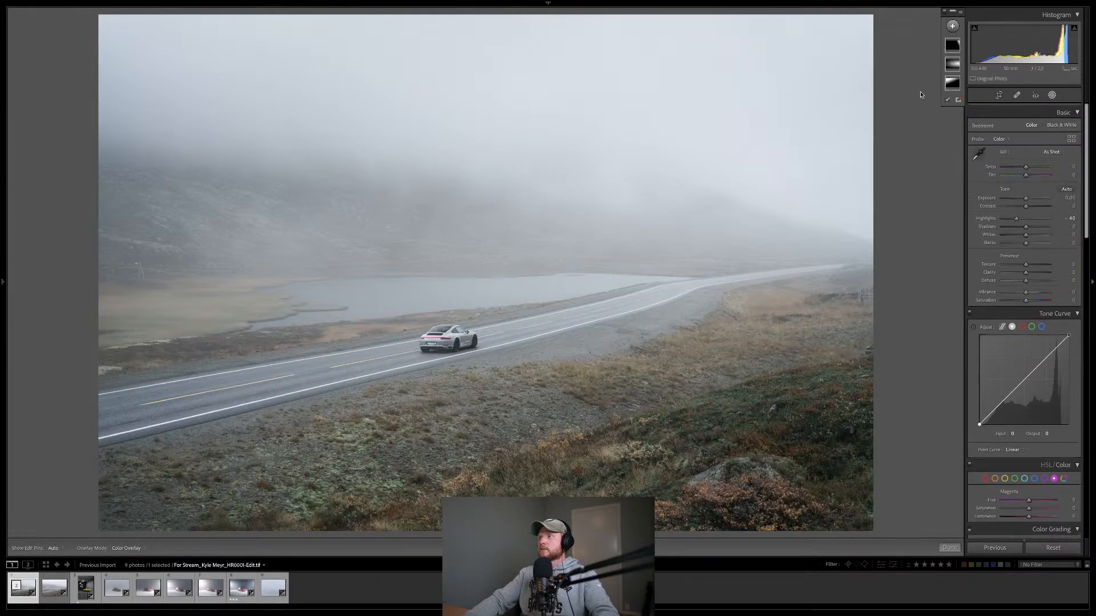
{"action": "left_click", "coordinate": [953, 25]}
{"action": "left_click", "coordinate": [960, 80]}
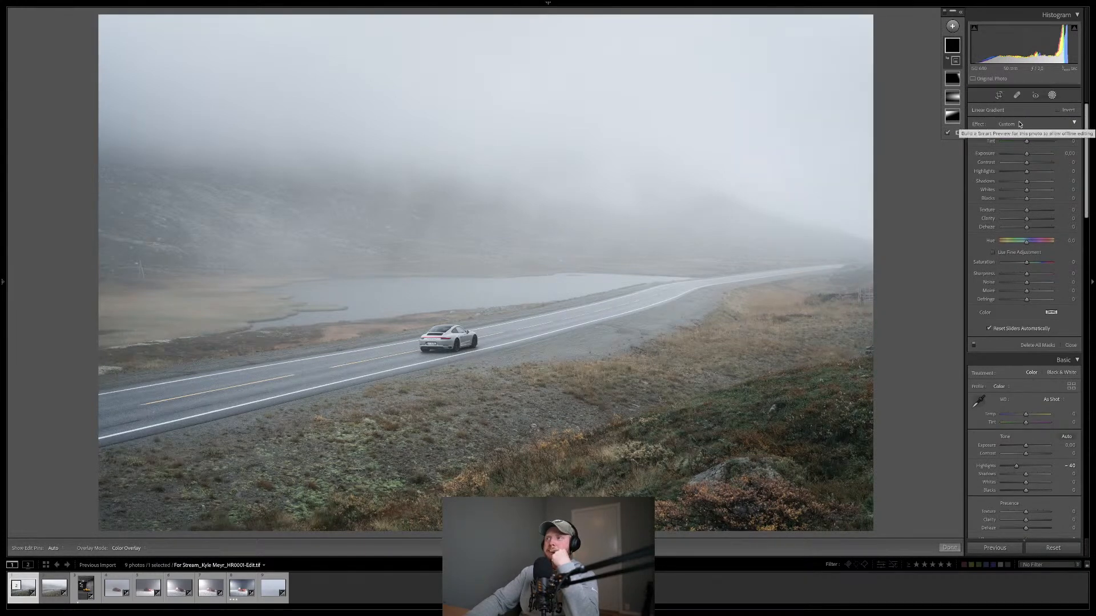
{"action": "left_click_drag", "start_coordinate": [1027, 156], "coordinate": [1024, 155]}
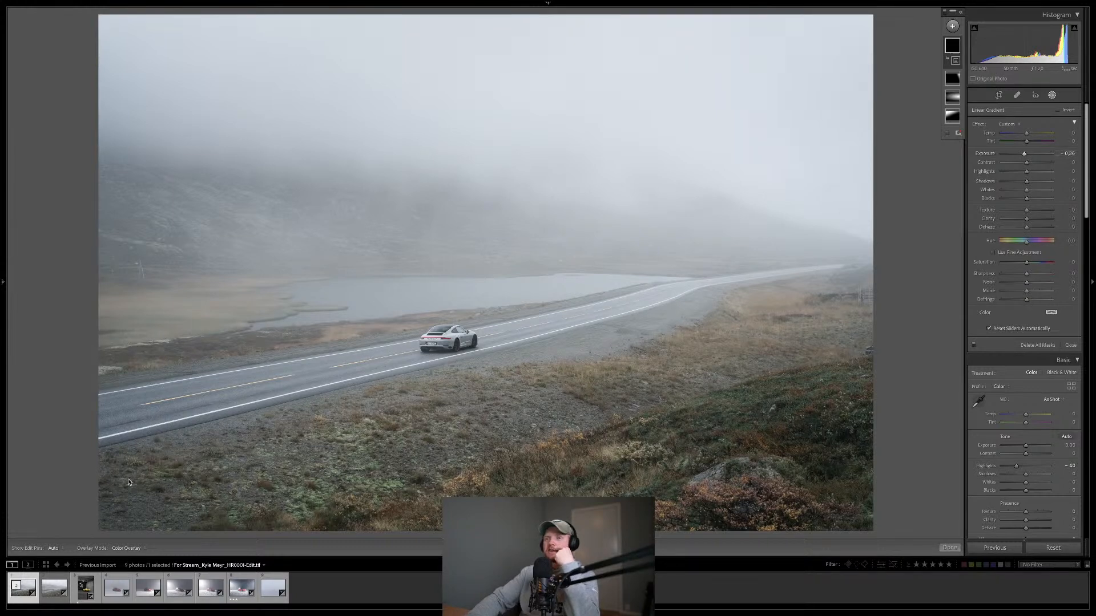
{"action": "left_click_drag", "start_coordinate": [85, 503], "coordinate": [229, 154]}
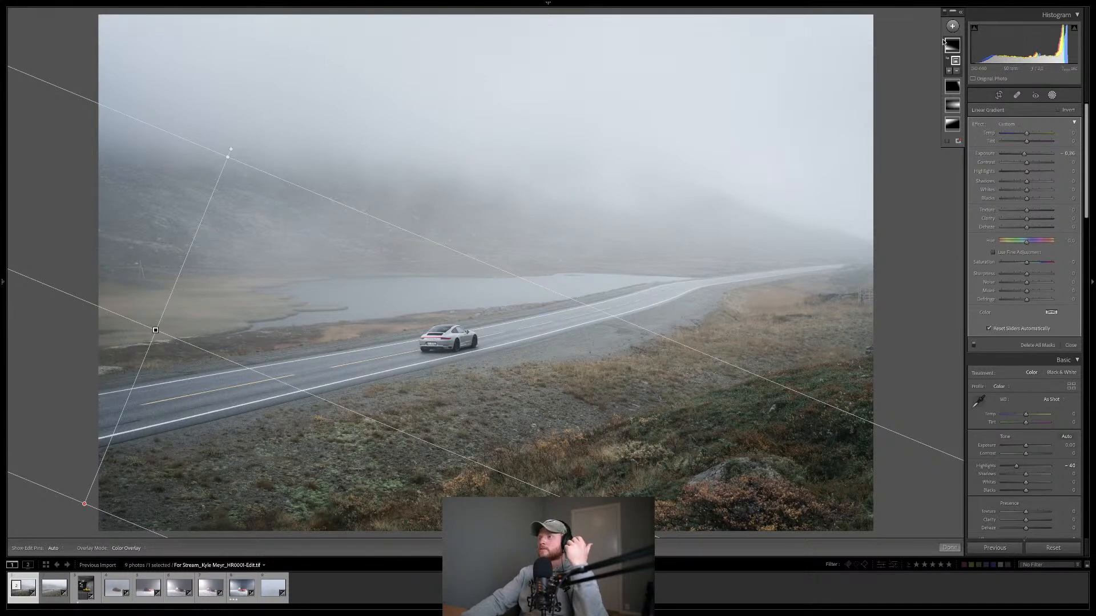
Subtract the road beside and behind the Porsche from the lower-left gradient mask with an Auto Mask brush, and close masking.
{"action": "left_click", "coordinate": [956, 70]}
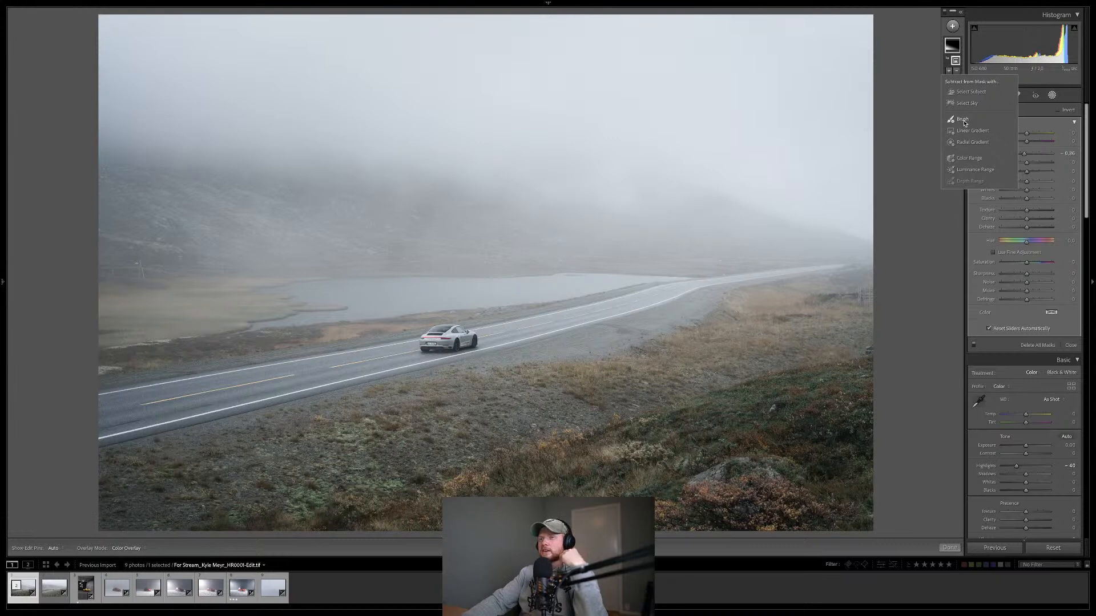
{"action": "left_click", "coordinate": [964, 122]}
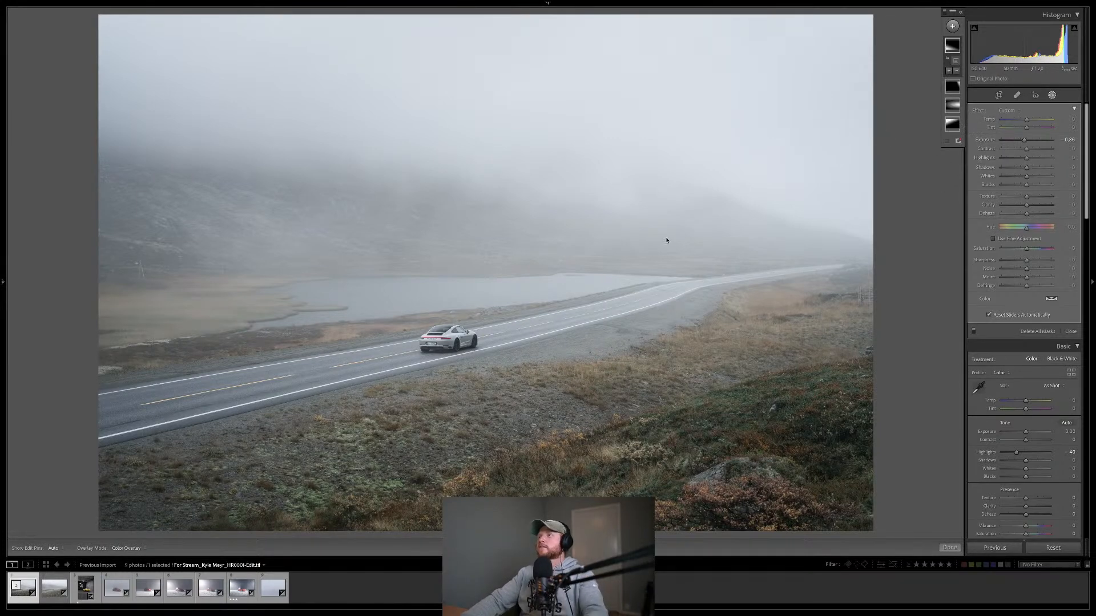
{"action": "left_click_drag", "start_coordinate": [323, 375], "coordinate": [151, 400]}
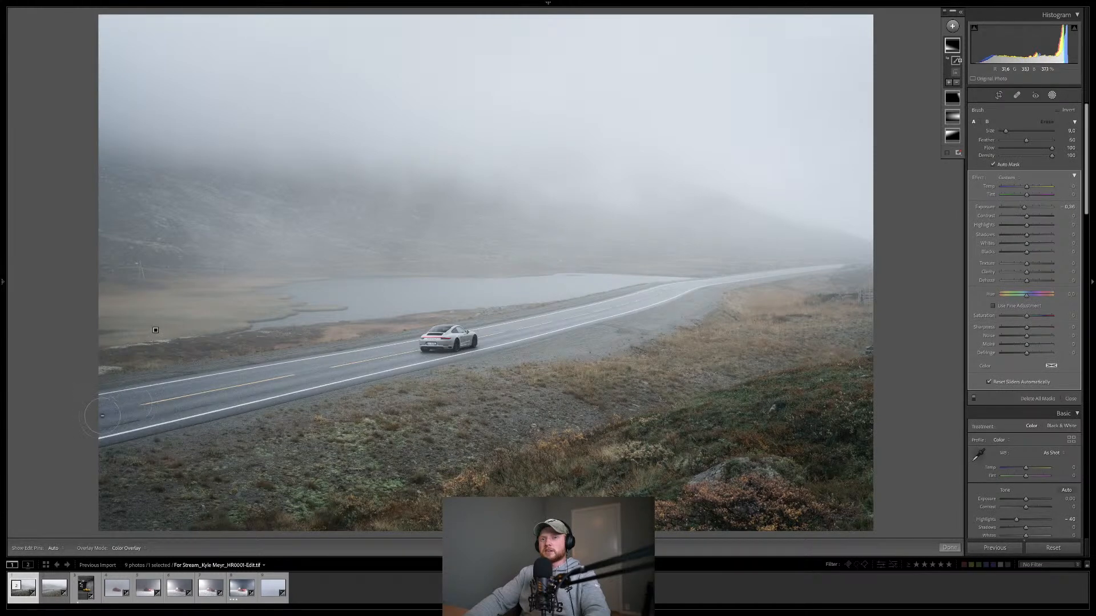
{"action": "scroll", "coordinate": [102, 413], "scroll_direction": "up", "scroll_amount": 4}
{"action": "scroll", "coordinate": [102, 416], "scroll_direction": "up", "scroll_amount": 1}
{"action": "left_click_drag", "start_coordinate": [102, 415], "coordinate": [293, 385]}
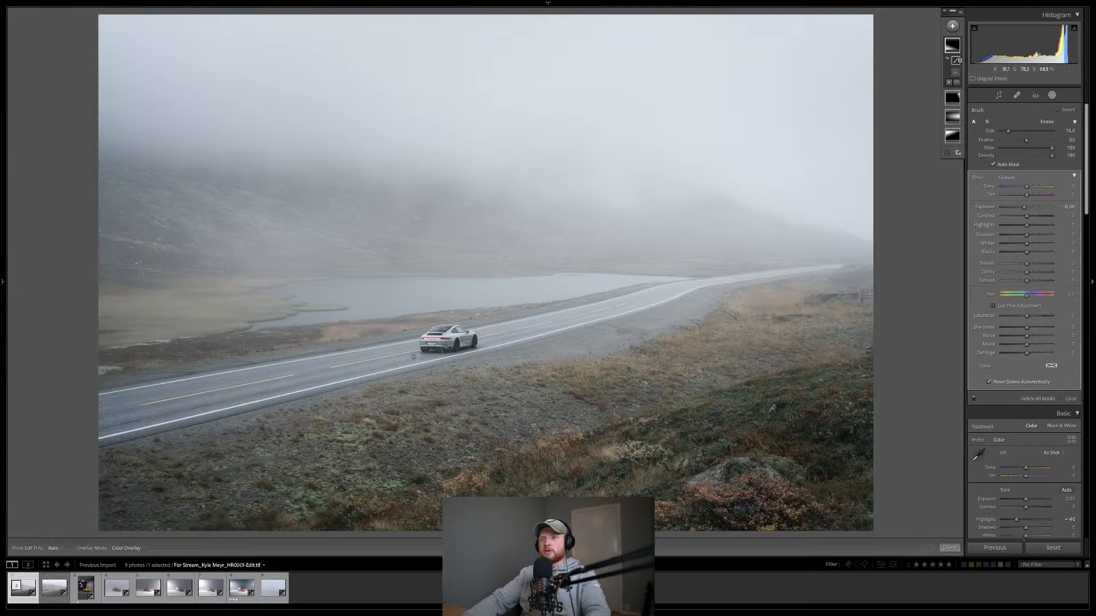
{"action": "scroll", "coordinate": [103, 416], "scroll_direction": "down", "scroll_amount": 2}
{"action": "key", "text": "h"}
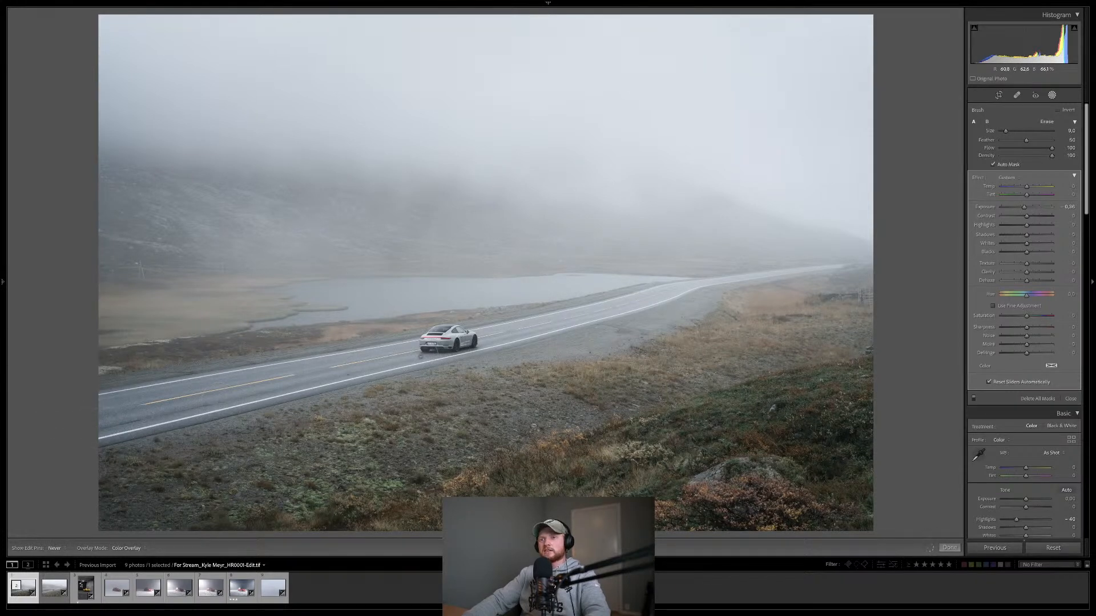
{"action": "key", "text": "k"}
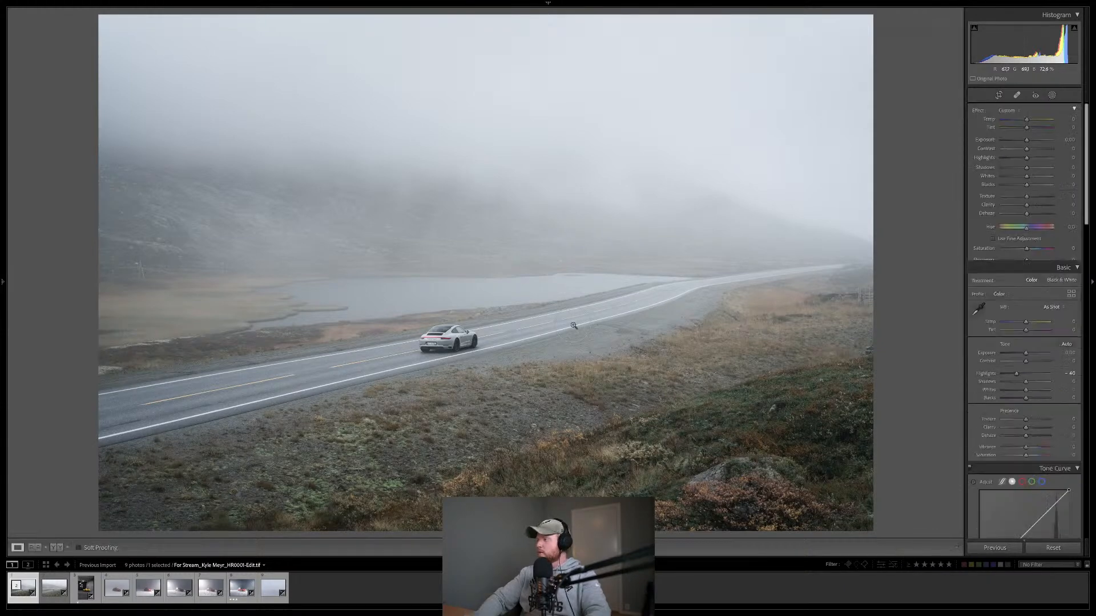
Compare the photo before and after the edits and review the coverage of its gradient masks.
{"action": "key", "text": "backslash"}
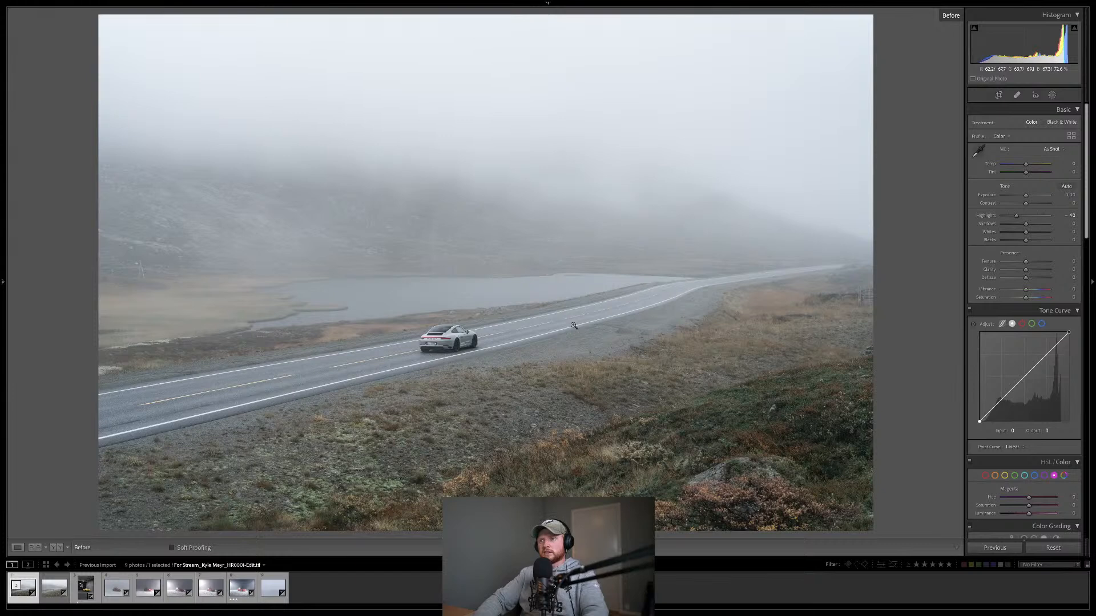
{"action": "key", "text": "backslash"}
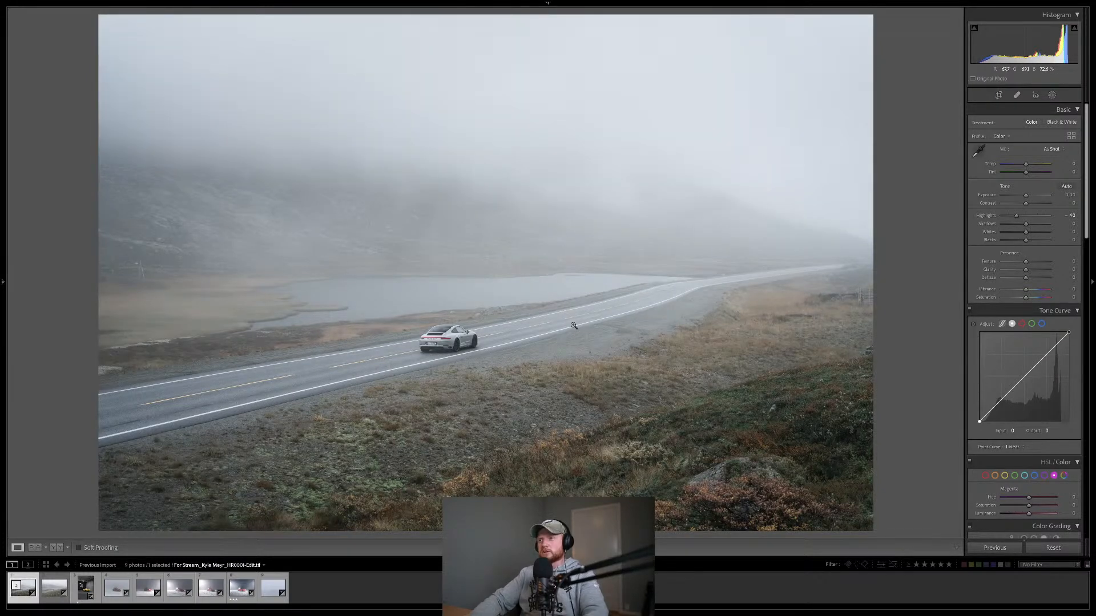
{"action": "left_click", "coordinate": [1053, 95]}
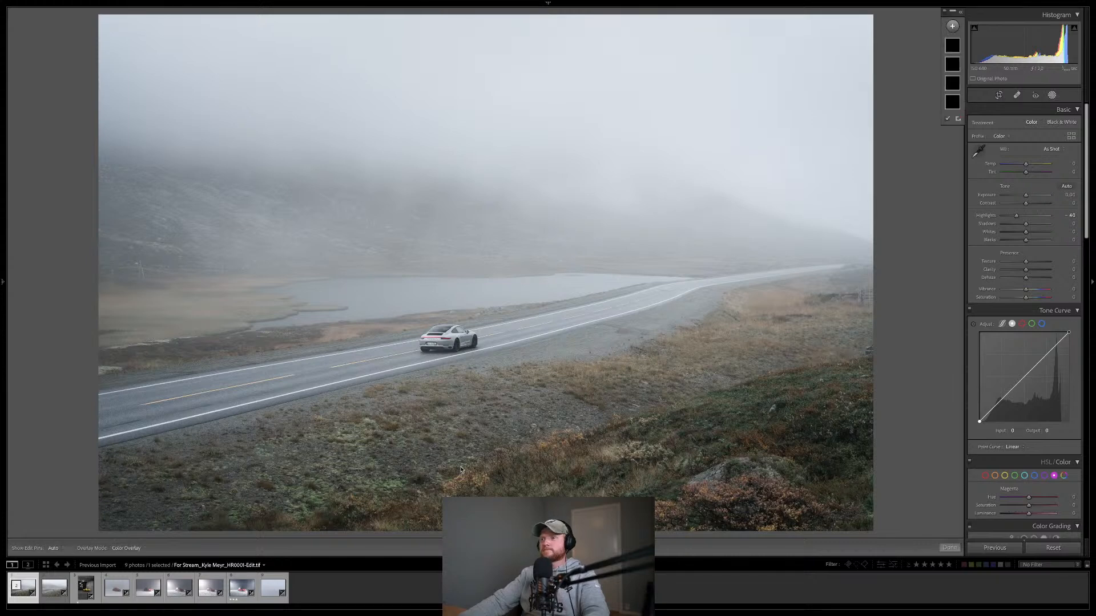
{"action": "left_click", "coordinate": [869, 252]}
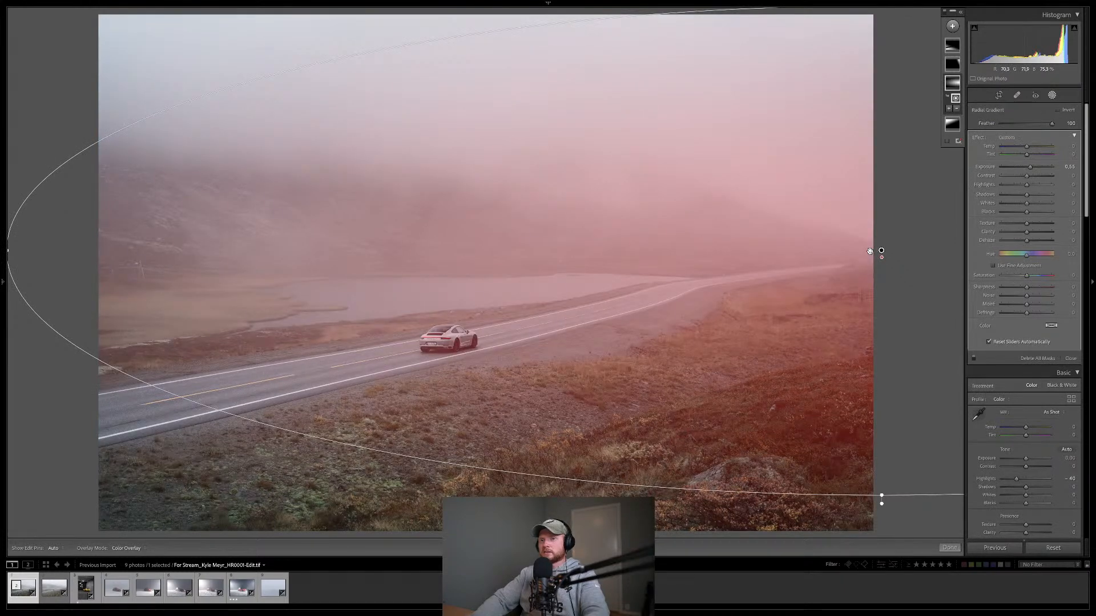
{"action": "left_click", "coordinate": [870, 251]}
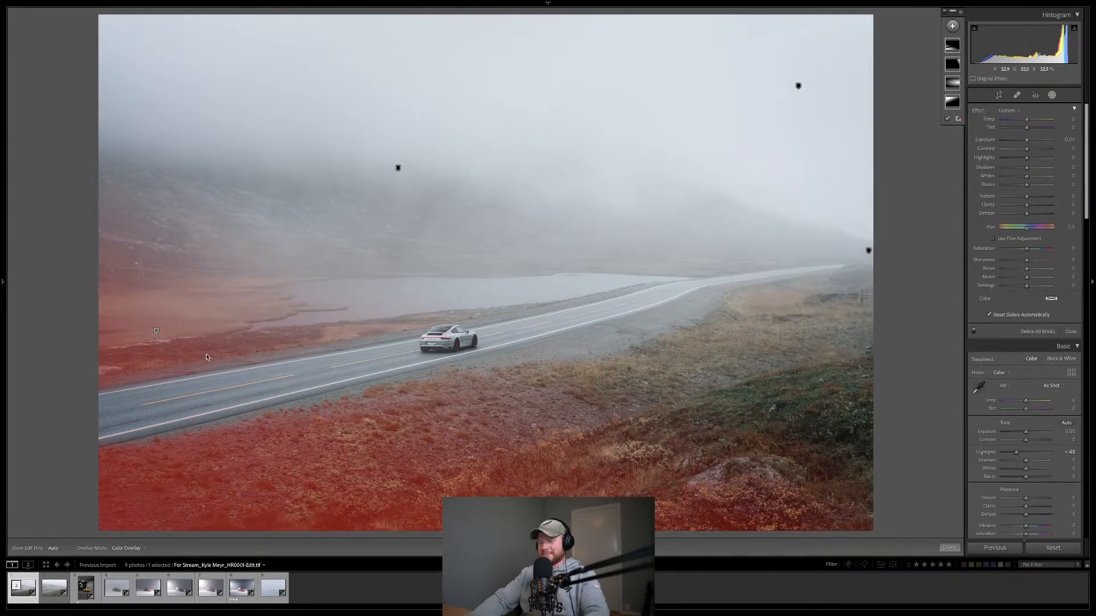
{"action": "key", "text": "shift+w"}
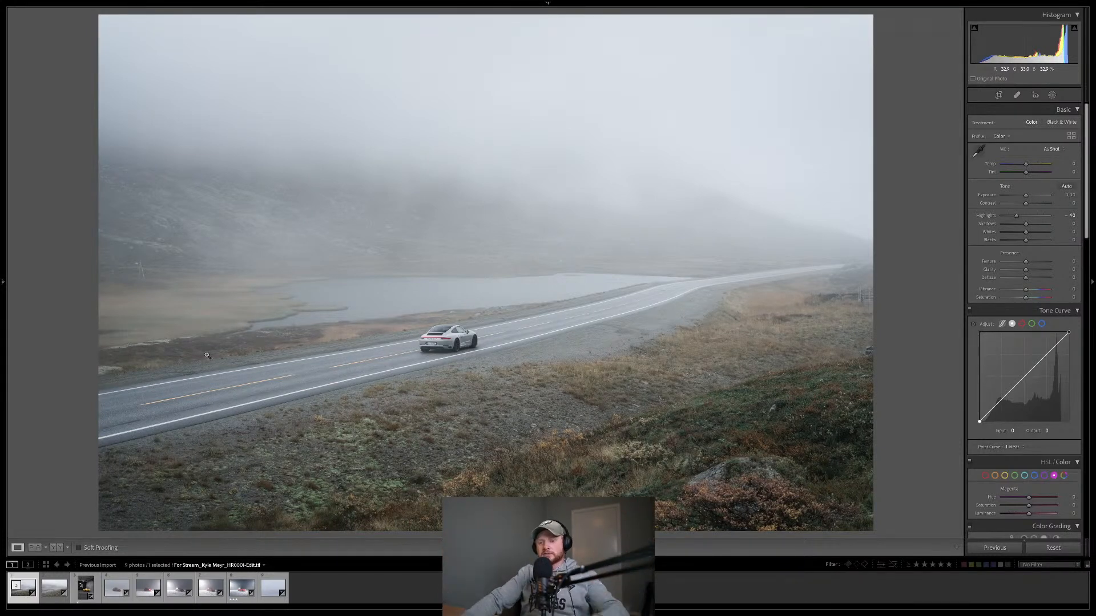
Rate the foggy road photo three stars and open the photo of the red Porsche in the snow.
{"action": "key", "text": "3"}
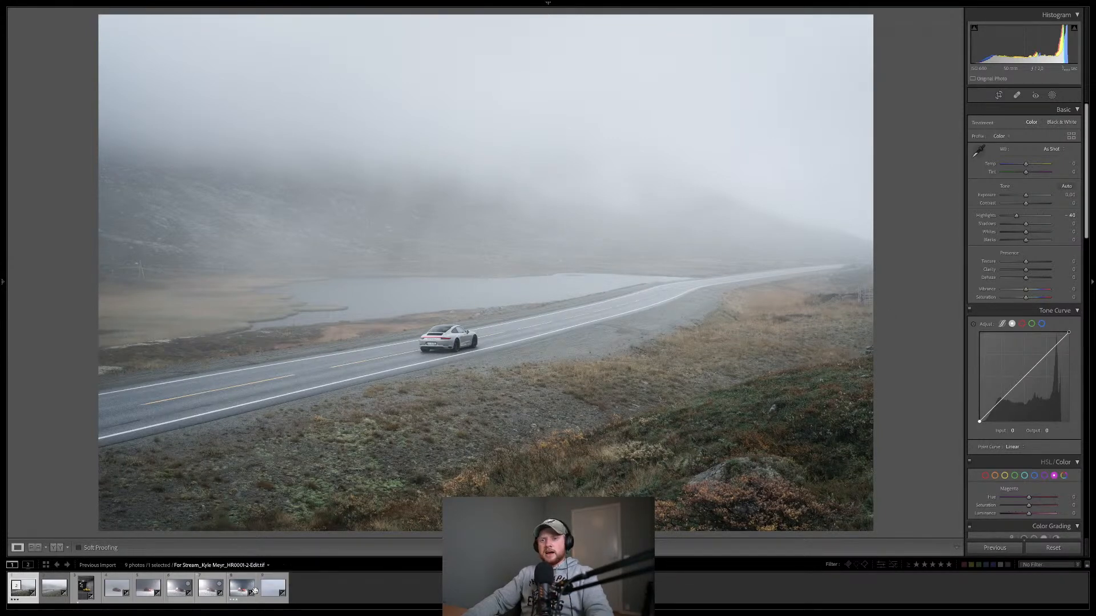
{"action": "left_click", "coordinate": [211, 595]}
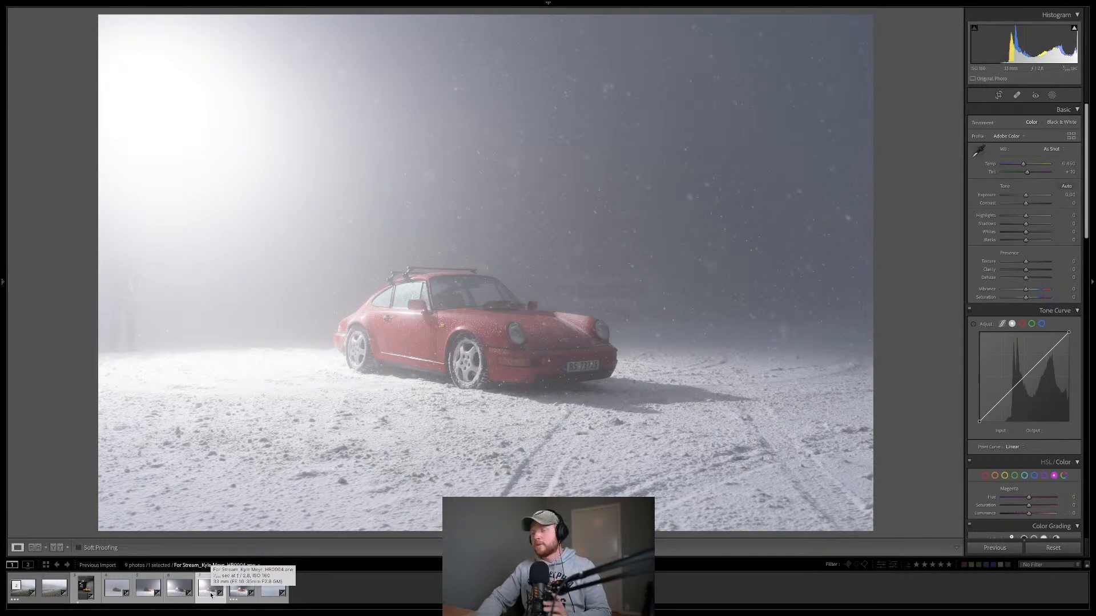
Open the edited version of the red Porsche snow photo and examine the falling snow above the car up close.
{"action": "key", "text": "Right"}
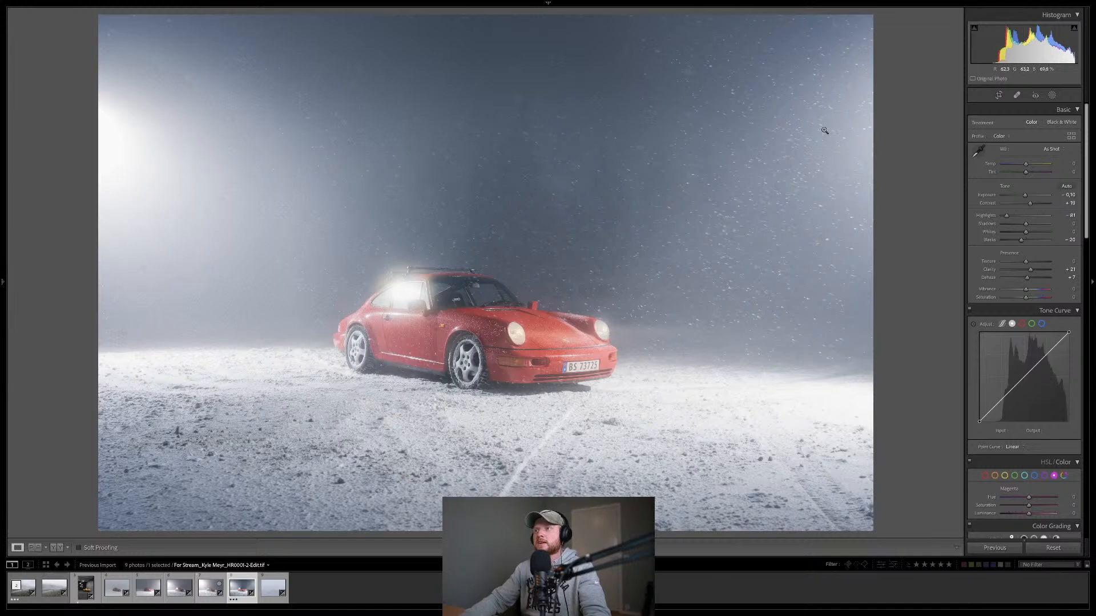
{"action": "left_click", "coordinate": [551, 146]}
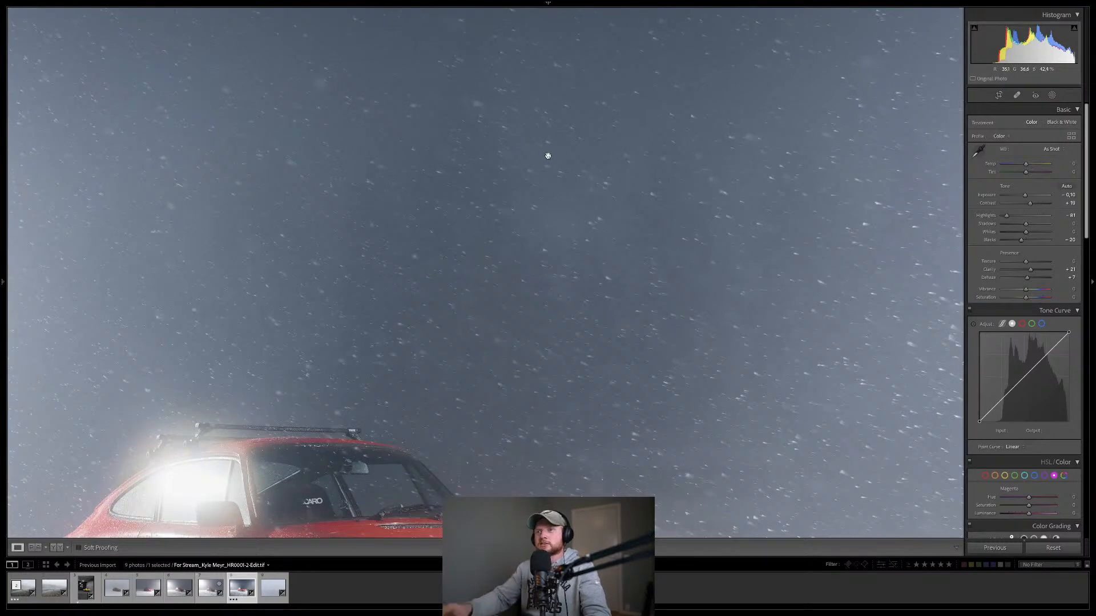
{"action": "left_click", "coordinate": [547, 165]}
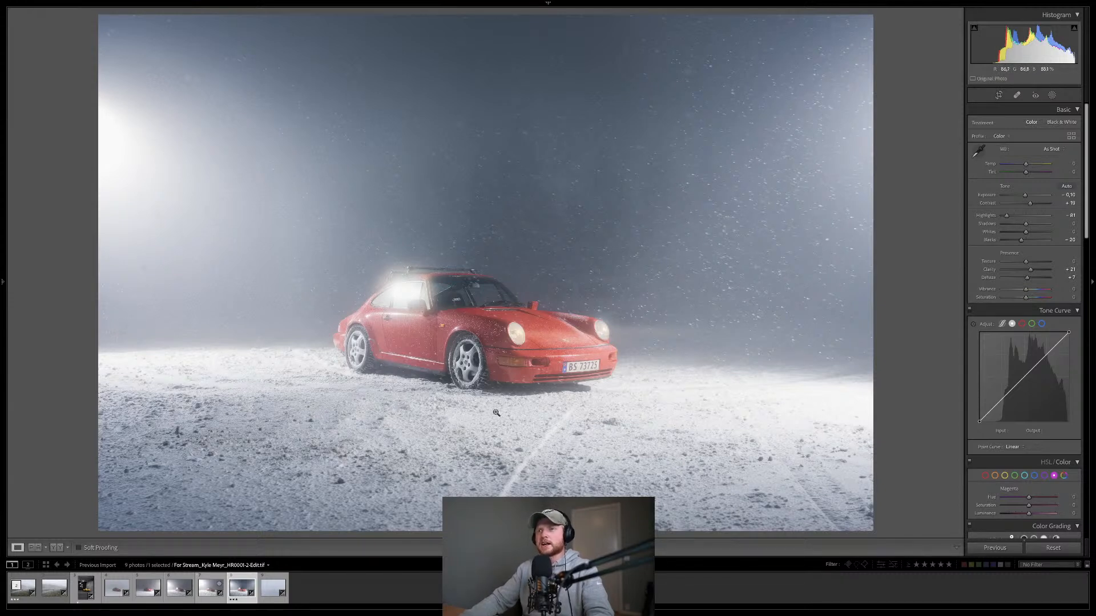
Return to the foggy road photo and compare its finished edit with the raw version and that version's unedited state.
{"action": "left_click", "coordinate": [25, 595]}
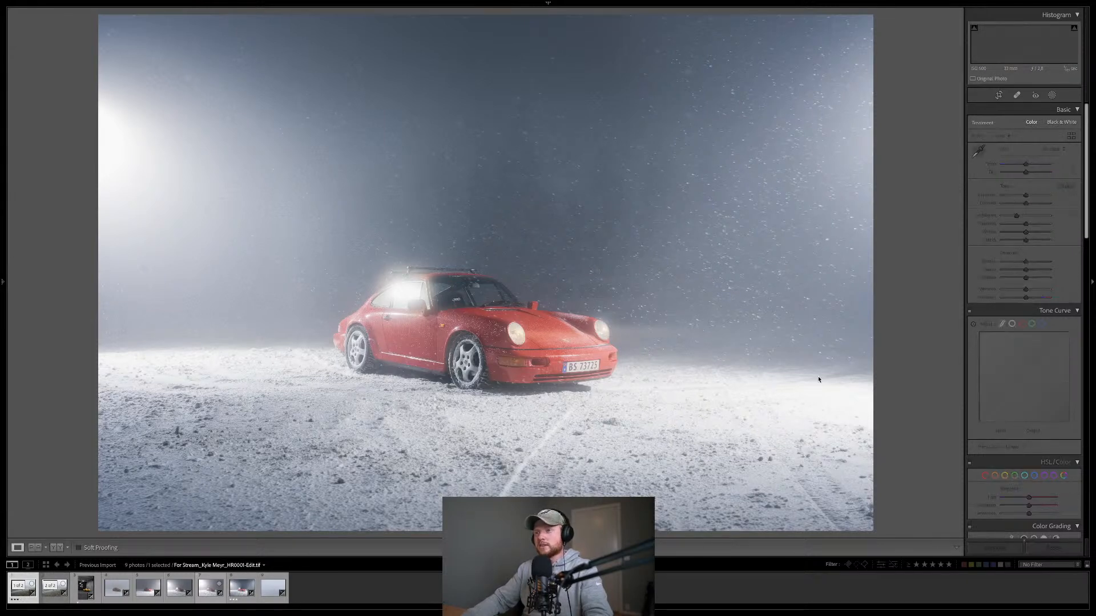
{"action": "key", "text": "Right"}
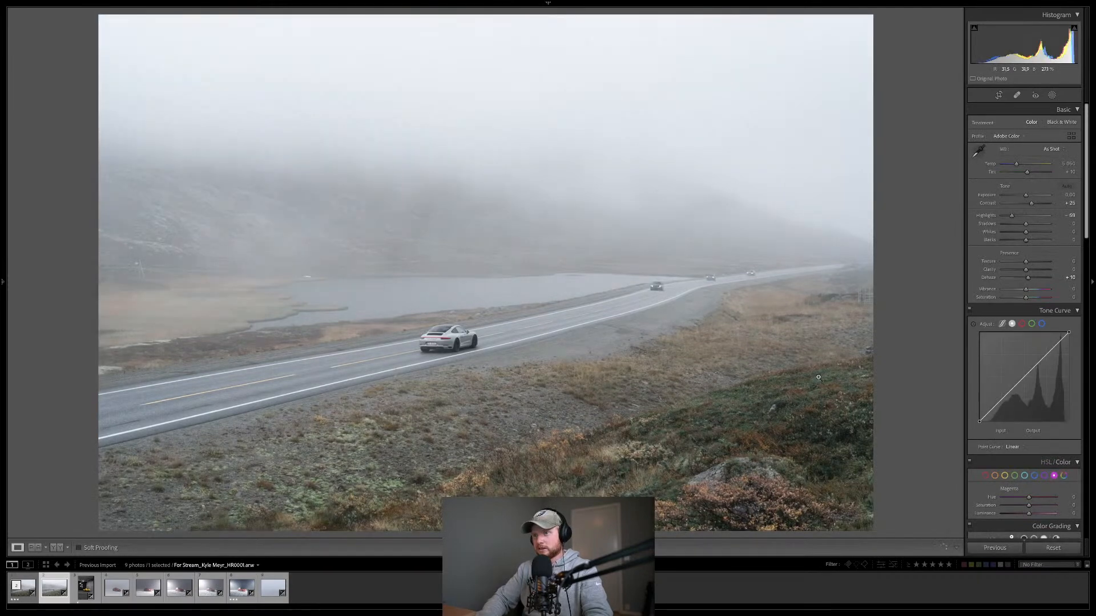
{"action": "key", "text": "backslash"}
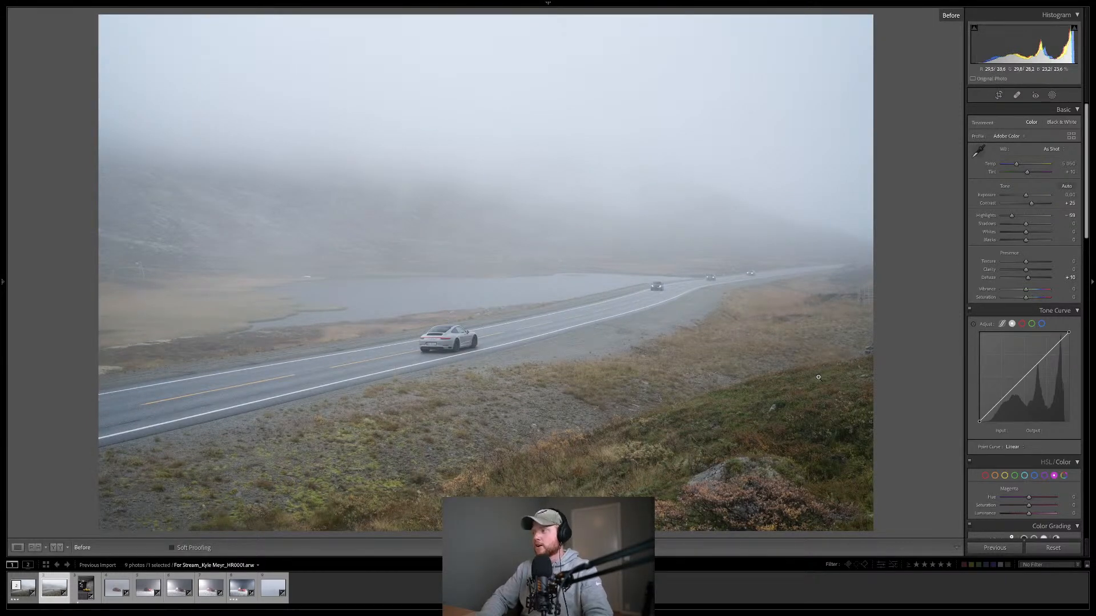
{"action": "key", "text": "Left"}
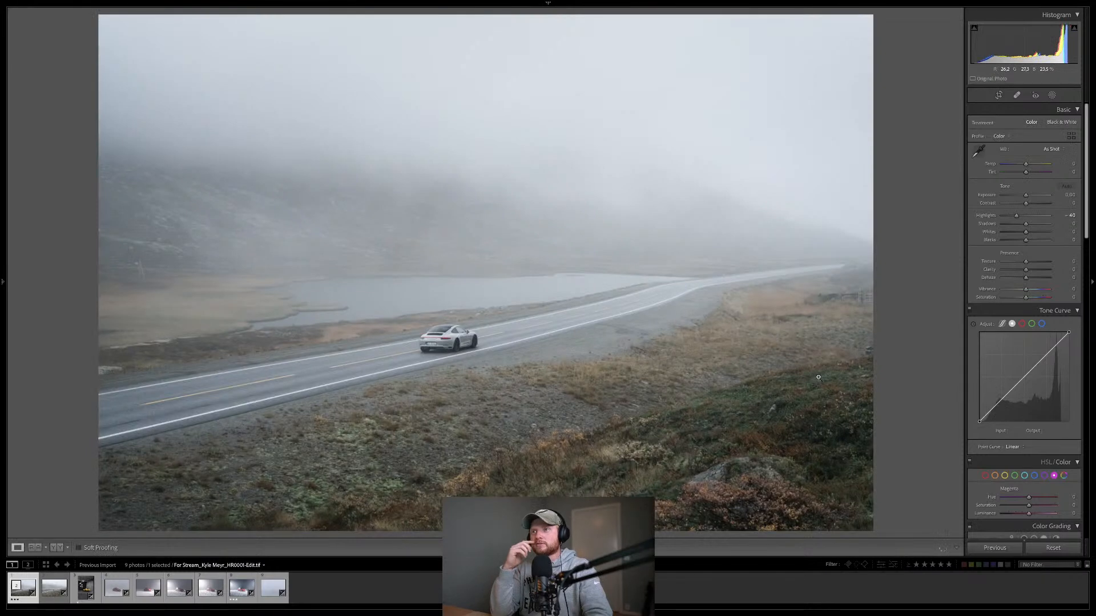